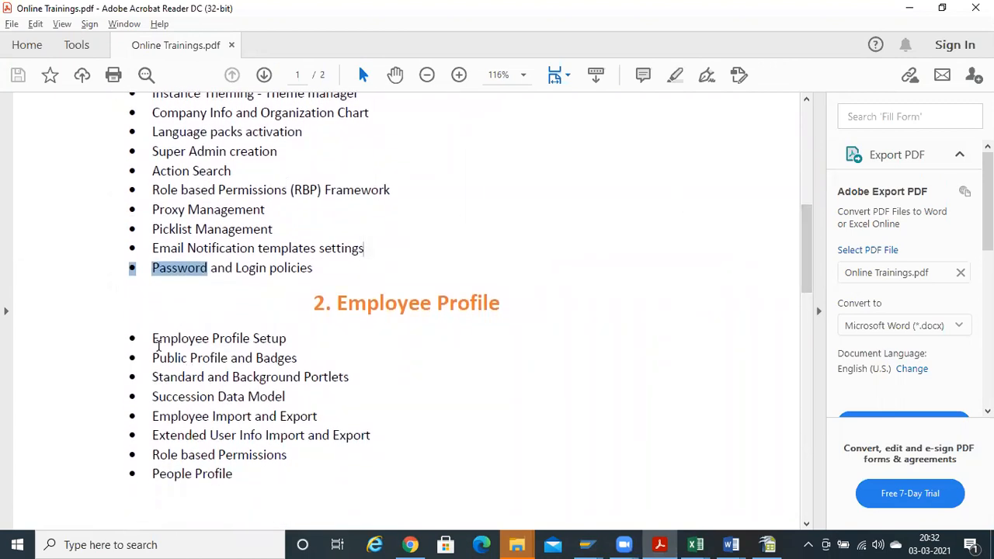
Highlight the Public Profile and Badges entry and the Employee Profile Setup entry in the Employee Profile outline
drag(152, 365, 320, 347)
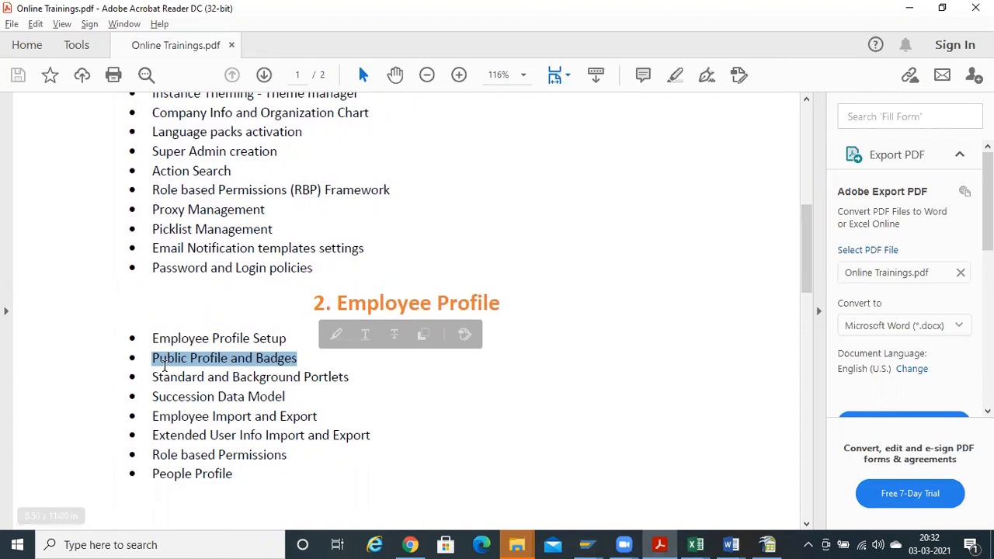
click(155, 358)
drag(190, 358, 302, 356)
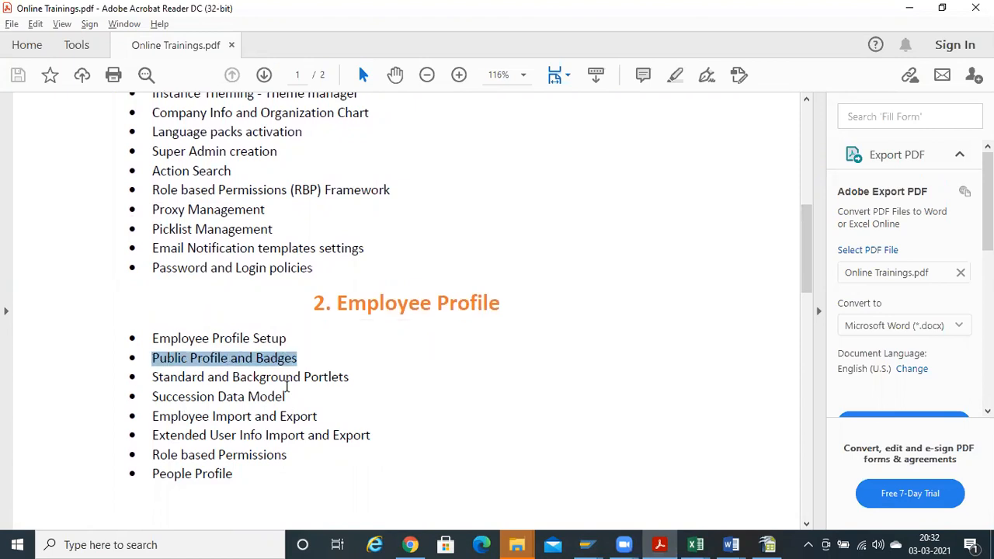
drag(158, 340, 289, 346)
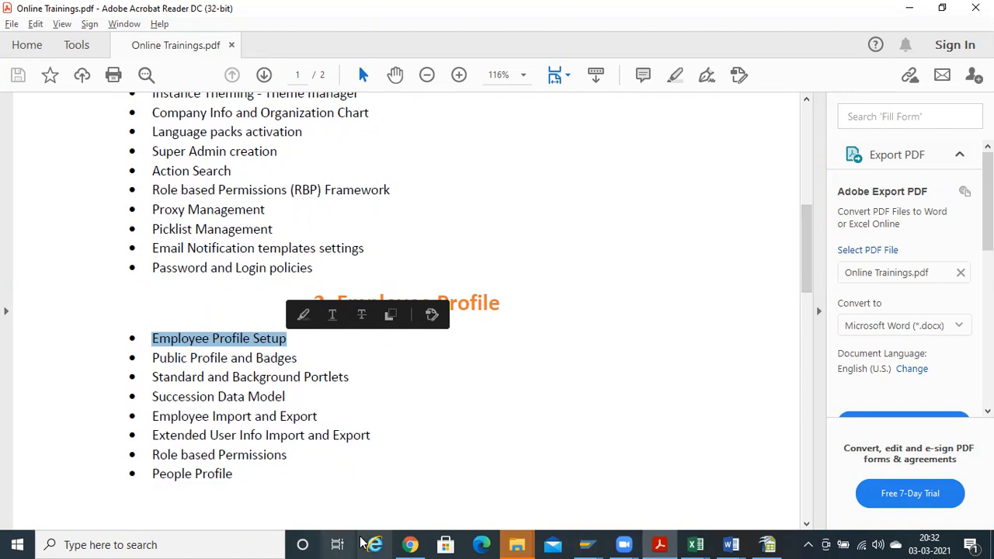
Switch to the SuccessFactors login page in Chrome and log in to the Admin Center
mouse_move(396, 544)
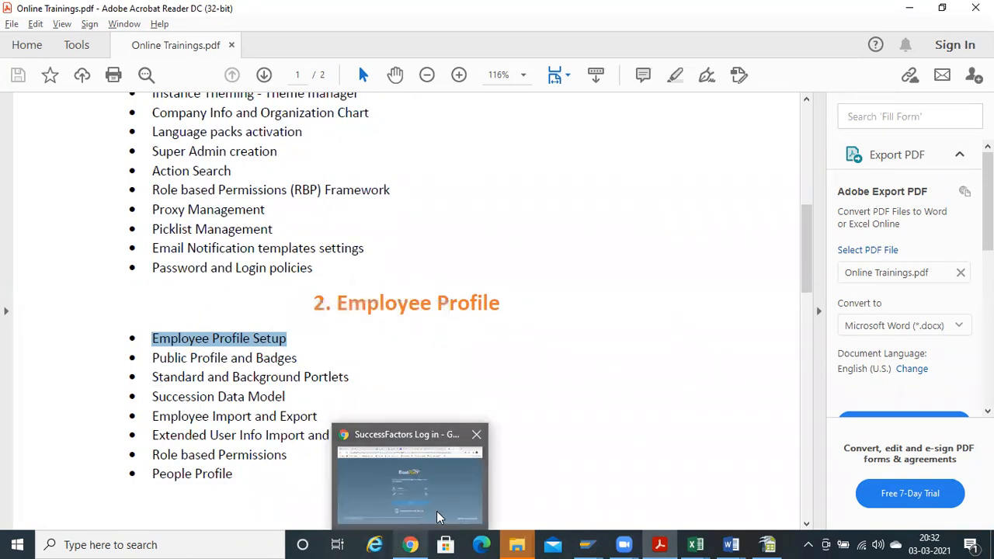
click(423, 490)
click(510, 380)
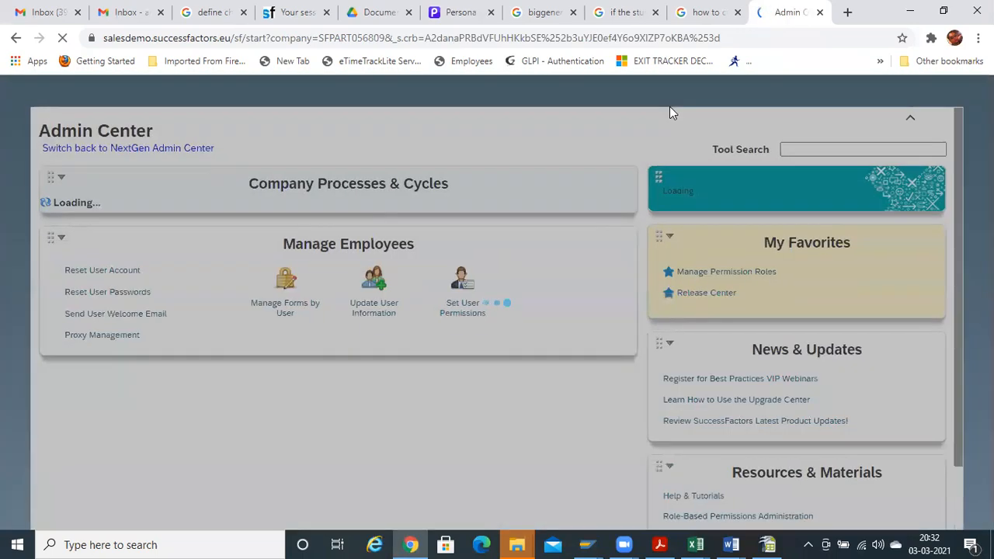
key(alt+Tab)
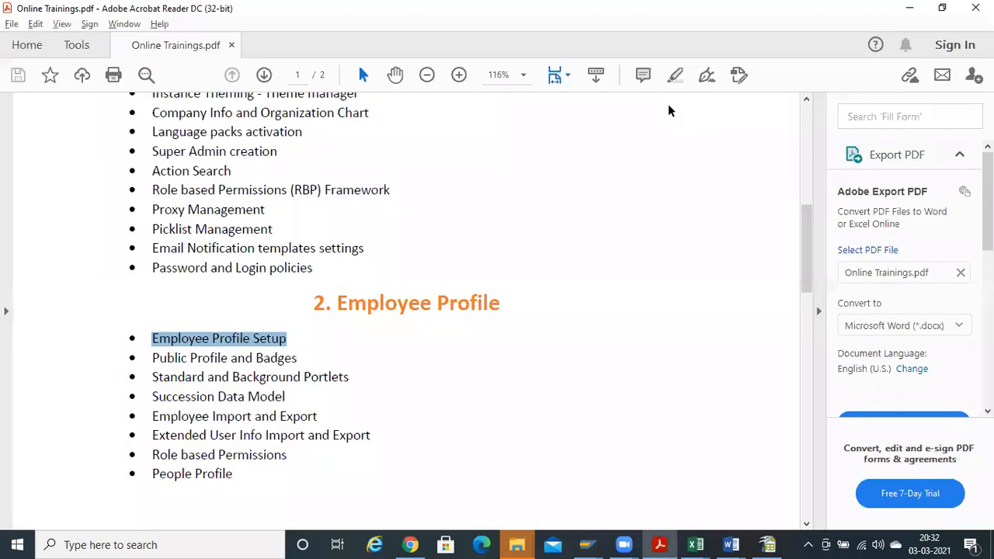
key(alt+Tab)
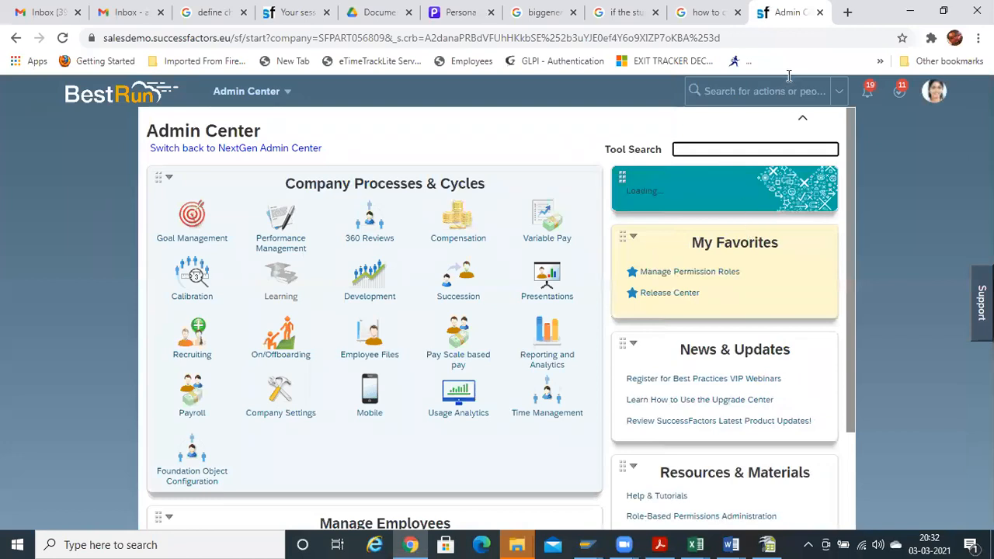
click(737, 91)
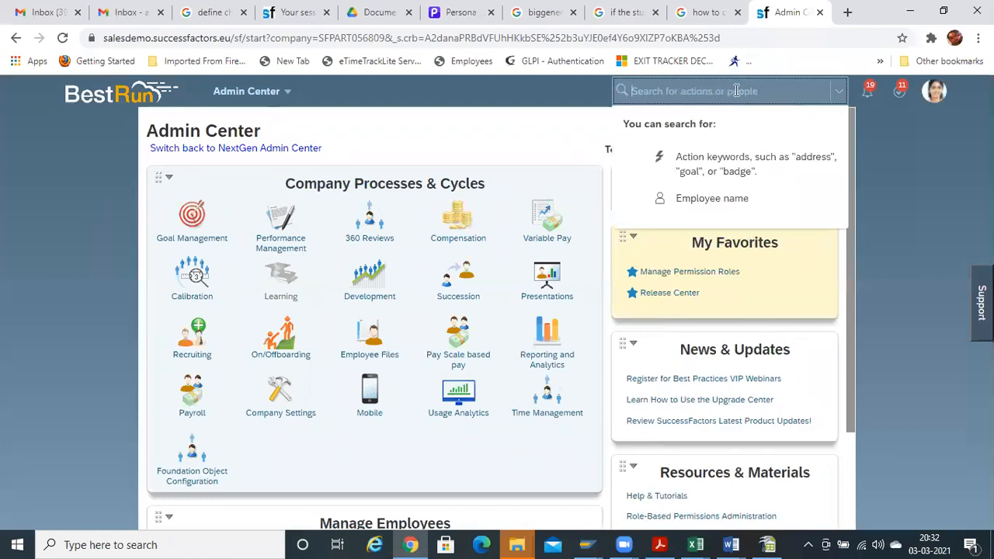
text(john)
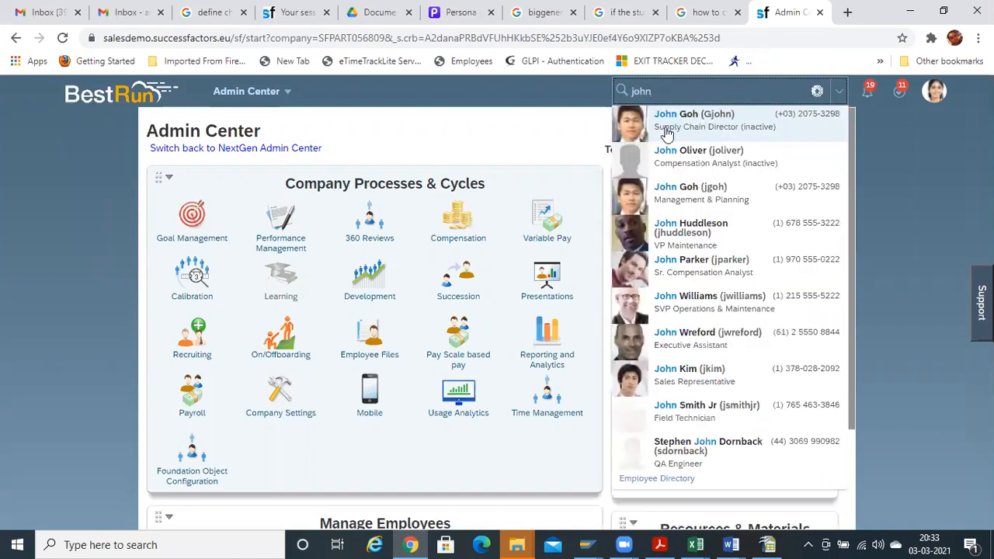
click(674, 134)
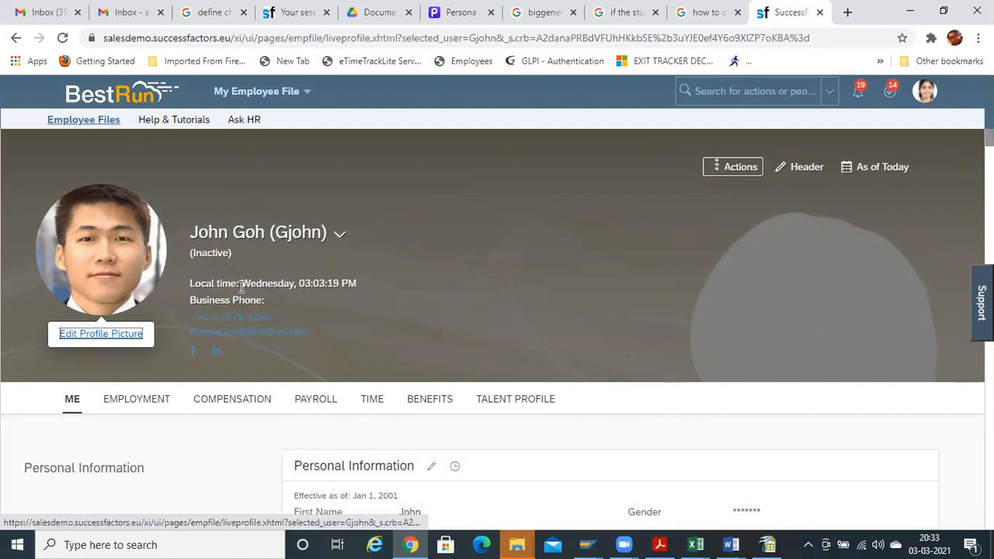
Search for the same first name again and open the VP Maintenance employee's profile
click(758, 92)
text(john)
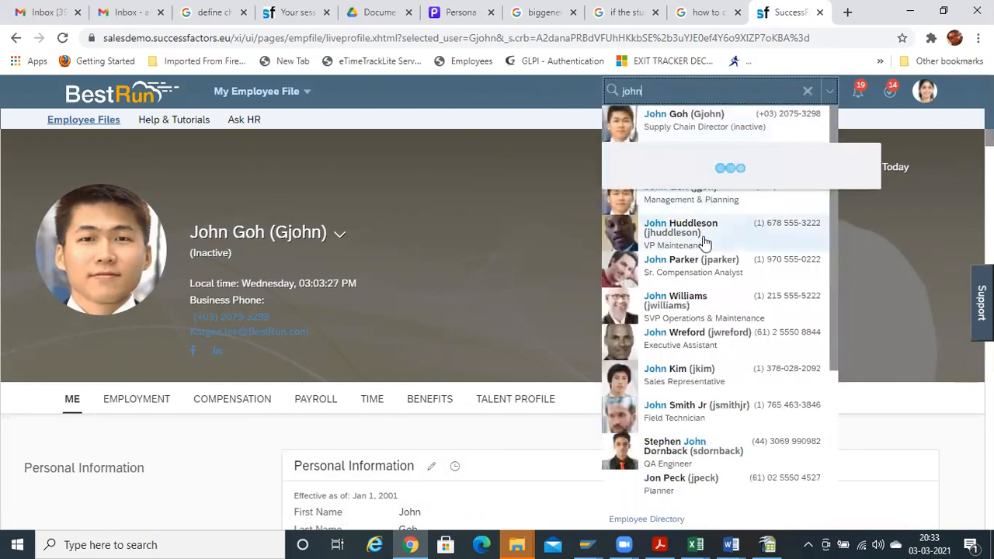
mouse_move(680, 242)
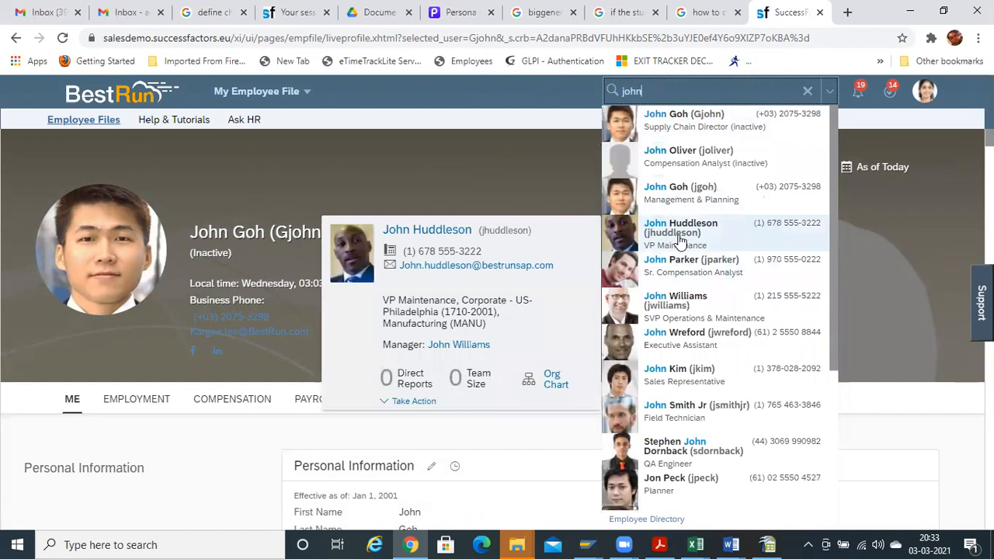
click(680, 243)
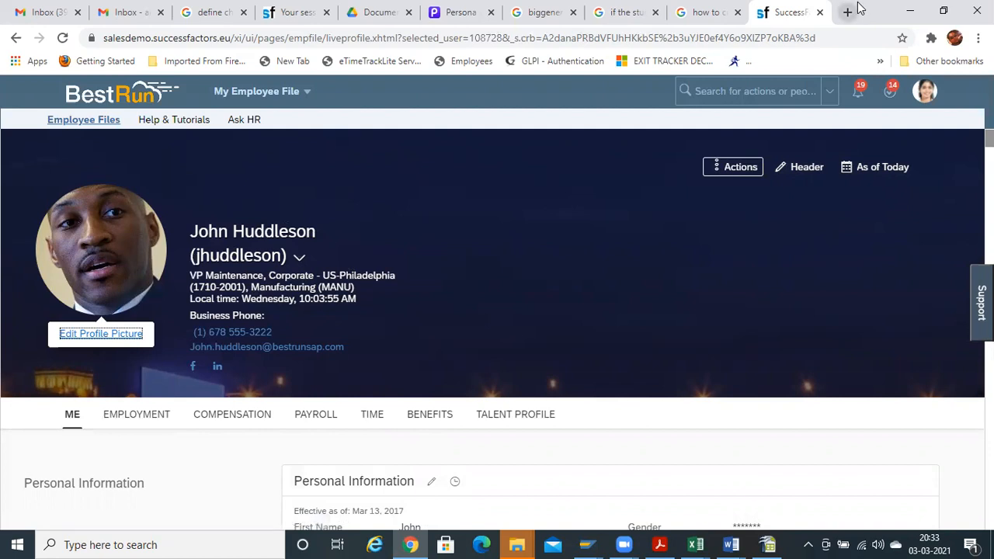
Search the actions for "configure people" and open Configure People Profile
click(733, 91)
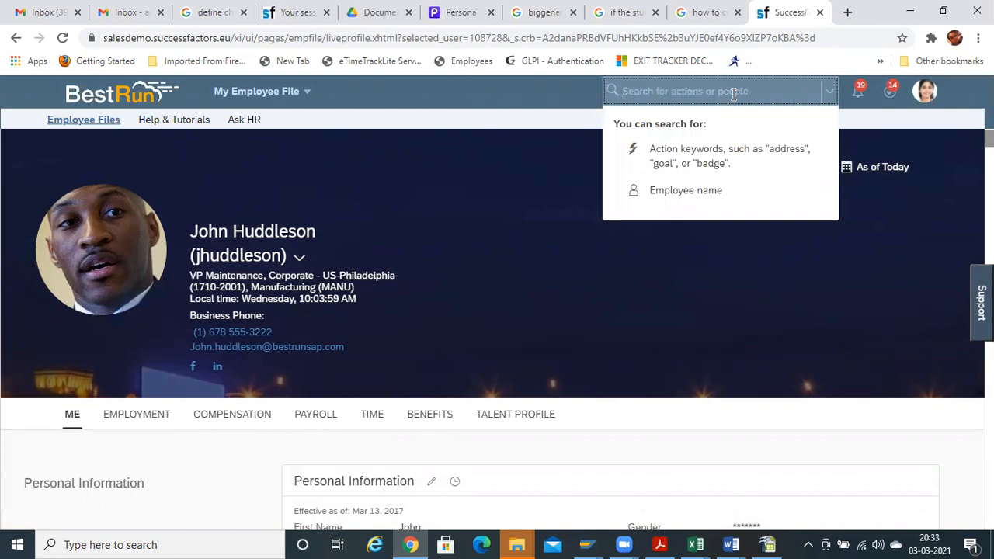
text(don)
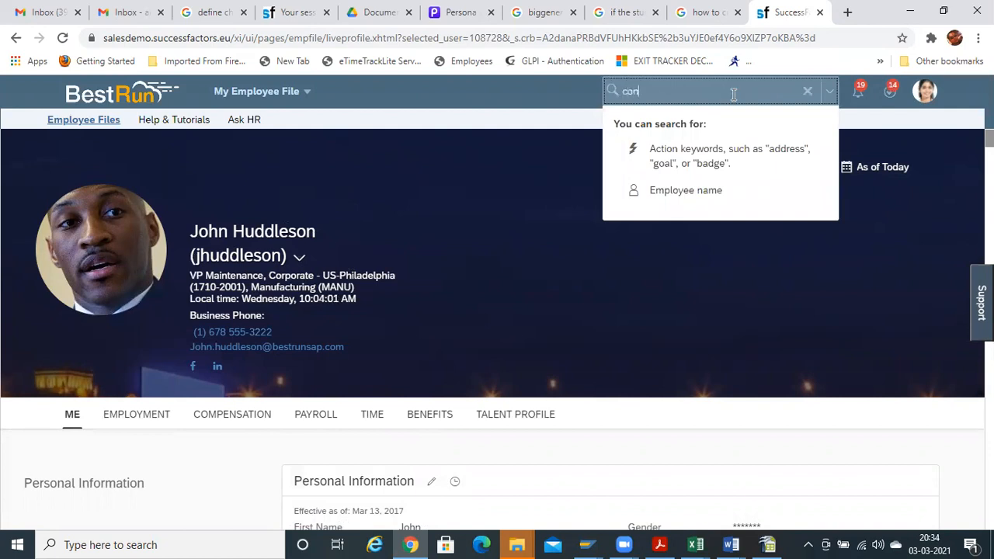
text(fin)
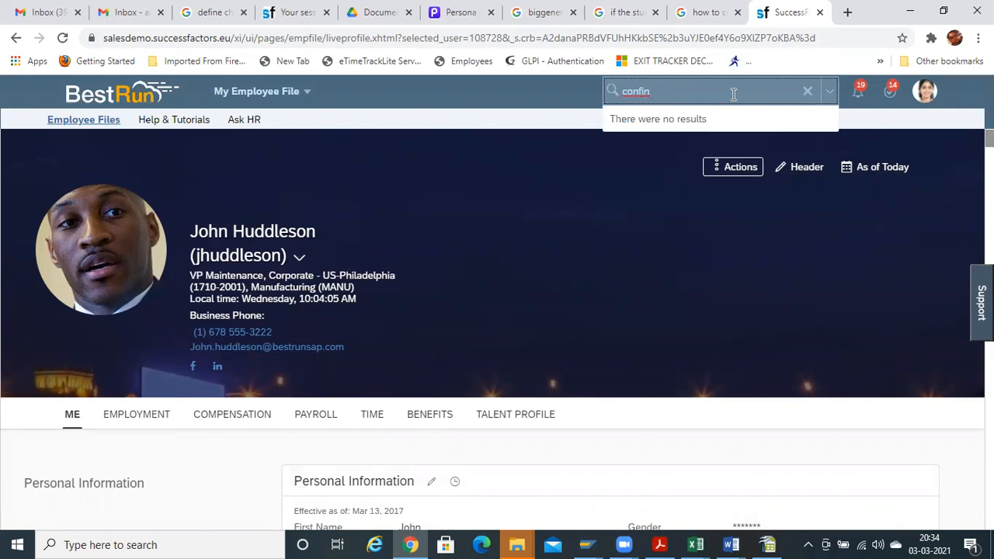
key(BackSpace)
text(gur)
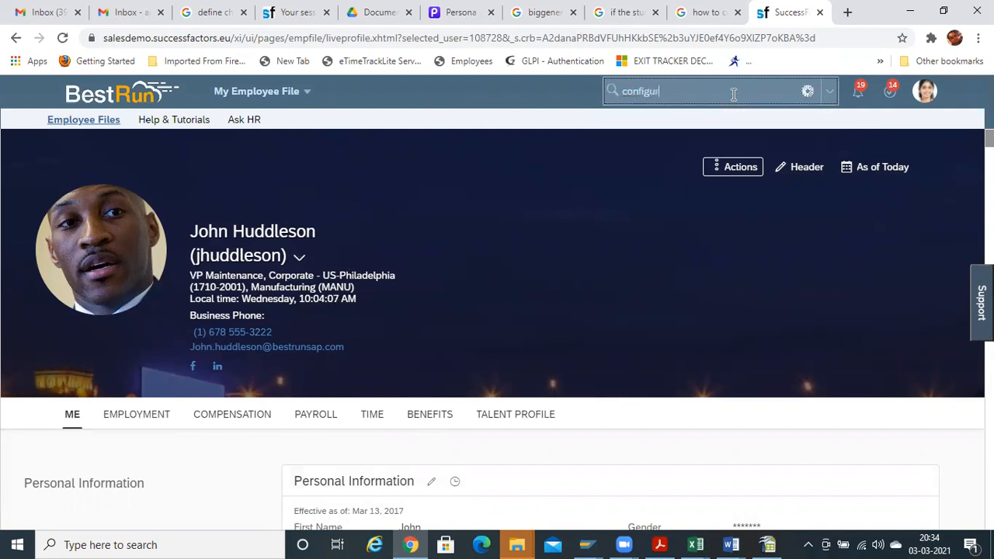
text(e people)
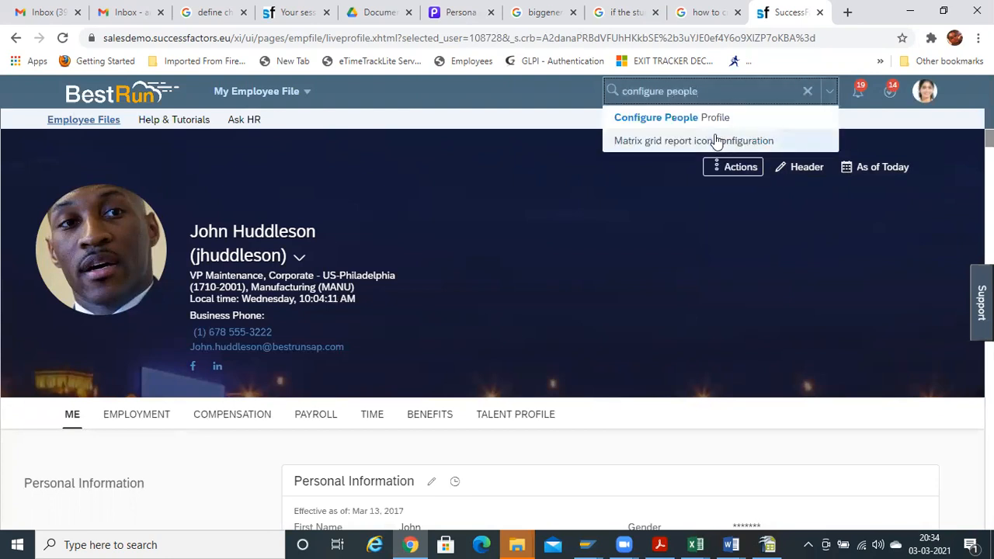
click(705, 125)
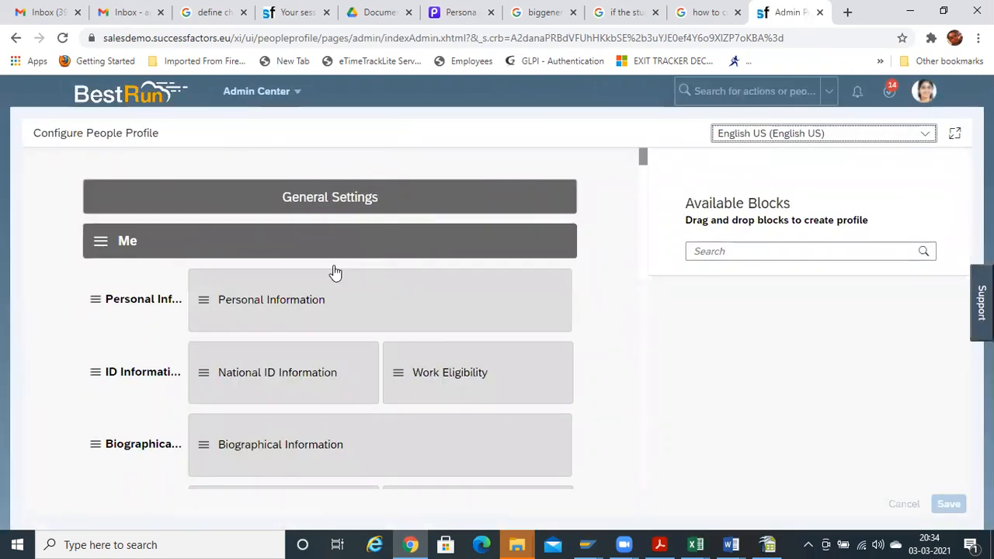
Review the General Settings of the people profile and open the Configure Header Fields dialog
click(330, 208)
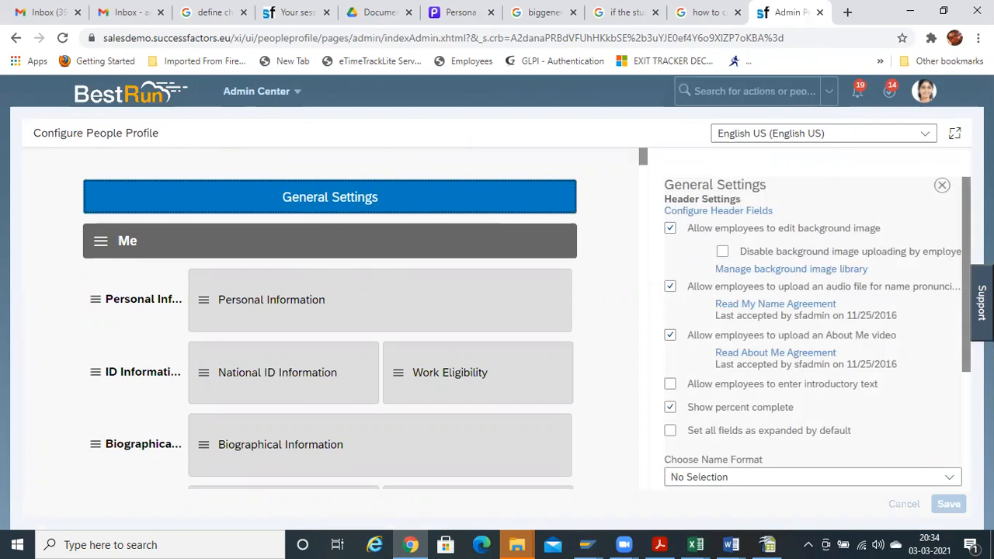
scroll(813, 334, down, 3)
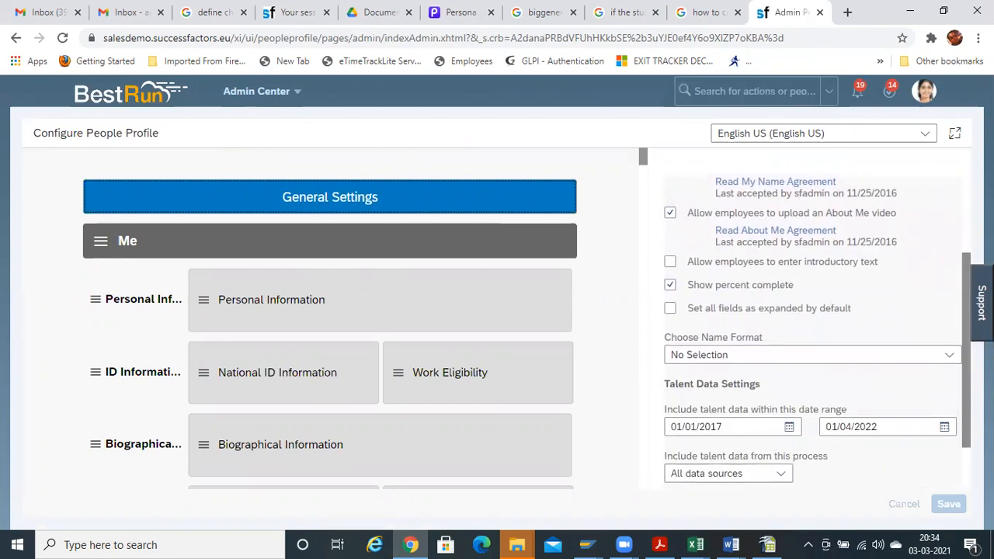
scroll(813, 334, down, 1)
scroll(813, 334, up, 3)
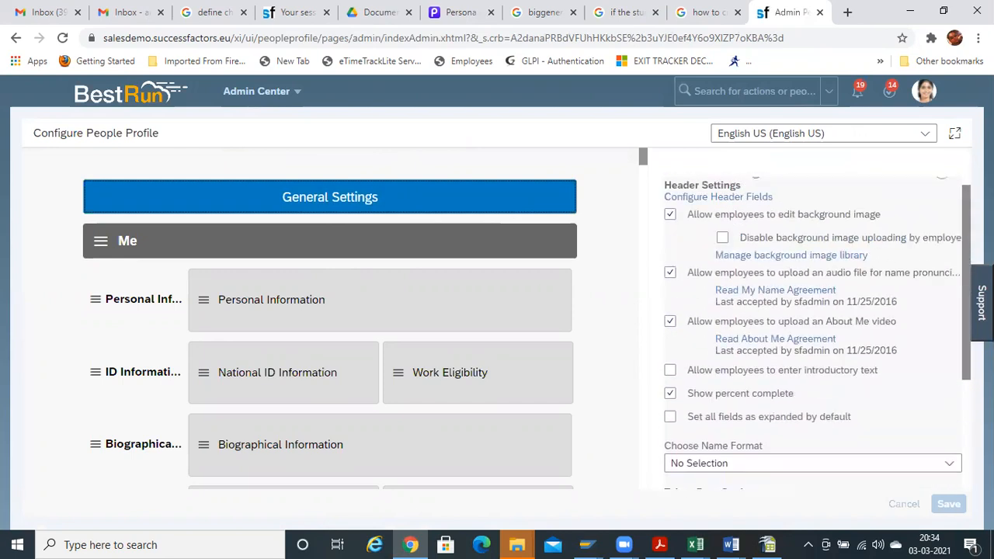
scroll(813, 334, up, 1)
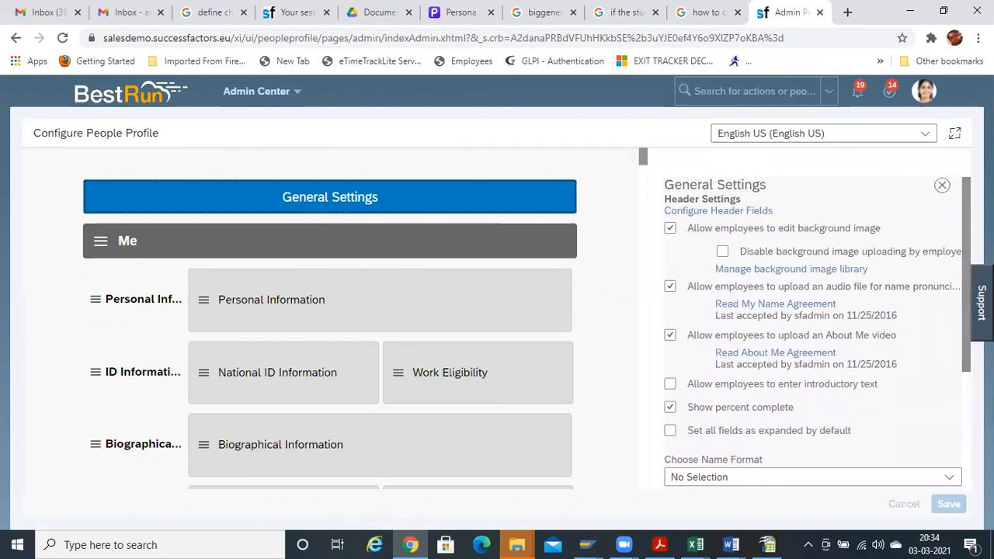
click(715, 212)
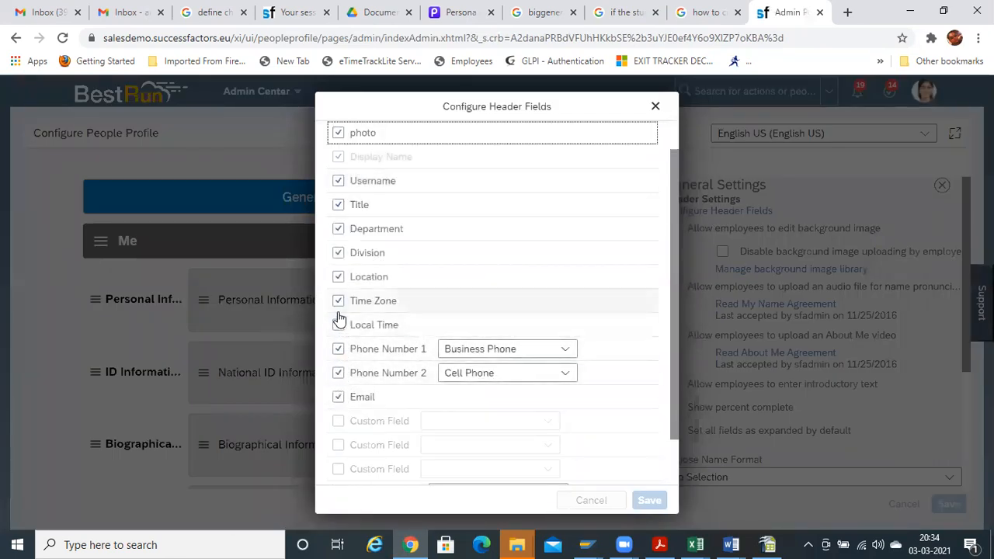
Try enabling the first custom header field and look through the fields that can be assigned to it
click(338, 420)
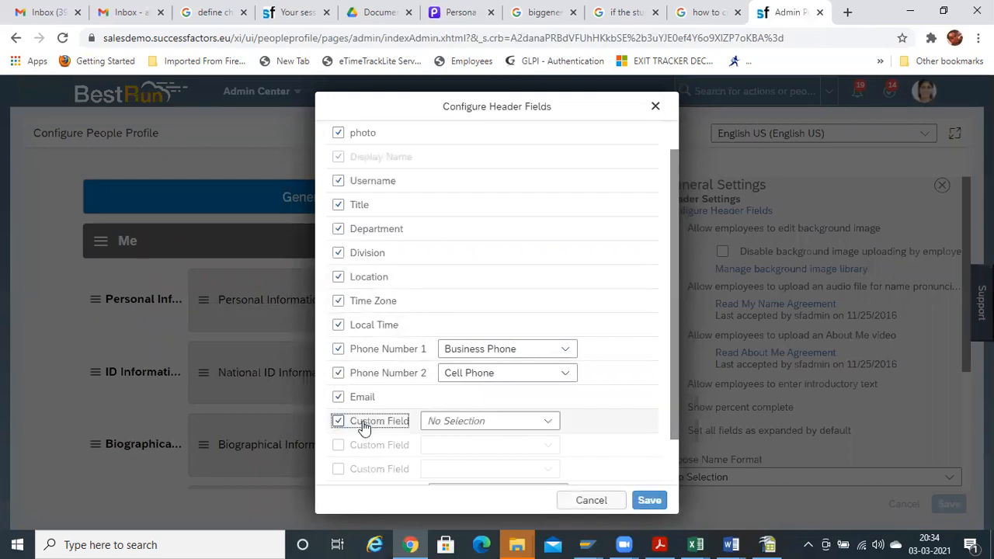
click(551, 422)
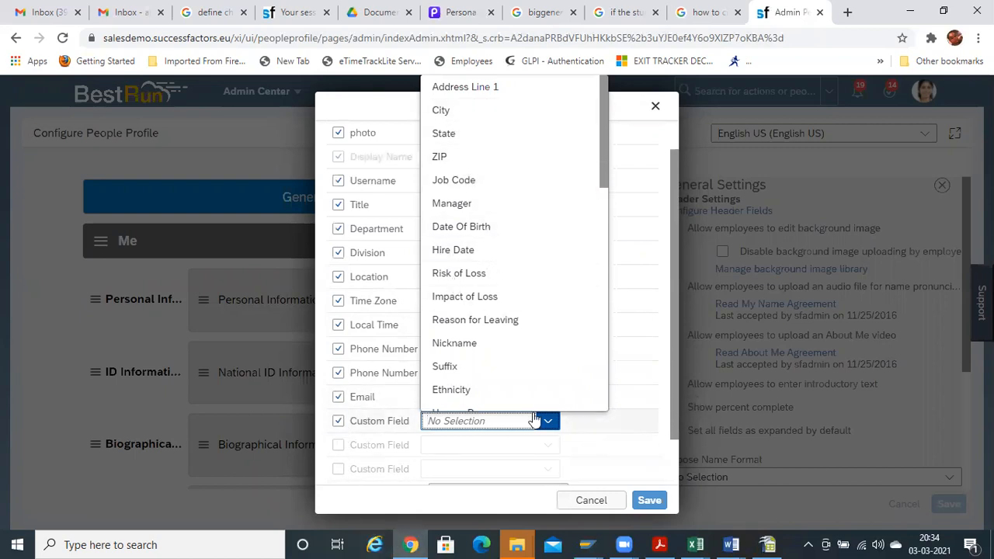
click(338, 421)
drag(667, 368, 673, 416)
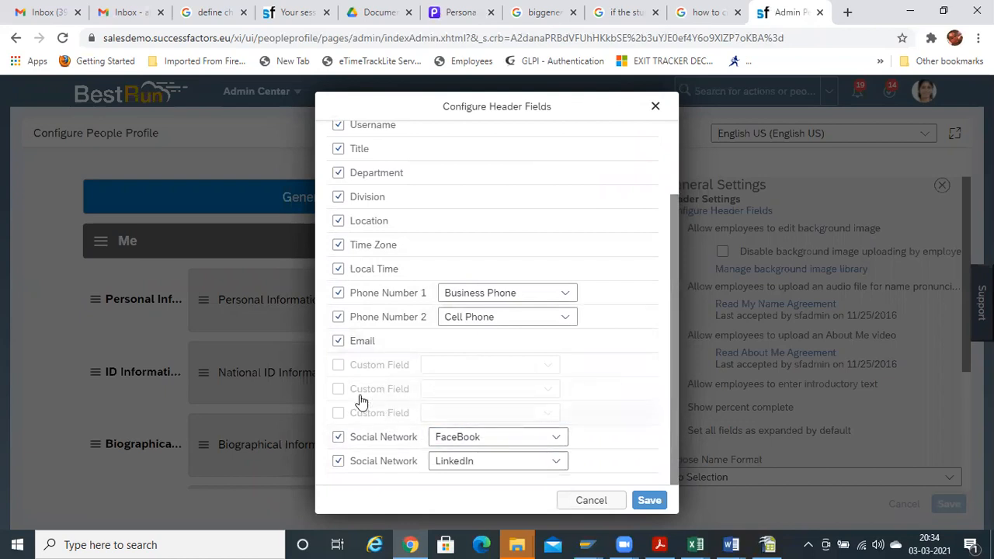
click(338, 364)
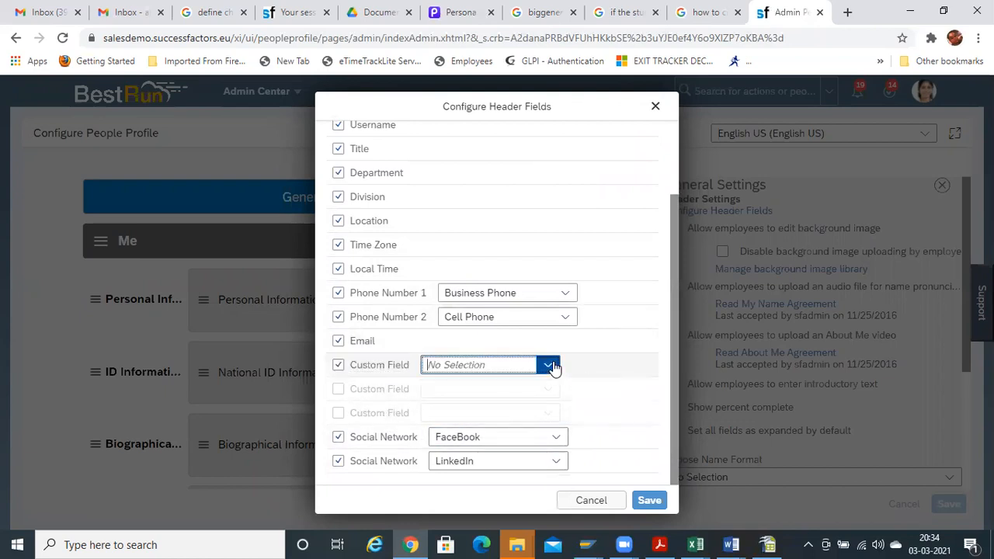
click(552, 366)
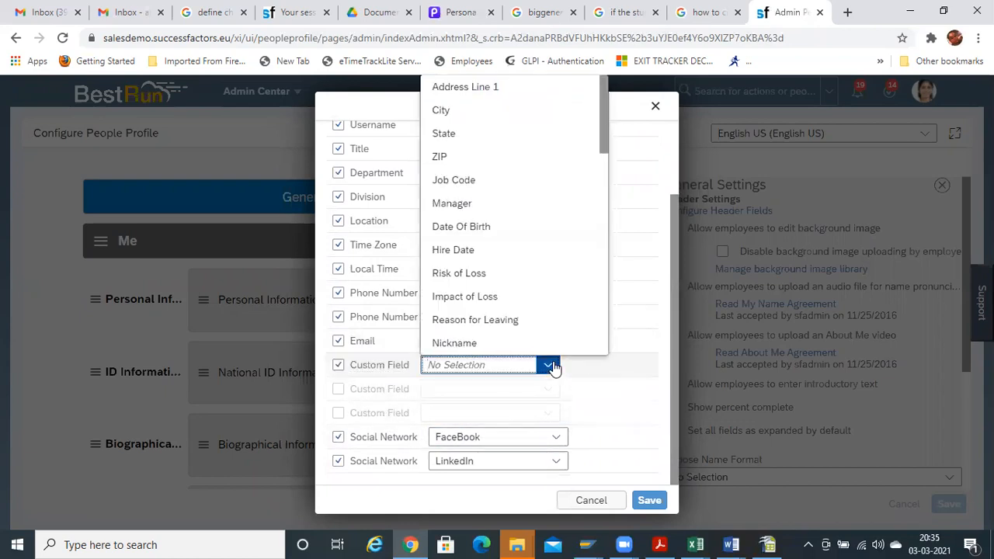
click(334, 380)
click(339, 365)
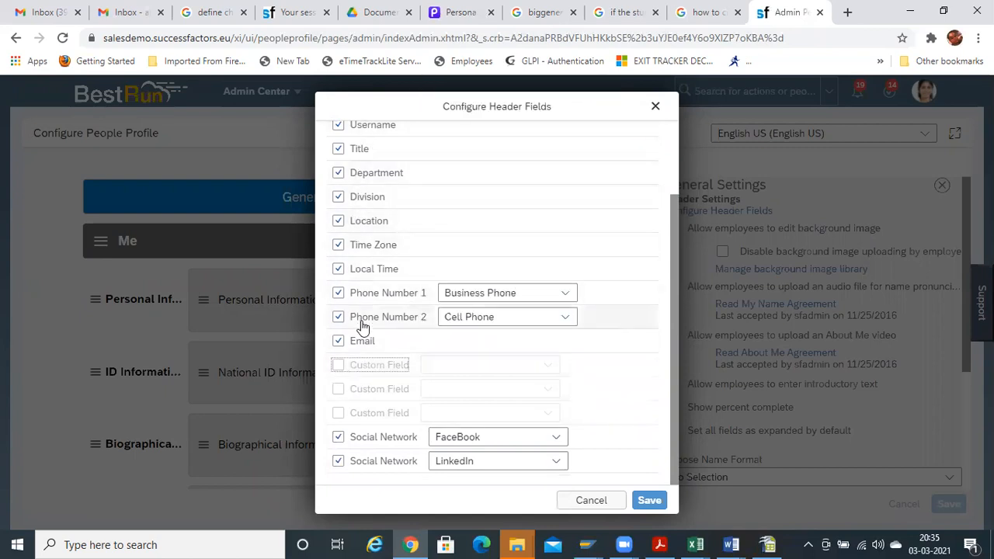
Exclude the photo from the profile header fields and save the header configuration
drag(671, 307, 681, 198)
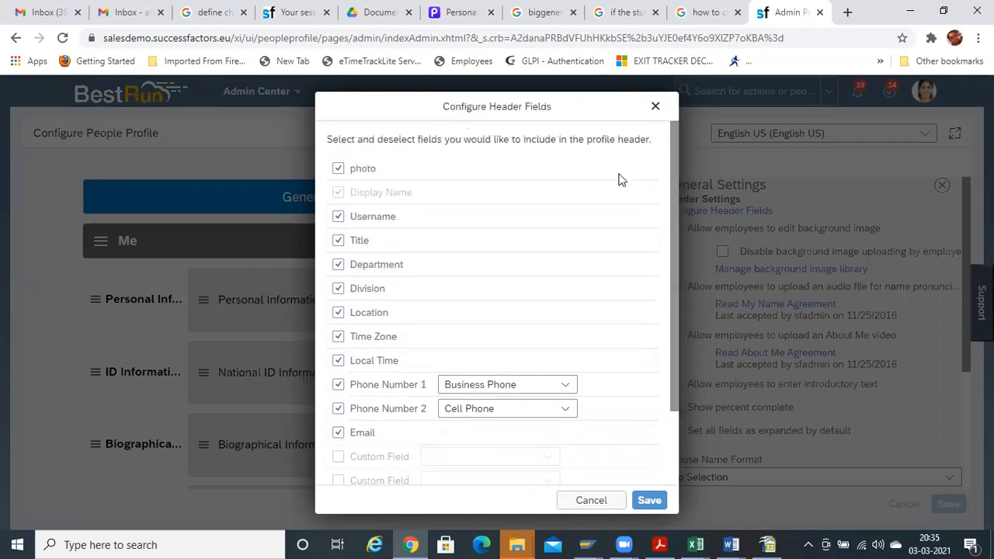
click(338, 168)
click(338, 169)
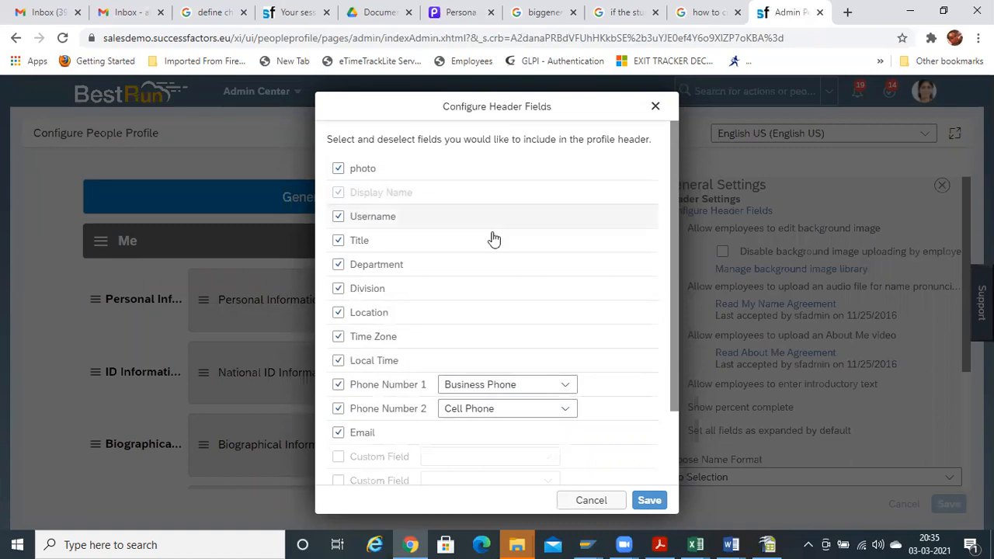
click(339, 169)
click(650, 500)
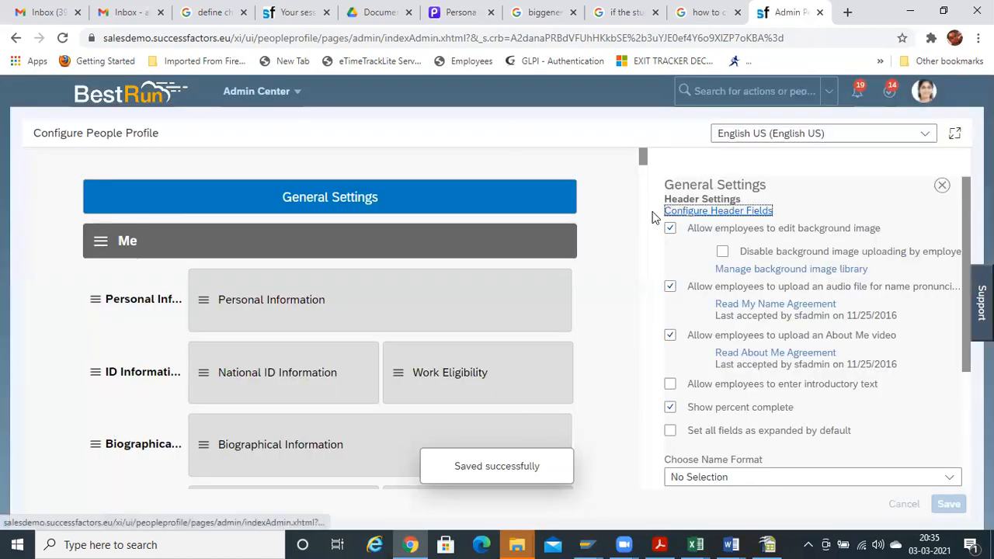
Duplicate the browser tab, search by first name for the VP Maintenance employee, check the profile header, and close the duplicate
click(714, 90)
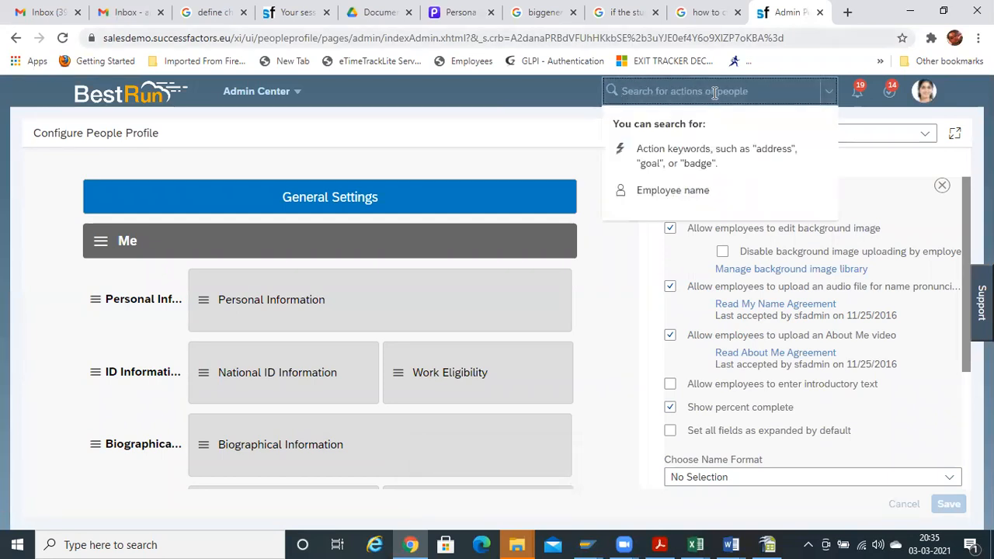
right_click(819, 8)
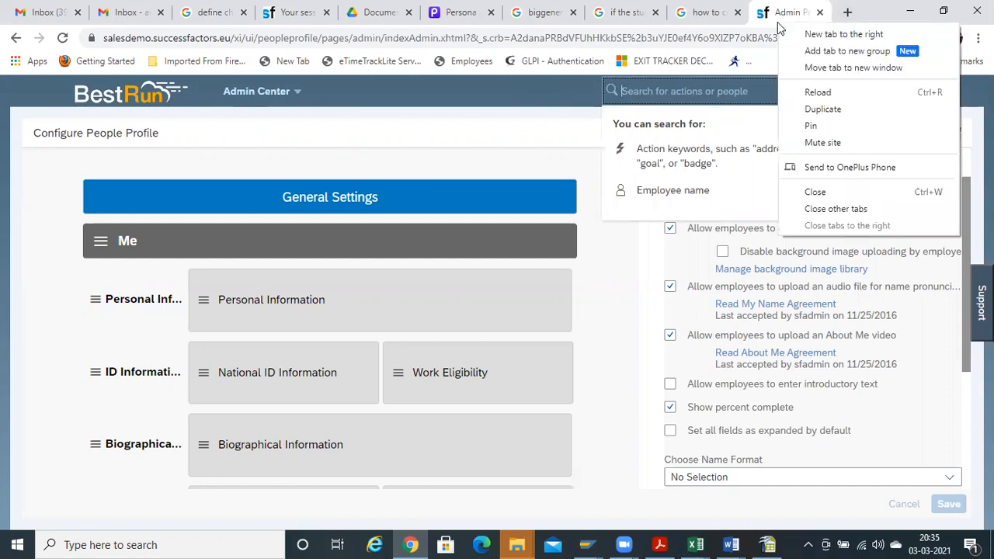
click(820, 106)
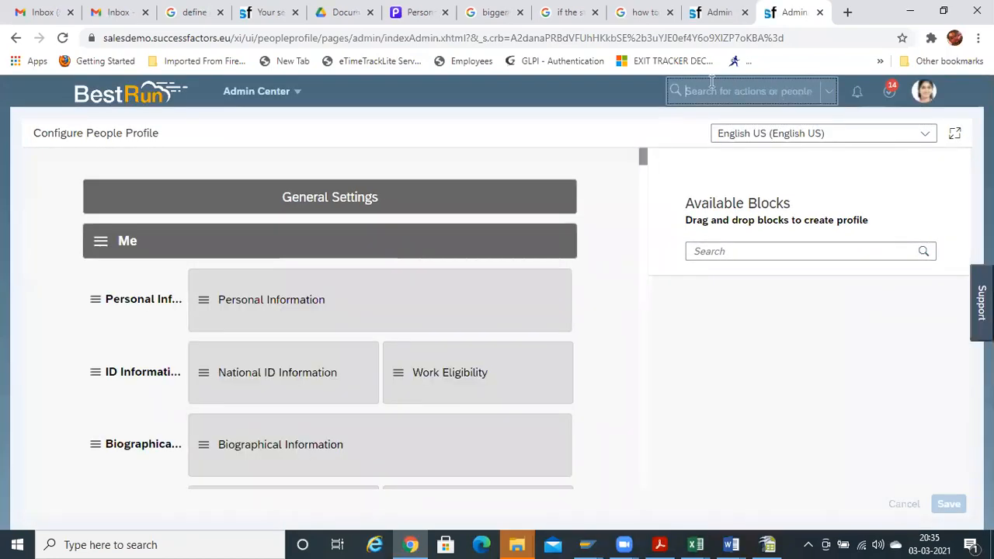
click(709, 83)
text(john)
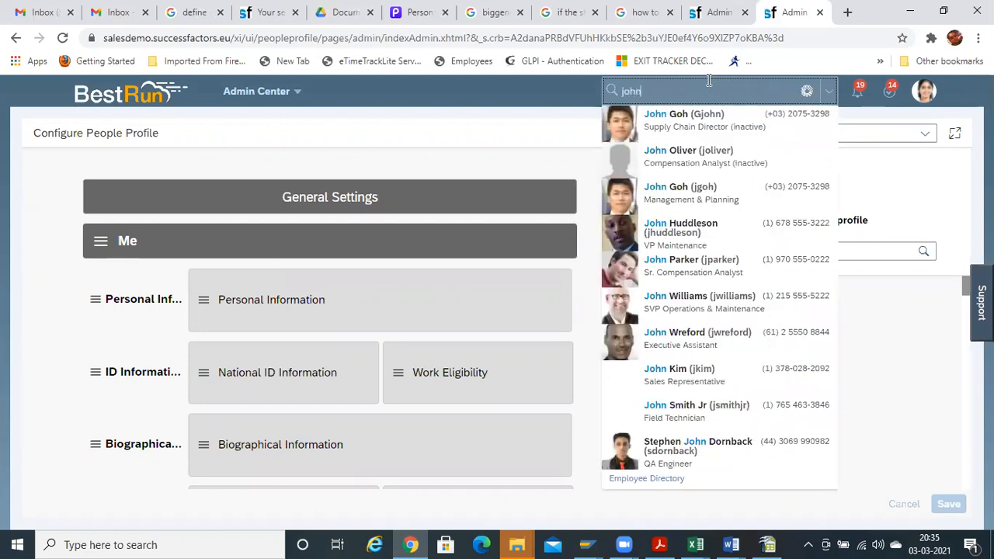
click(732, 226)
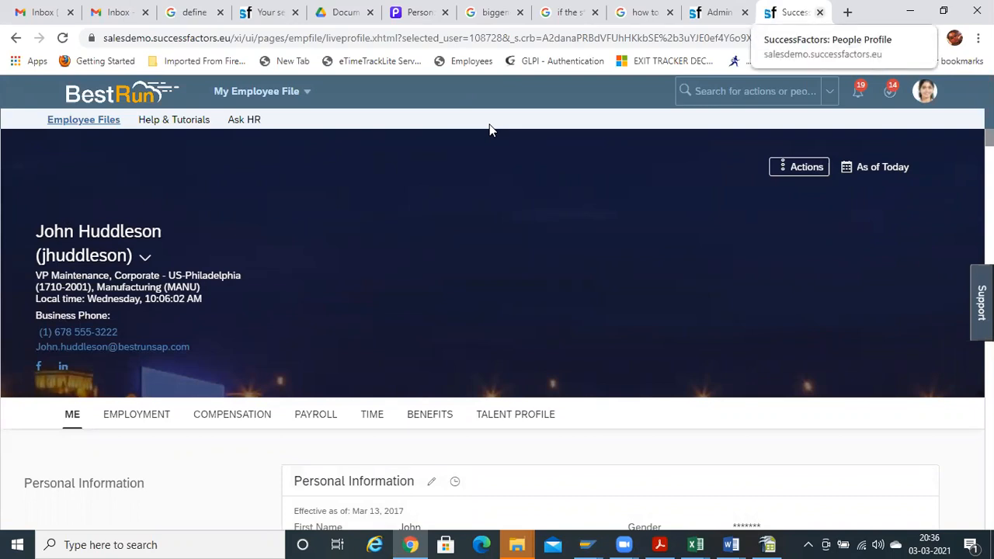
key(ctrl+w)
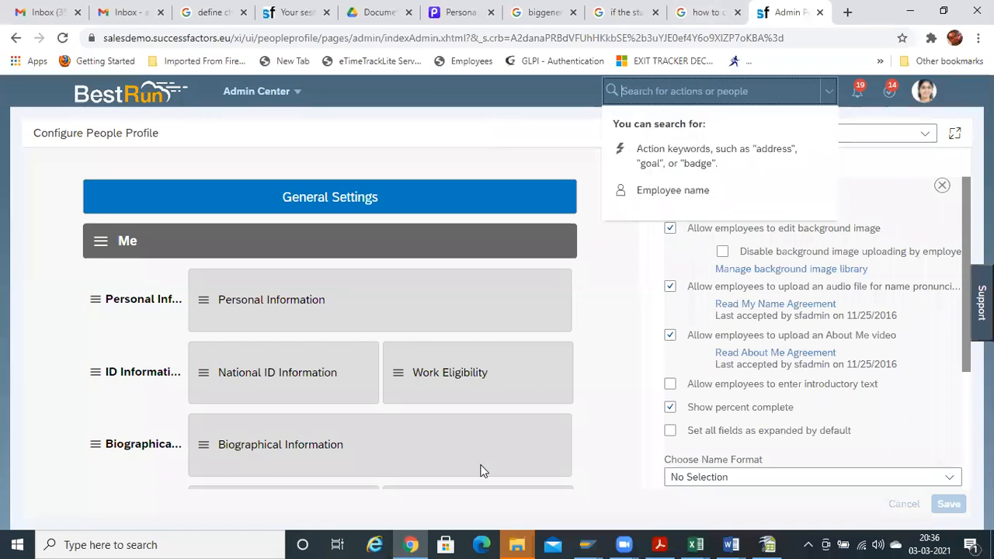
Include the photo in the profile header fields again and save the header configuration
click(303, 195)
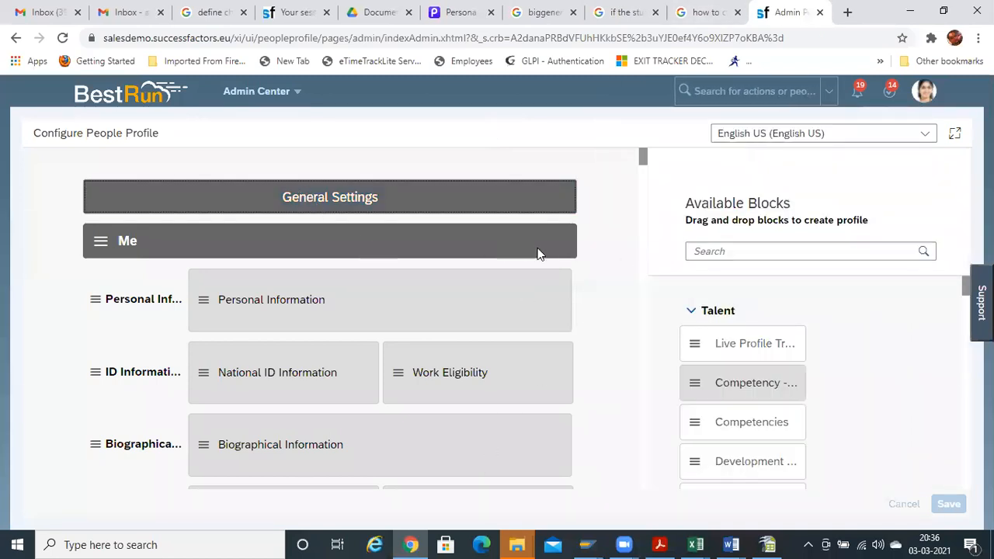
click(329, 212)
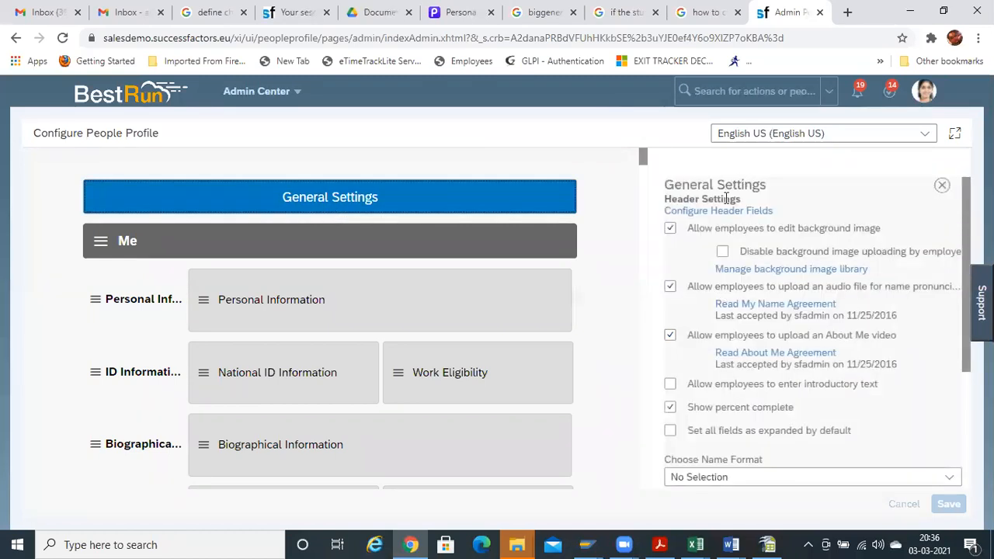
click(713, 210)
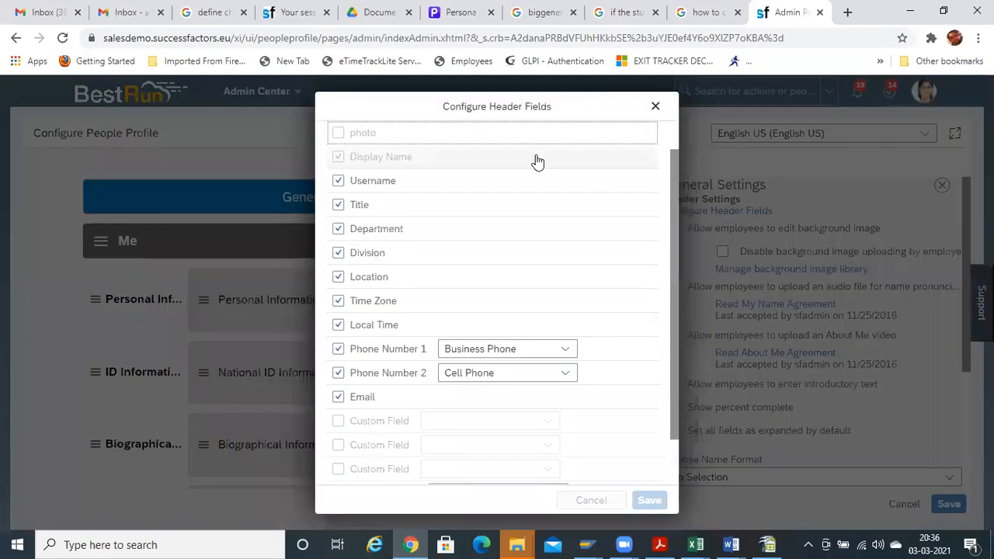
click(657, 107)
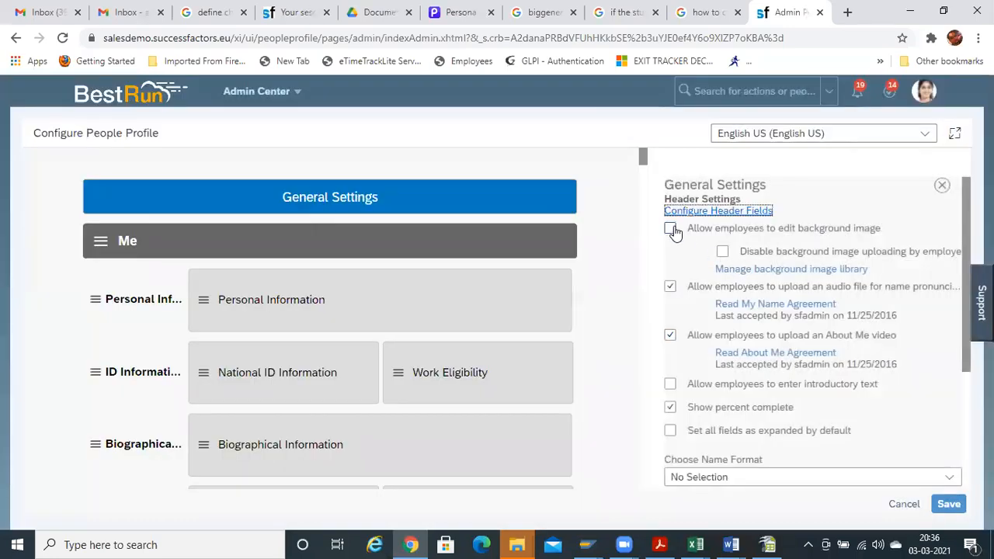
click(672, 228)
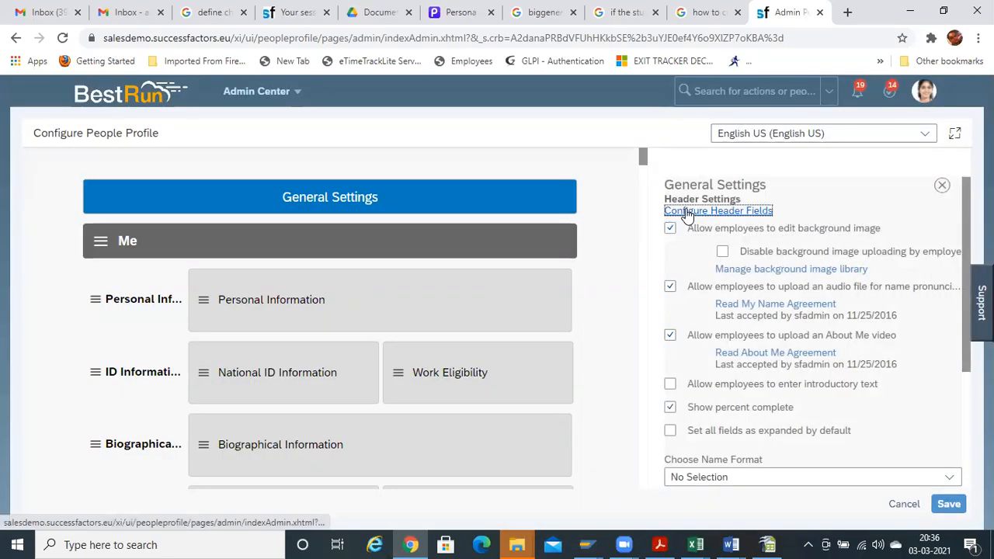
click(685, 210)
click(338, 132)
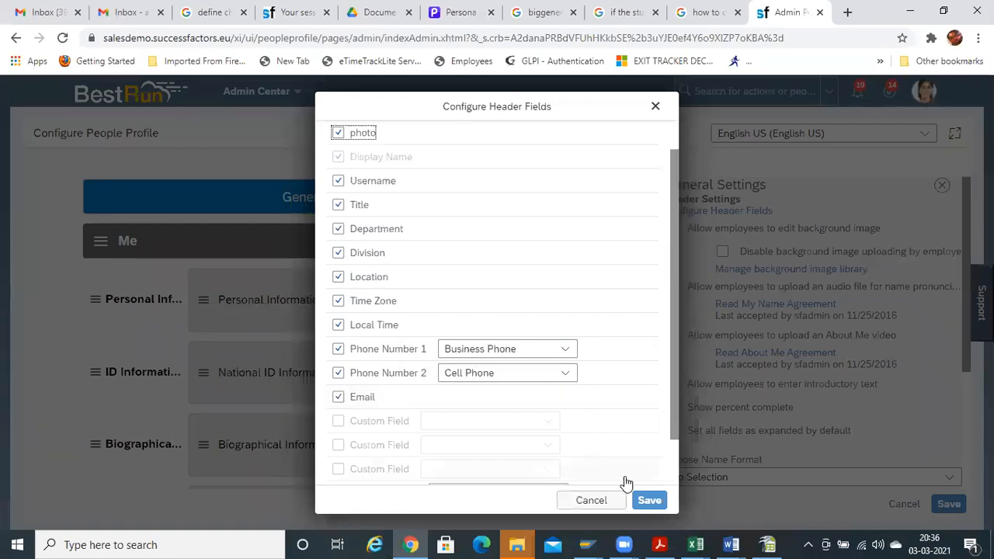
click(644, 501)
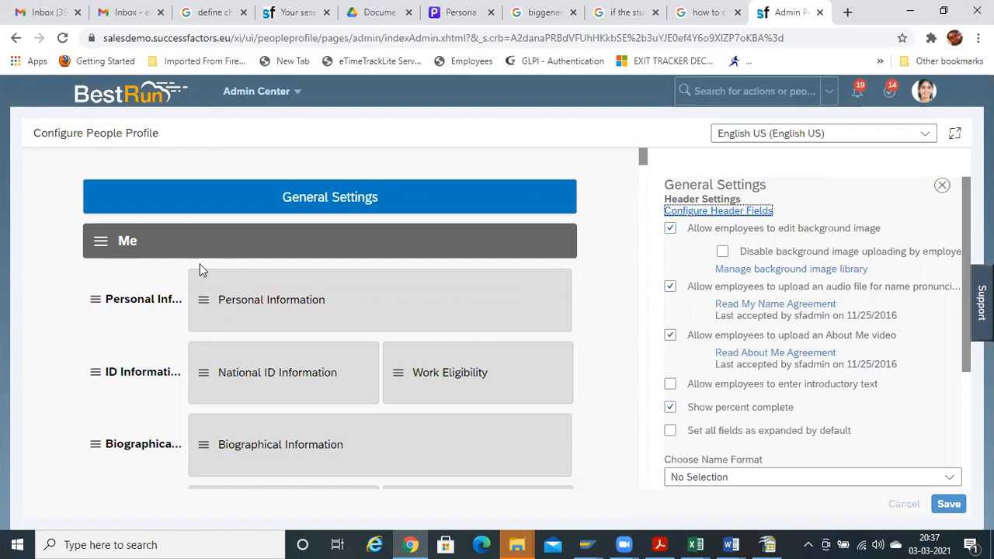
Search the actions for "badg" and open Manage Badges
click(207, 303)
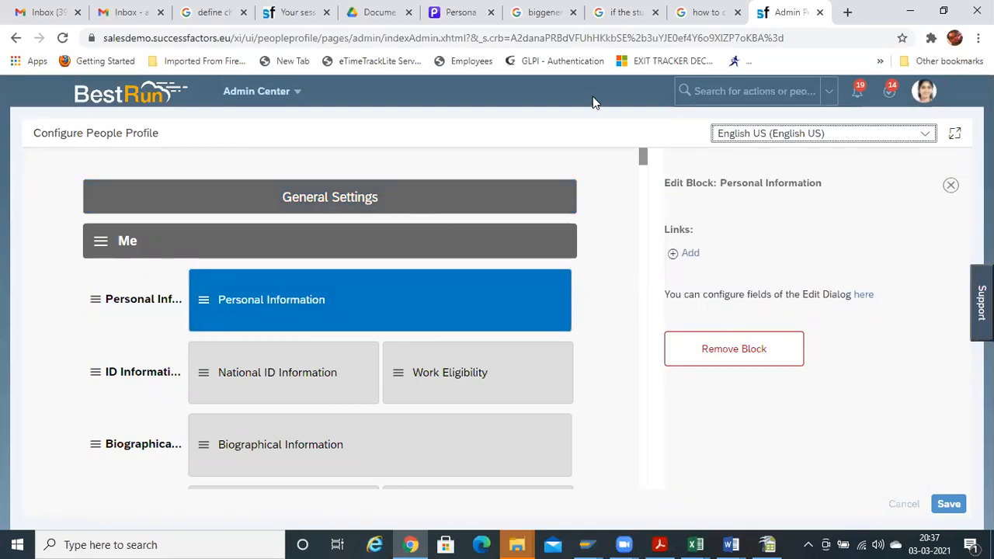
click(742, 90)
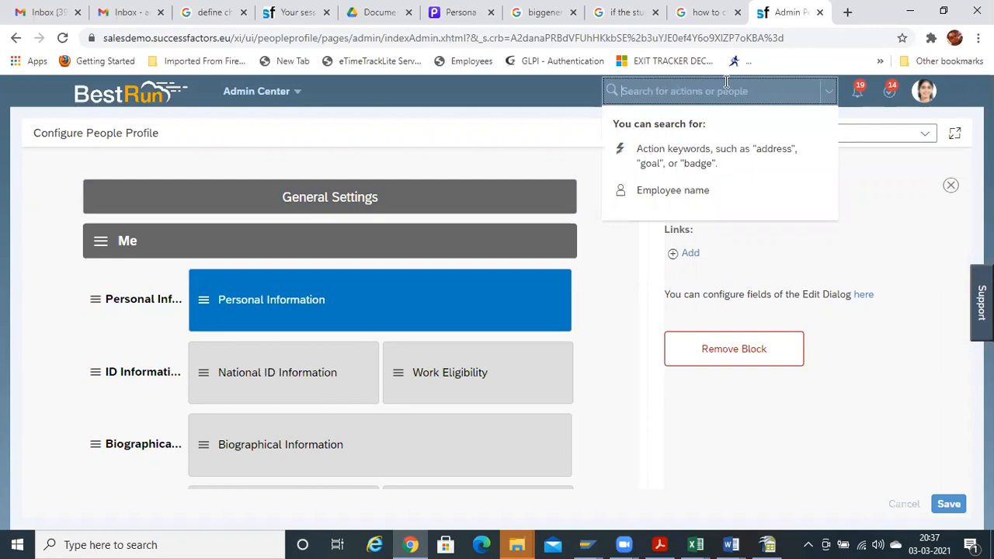
text(bad)
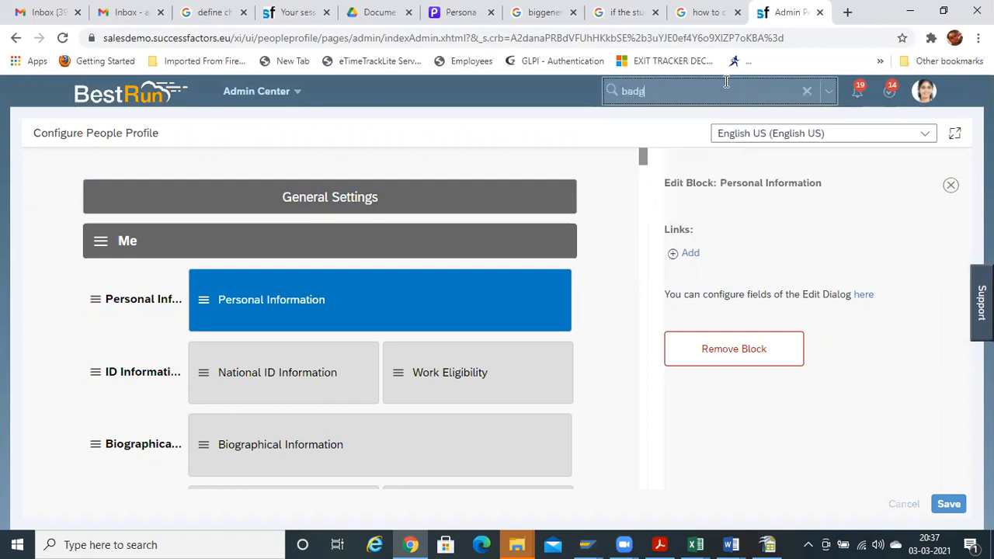
text(g)
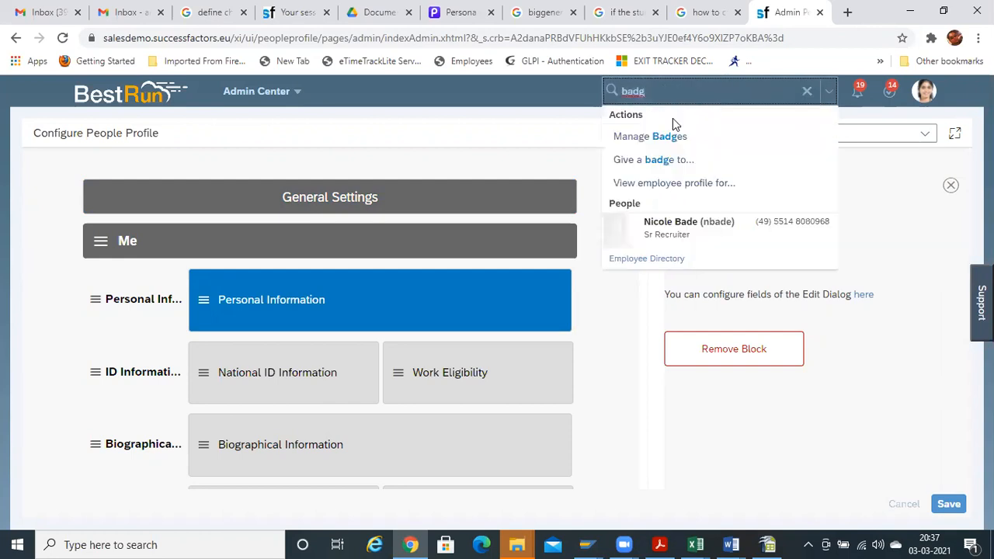
click(662, 137)
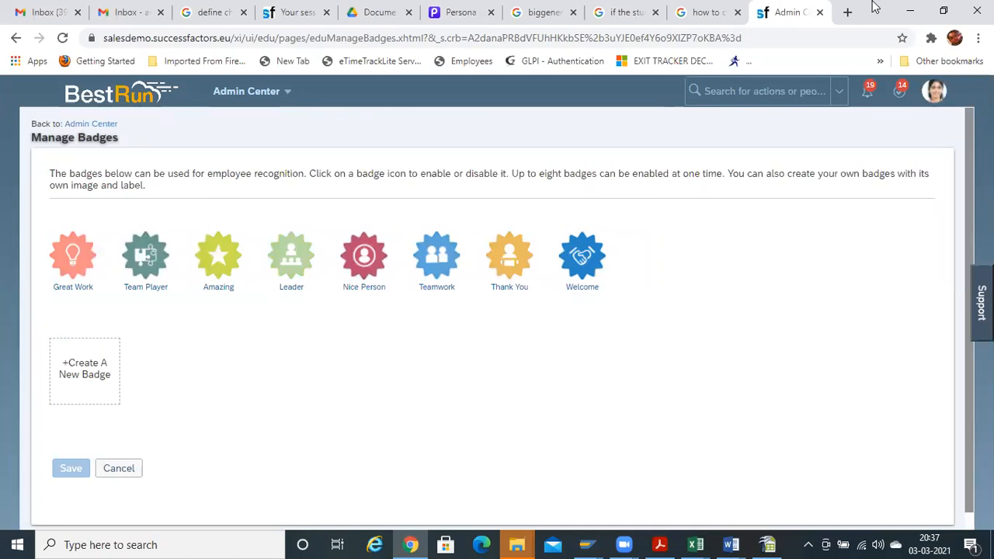
In a duplicate tab, find the SVP Operations & Maintenance employee by surname, open the profile, and look through the related managers, peers and direct reports
right_click(796, 13)
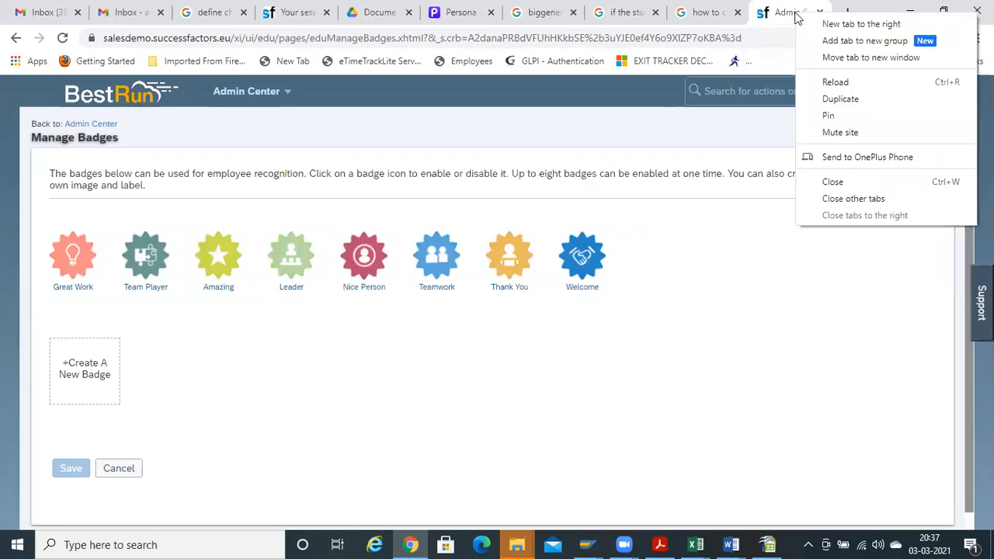
click(832, 103)
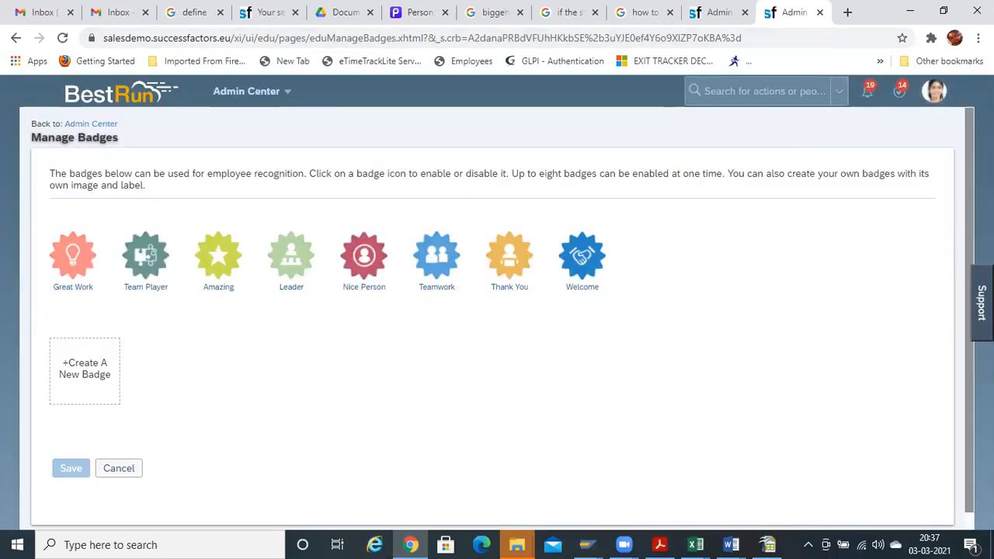
click(767, 90)
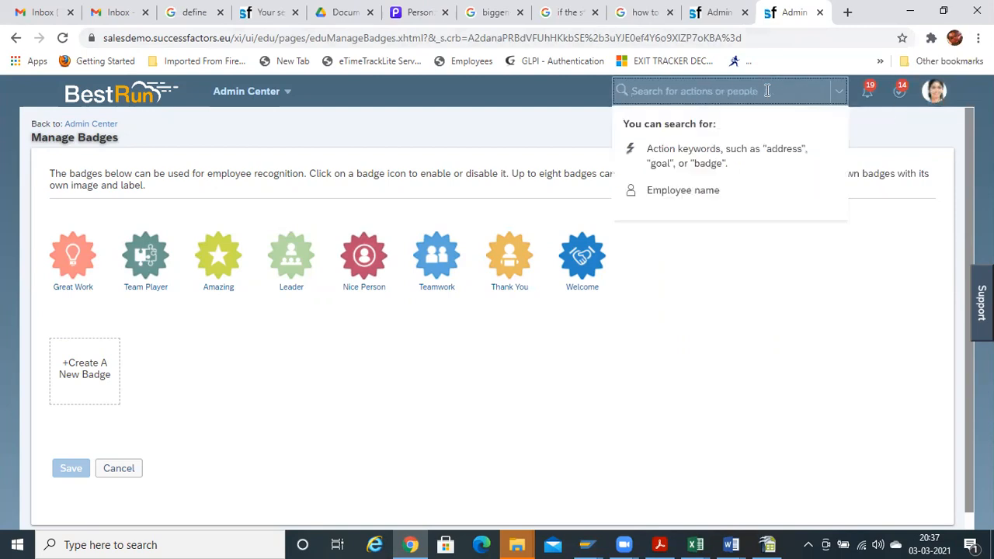
text(wil)
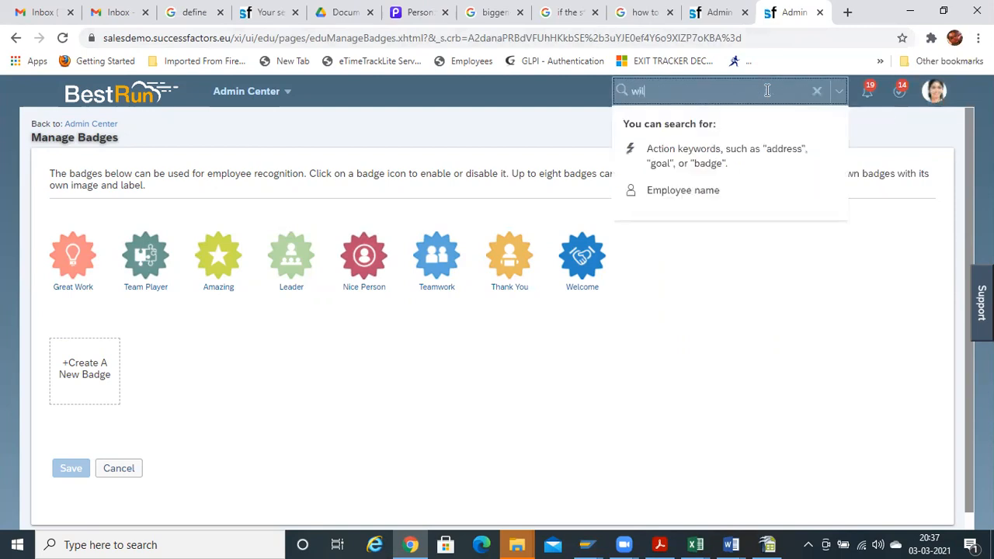
text(la)
key(BackSpace)
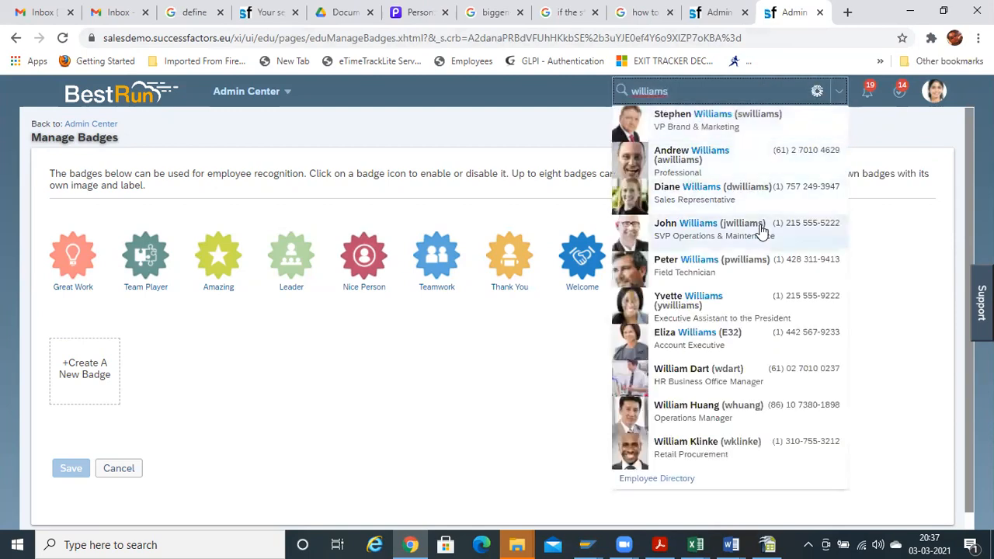
mouse_move(755, 251)
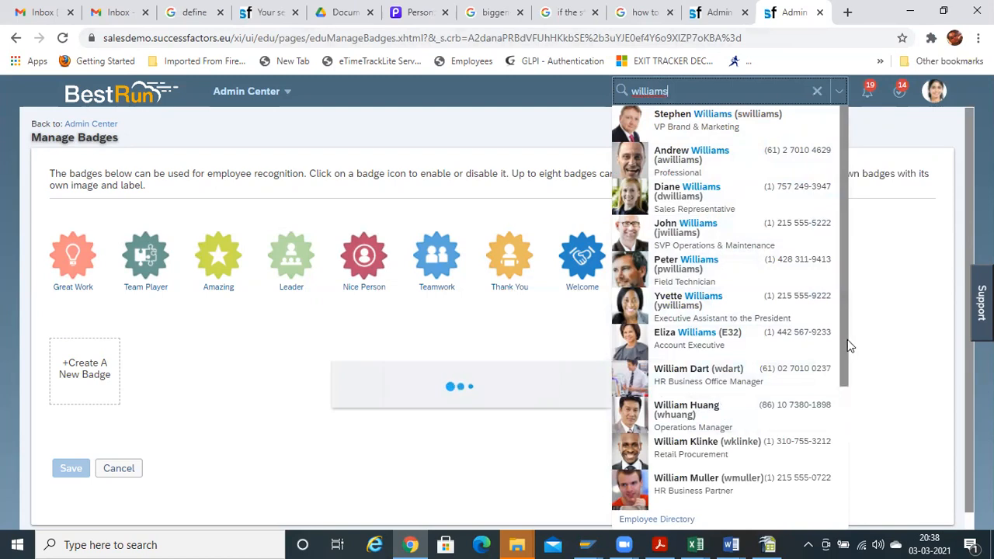
key(BackSpace)
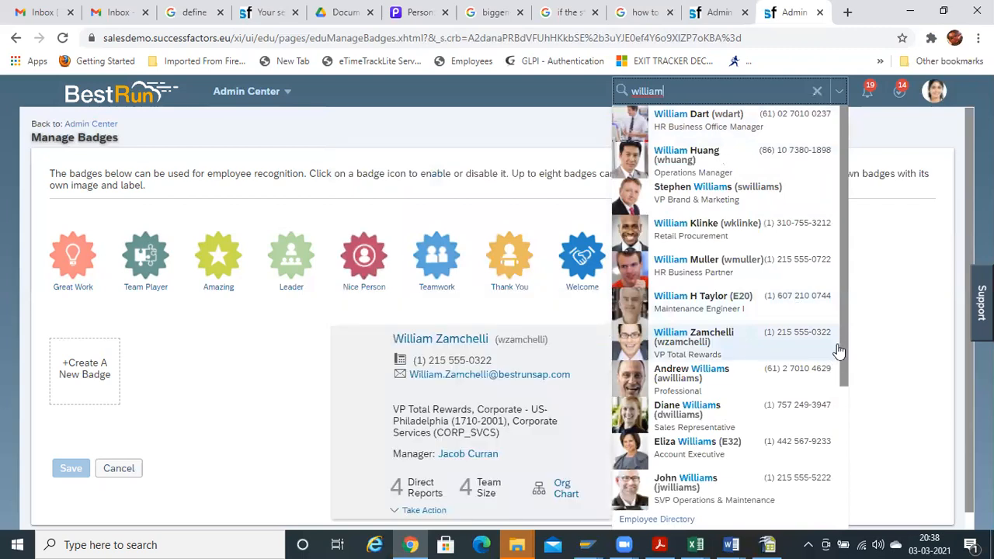
click(695, 490)
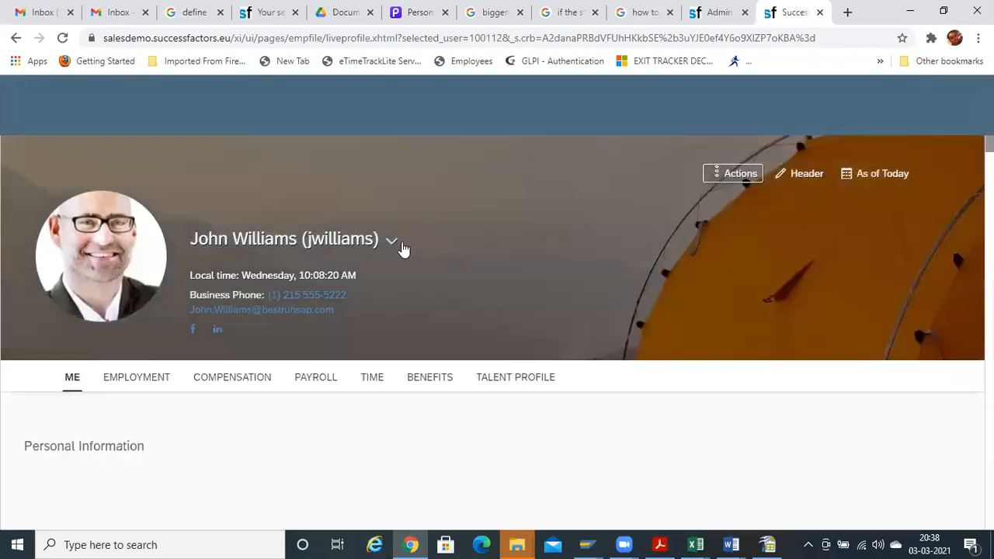
click(392, 236)
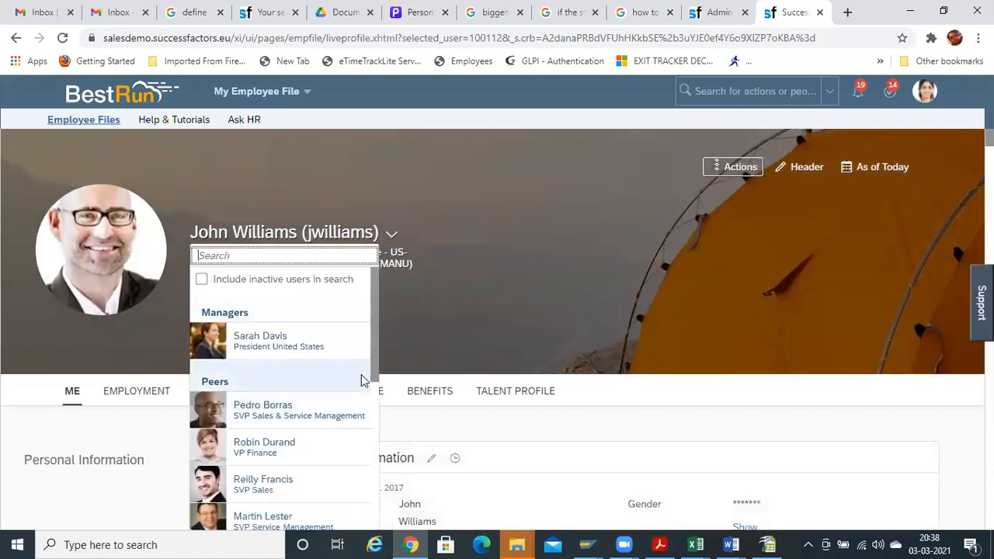
drag(373, 366, 361, 527)
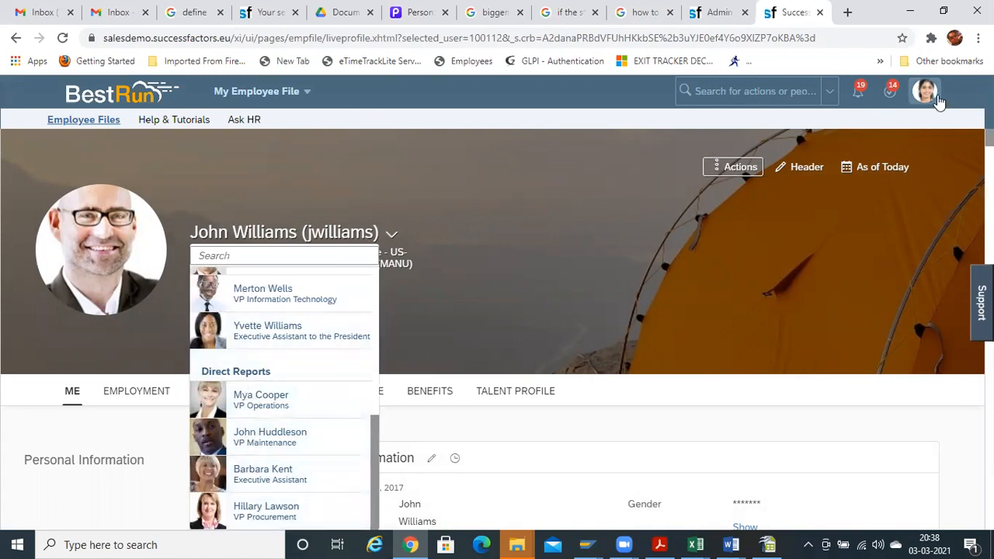
Switch to a proxy session with the SVP Operations & Maintenance employee as the target user
click(926, 93)
click(890, 164)
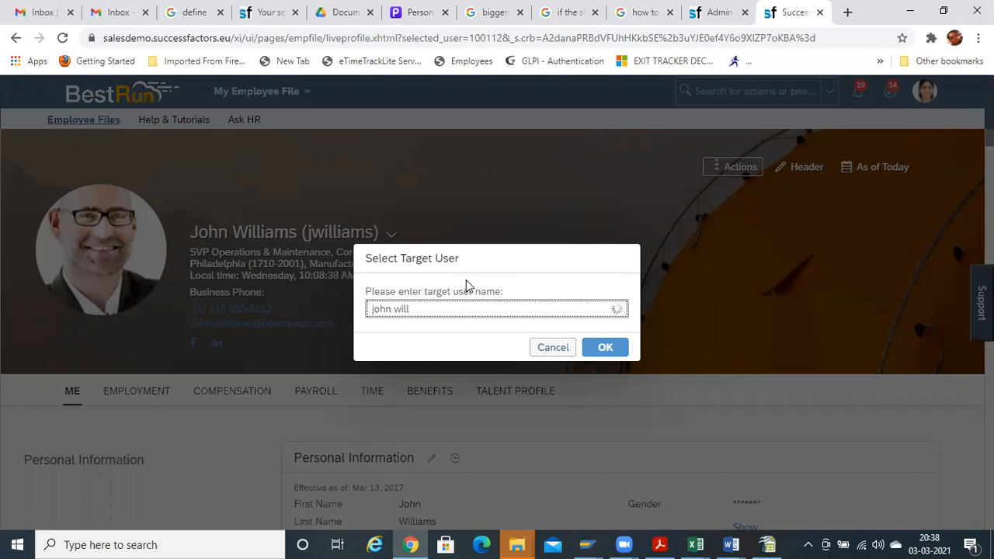
click(455, 353)
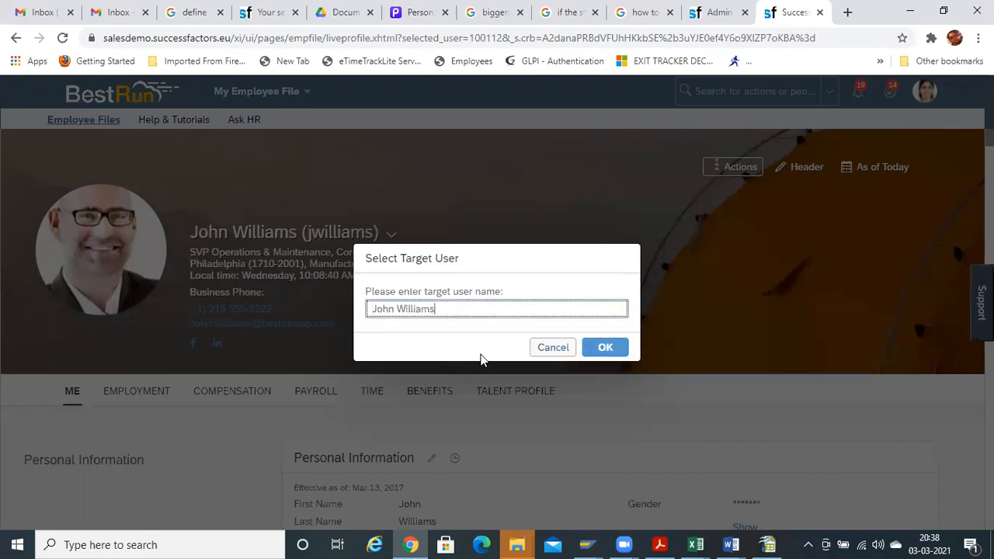
click(604, 349)
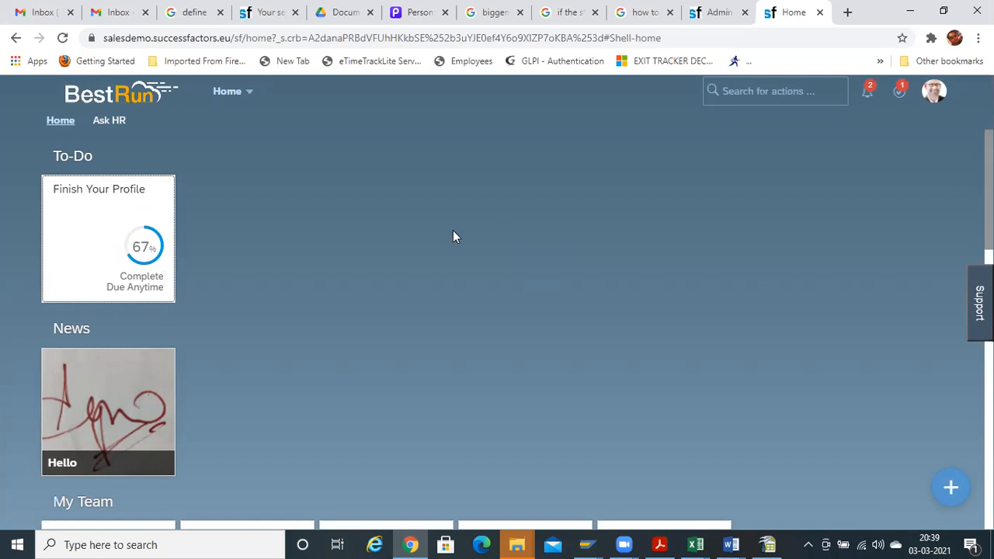
Give the VP Operations direct report a Great Work badge with the message "Well Done. Appreciate your contribution" from Manage My Team
scroll(109, 349, down, 3)
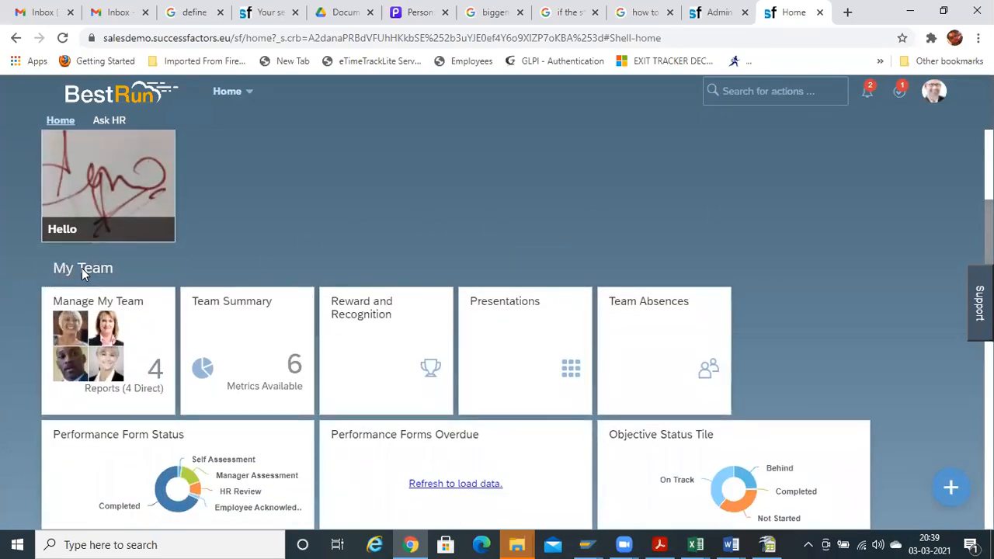
click(100, 369)
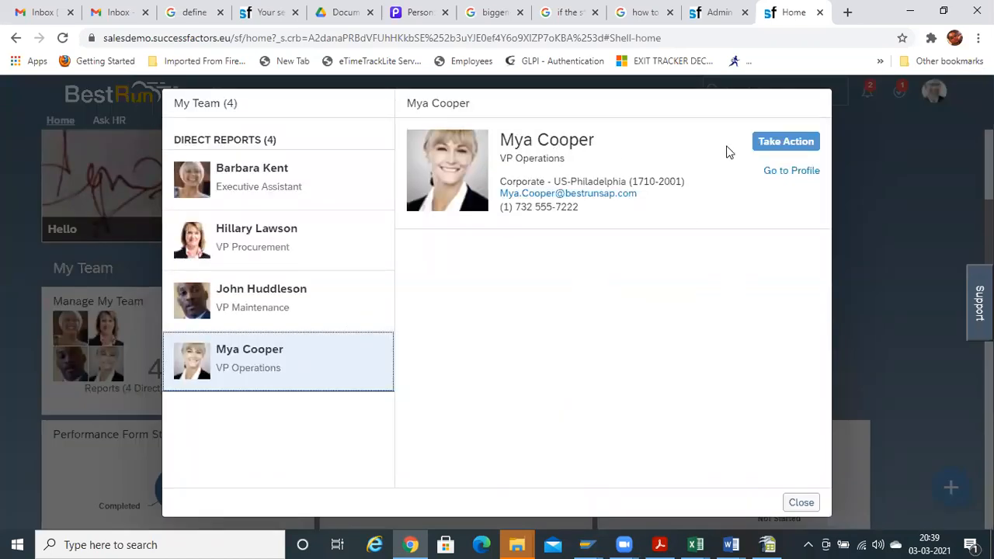
click(802, 142)
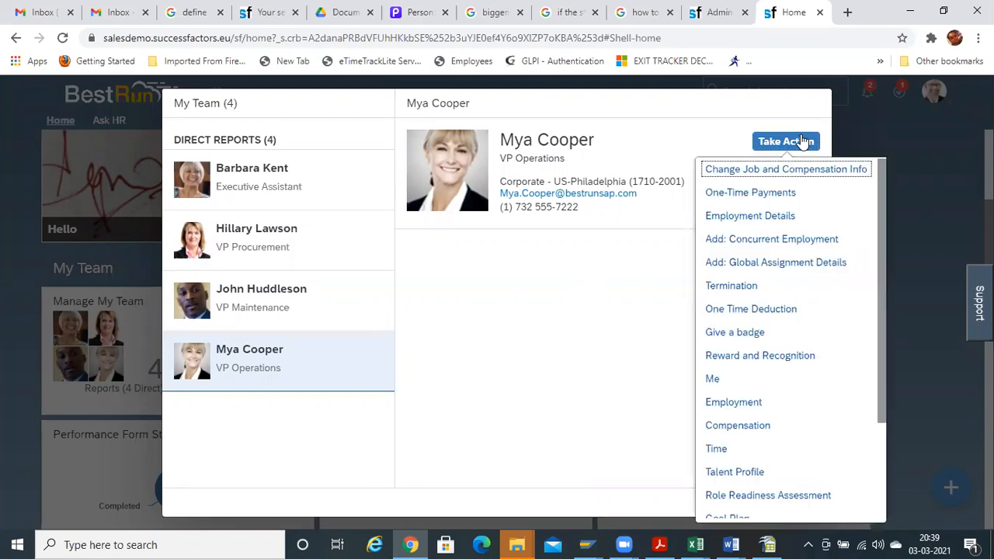
click(758, 334)
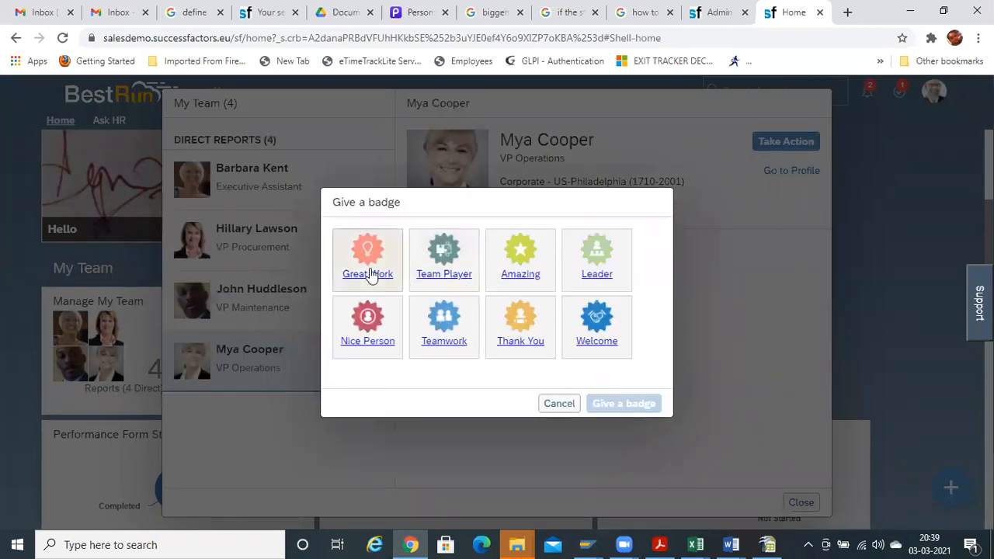
click(368, 275)
click(486, 264)
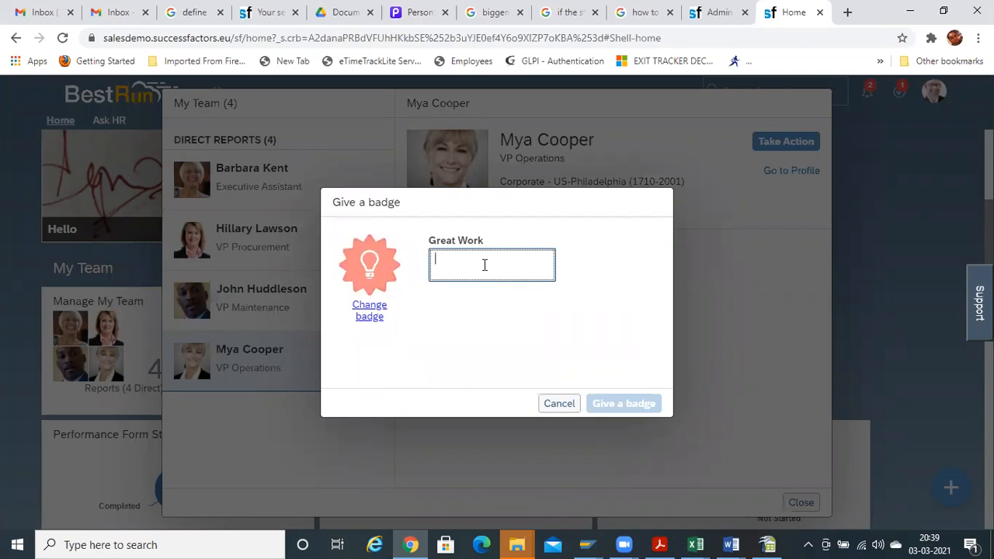
text(Well Done. Appre)
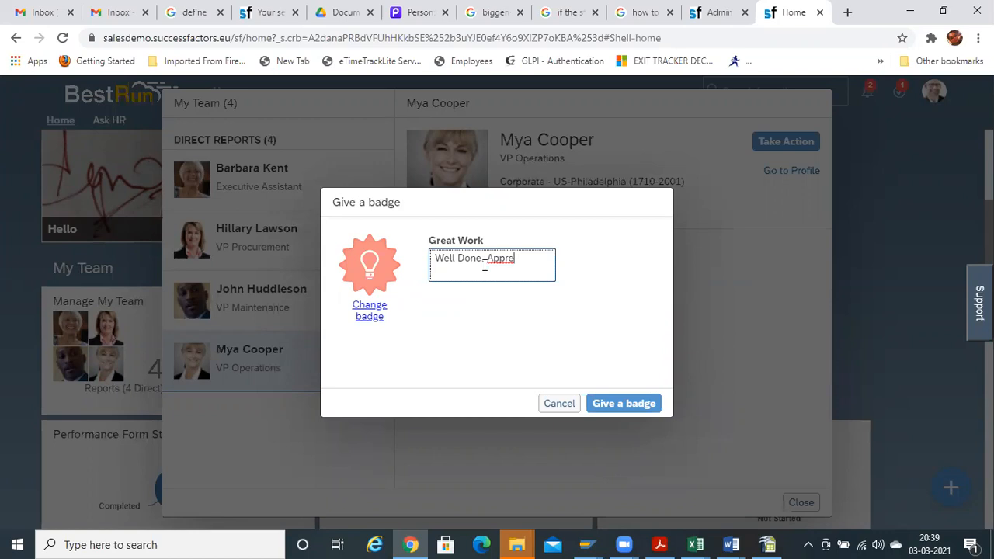
text(ciate your contribution)
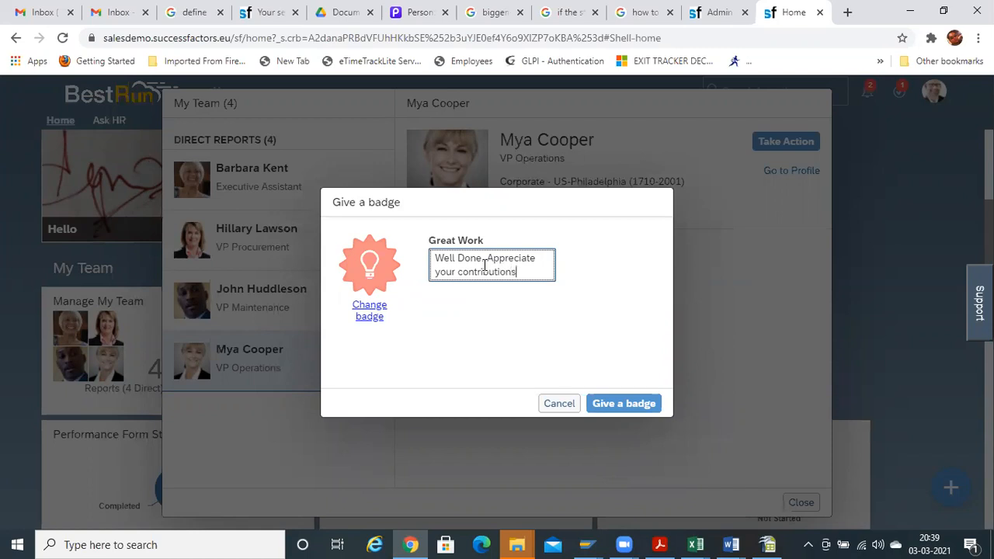
click(614, 399)
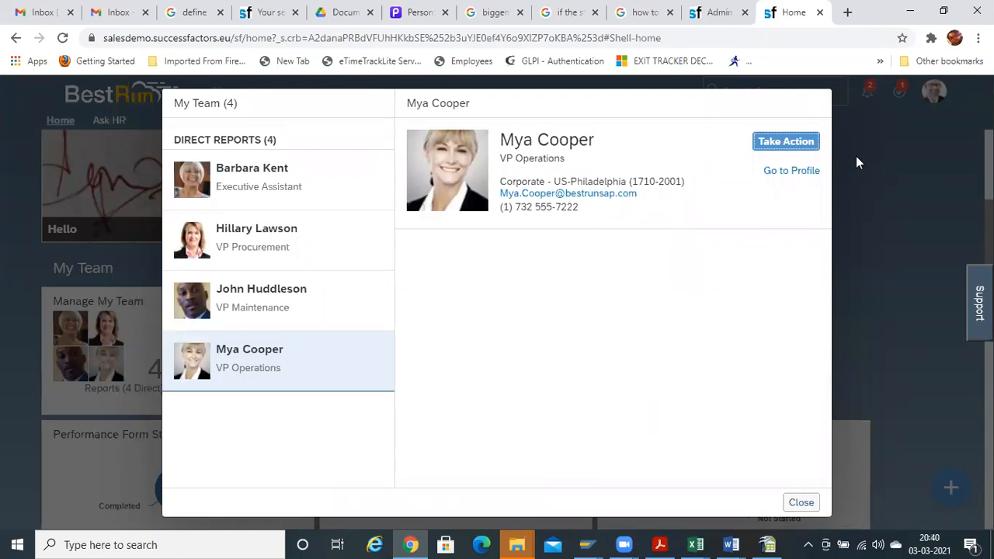
click(800, 503)
Find the VP Operations employee by name and open the employee's profile to view the personal information
click(736, 91)
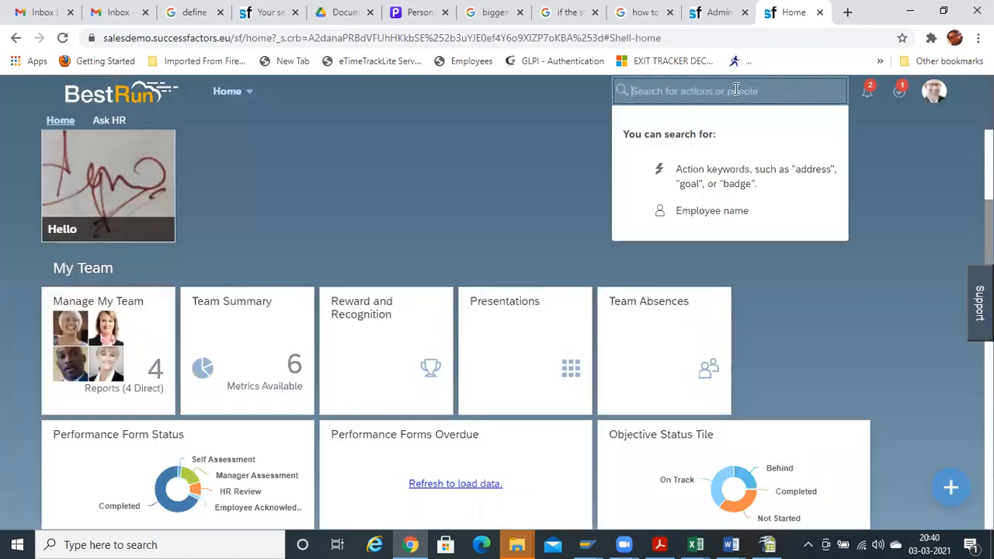
text(mya coo)
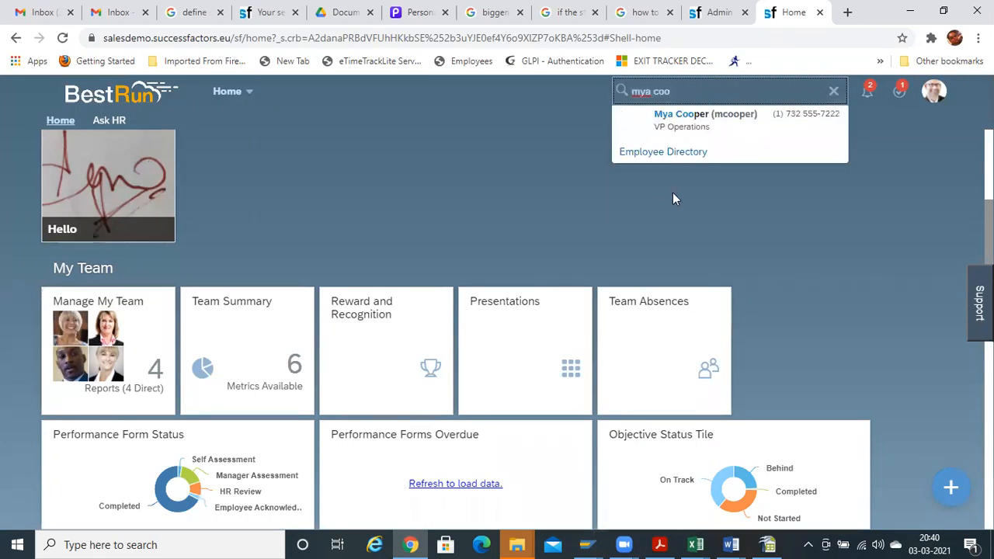
click(690, 125)
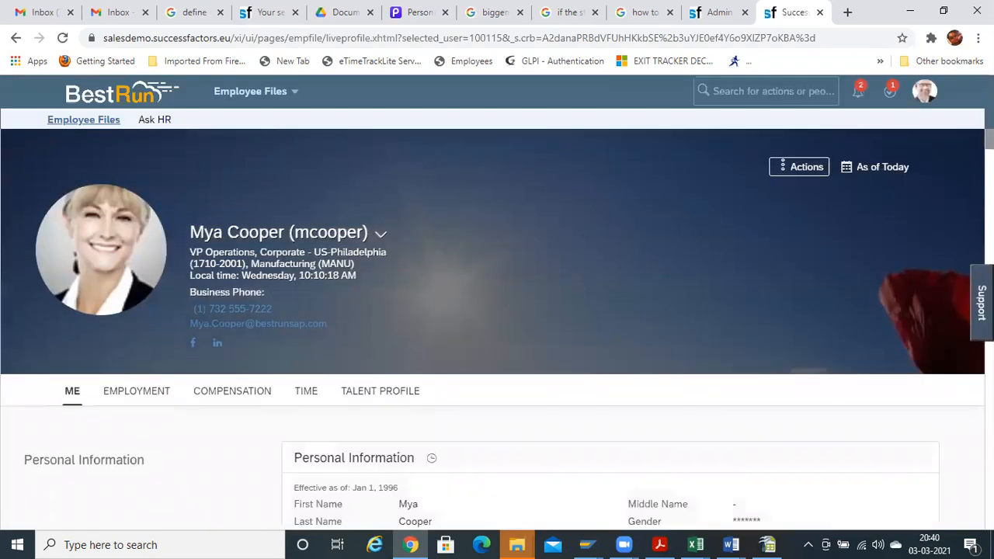
scroll(497, 350, down, 5)
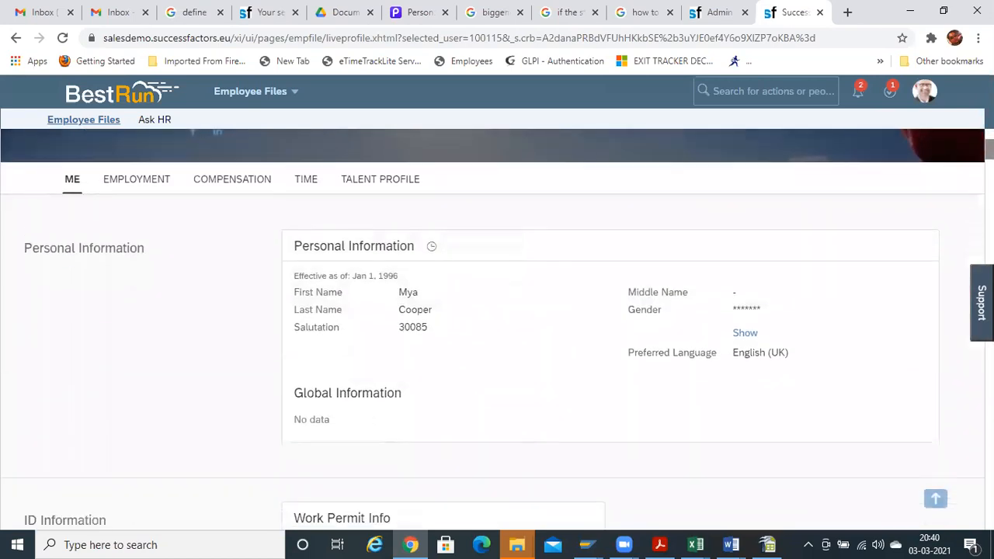
scroll(913, 158, up, 5)
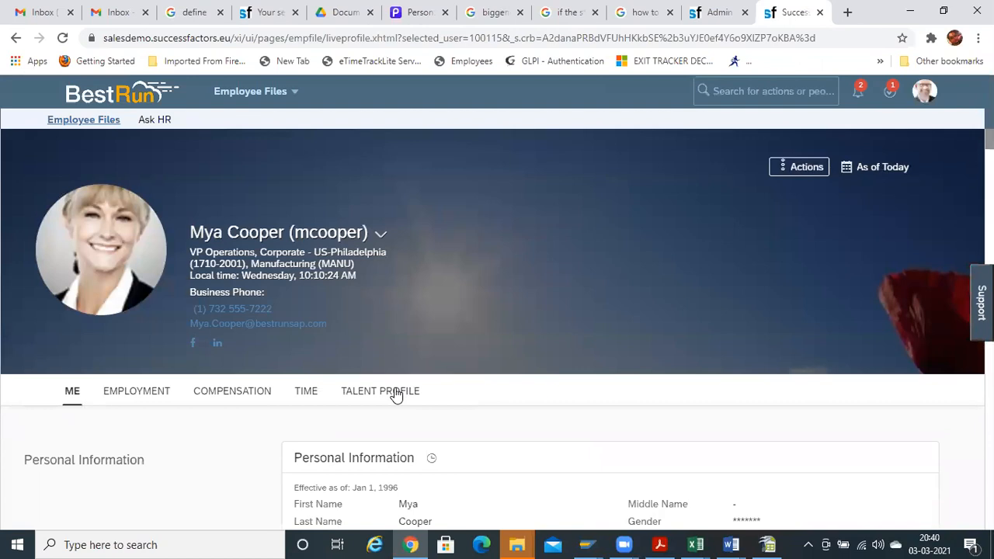
Examine the Great Work badge and its message in the Talent Profile section of the VP Operations employee
click(396, 392)
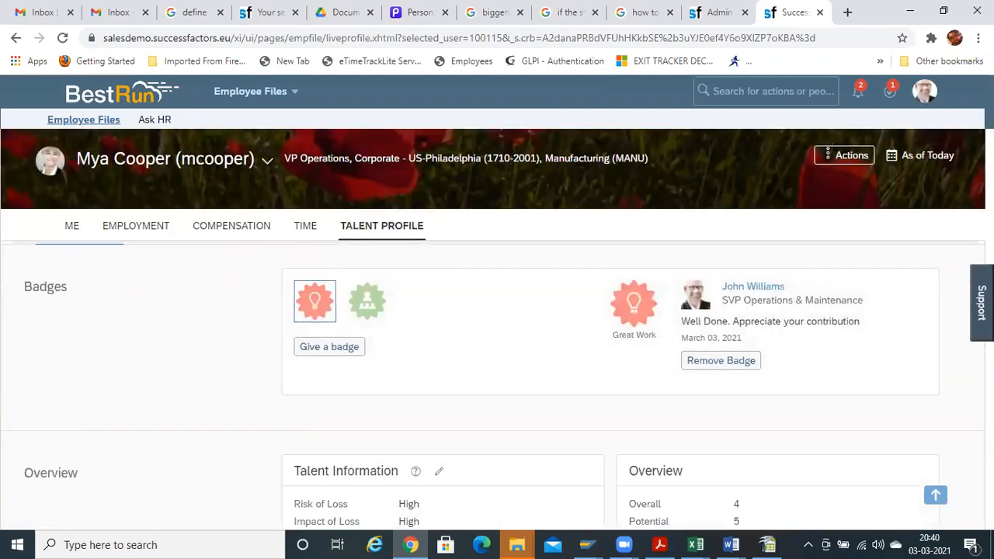
scroll(493, 385, up, 10)
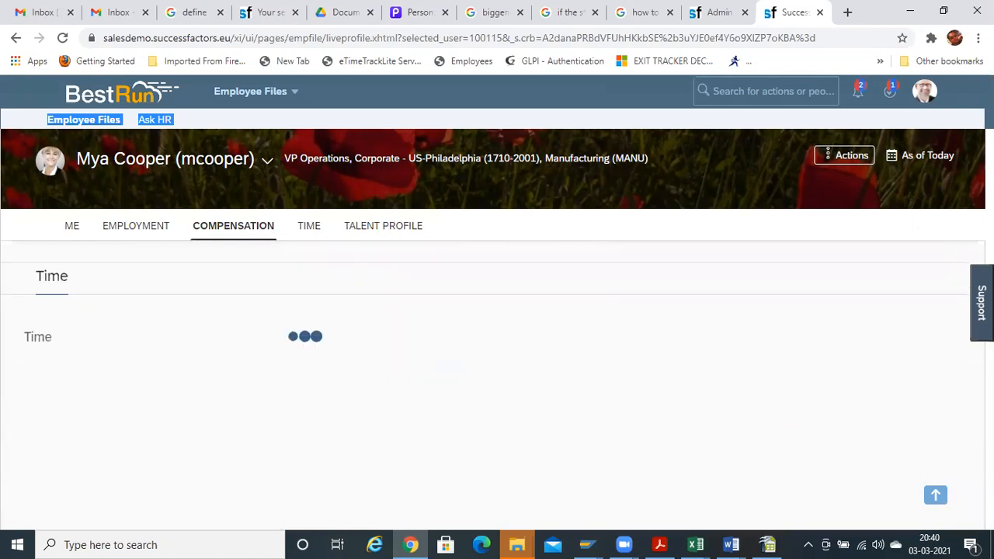
scroll(492, 385, up, 7)
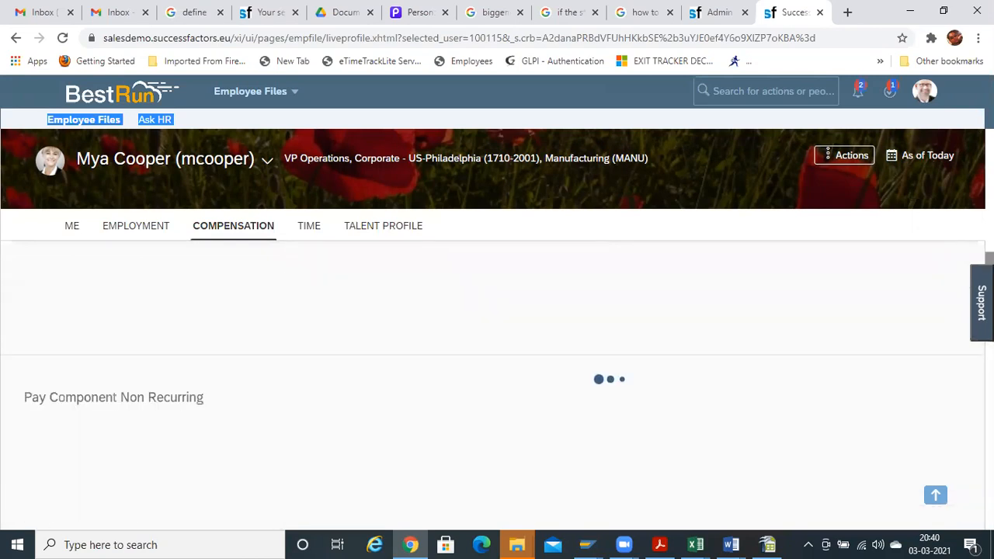
click(391, 226)
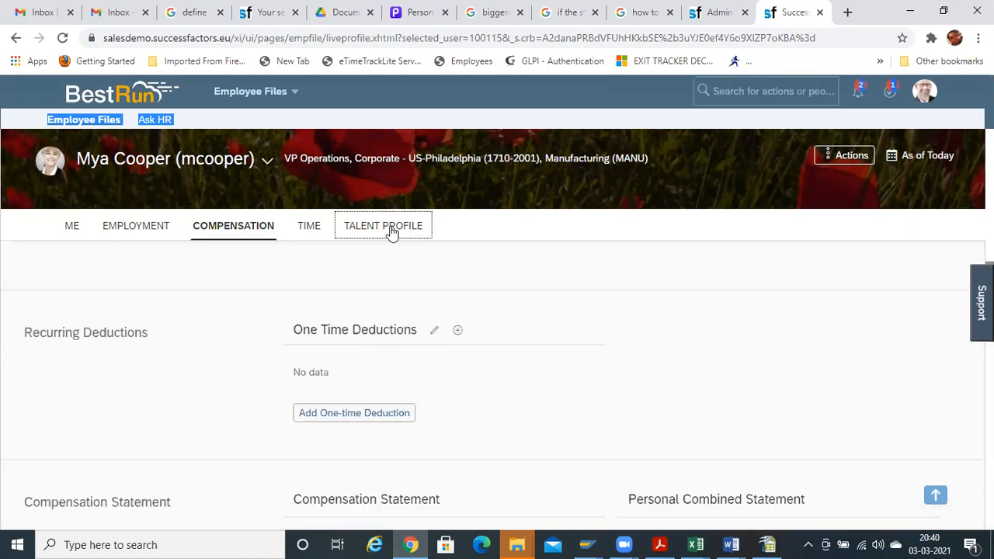
scroll(242, 377, down, 10)
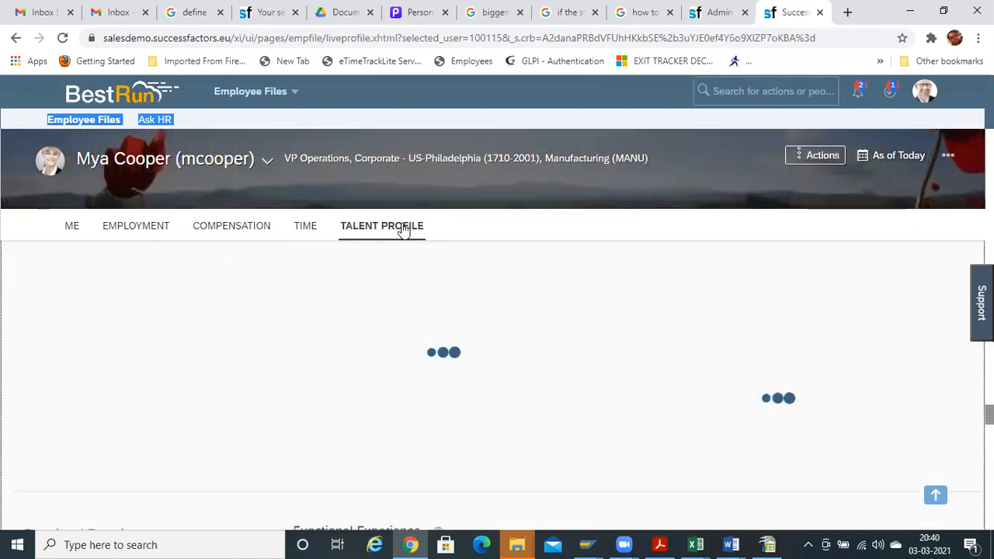
click(399, 229)
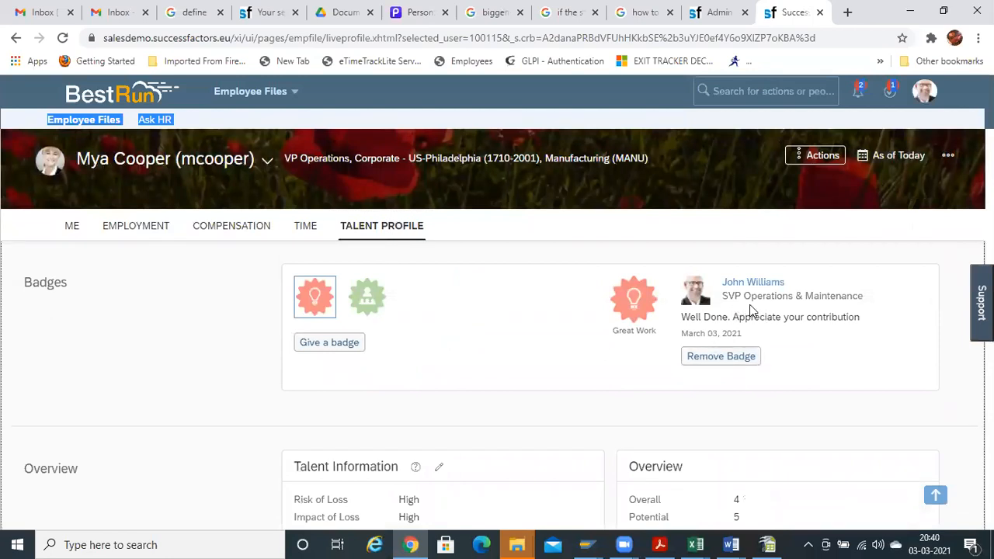
drag(682, 317, 866, 312)
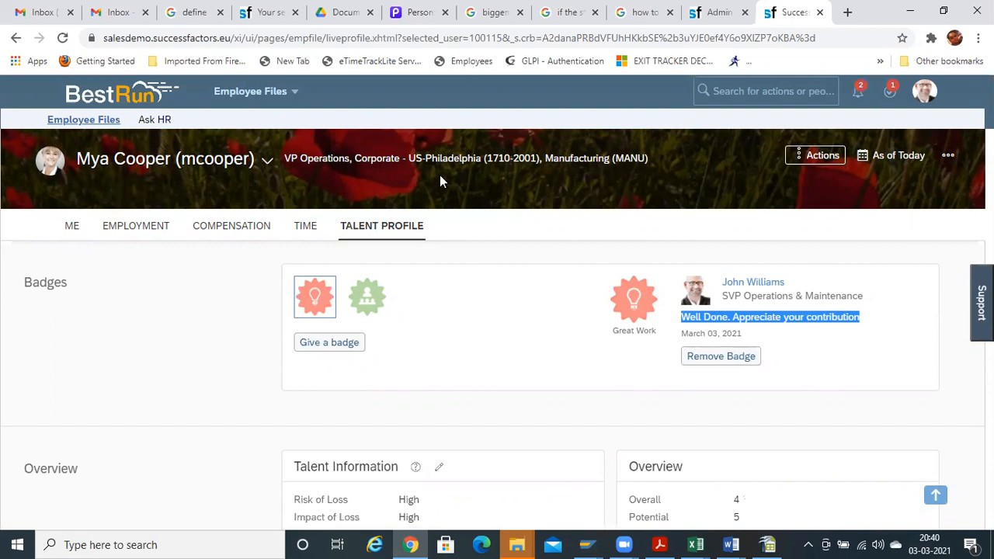
Look through the managers, peers and direct reports related to the VP Operations employee
click(264, 160)
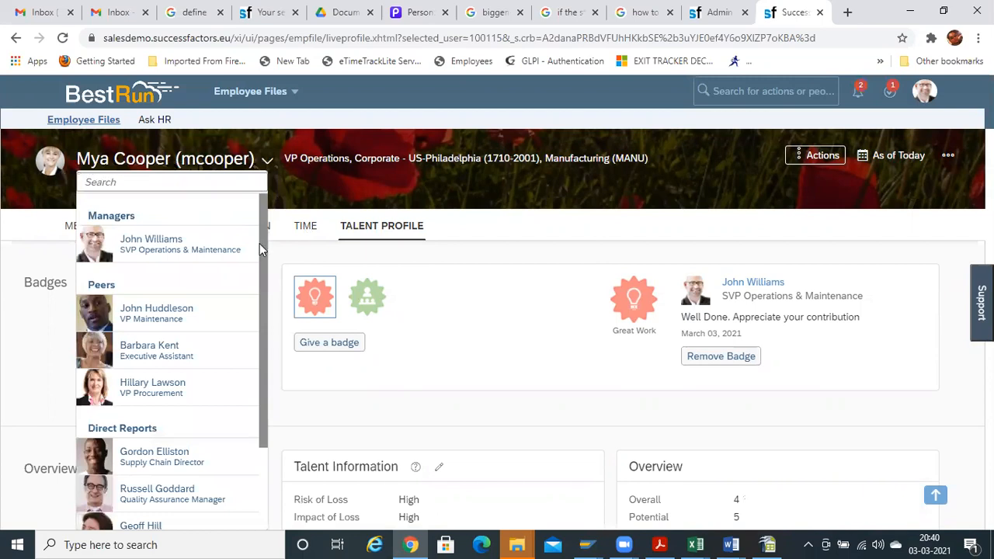
scroll(258, 303, down, 2)
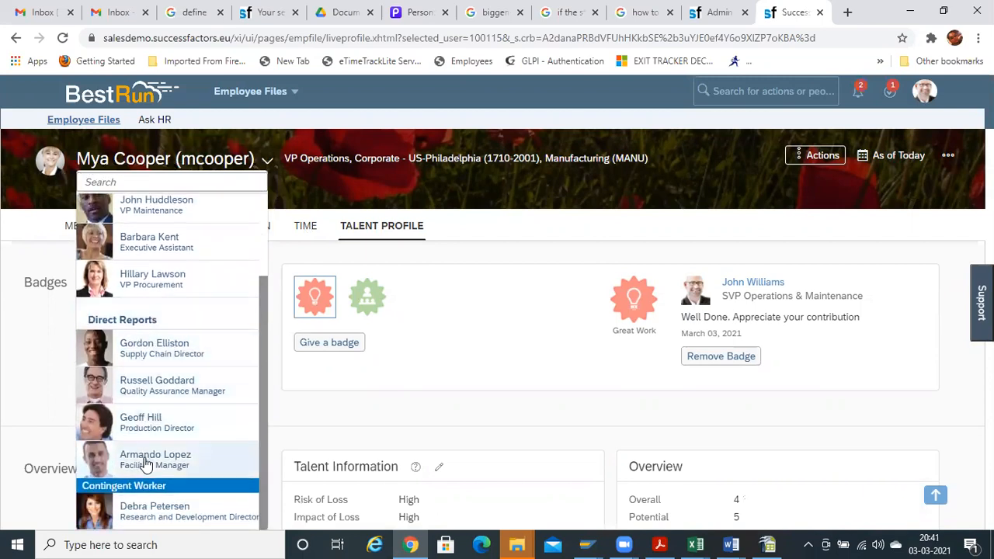
click(418, 320)
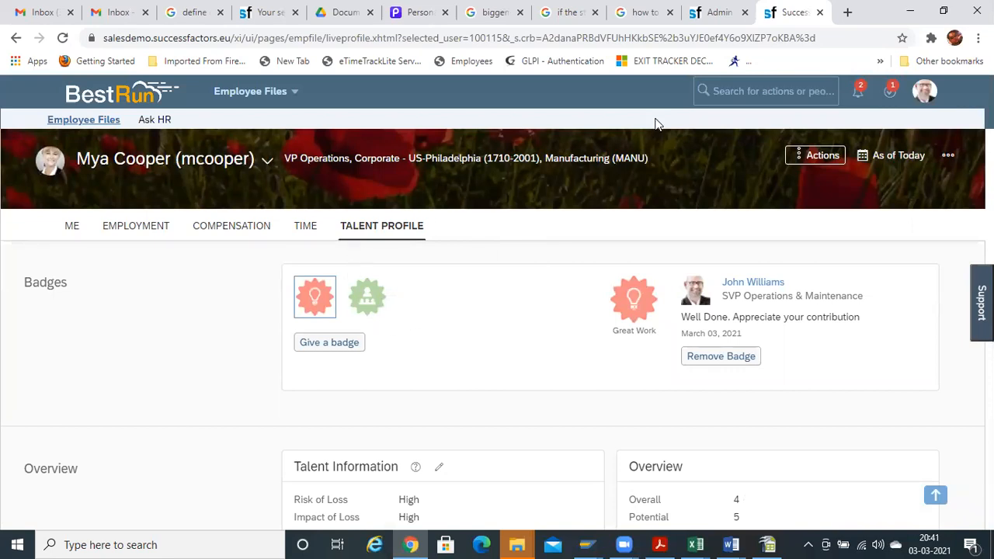
End the proxy session with Become Self to return to the administrator's own account
click(923, 92)
click(920, 97)
click(921, 92)
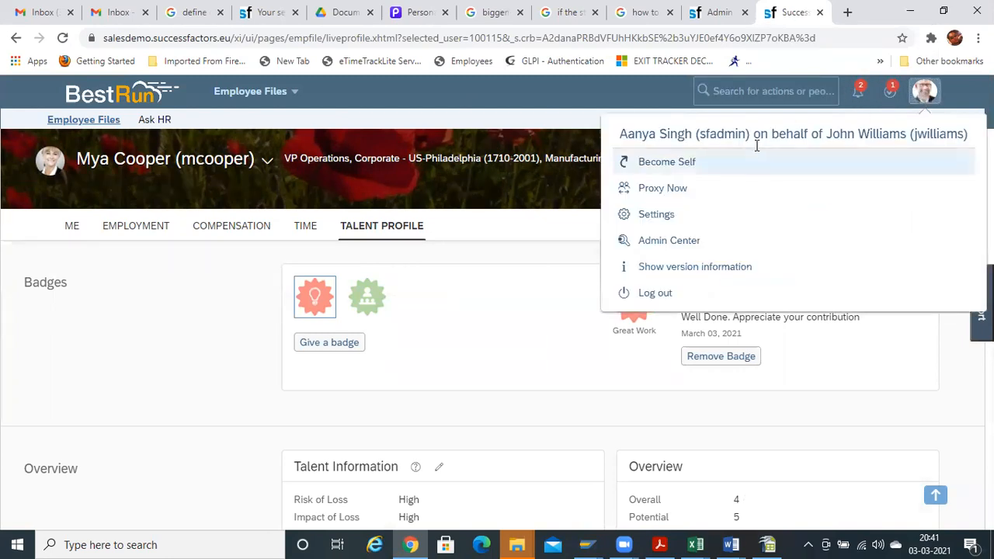
click(748, 162)
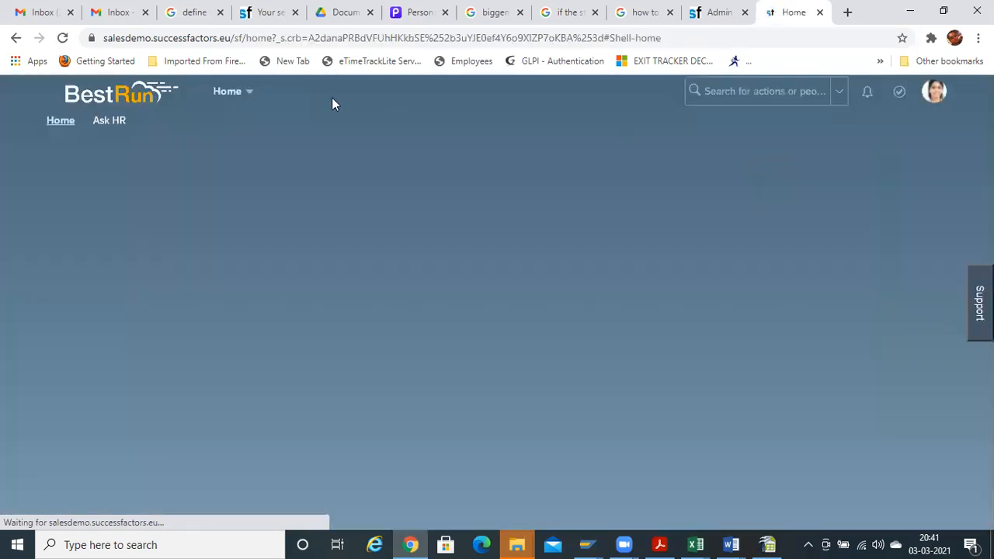
click(244, 99)
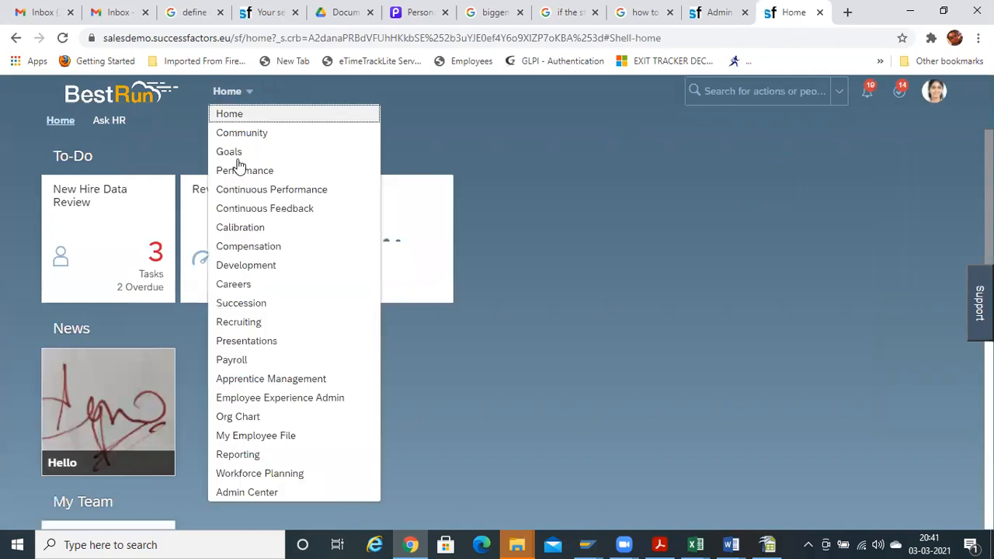
click(296, 359)
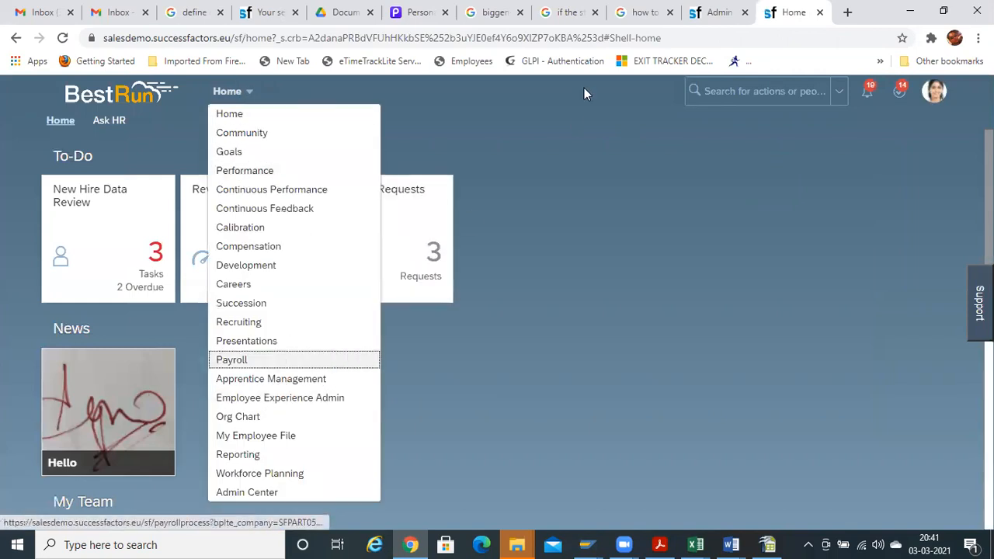
click(583, 120)
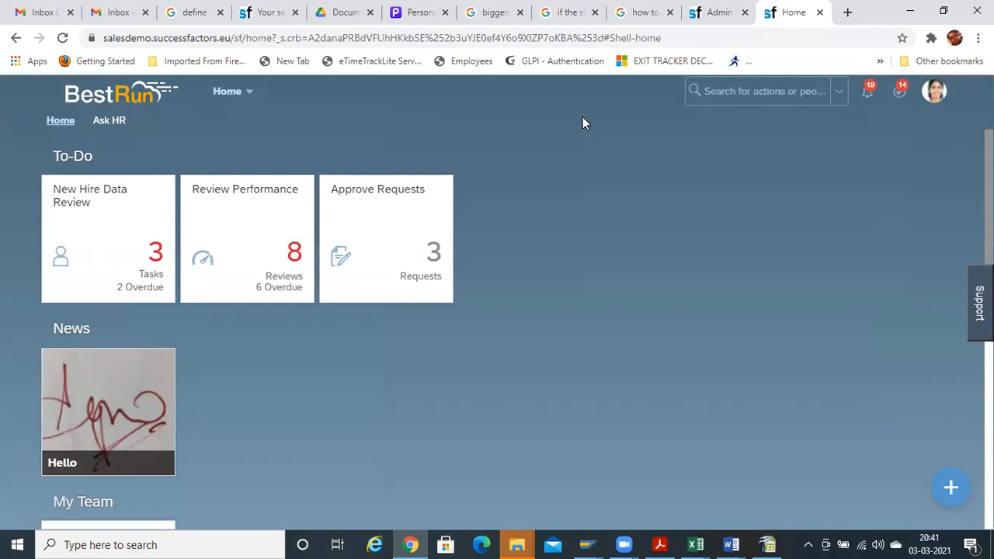
click(254, 94)
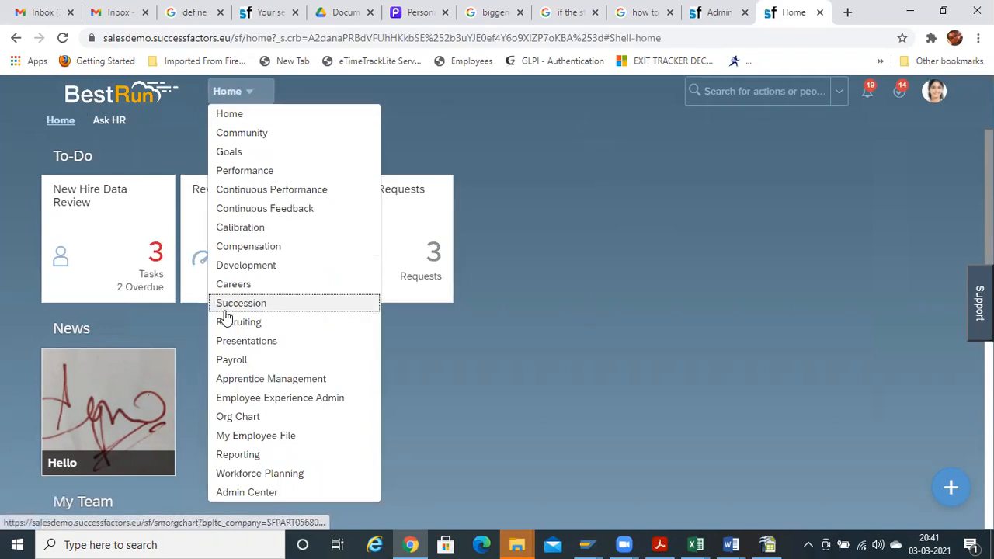
Start a new proxy session, looking up the target user by name and choosing the second matching employee
click(938, 100)
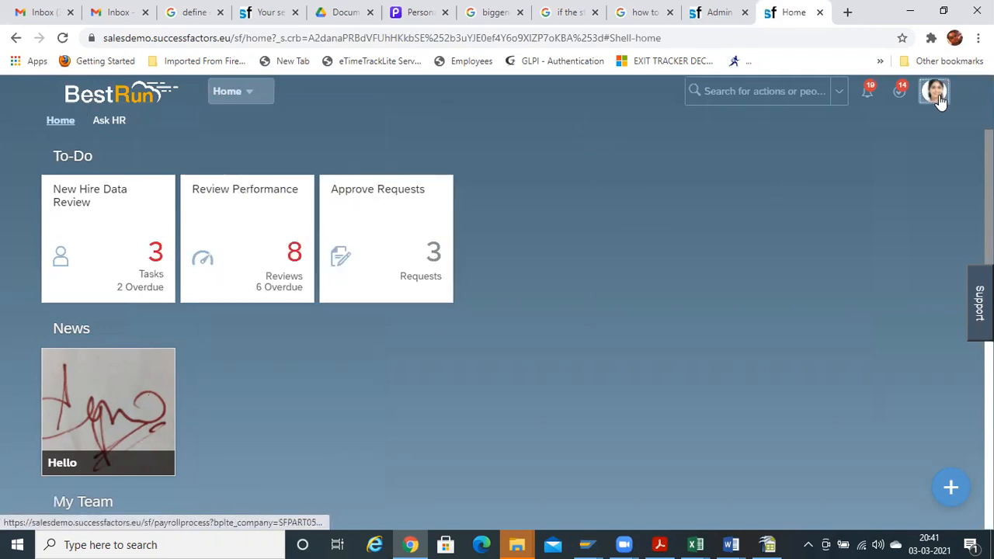
click(869, 161)
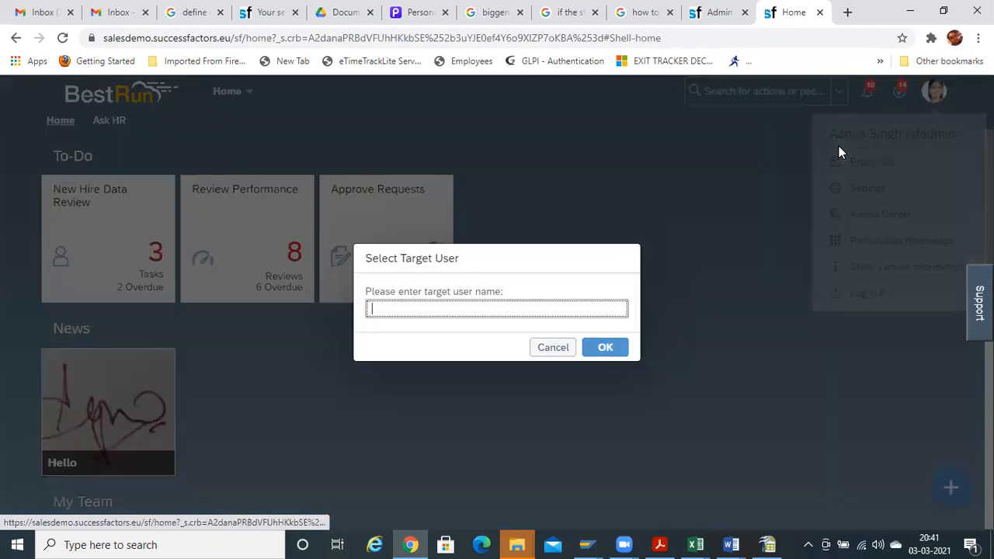
text(john)
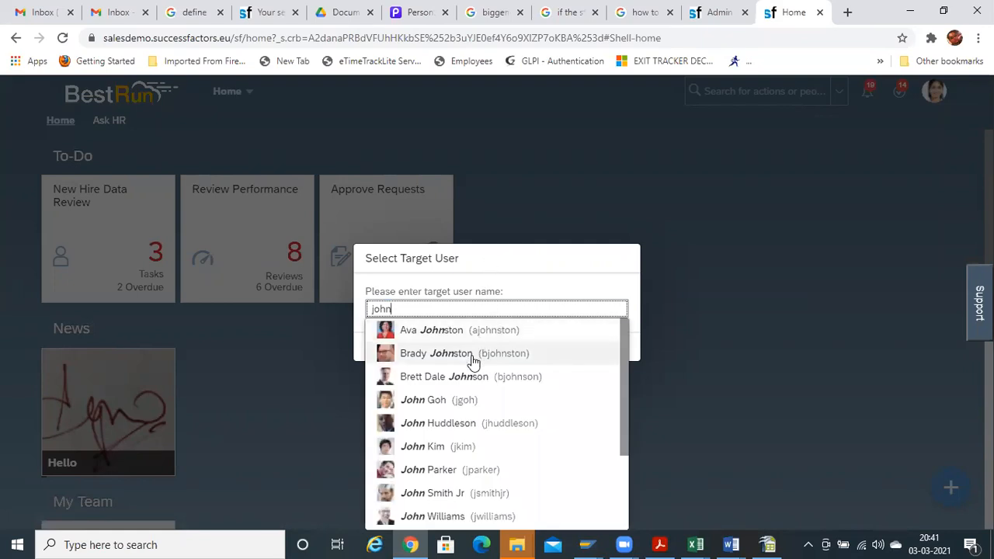
click(474, 354)
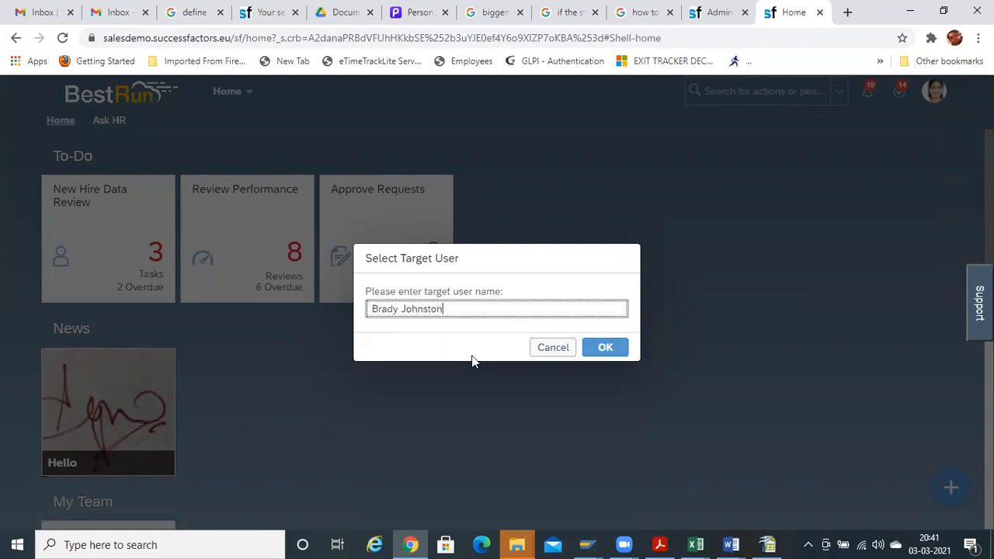
click(620, 353)
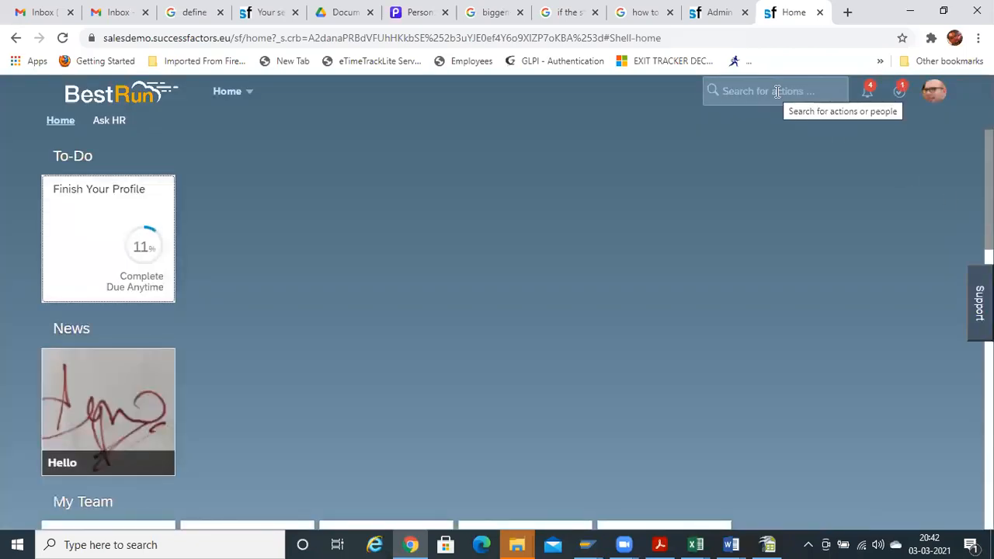
Search for the VP Operations employee by first name and open that employee's profile
click(777, 92)
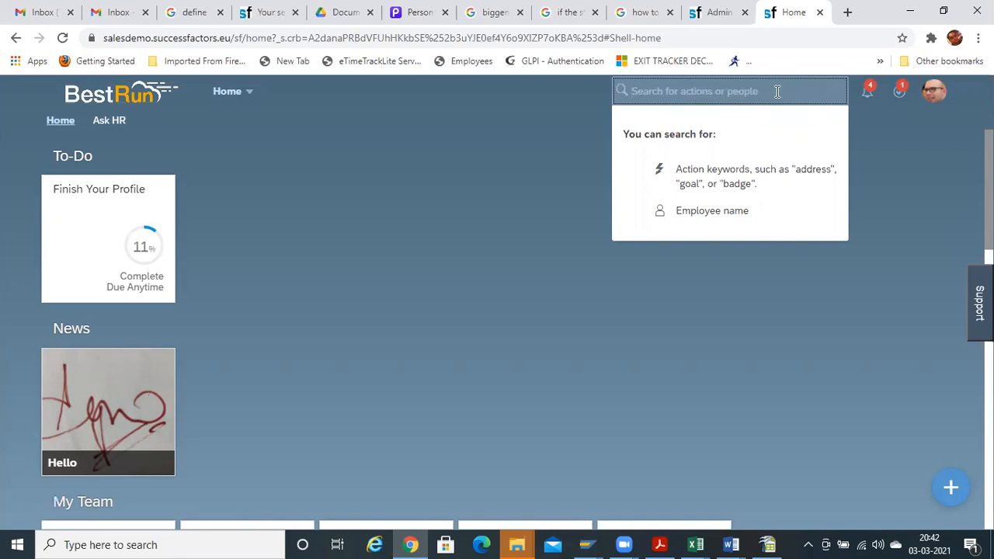
text(mya)
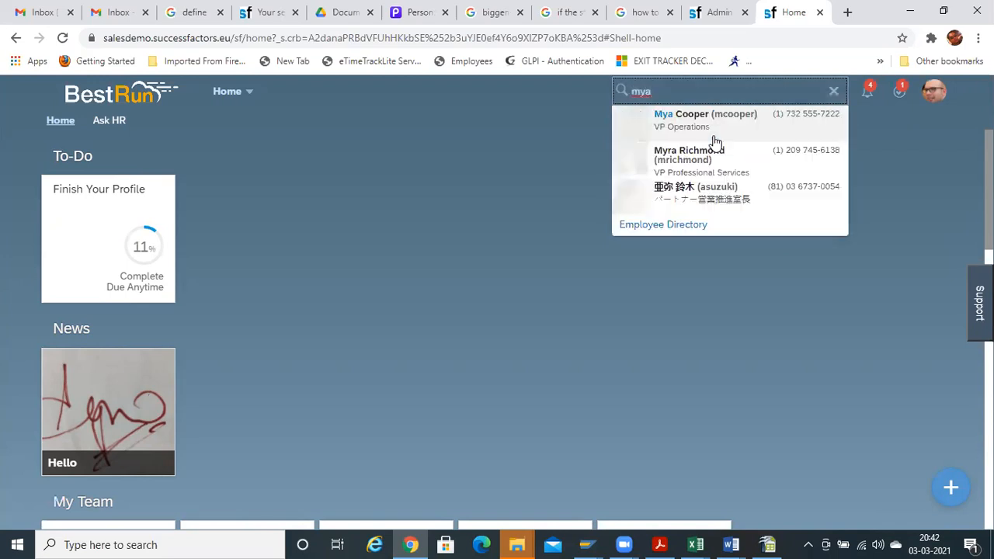
click(689, 124)
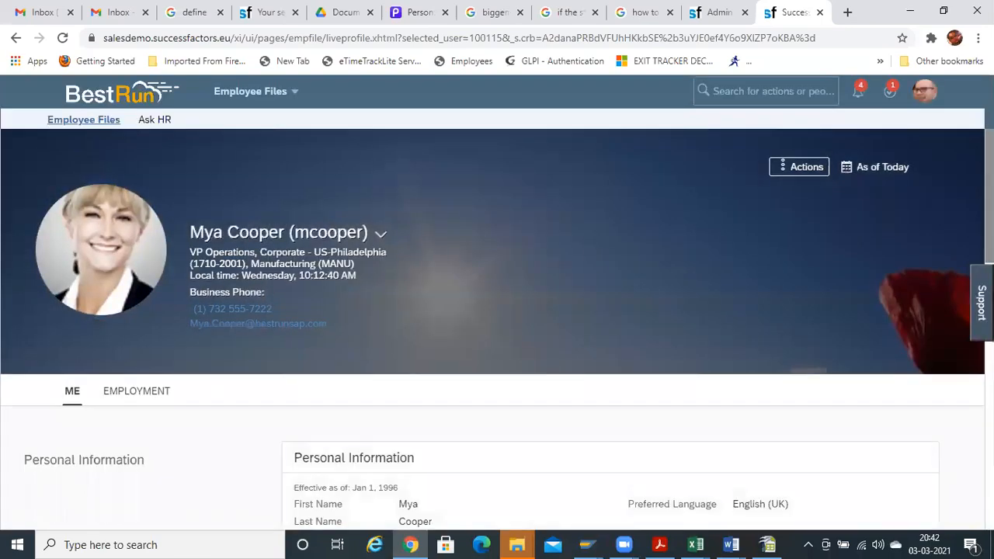
Examine the VP Operations employee's profile, including the personal, contact, organizational and job information sections
scroll(497, 326, down, 10)
scroll(497, 326, down, 3)
scroll(497, 327, up, 13)
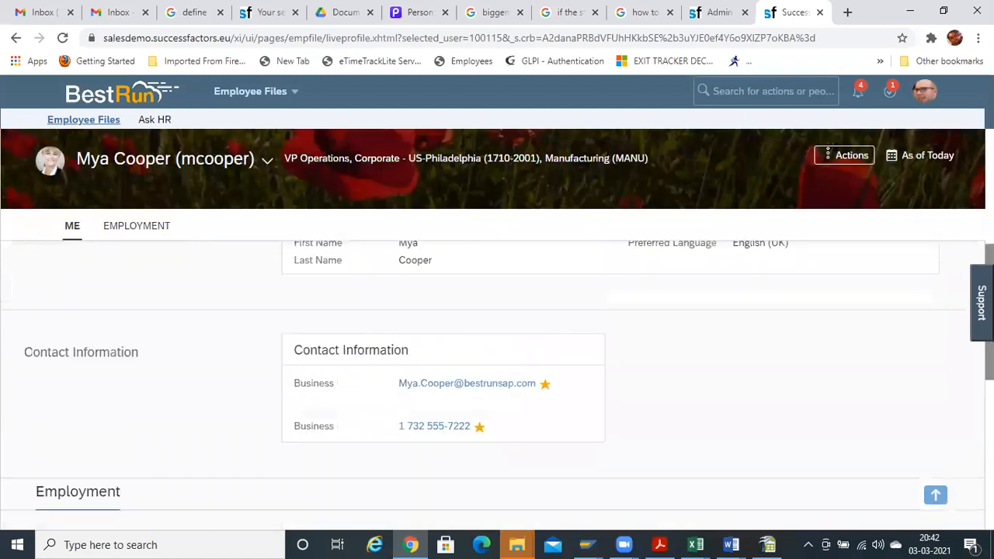
scroll(497, 326, down, 2)
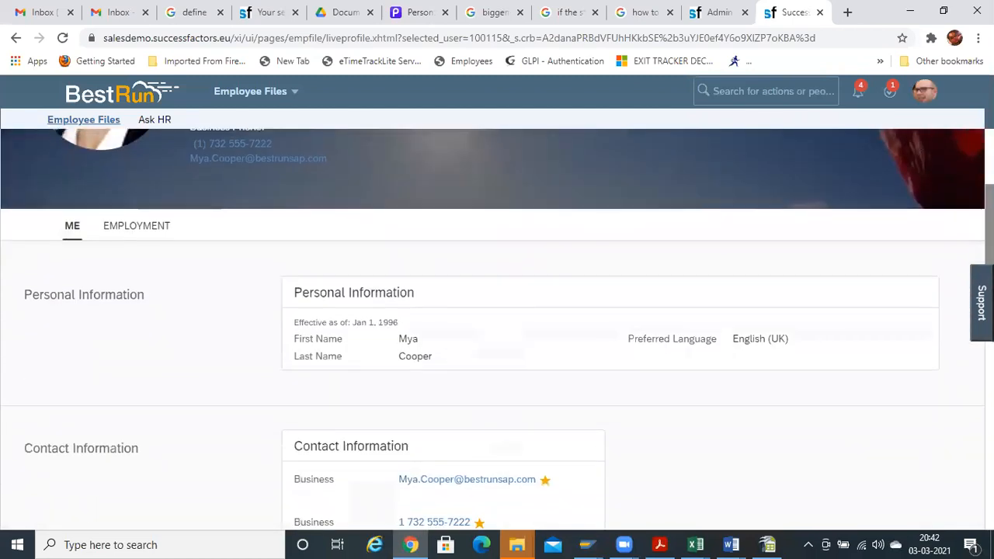
scroll(497, 326, up, 3)
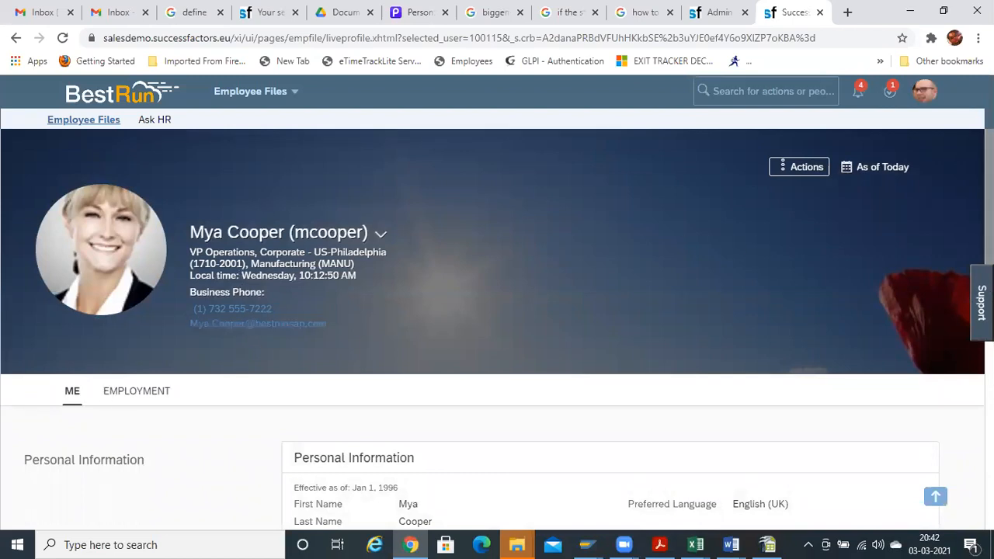
scroll(497, 326, down, 5)
scroll(497, 326, up, 2)
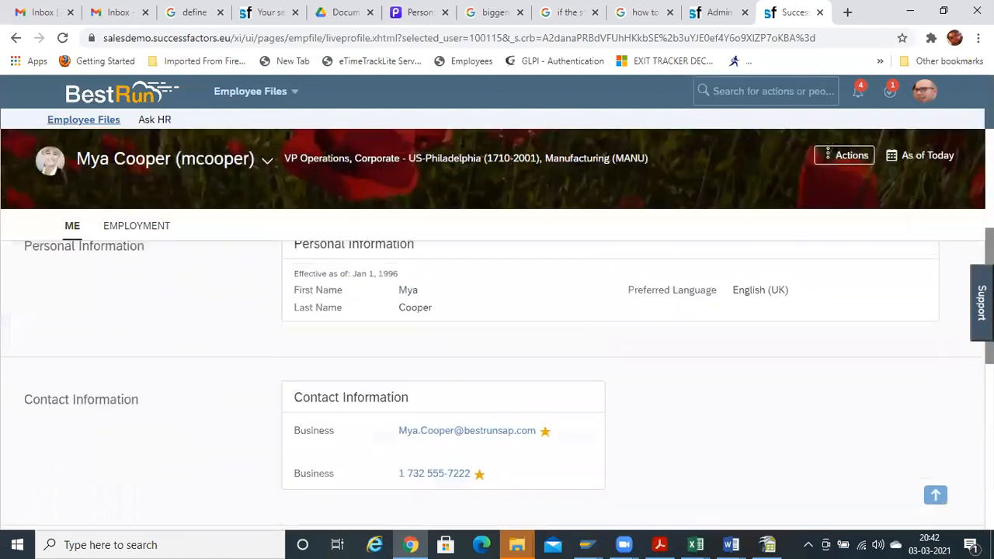
scroll(497, 373, up, 1)
scroll(497, 327, up, 2)
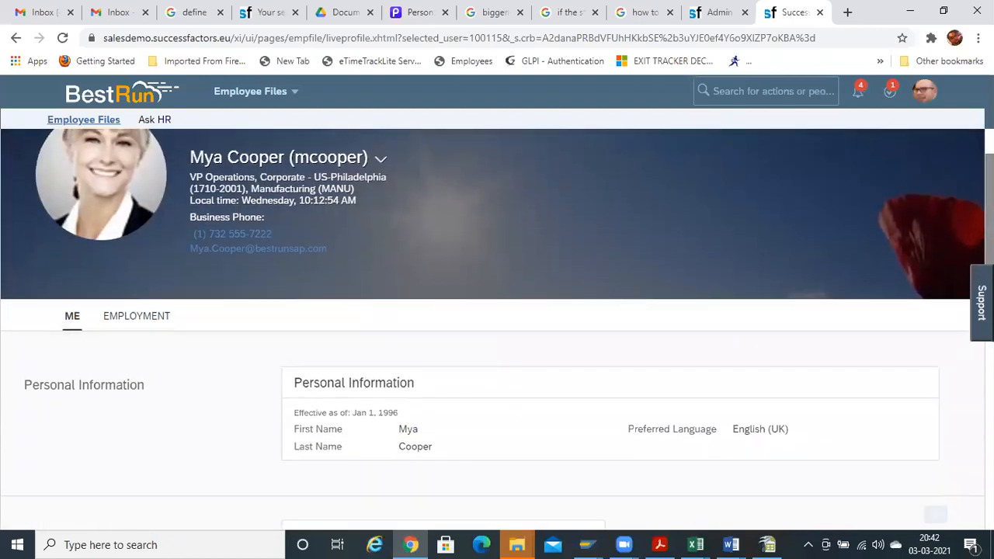
scroll(497, 326, down, 2)
scroll(497, 373, down, 3)
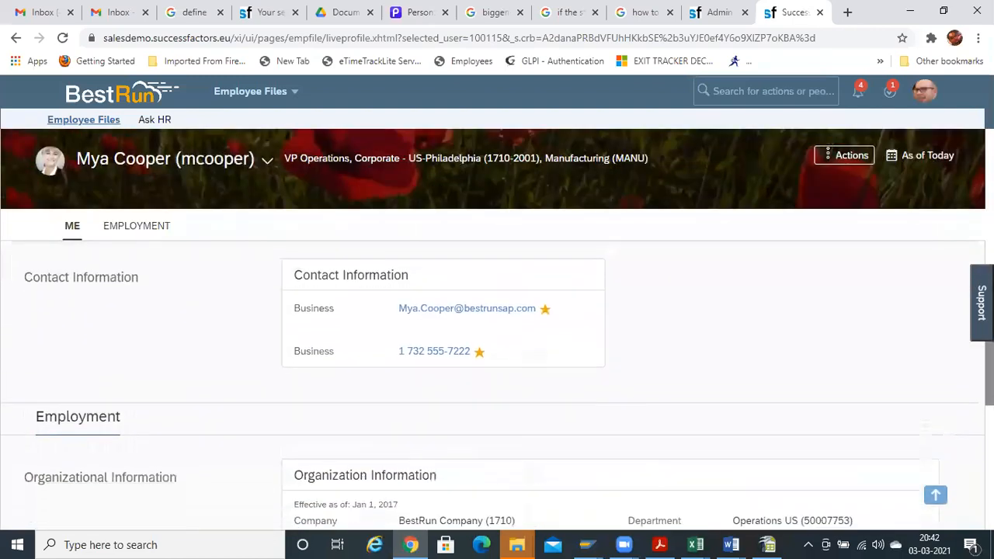
scroll(934, 471, down, 5)
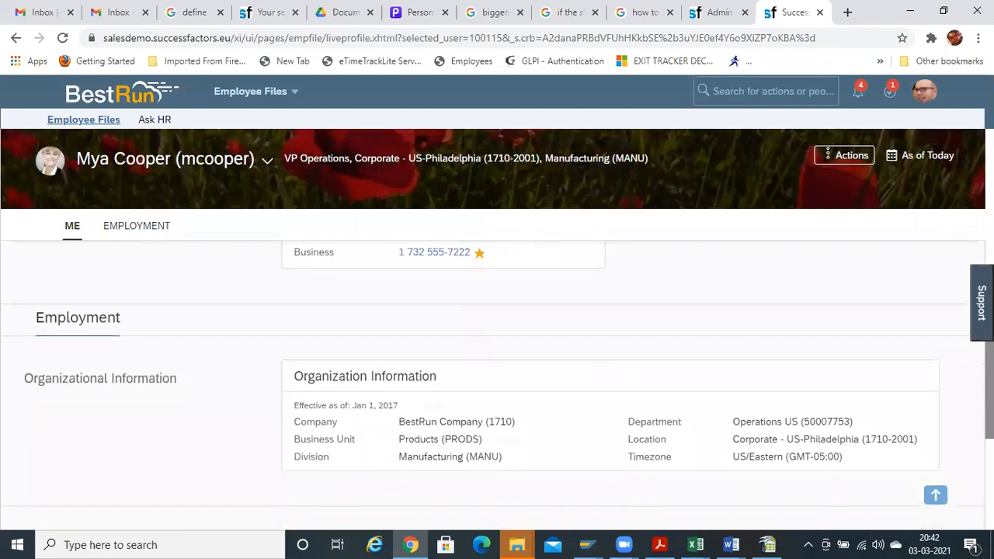
scroll(933, 471, down, 1)
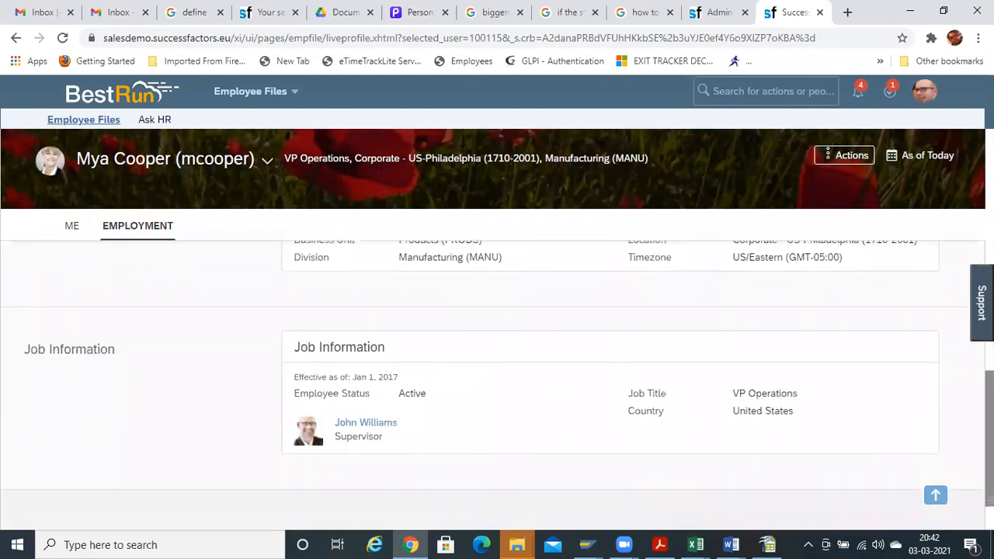
drag(992, 504, 991, 249)
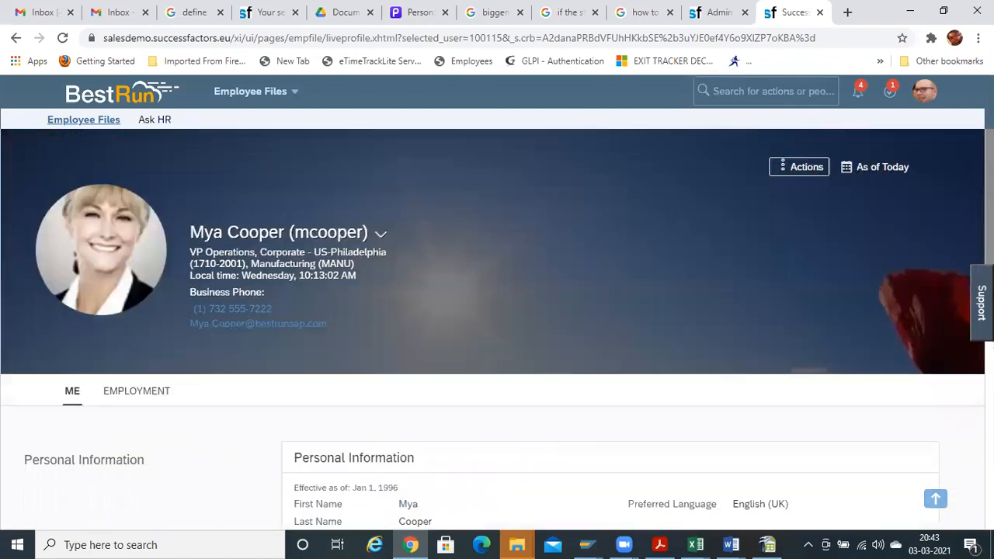
End the proxy session with Become Self and open Manage Permission Roles through the action search
click(924, 91)
click(683, 168)
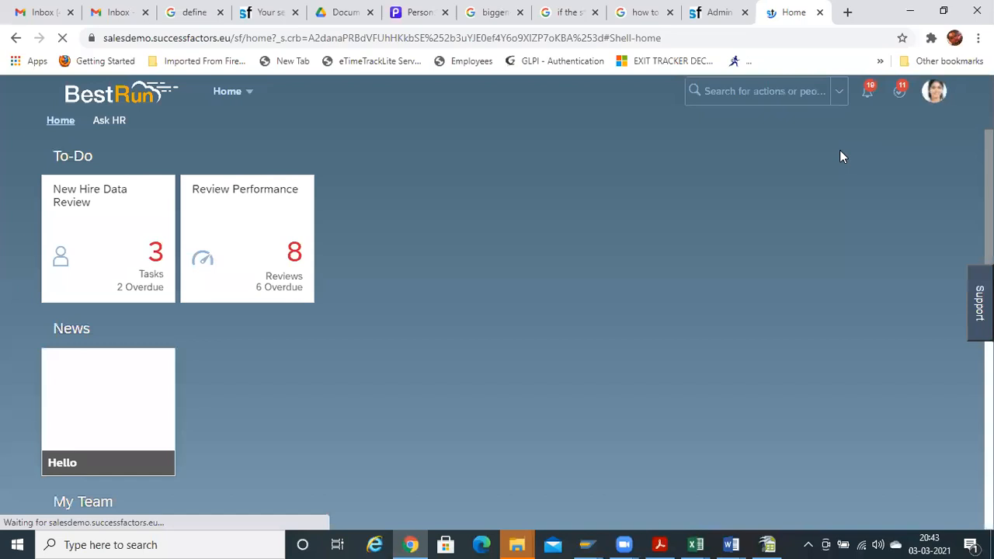
click(736, 89)
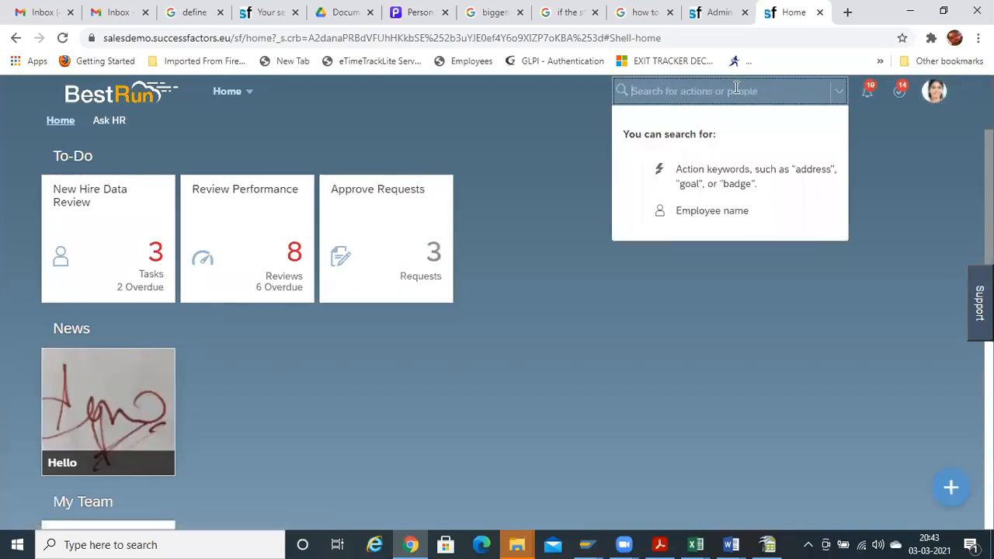
text(manage permission roles)
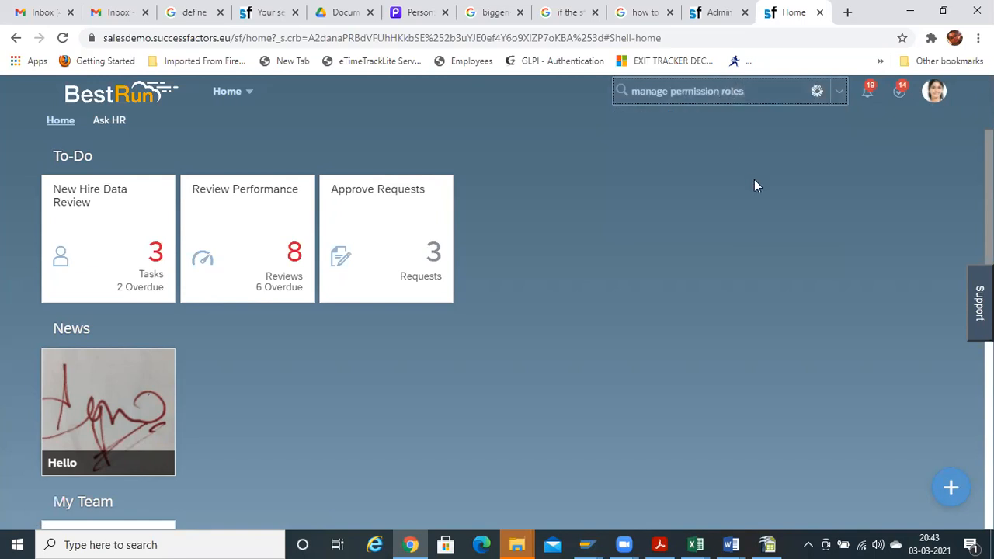
click(686, 122)
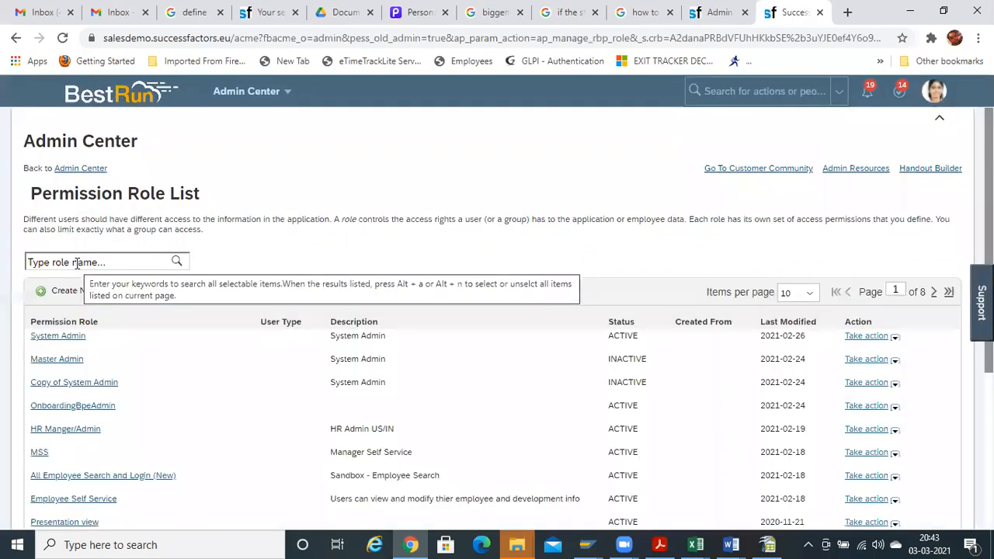
Search the permission role list for ESS
click(77, 263)
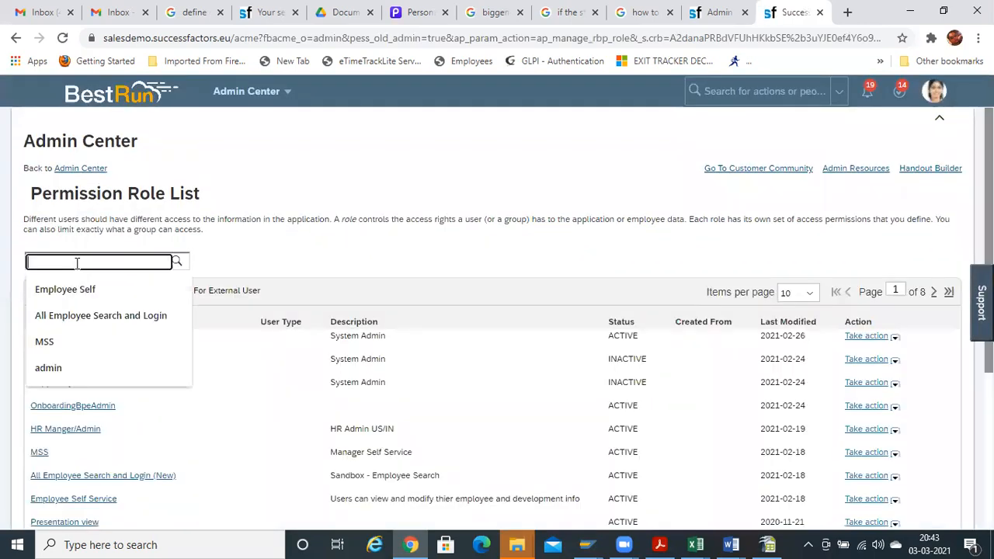
text(ESS)
key(Return)
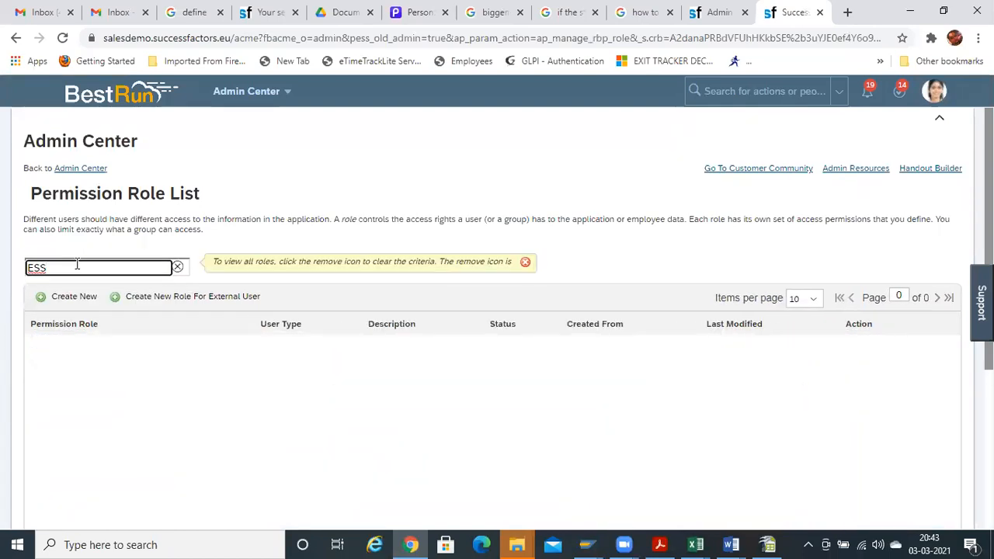
Change the role search to Employee Self and open the Employee Self Service role
key(BackSpace)
key(BackSpace)
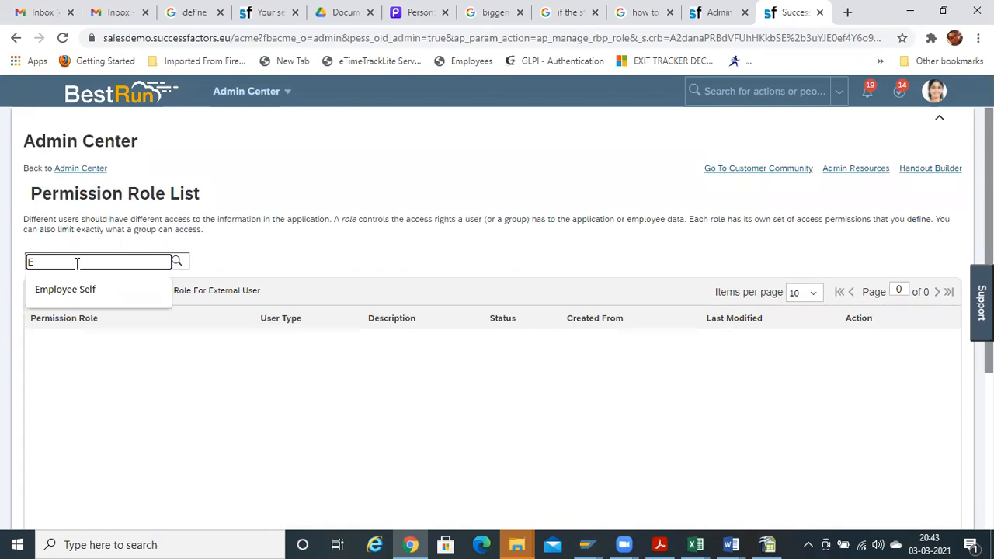
click(66, 289)
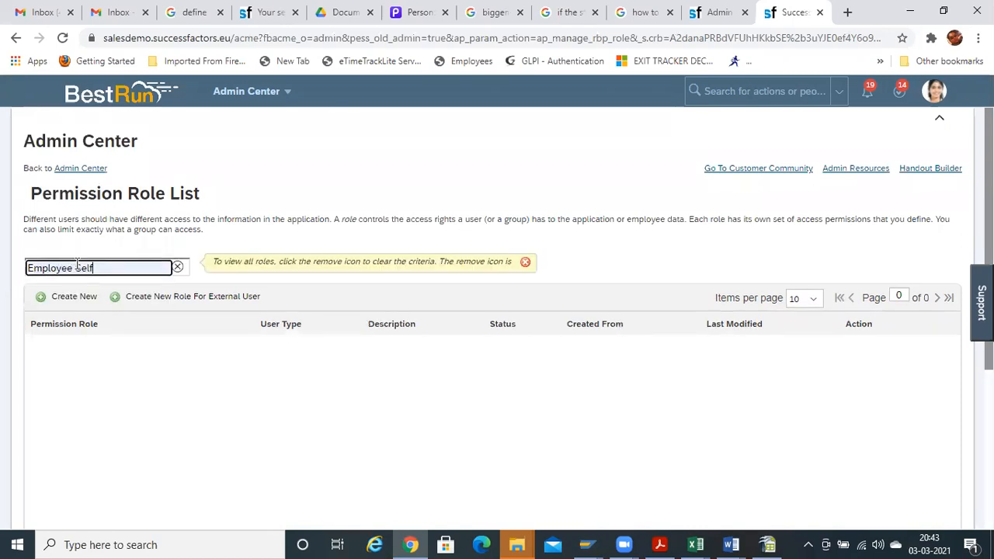
click(78, 343)
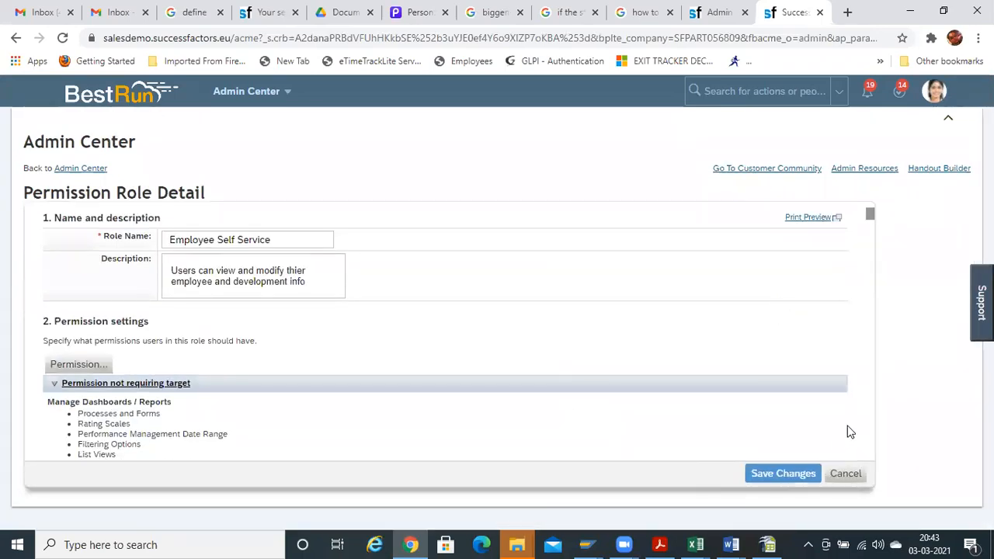
Open the Employee Data permissions in the permission settings of the Employee Self Service role
click(92, 366)
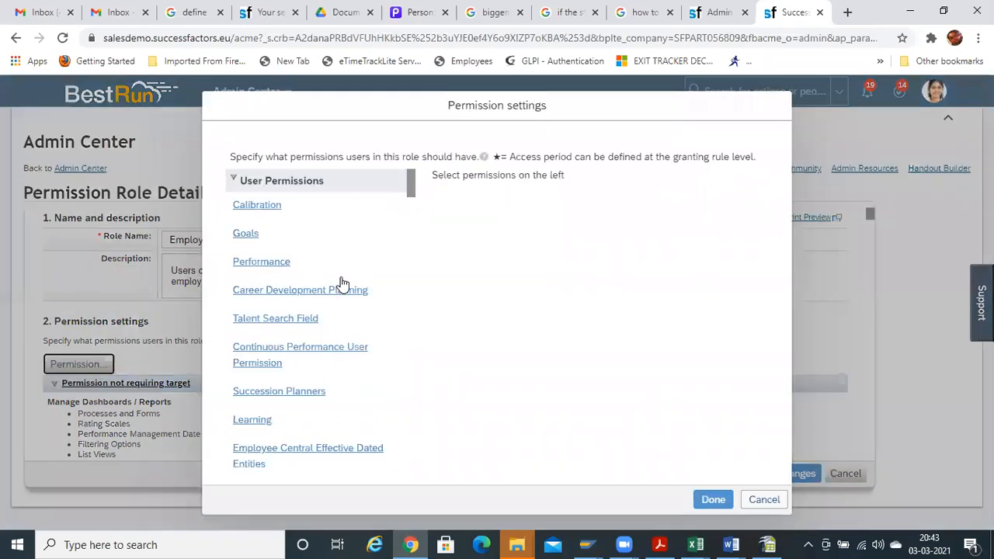
drag(411, 187, 411, 204)
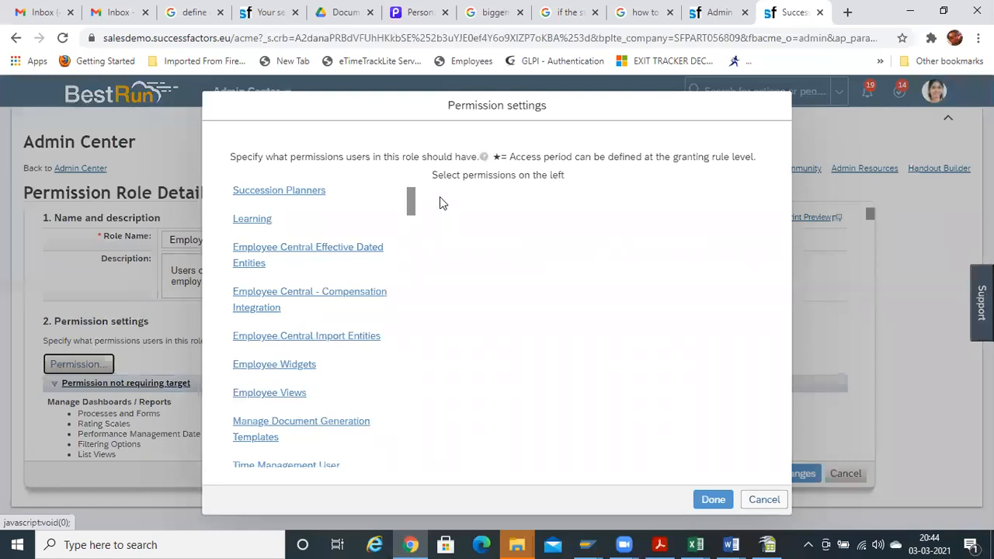
drag(411, 202, 411, 231)
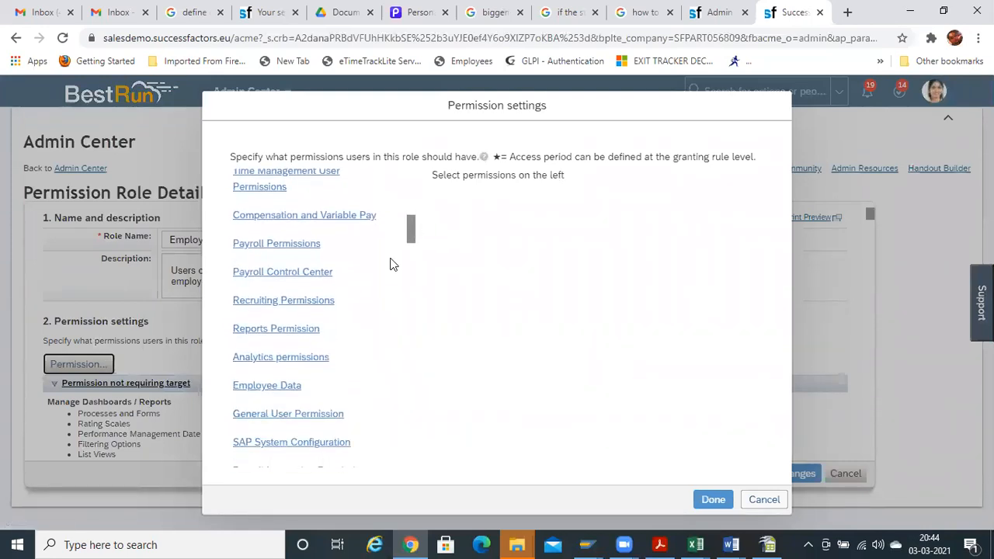
click(293, 392)
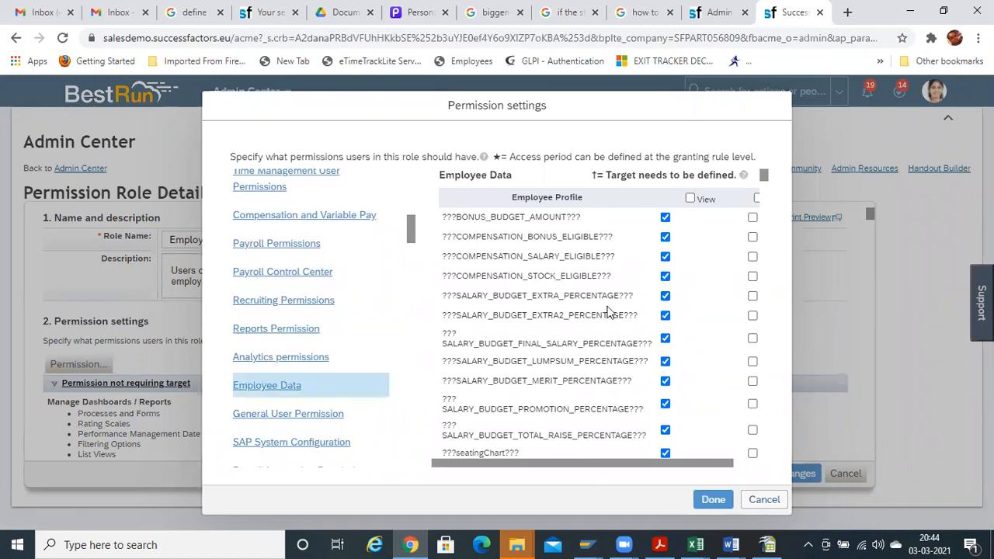
Find "badge" on the page and check the View and Edit permissions of SF Badges under Employee Data
key(ctrl+f)
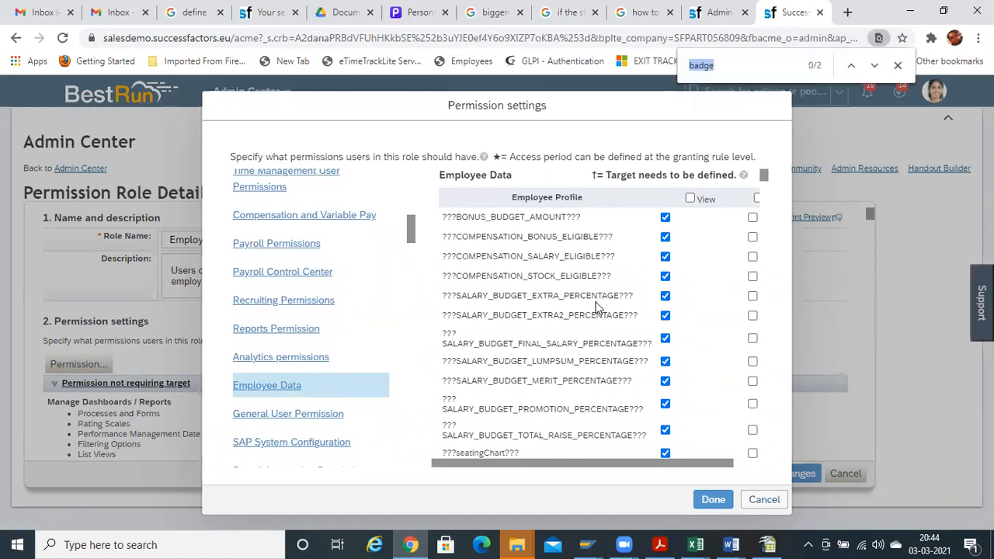
key(Return)
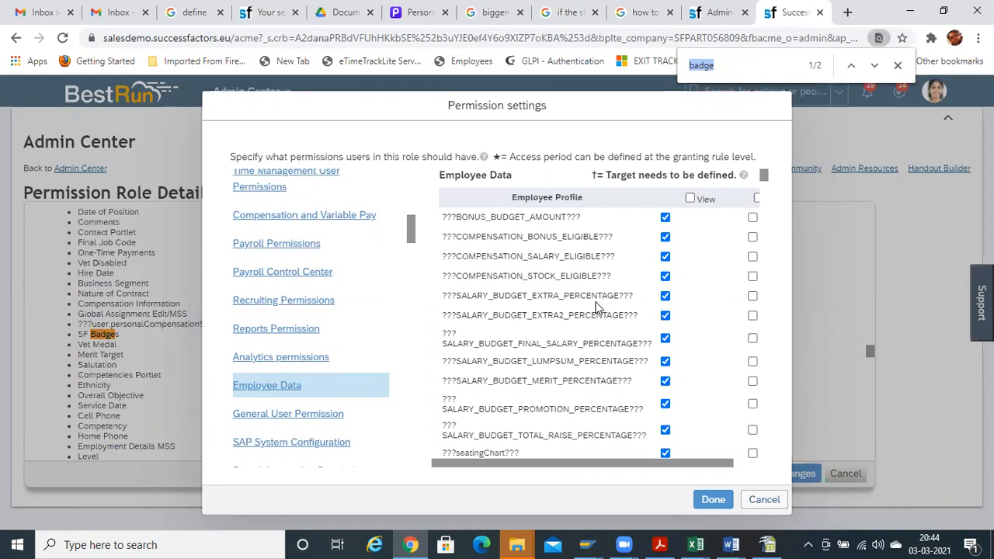
key(Return)
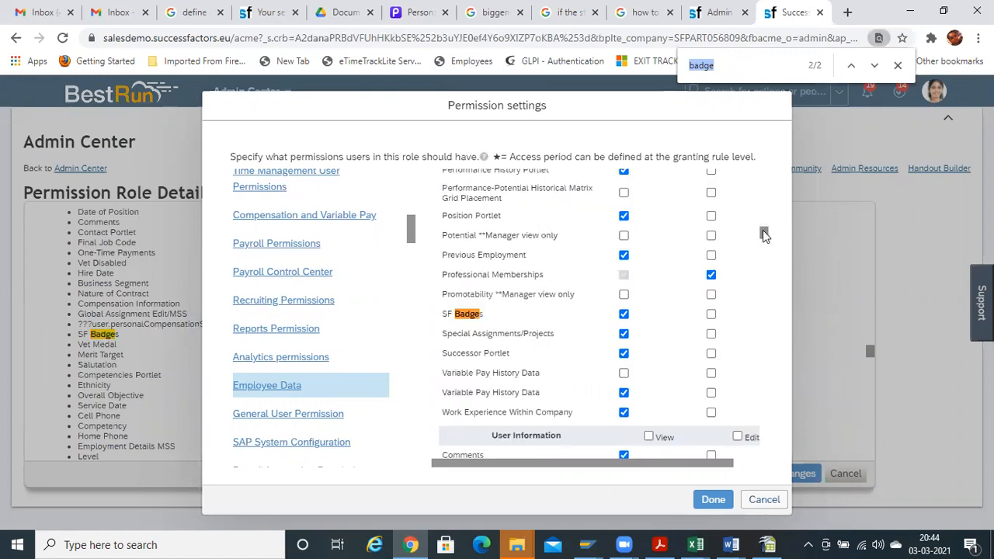
drag(763, 235, 763, 233)
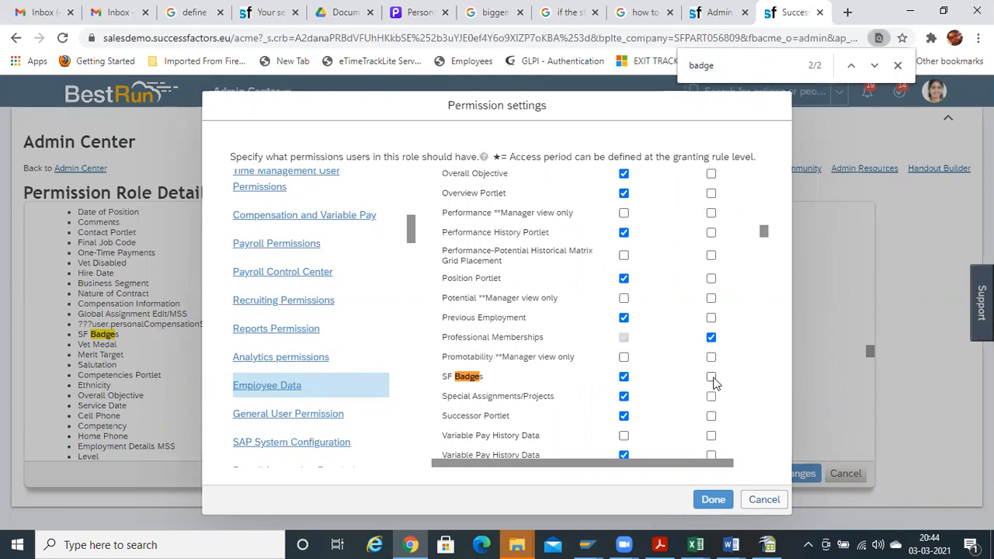
drag(764, 232, 764, 176)
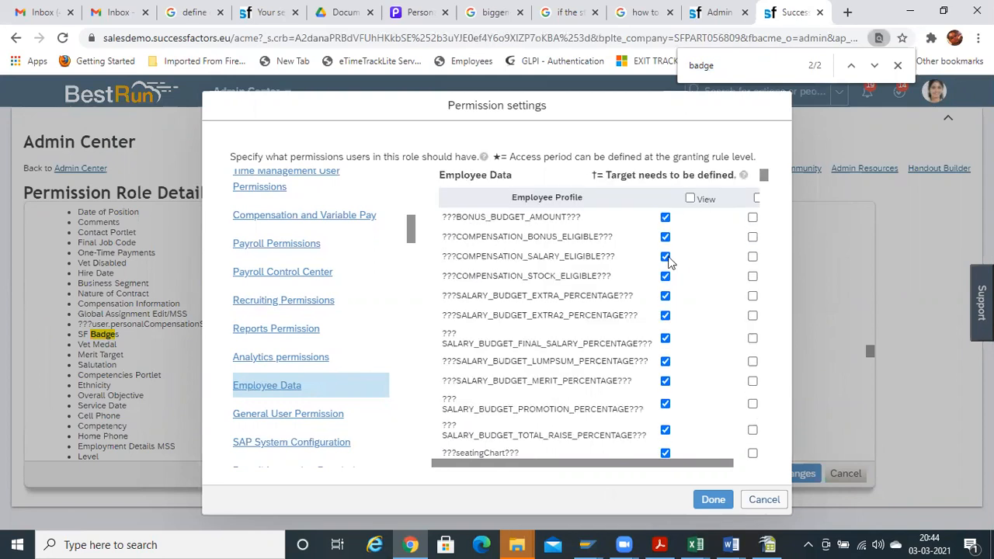
drag(682, 467, 733, 466)
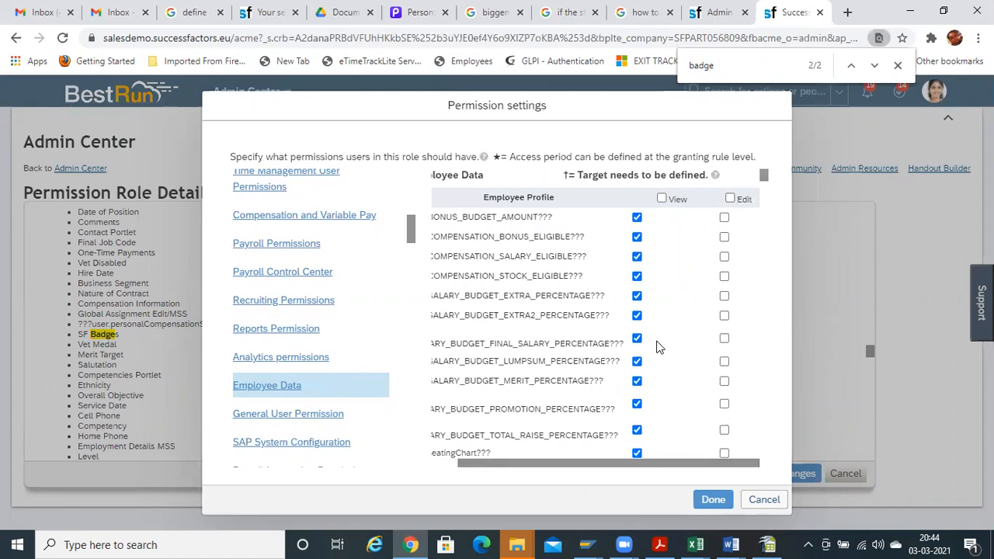
key(ctrl+f)
key(Return)
key(Return)
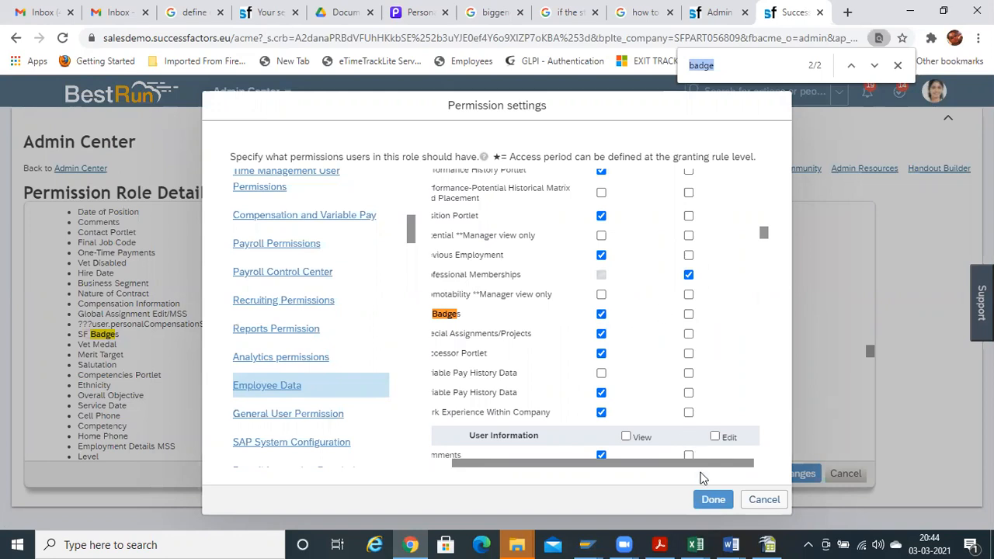
Confirm the permission settings and save the Employee Self Service role
click(713, 500)
click(808, 473)
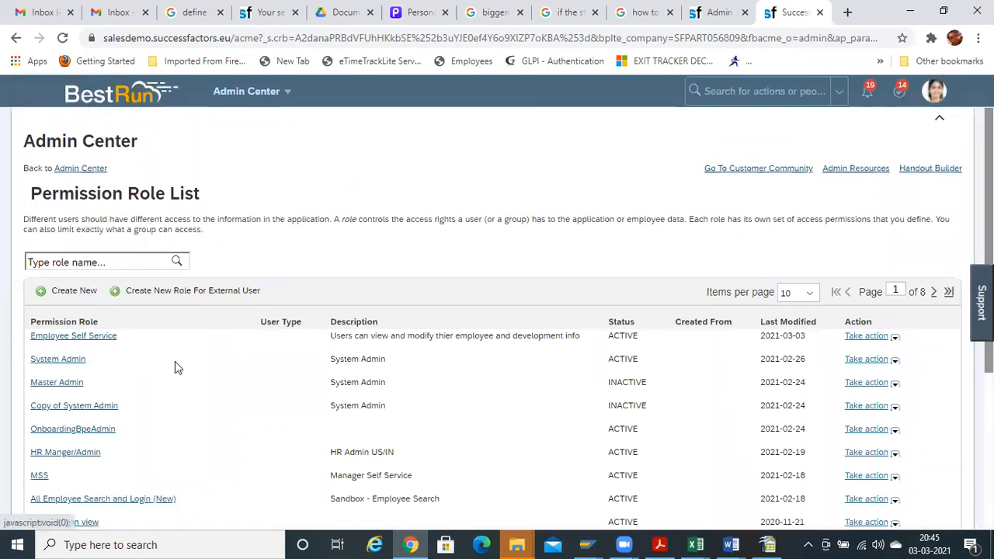
Reopen the Employee Self Service role and examine which groups and target population it is granted to
click(65, 342)
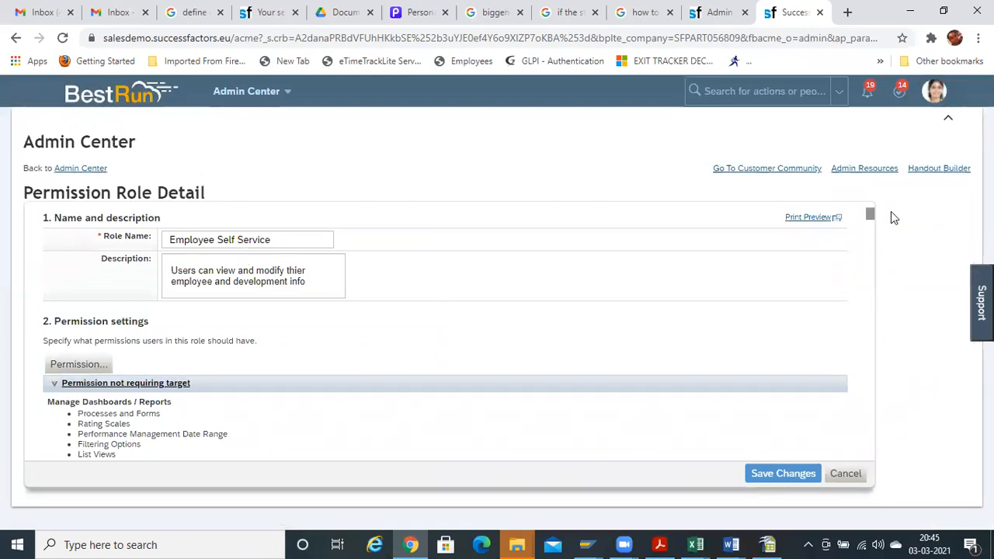
drag(870, 216, 859, 450)
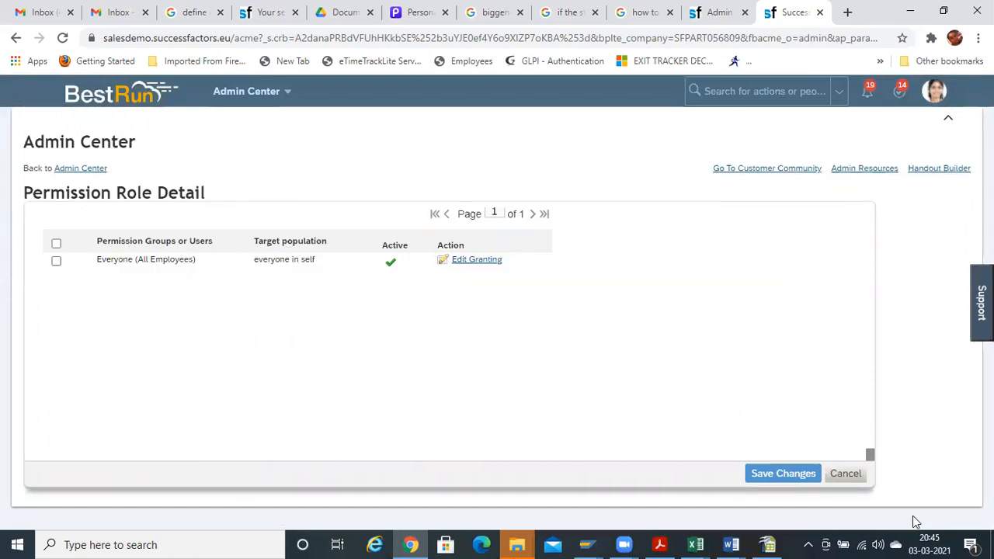
Leave the Employee Self Service role without saving and start a proxy session as another employee from the Manage Badges page
click(846, 474)
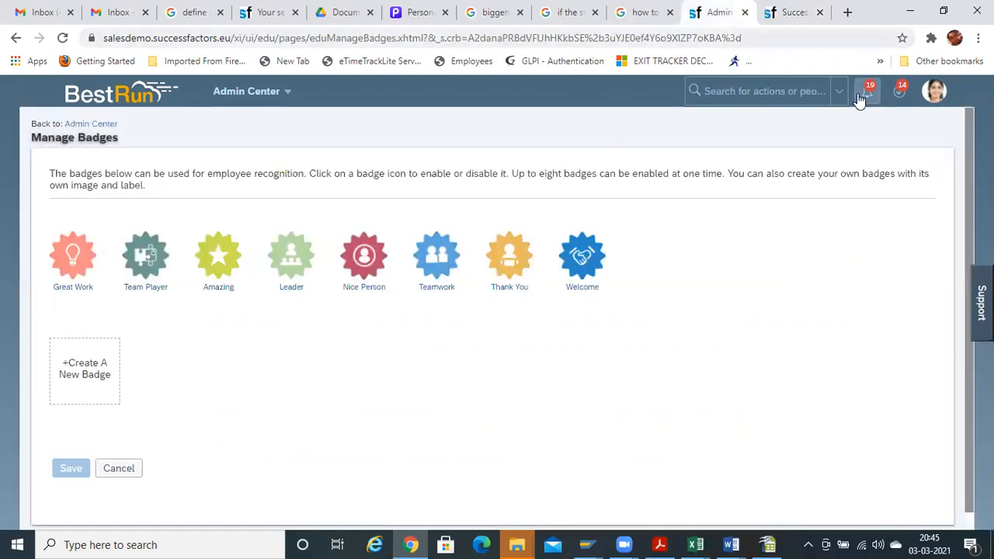
right_click(794, 14)
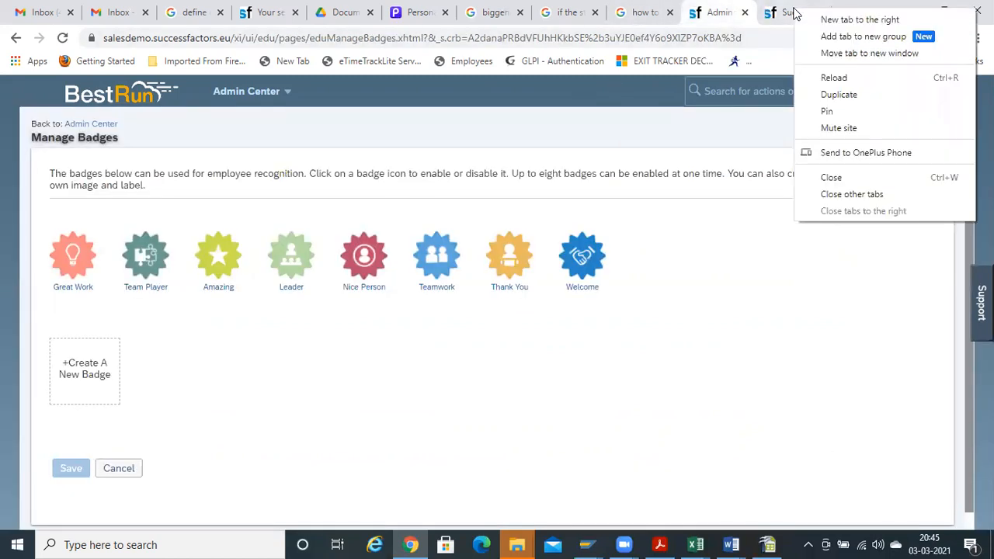
click(754, 6)
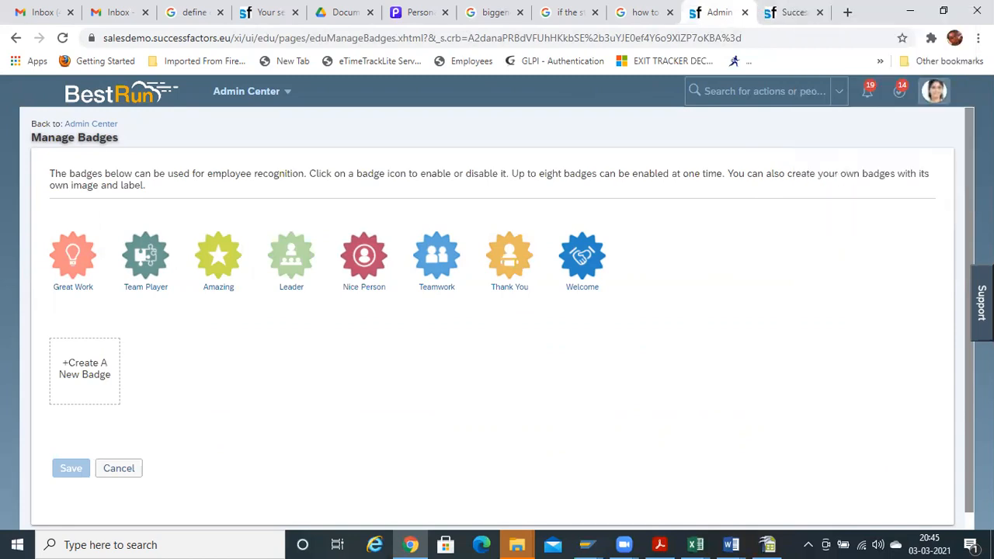
click(939, 93)
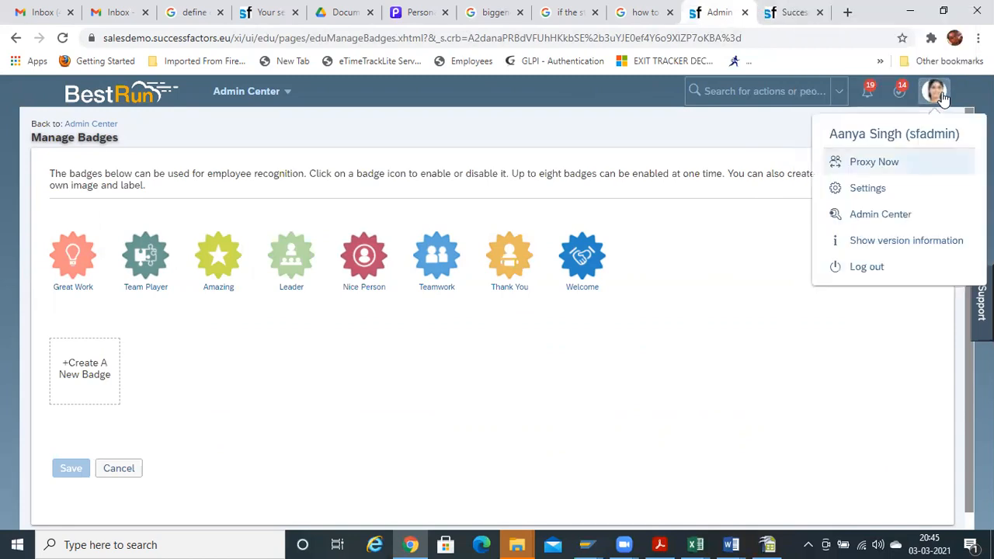
click(873, 164)
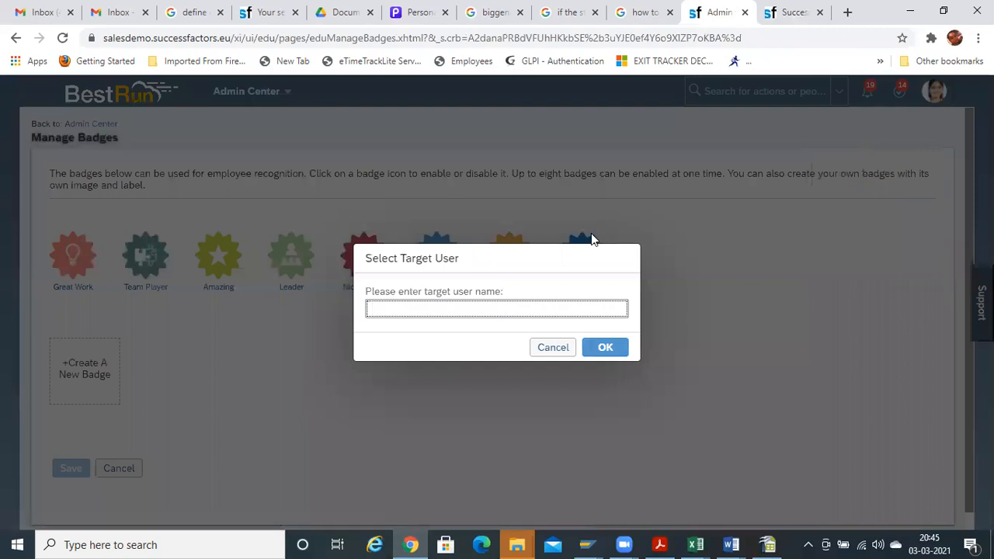
text(john)
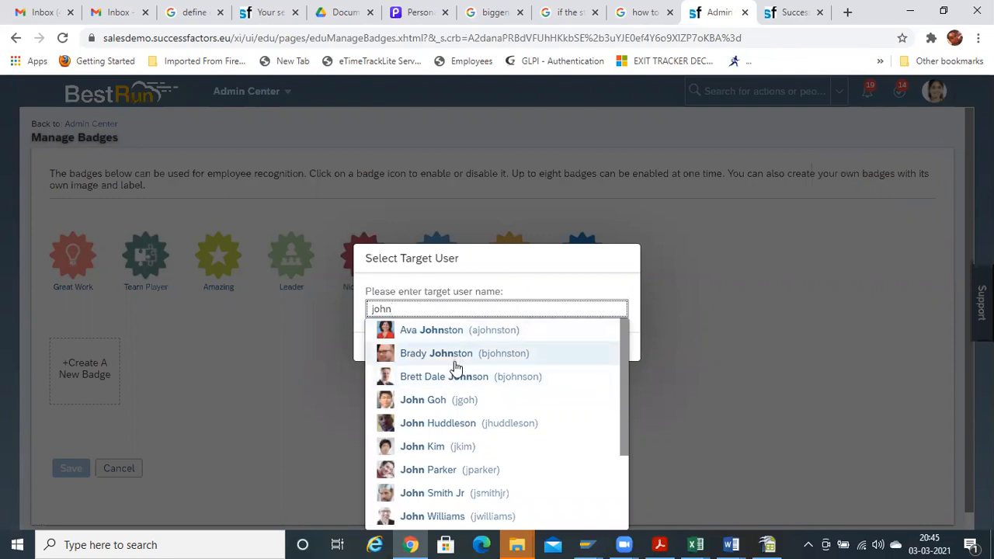
click(455, 357)
click(601, 349)
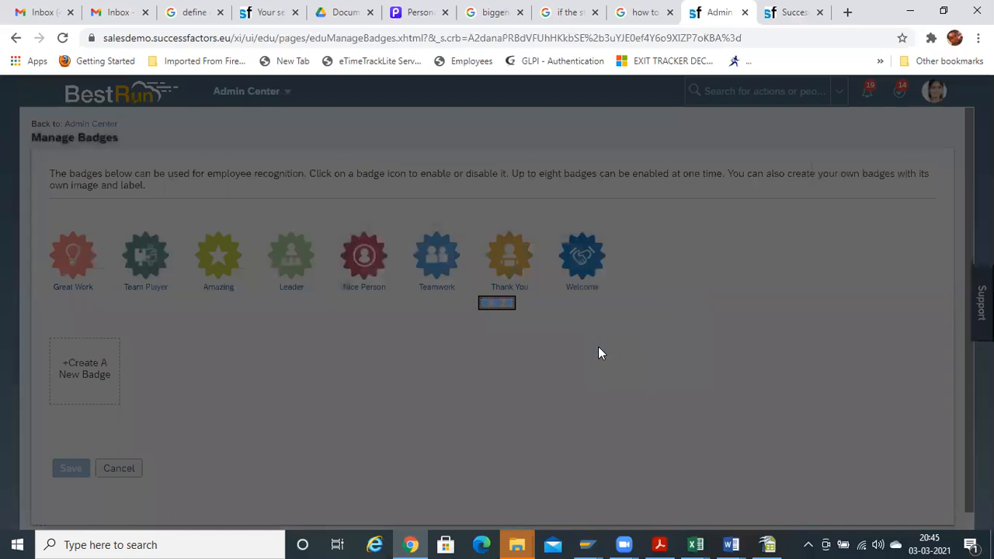
Search for a colleague by first name from the proxied home page and open her employee profile
scroll(598, 347, down, 1)
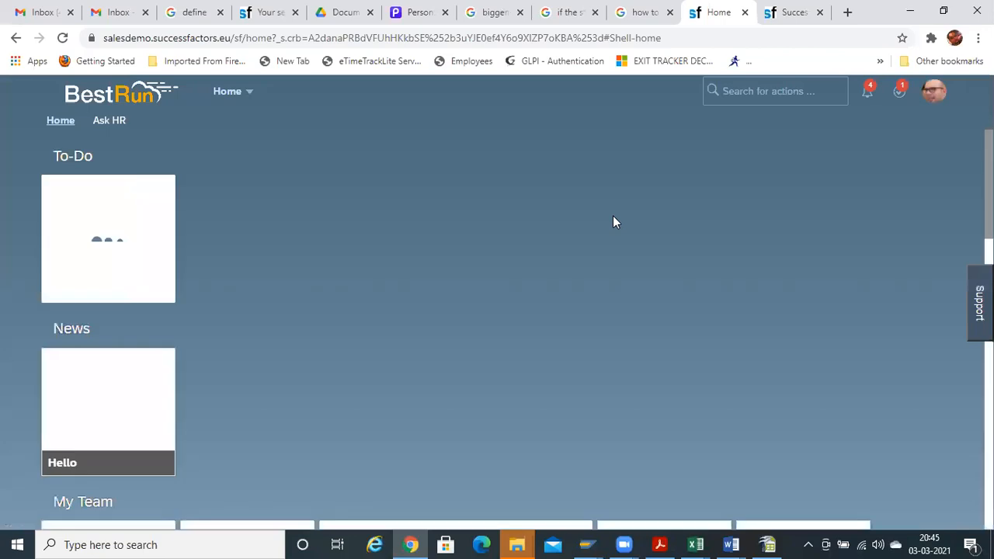
click(764, 91)
text(mya)
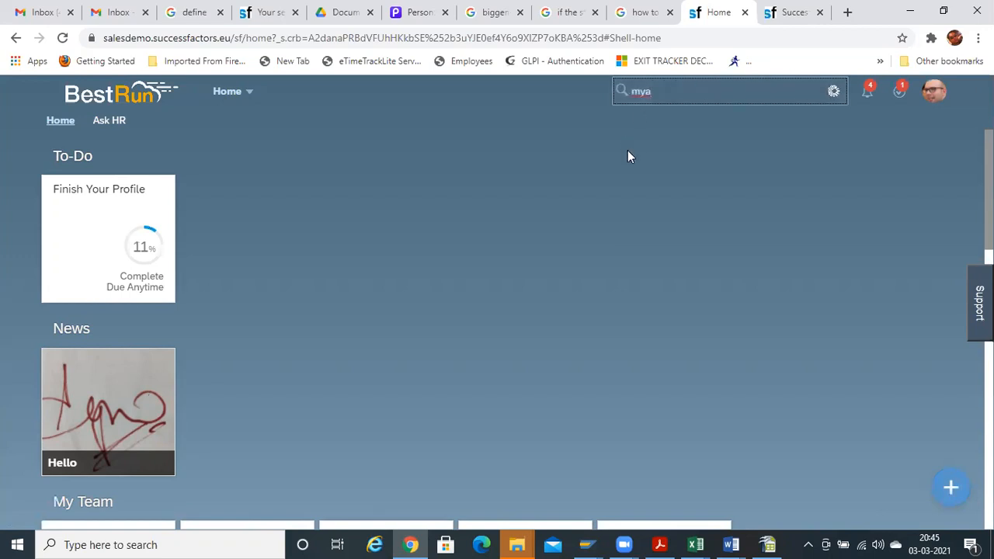
click(692, 126)
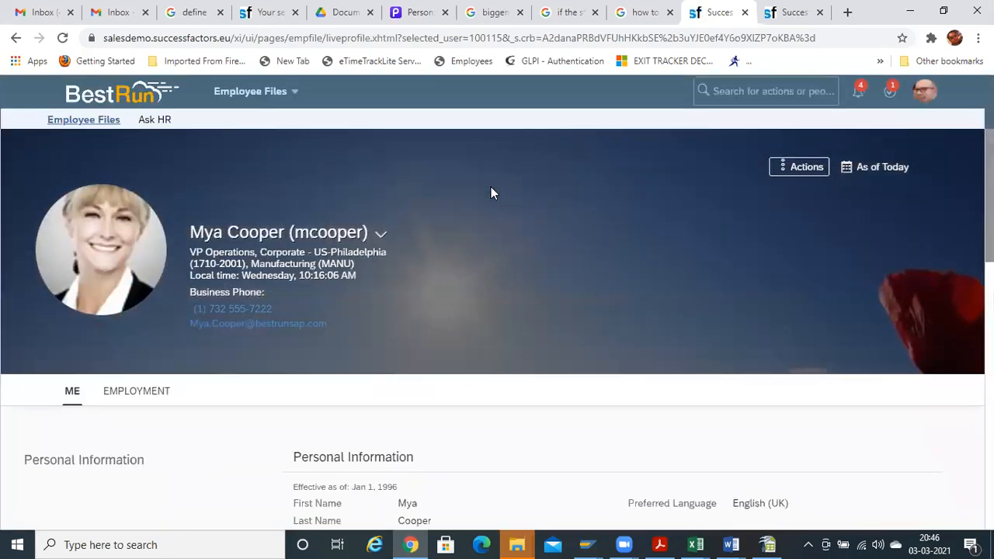
Examine the personal, contact and employment sections of the colleague's profile for a badges section
scroll(497, 326, down, 5)
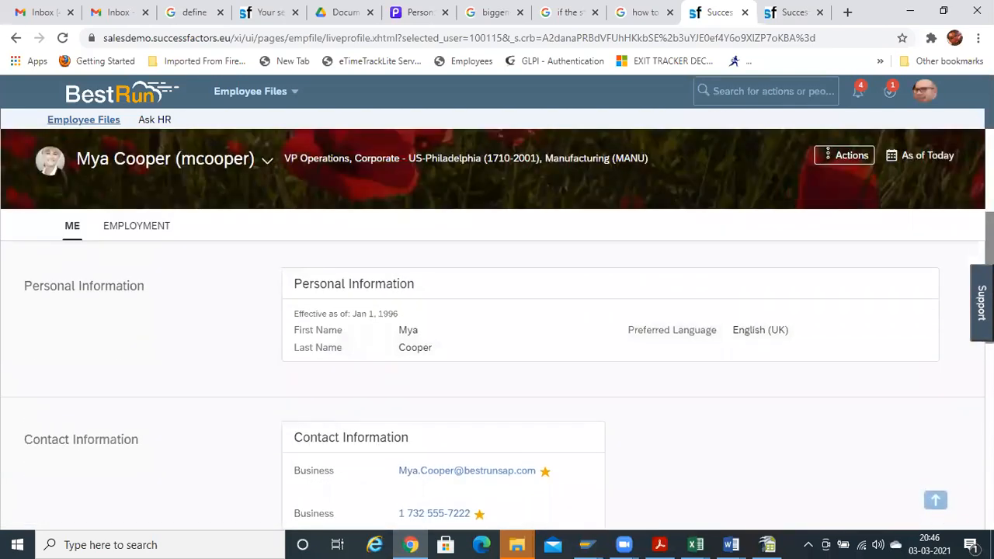
scroll(497, 389, down, 3)
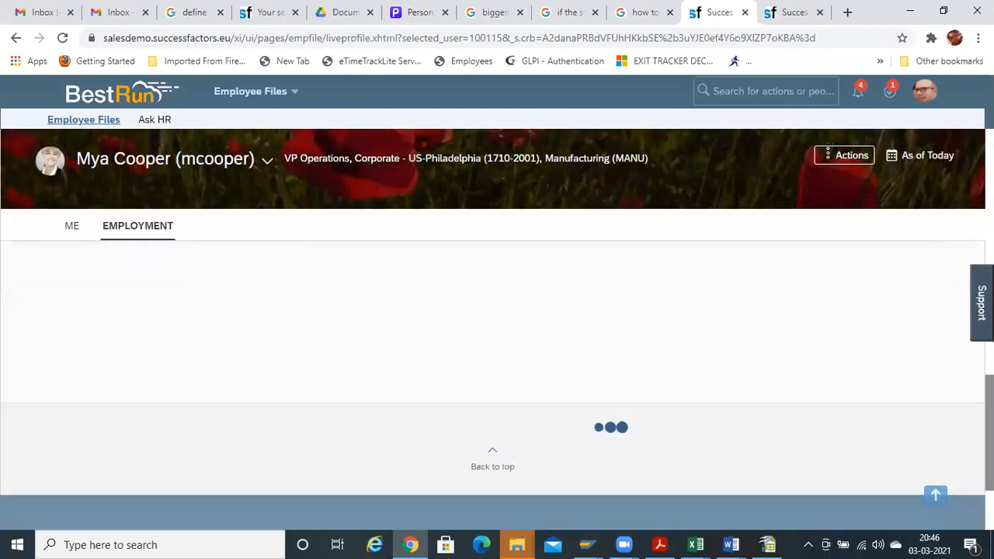
scroll(497, 373, up, 6)
scroll(497, 373, down, 6)
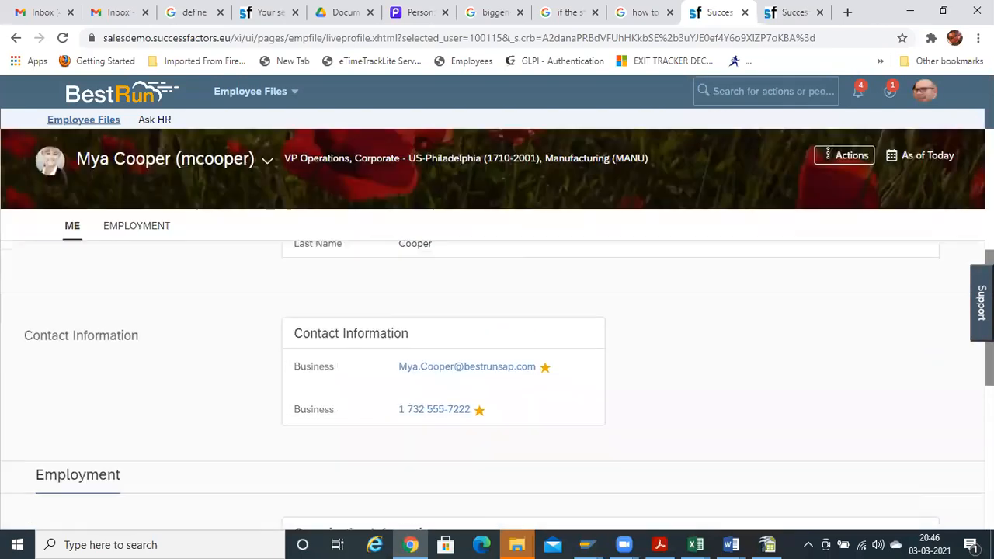
scroll(497, 373, down, 2)
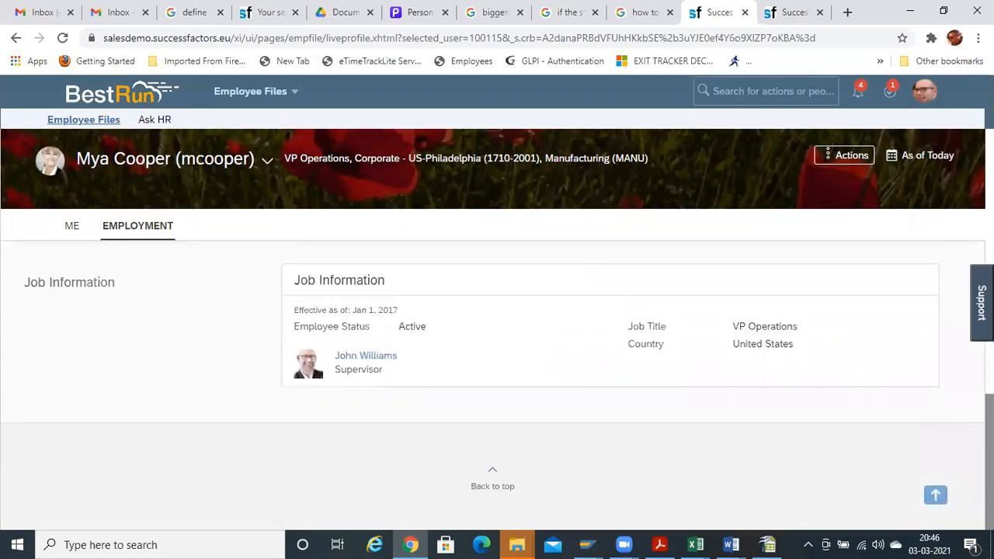
scroll(497, 373, up, 6)
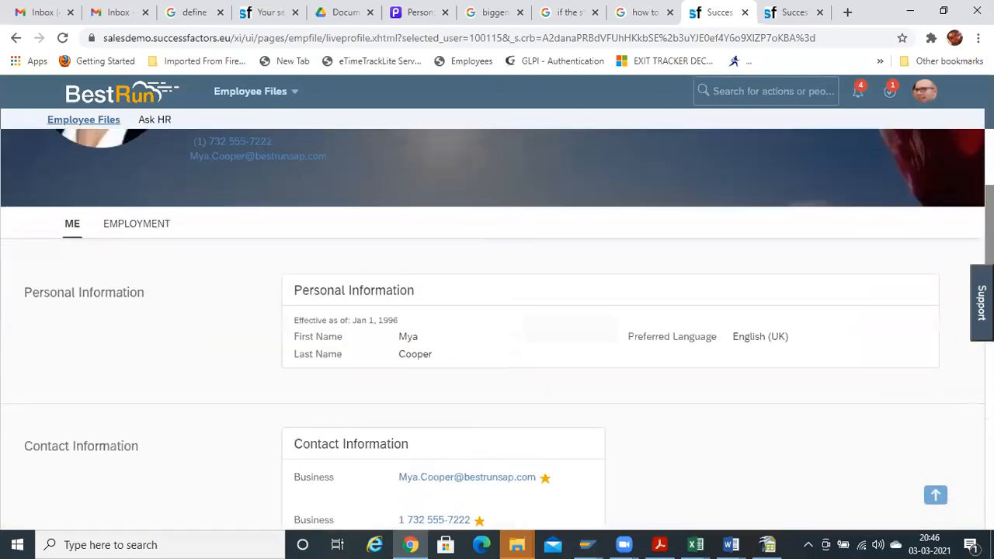
key(alt+Tab)
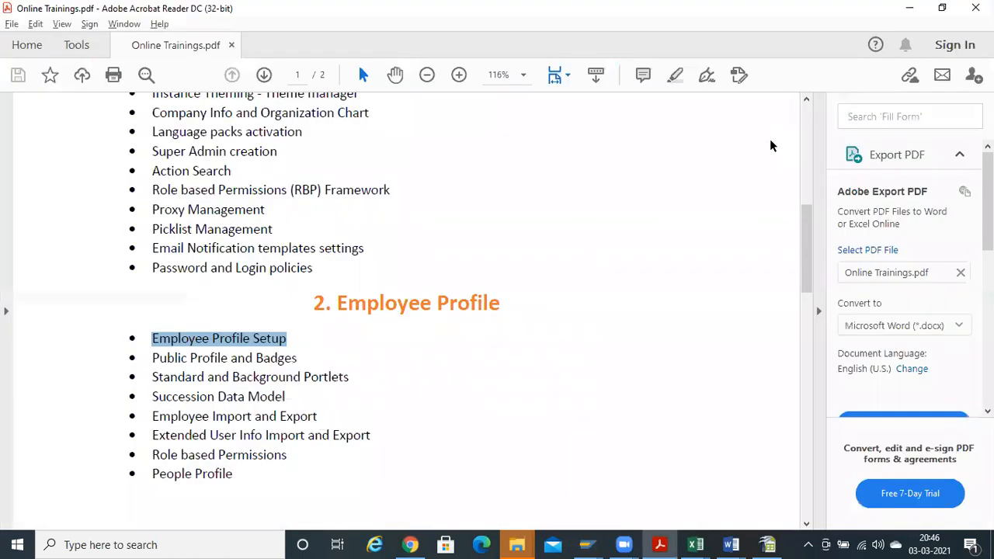
key(alt+Tab)
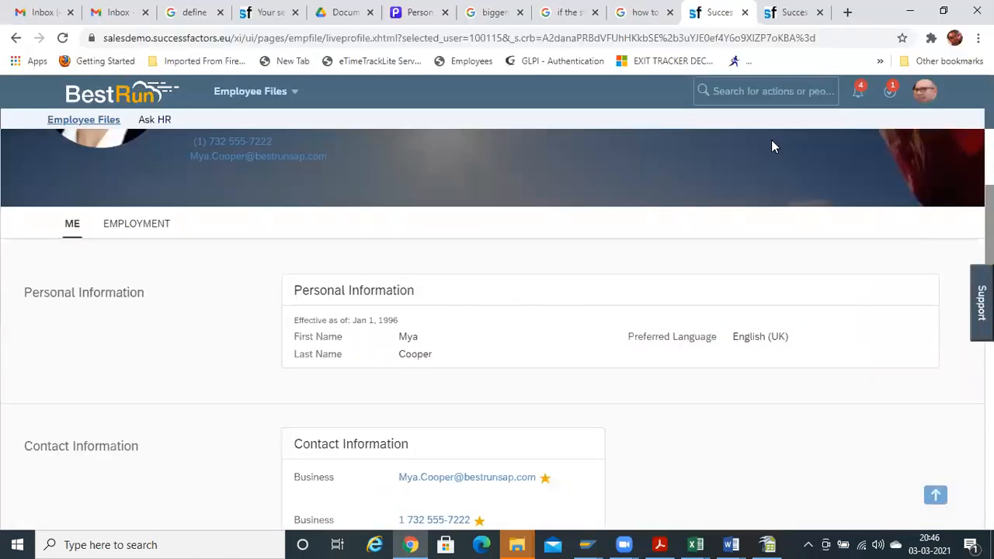
Search the permission role list for "employee search" and try to open the All Employee Search and Login (New) role
click(792, 13)
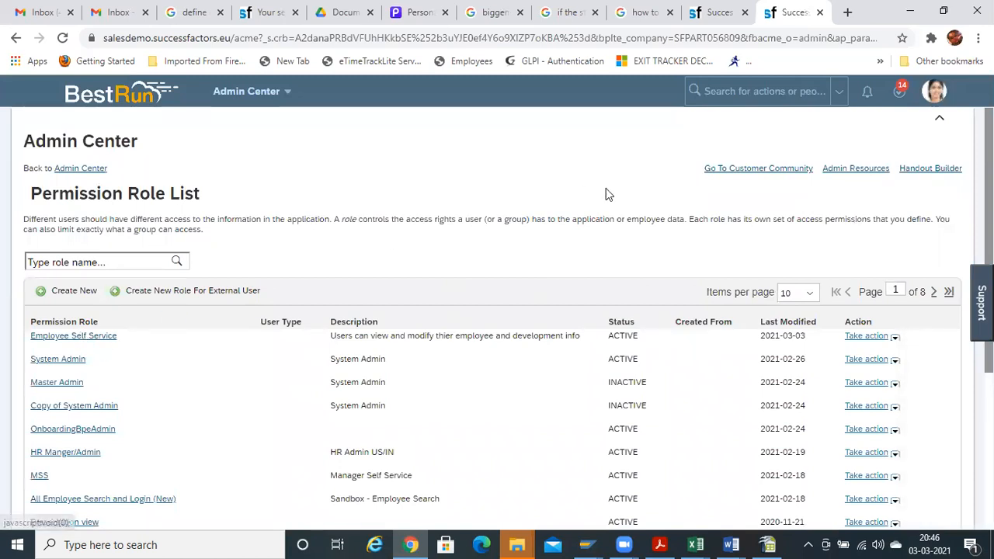
key(alt+Tab)
key(alt+Tab)
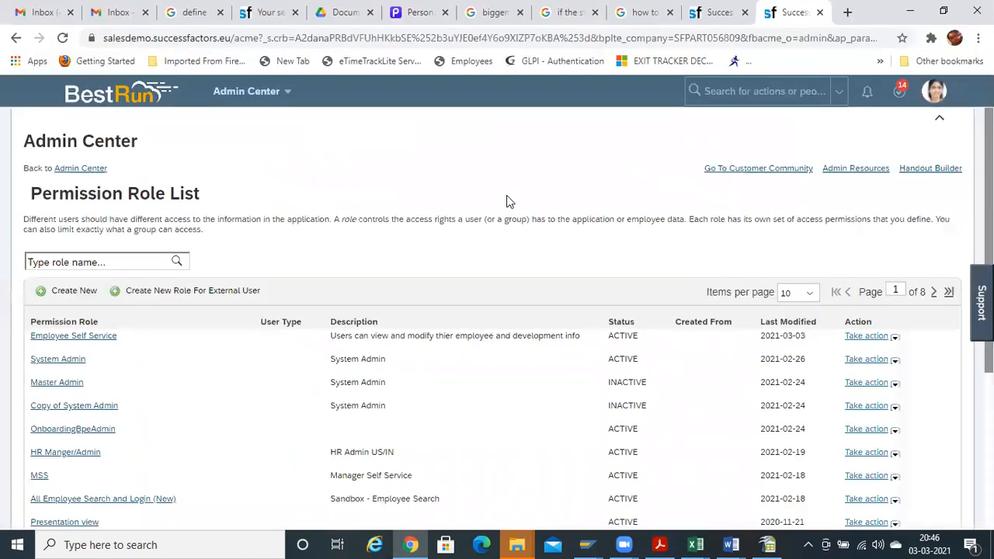
key(alt+Tab)
key(alt+Tab)
click(97, 261)
text(e)
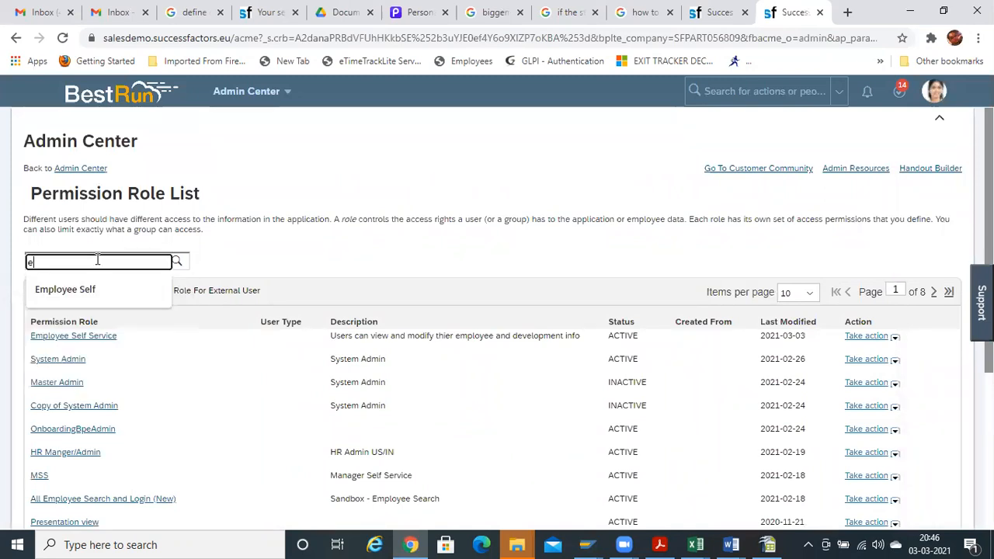
text(mployee sea)
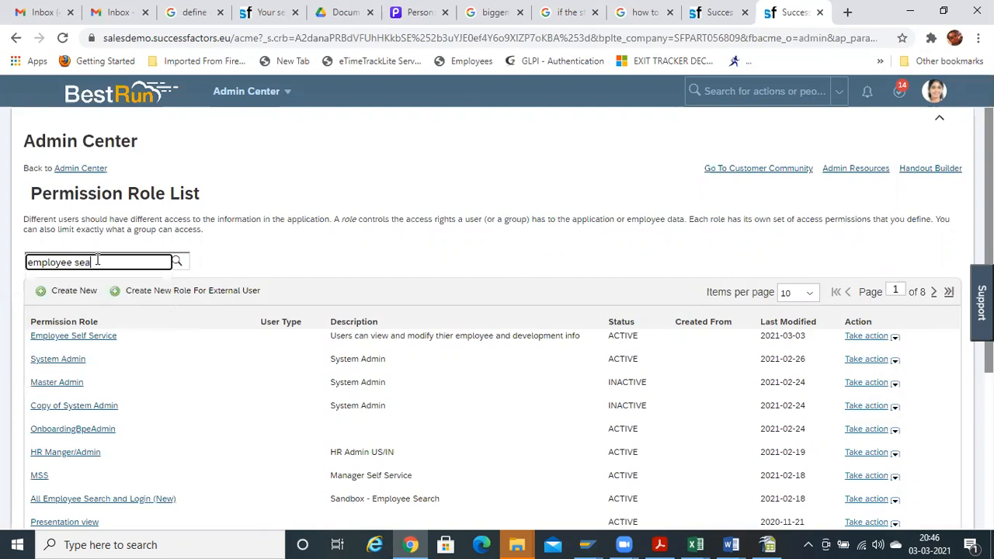
key(Return)
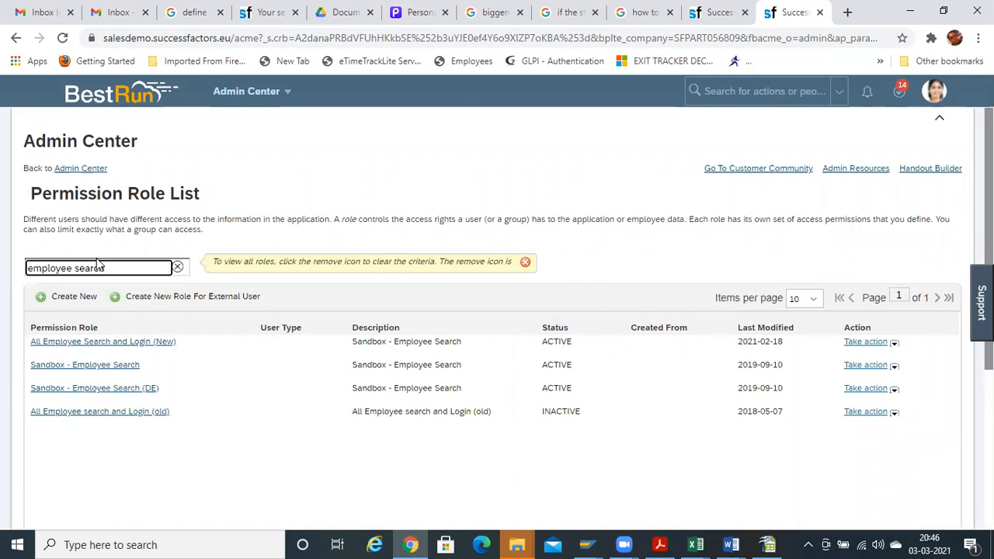
click(128, 346)
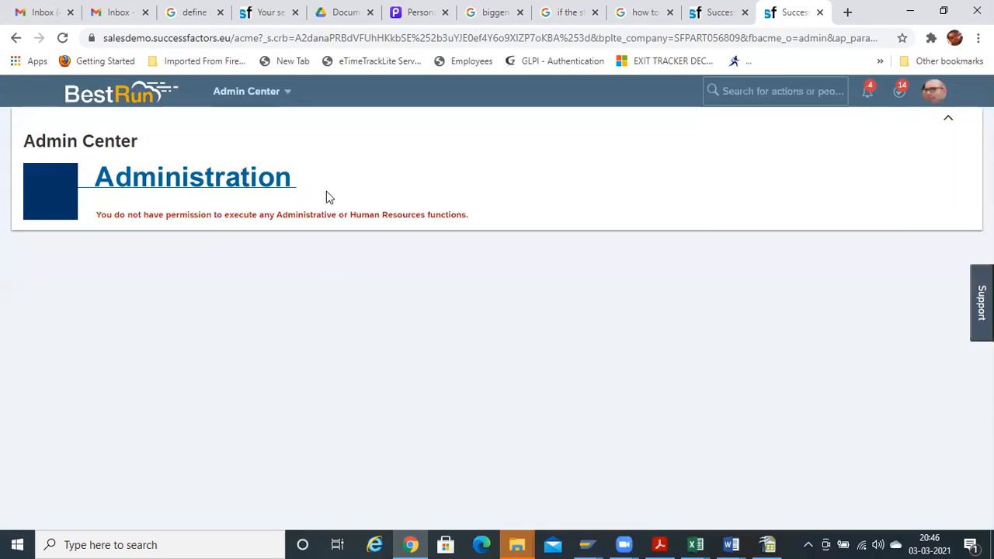
Switch from the proxy session back to the admin account and reopen the permission role list by searching for "permission roles"
click(929, 98)
click(677, 164)
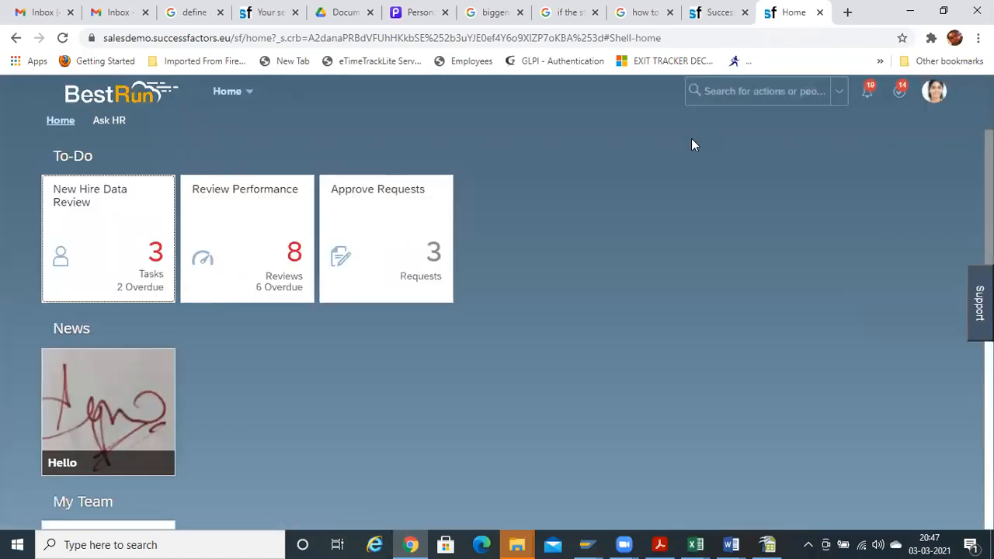
click(726, 91)
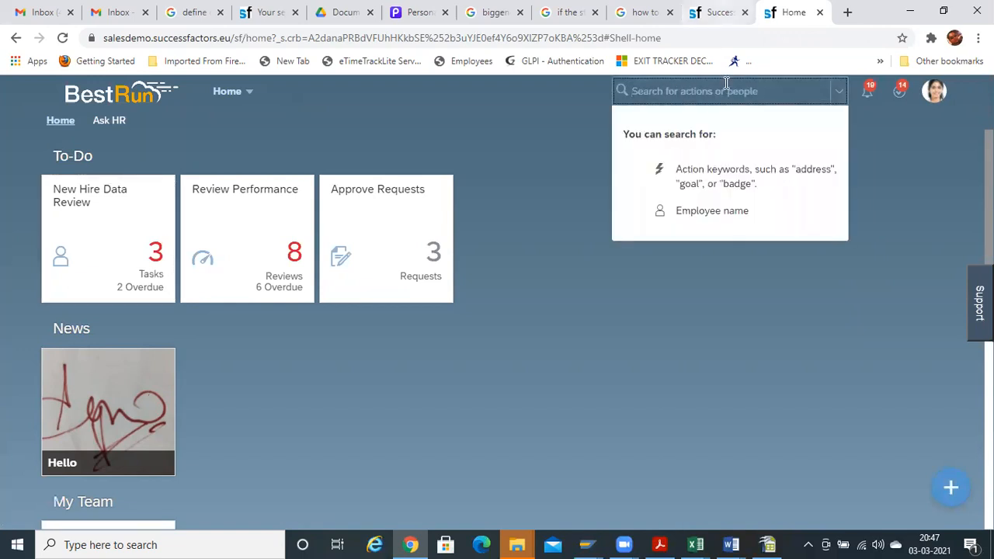
key(ctrl+shift+Tab)
key(ctrl+Tab)
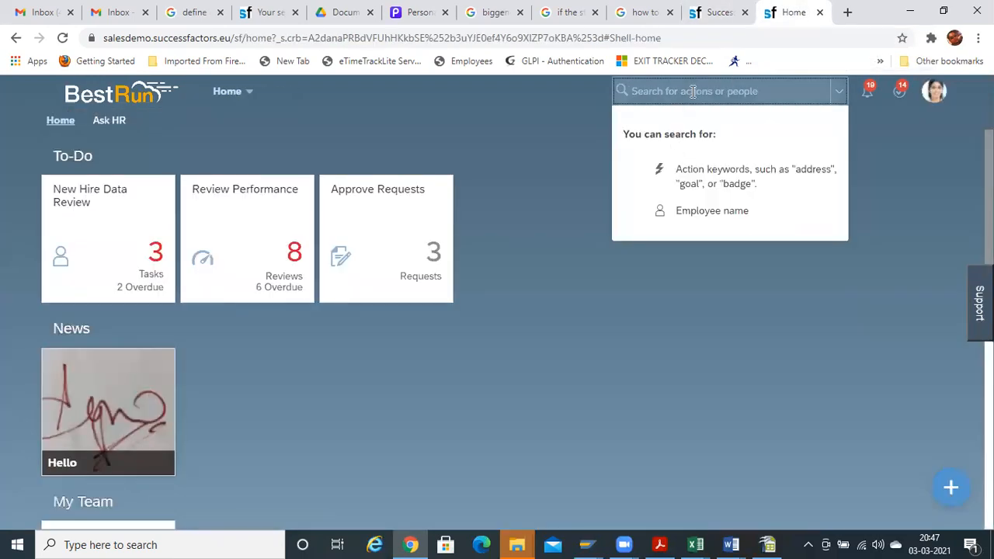
text(pa)
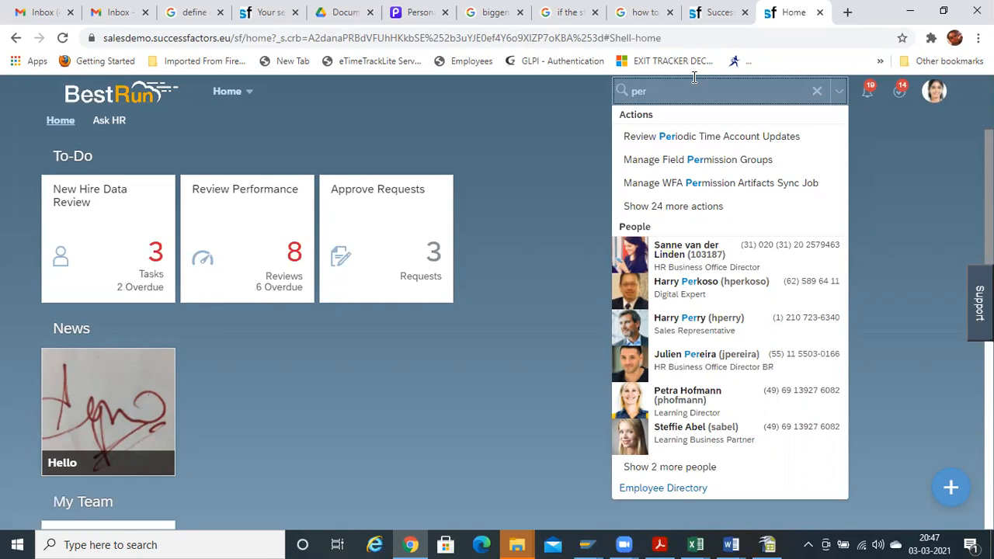
key(BackSpace)
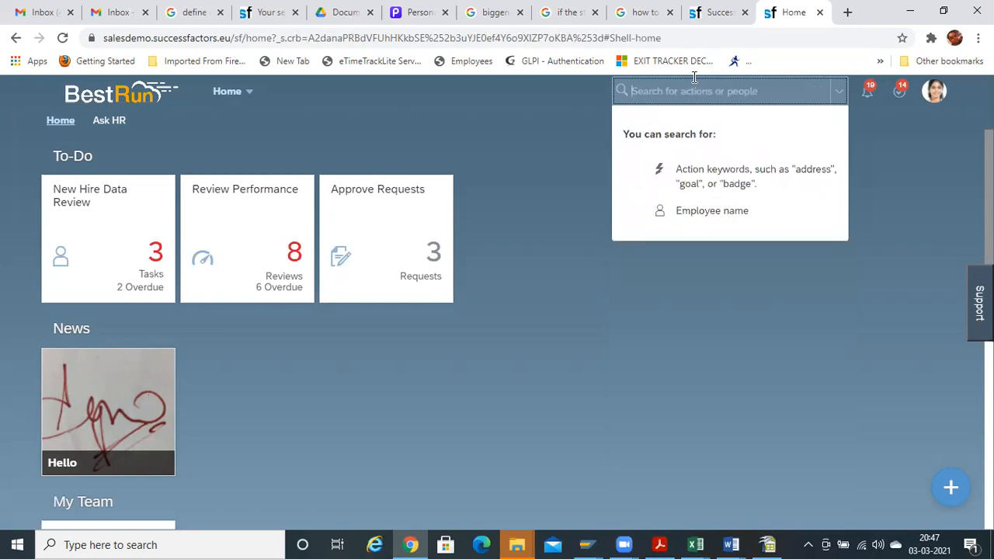
text(permission roles)
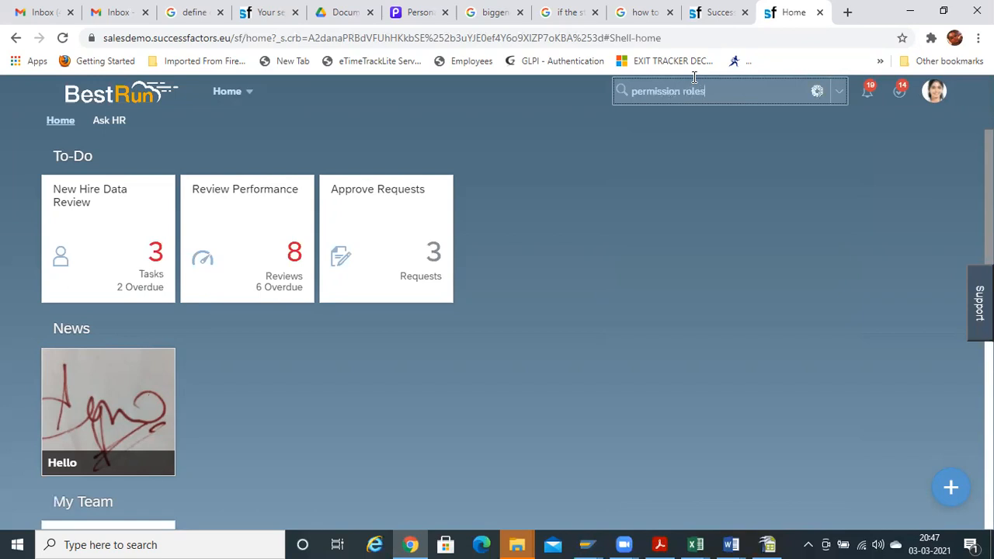
click(736, 124)
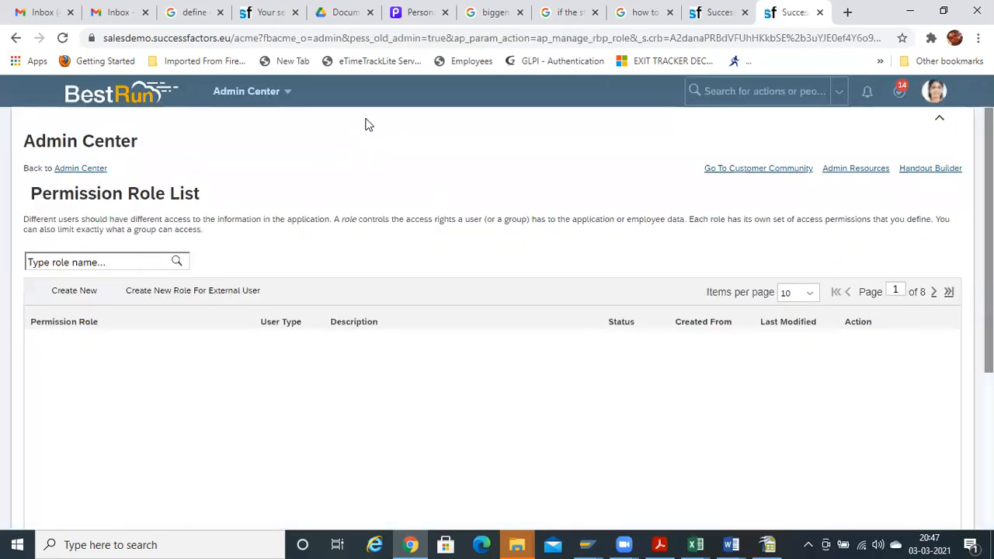
Filter the permission roles by "employee search" and open the All Employee Search and Login (New) role
click(140, 262)
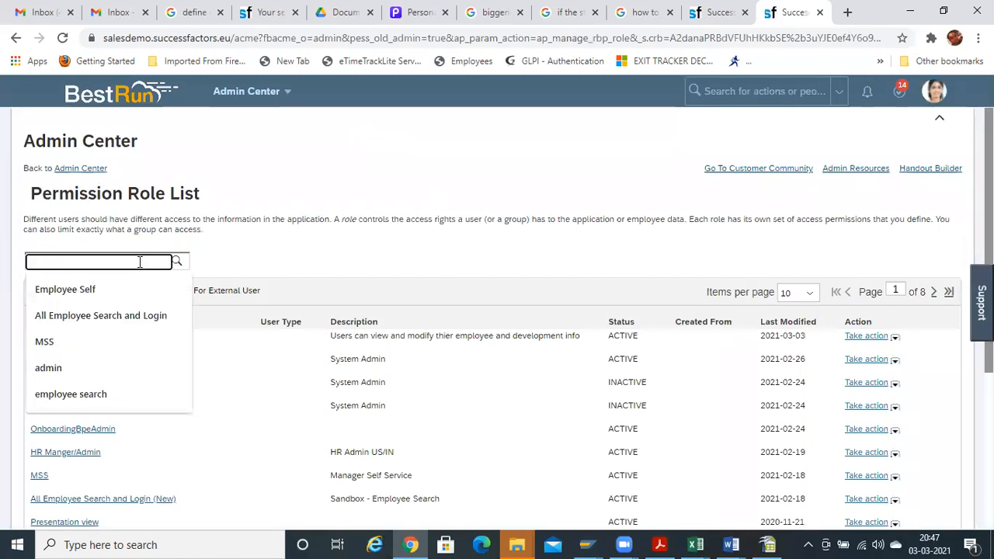
text(employee)
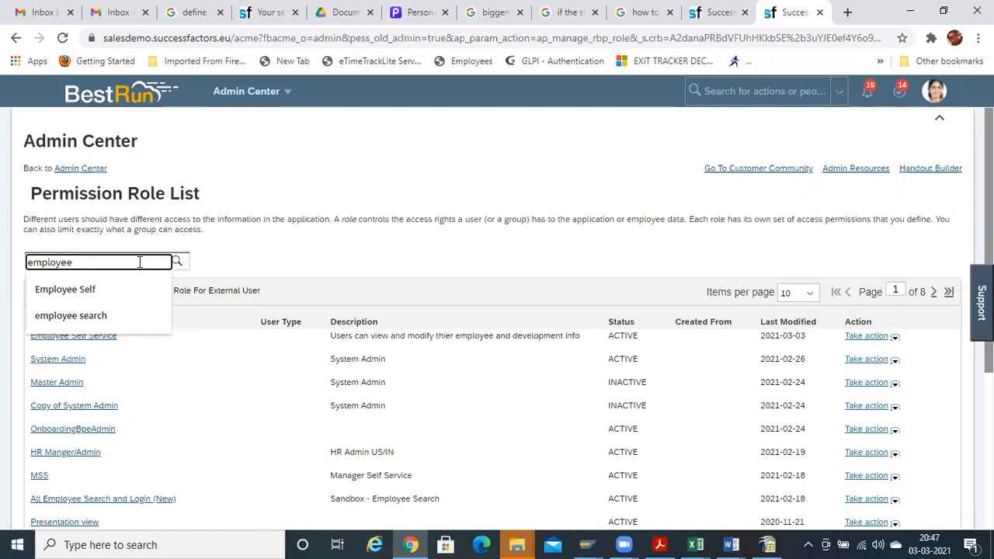
key(Down)
key(Down)
key(Return)
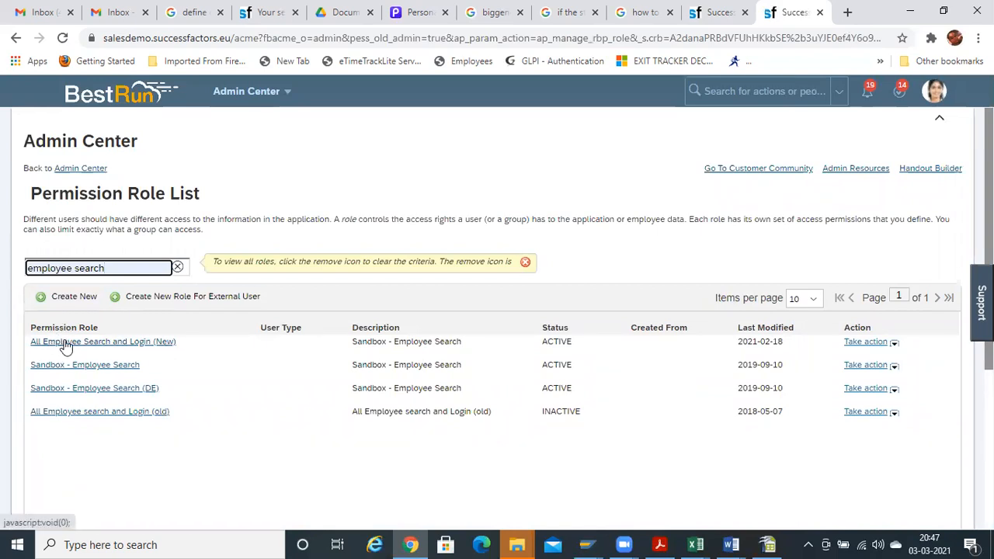
click(66, 346)
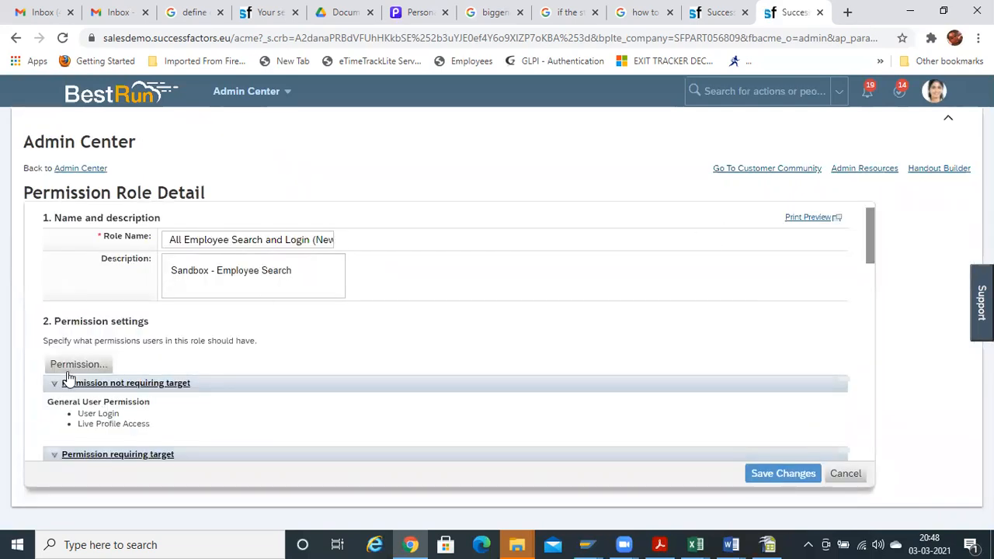
Open the Employee Data permissions in the permission settings of the All Employee Search and Login (New) role
click(71, 365)
drag(412, 186, 408, 238)
click(289, 297)
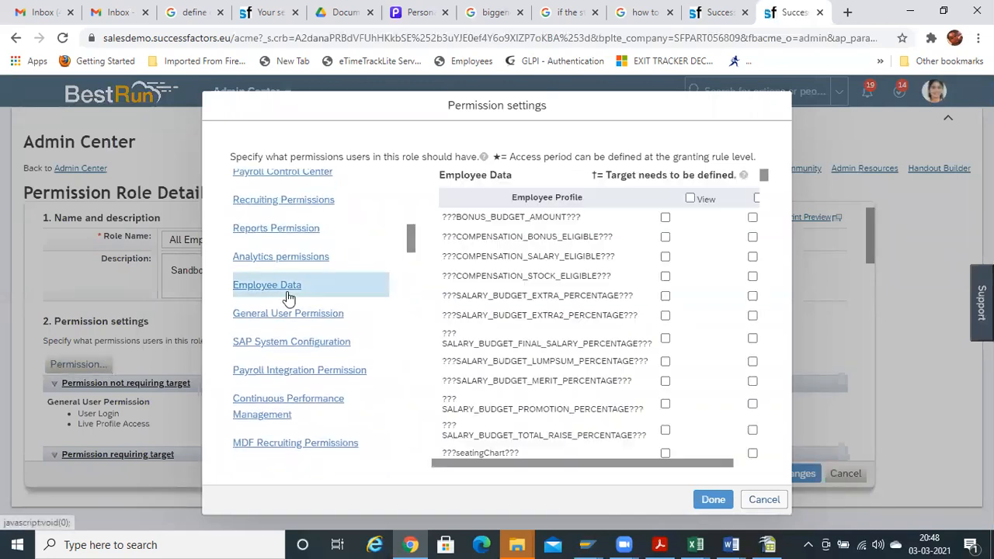
Find the SF Badges entry in the role's Employee Data permissions by searching for "badge"
key(ctrl+f)
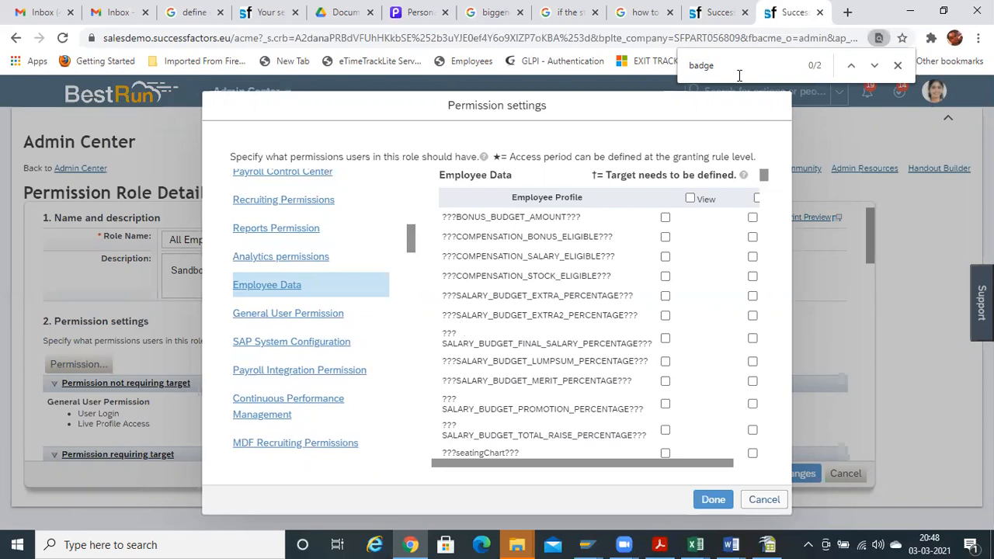
key(Return)
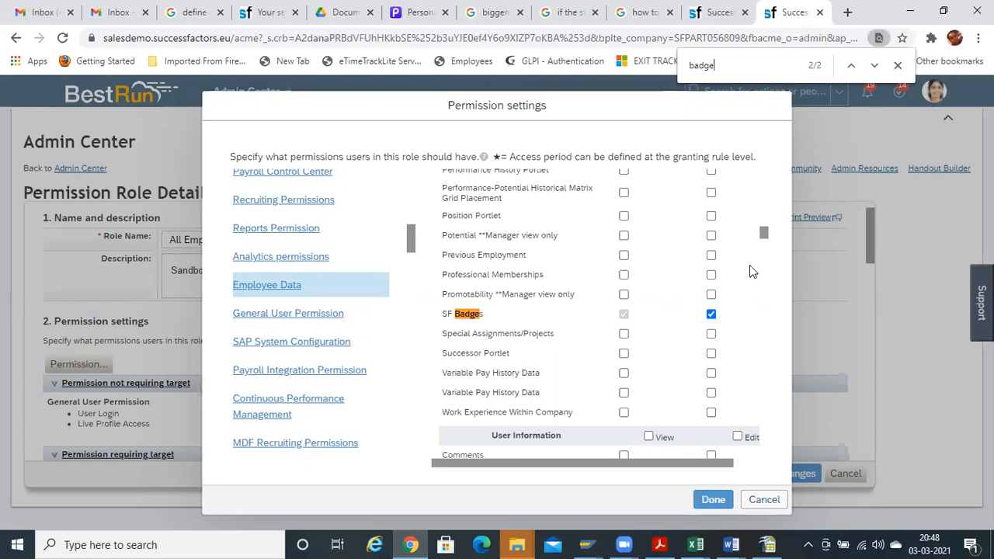
scroll(764, 233, down, 2)
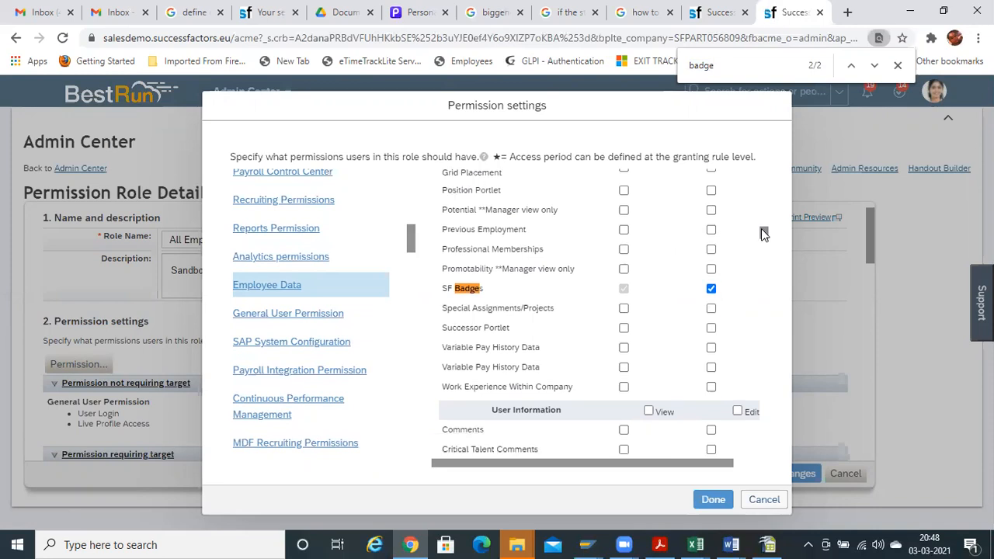
scroll(763, 233, up, 1)
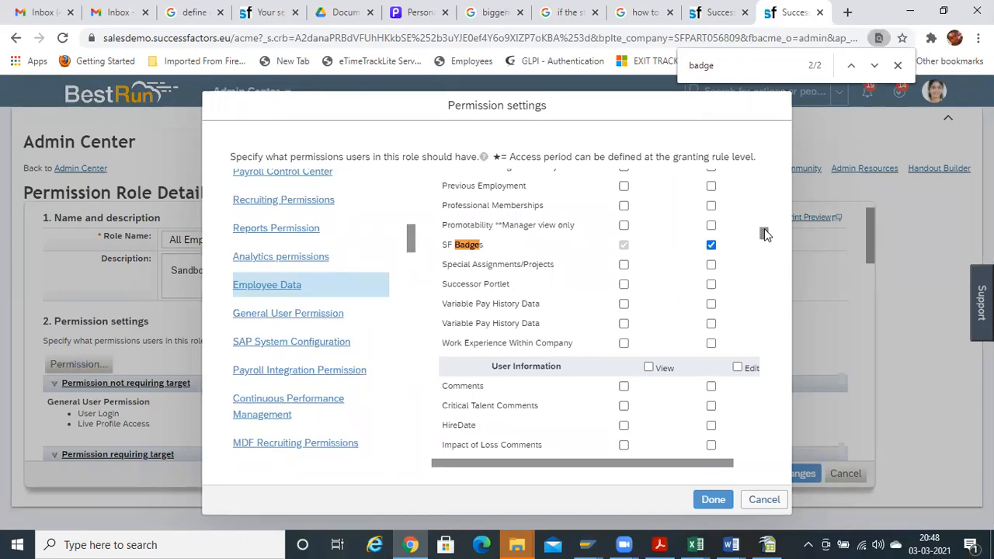
scroll(763, 228, up, 5)
mouse_move(765, 222)
mouse_down()
mouse_move(766, 208)
mouse_move(766, 231)
mouse_up()
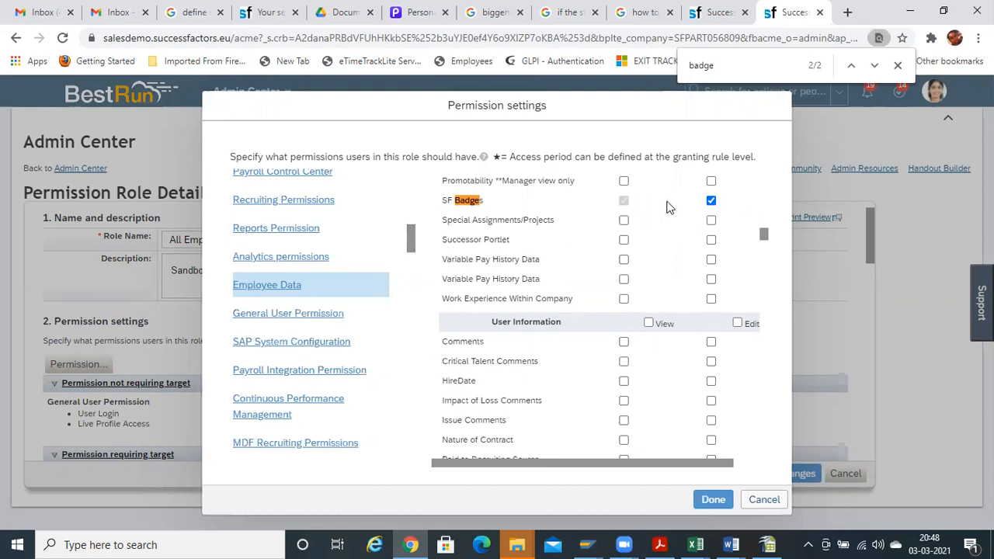
Toggle the Edit permission for SF Badges off and back on, and confirm the permission settings
click(709, 201)
click(711, 202)
click(713, 500)
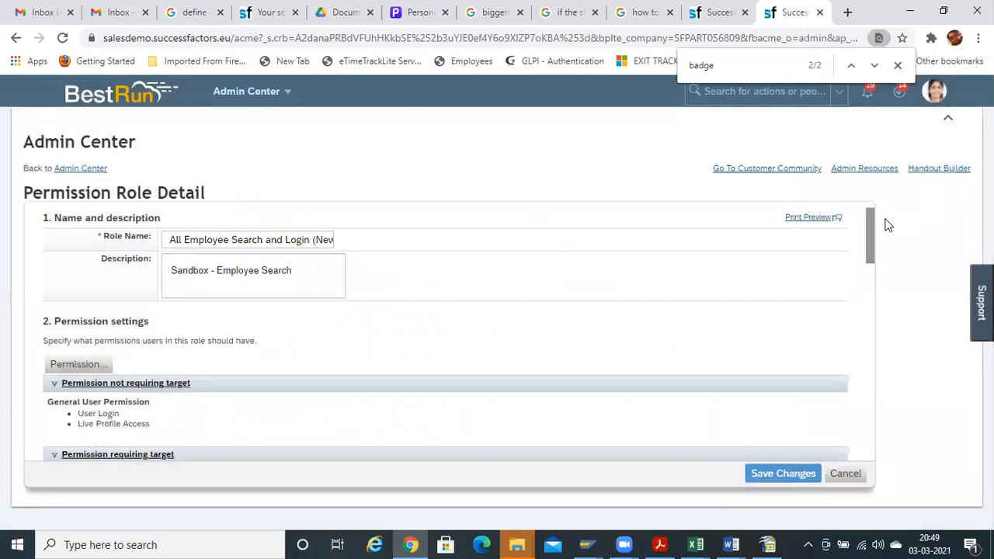
Open the granting rule for Employees and remove all selected permission groups from it
drag(874, 224, 879, 399)
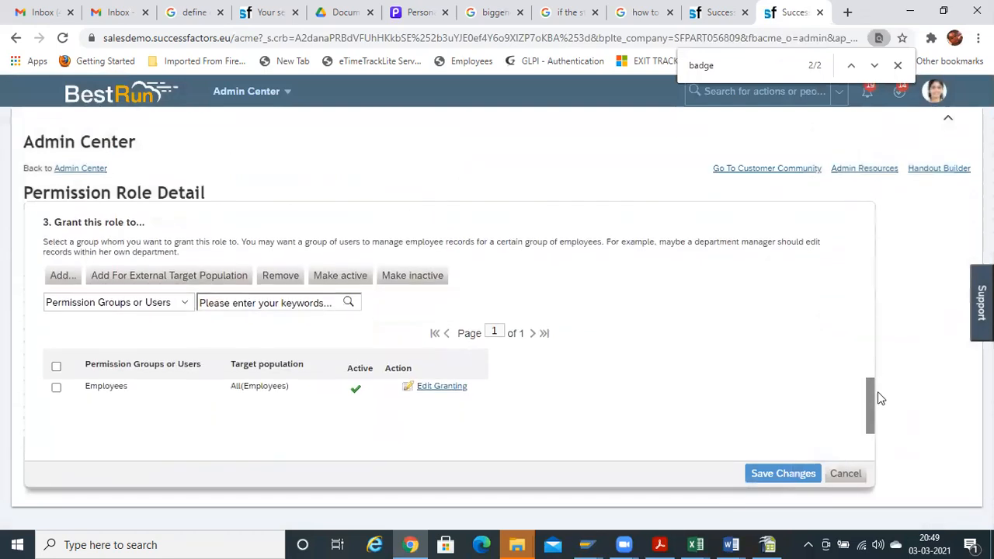
click(441, 387)
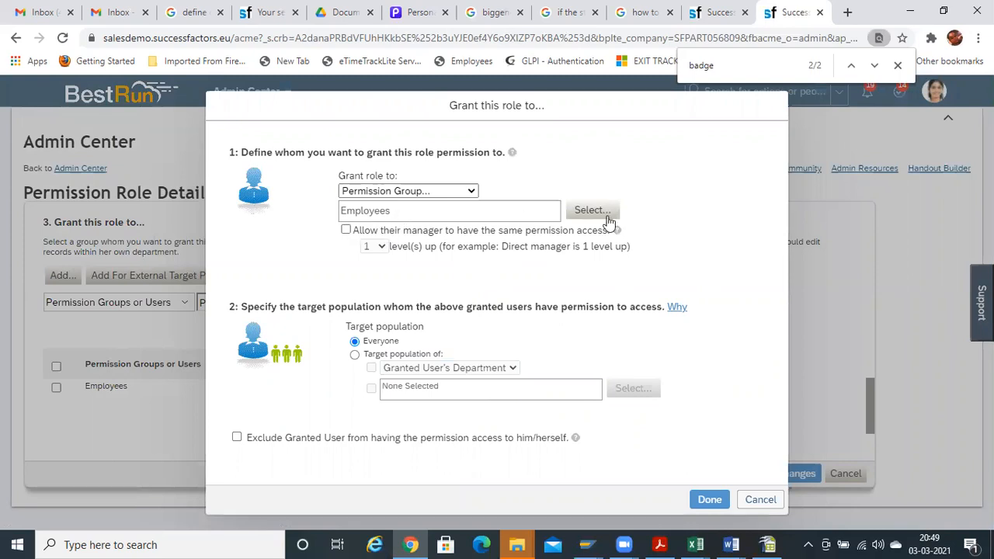
click(473, 191)
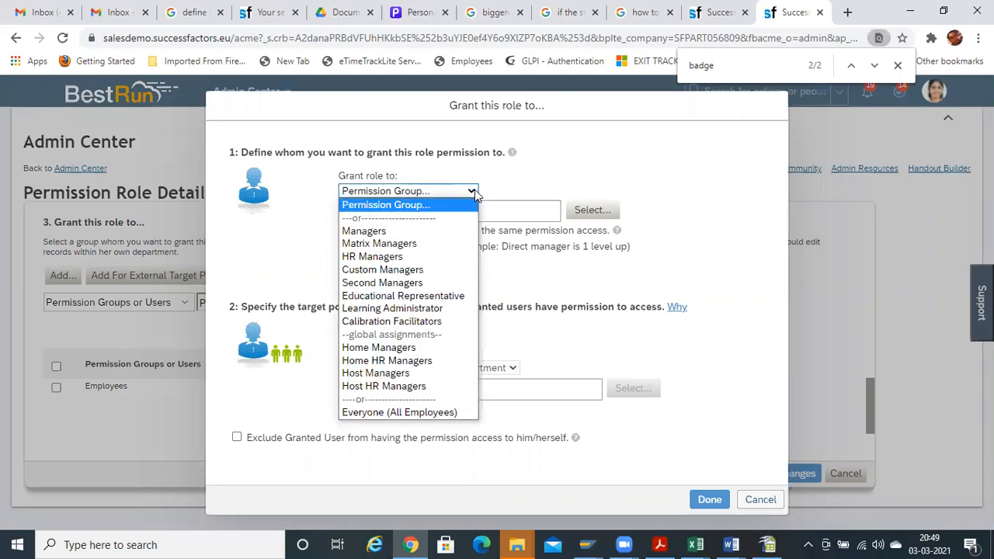
click(475, 190)
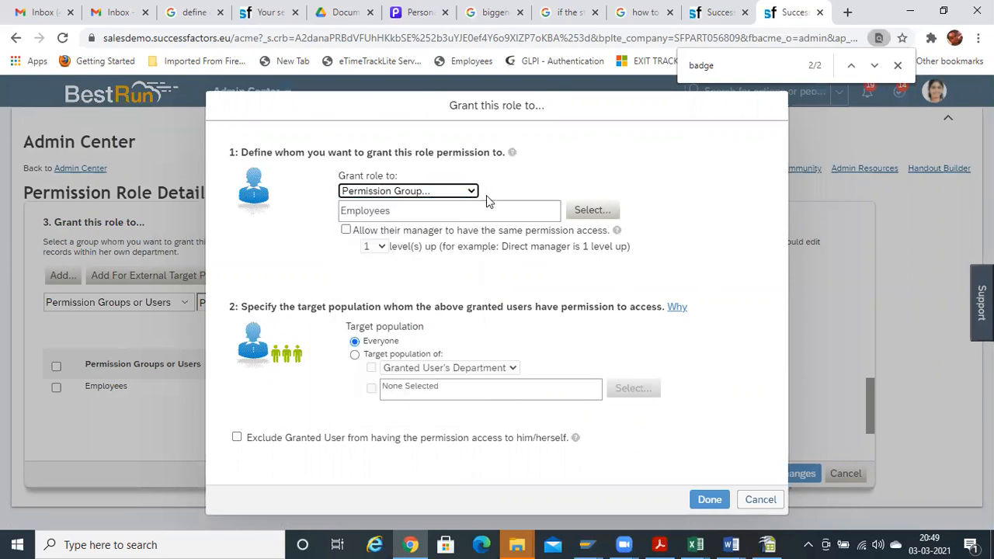
click(591, 219)
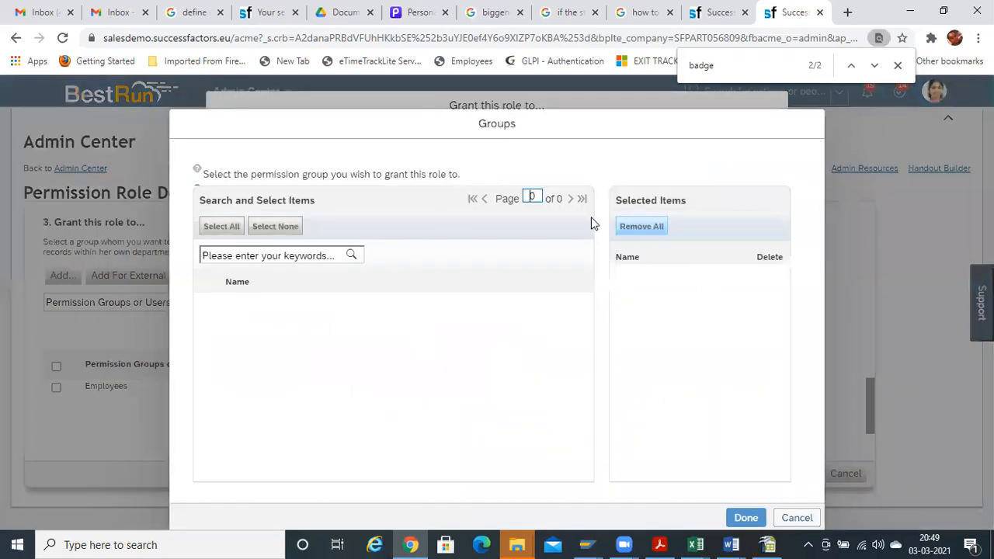
click(636, 227)
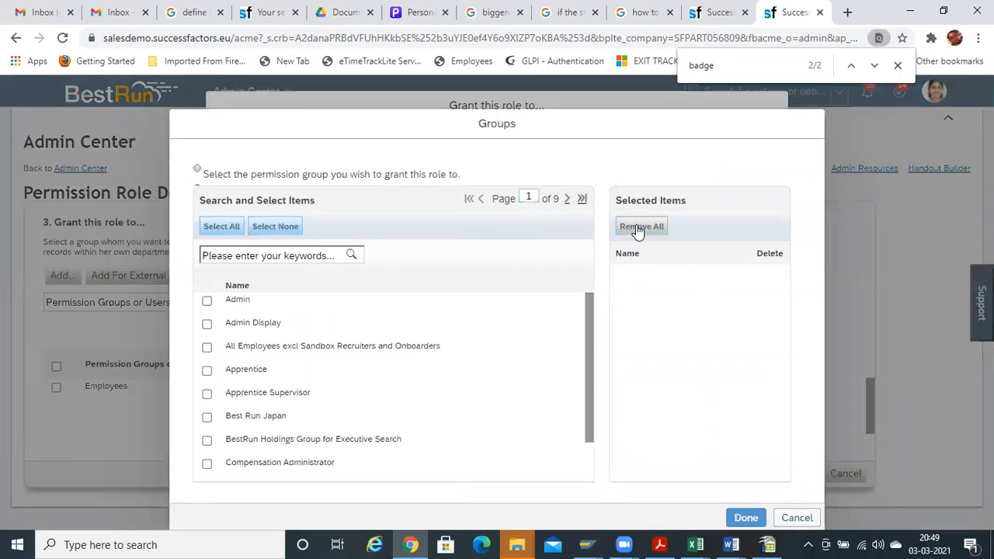
click(744, 517)
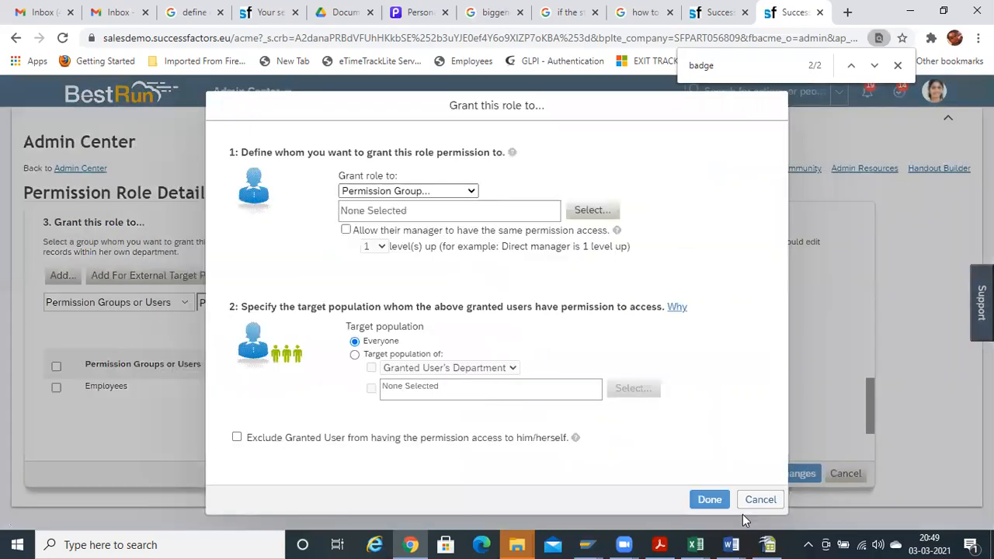
Grant the role to Everyone (All Employees), confirm the granting rule and save the role changes
click(472, 191)
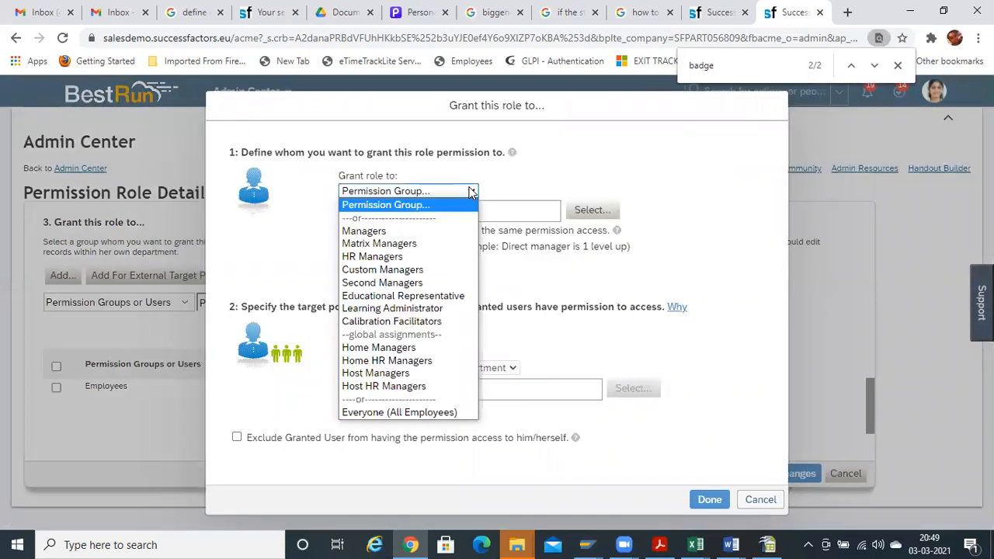
click(393, 412)
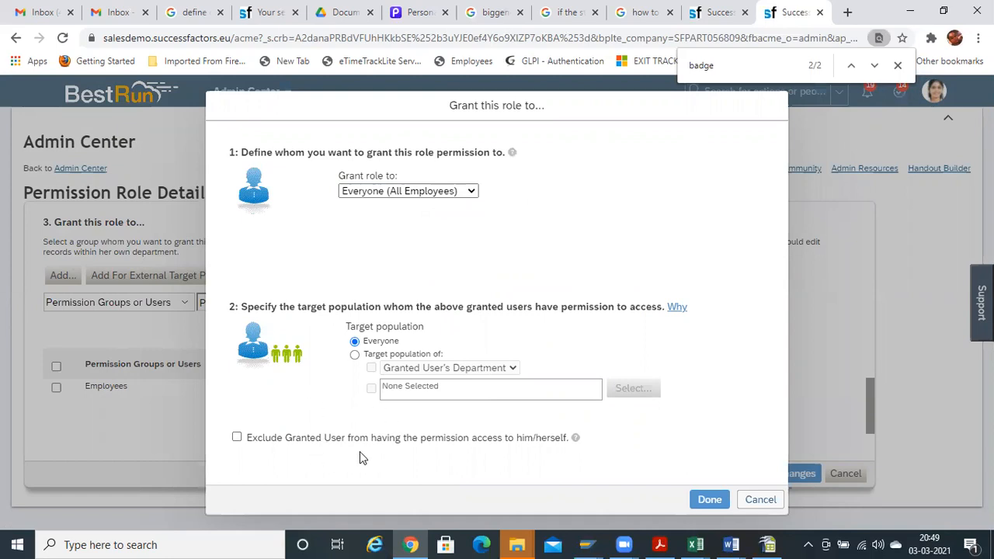
drag(532, 446, 501, 474)
click(501, 474)
click(709, 500)
click(794, 471)
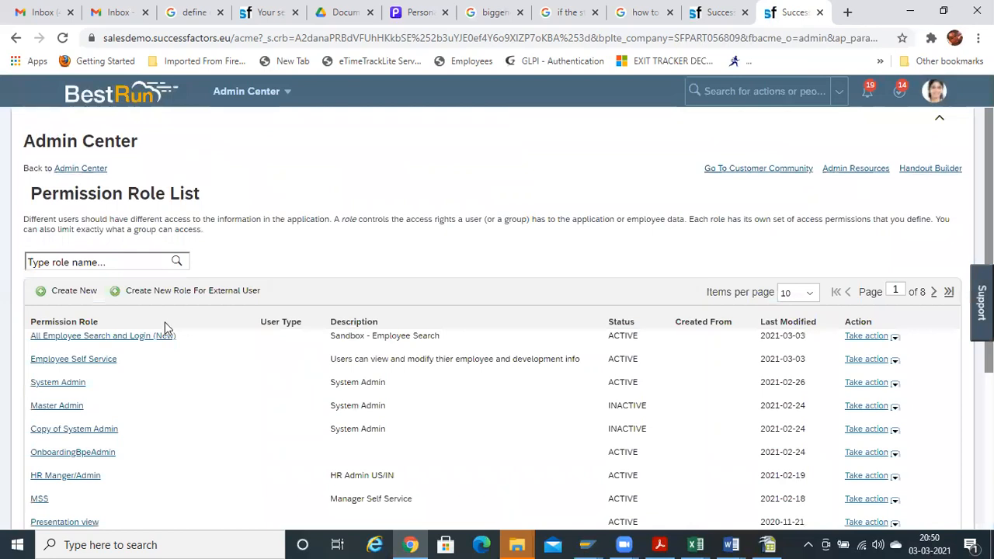
Return to the proxy session's browser tab and start a new proxy session as the same Building Manager employee
click(723, 12)
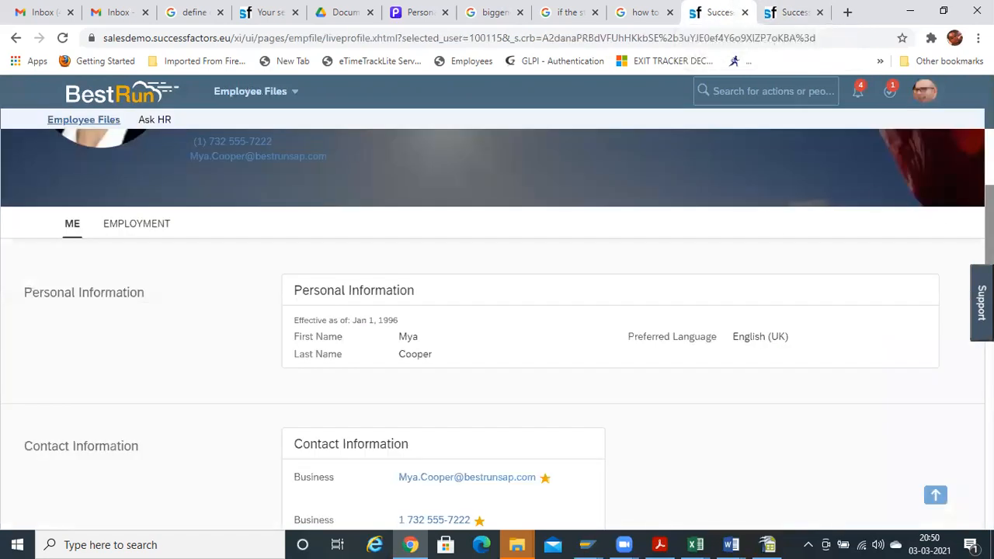
click(935, 494)
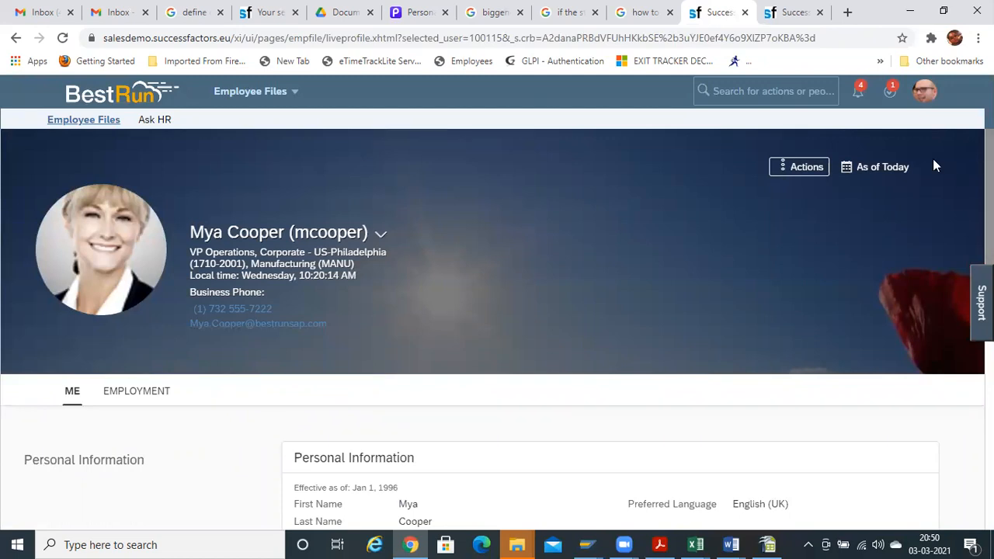
click(915, 99)
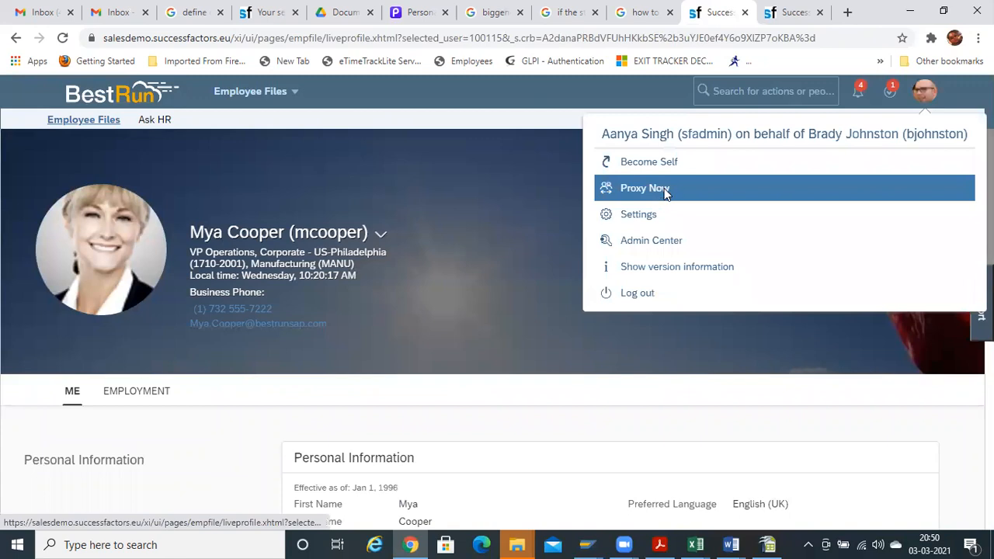
click(645, 188)
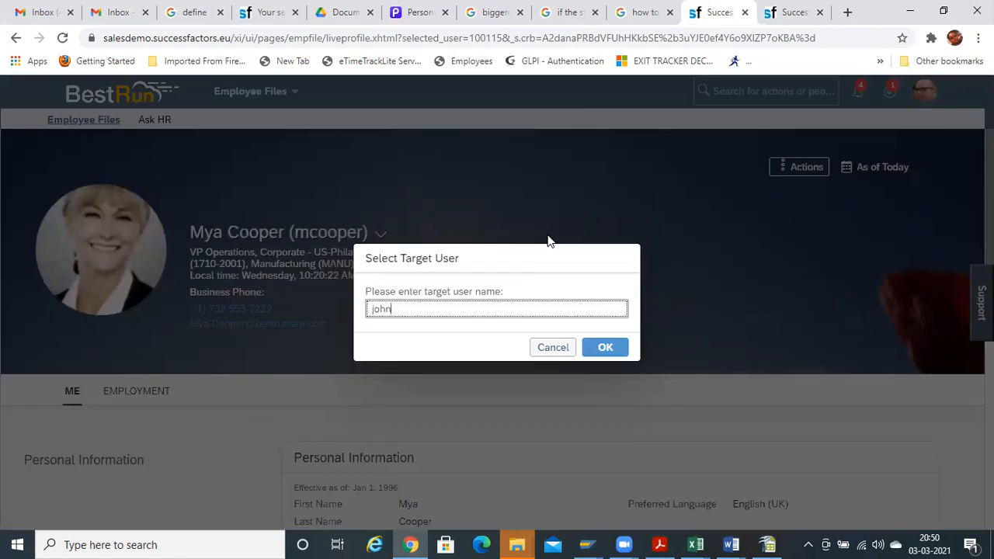
click(455, 354)
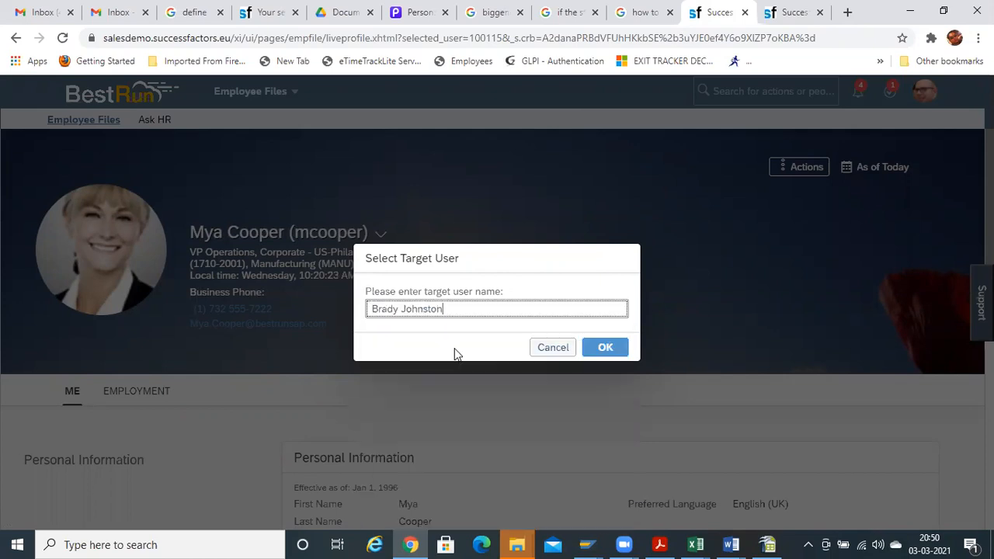
click(587, 354)
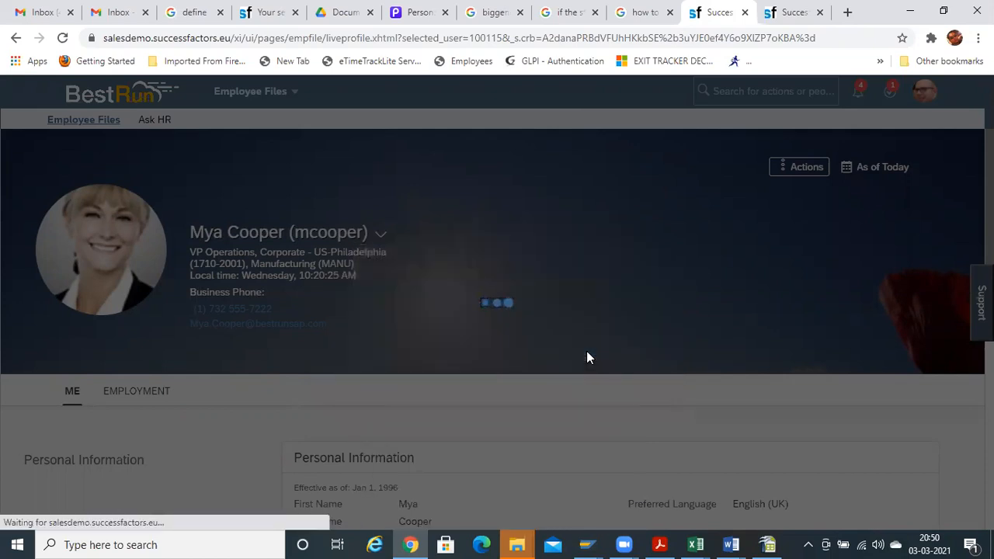
scroll(532, 274, down, 1)
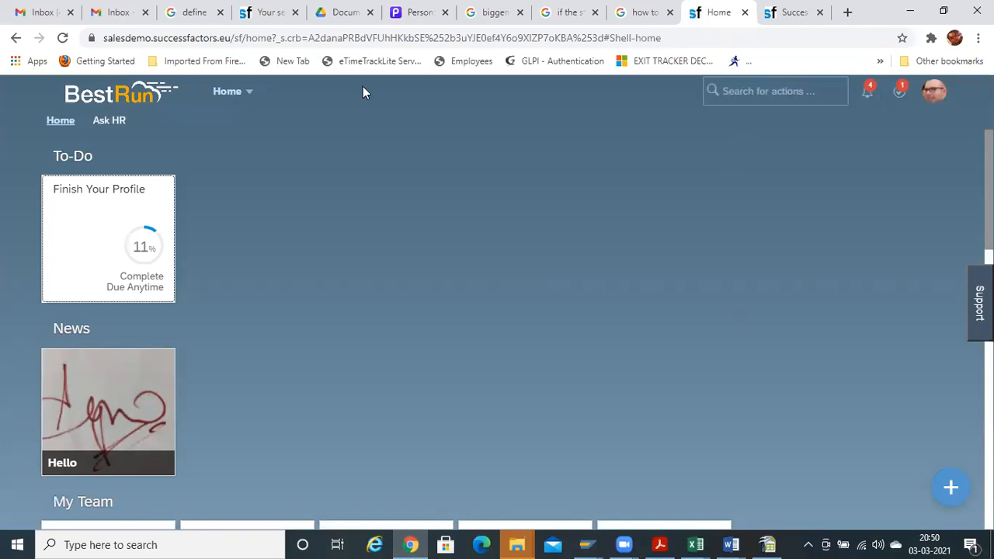
Go to Employee Files and open the VP Operations colleague's profile by searching for the first name
click(227, 90)
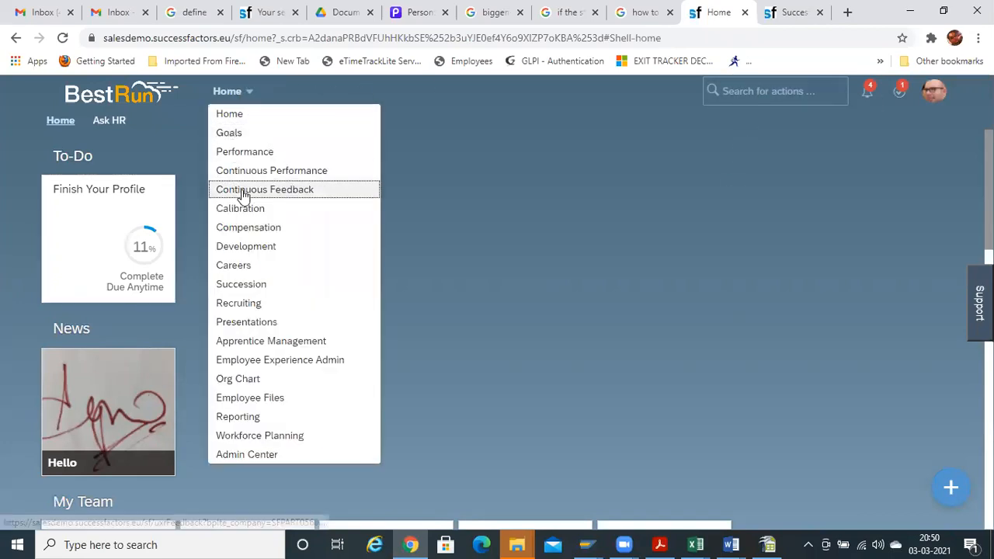
click(258, 399)
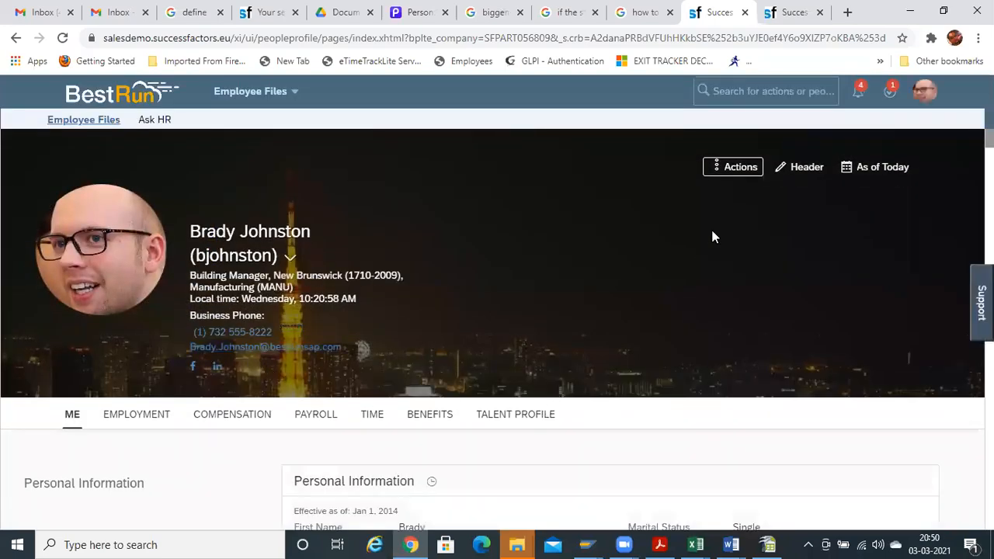
click(772, 94)
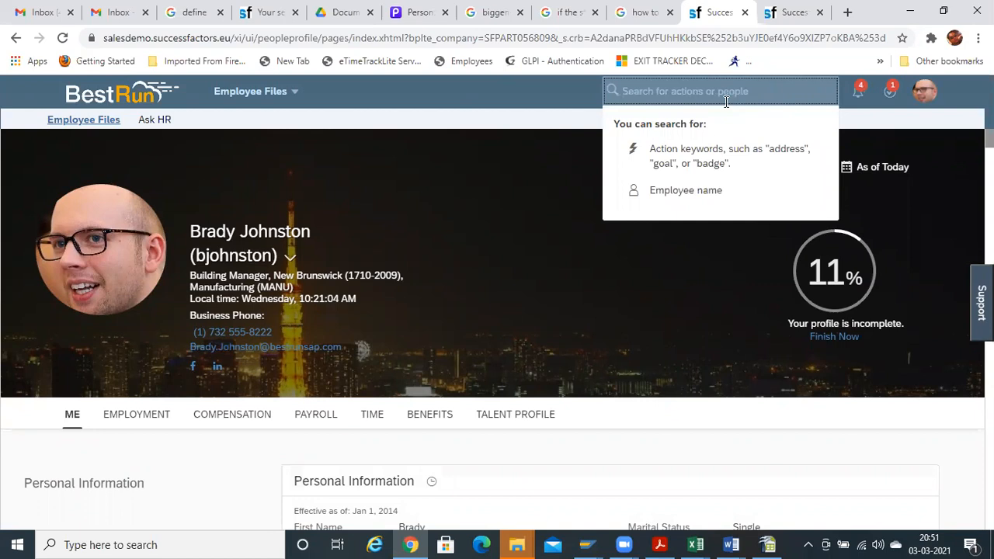
text(mya)
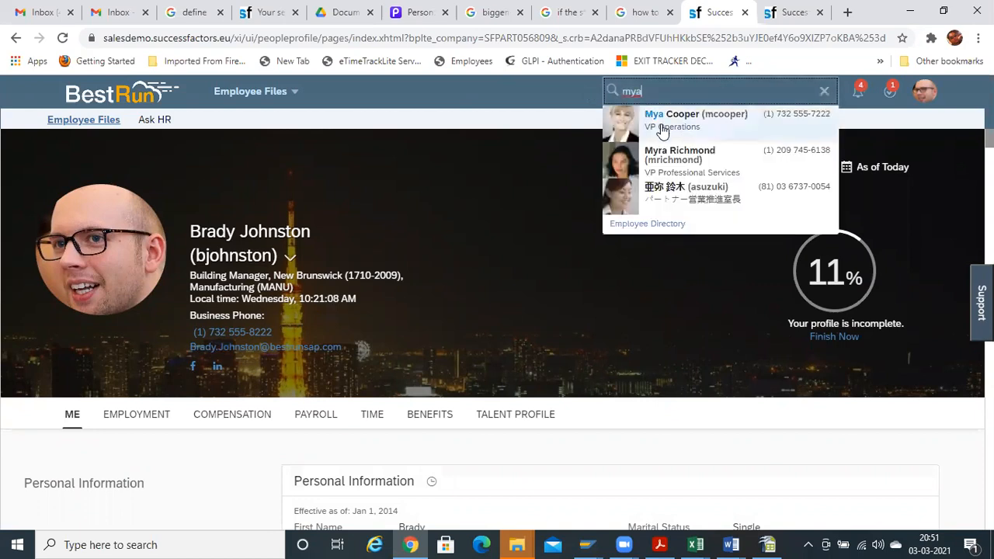
click(661, 131)
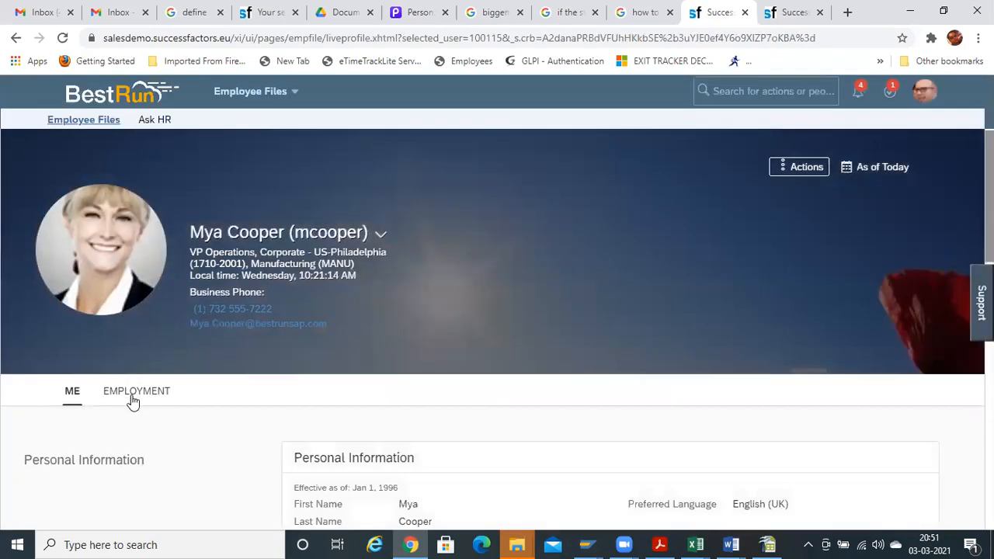
Examine the Me and Employment sections of the VP Operations colleague's profile for a badges block
click(134, 393)
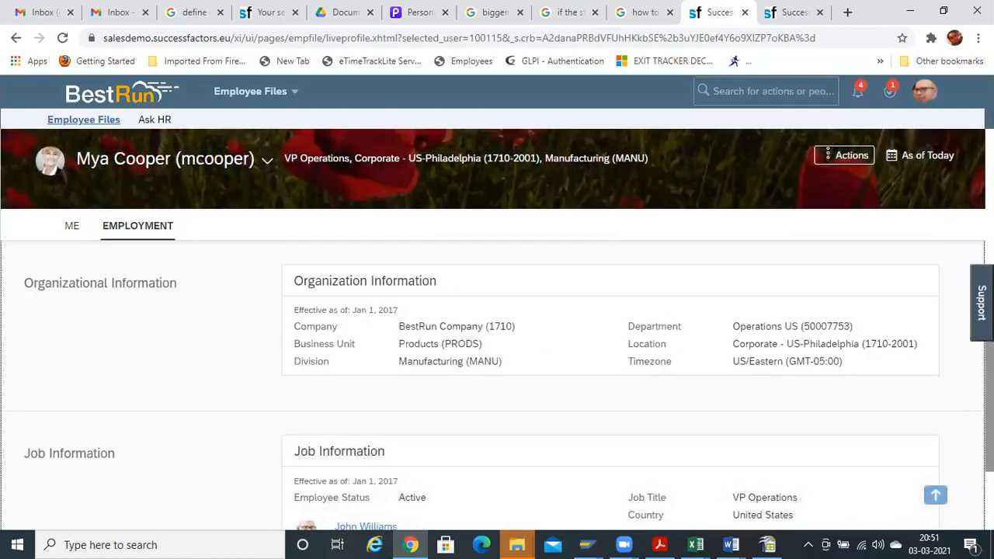
scroll(497, 329, up, 8)
scroll(497, 329, down, 3)
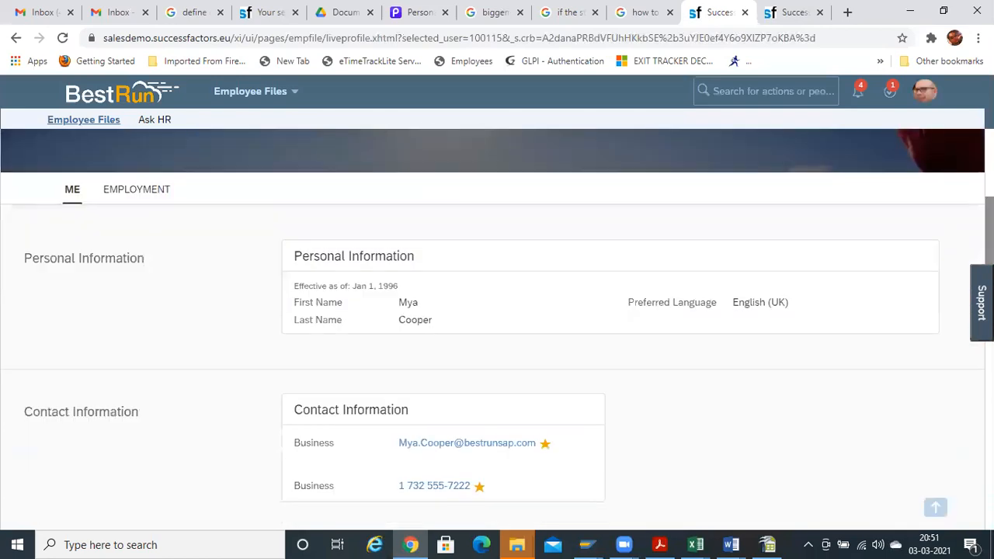
scroll(497, 329, down, 5)
scroll(497, 375, down, 2)
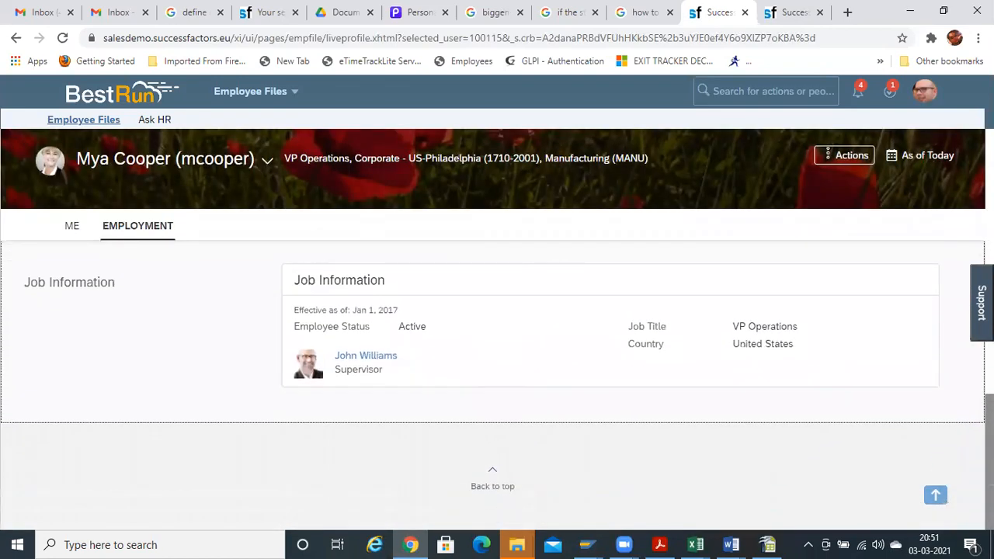
scroll(497, 330, up, 8)
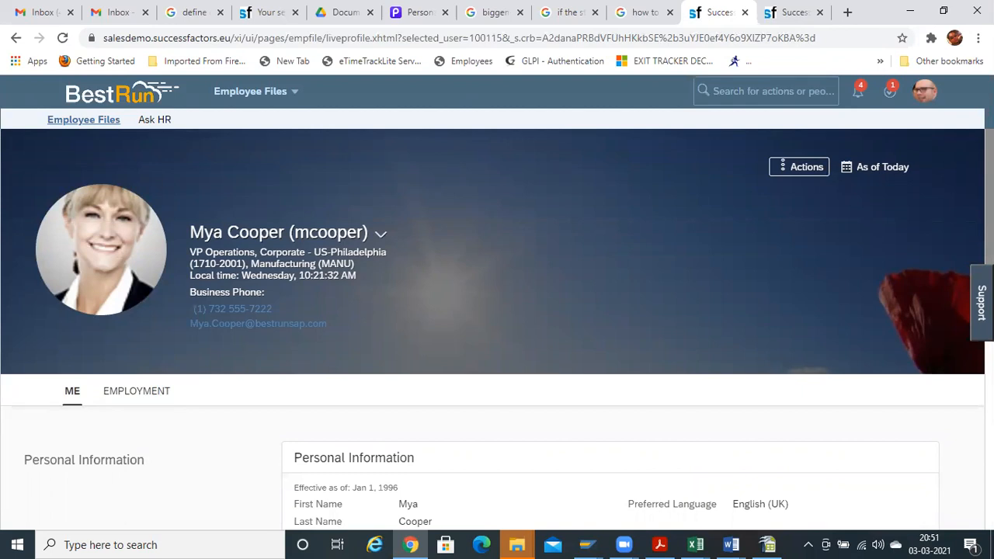
scroll(497, 329, down, 2)
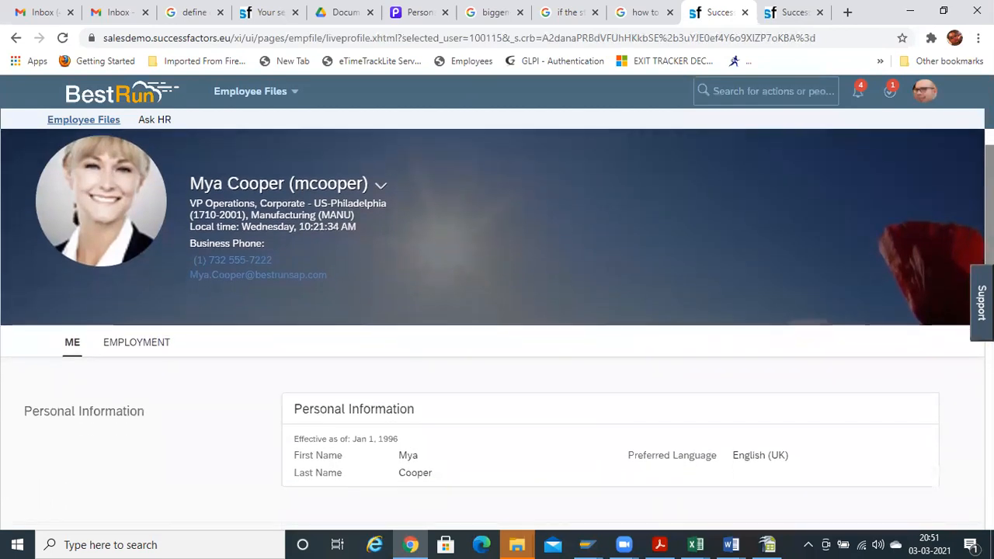
scroll(497, 349, down, 10)
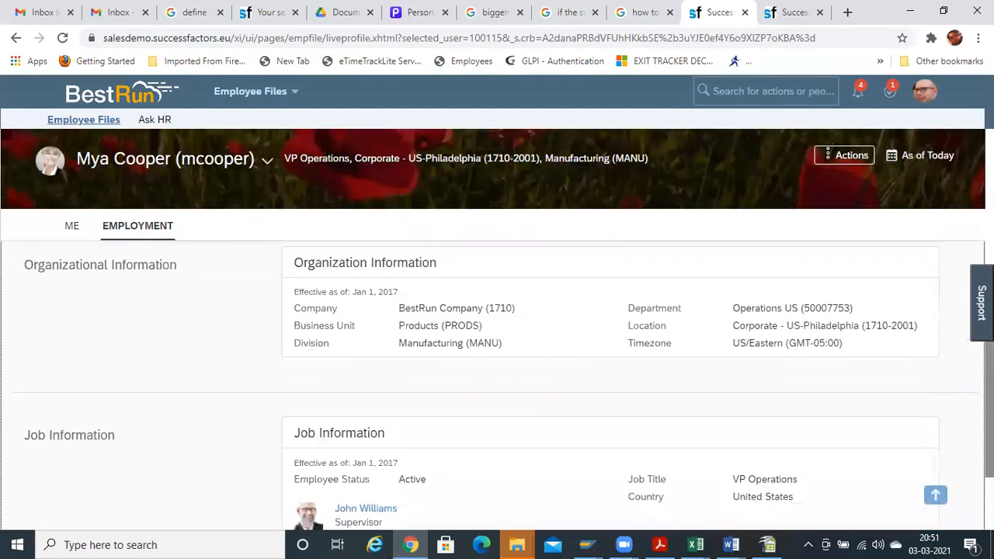
drag(990, 456, 989, 232)
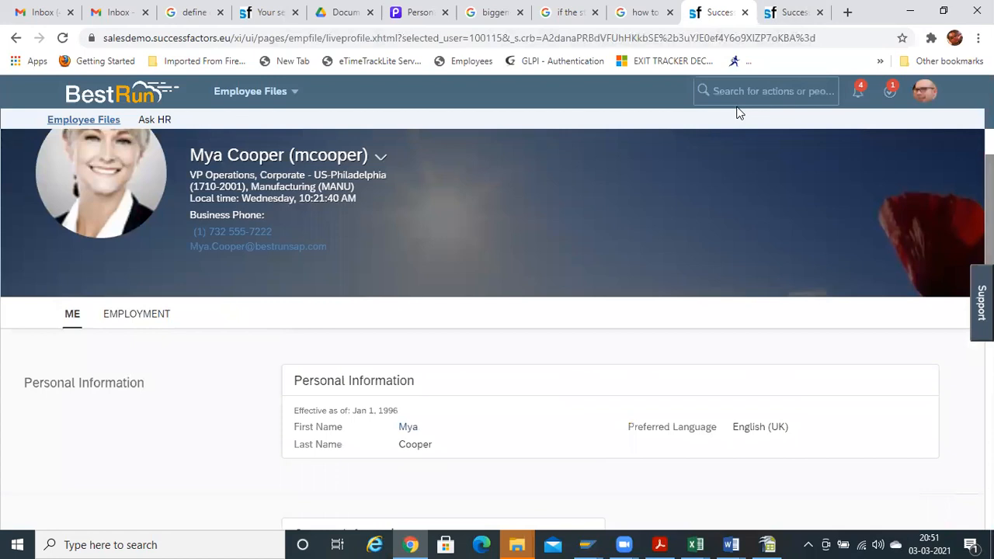
click(915, 93)
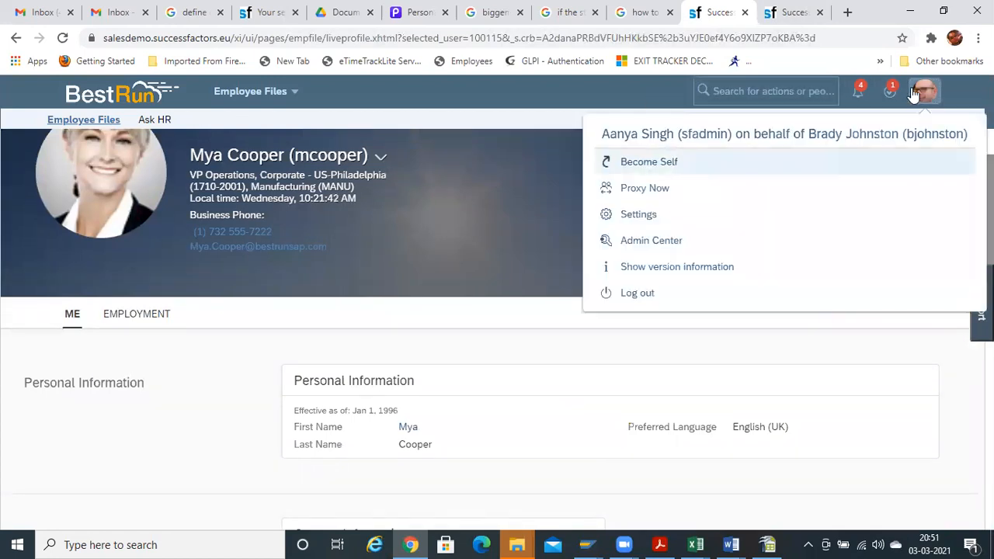
click(809, 83)
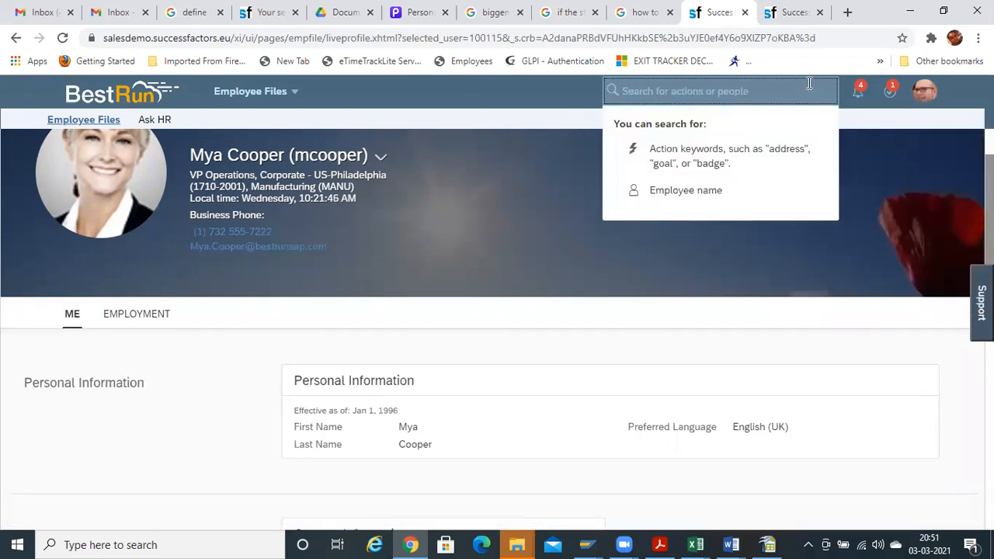
text(view user)
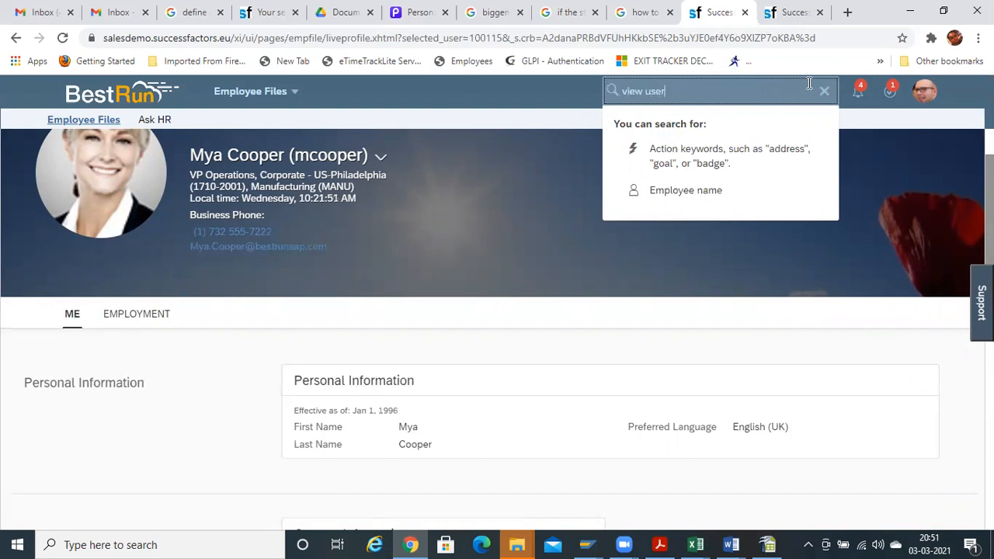
key(Return)
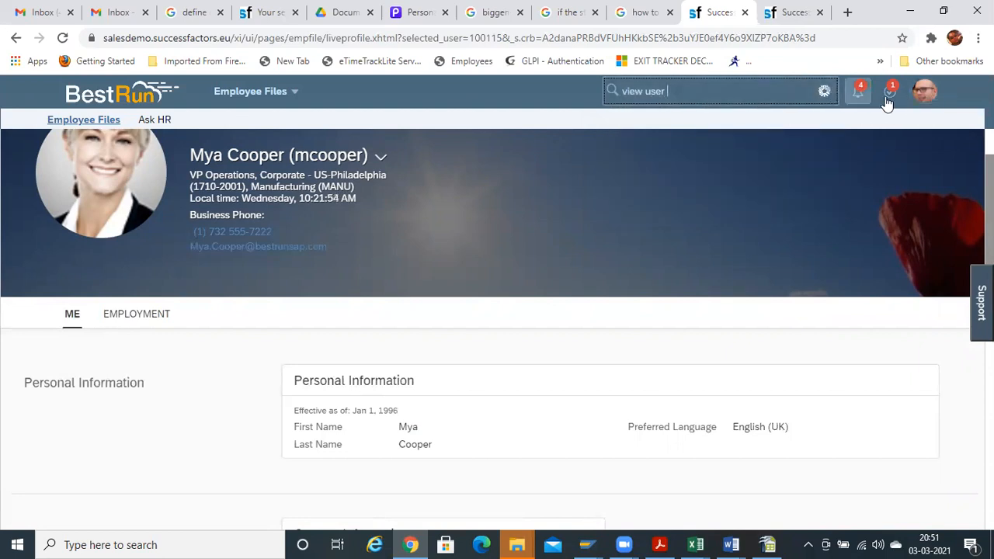
End the proxy session by becoming self again and open the View User Permission page through the action search
click(926, 92)
click(694, 162)
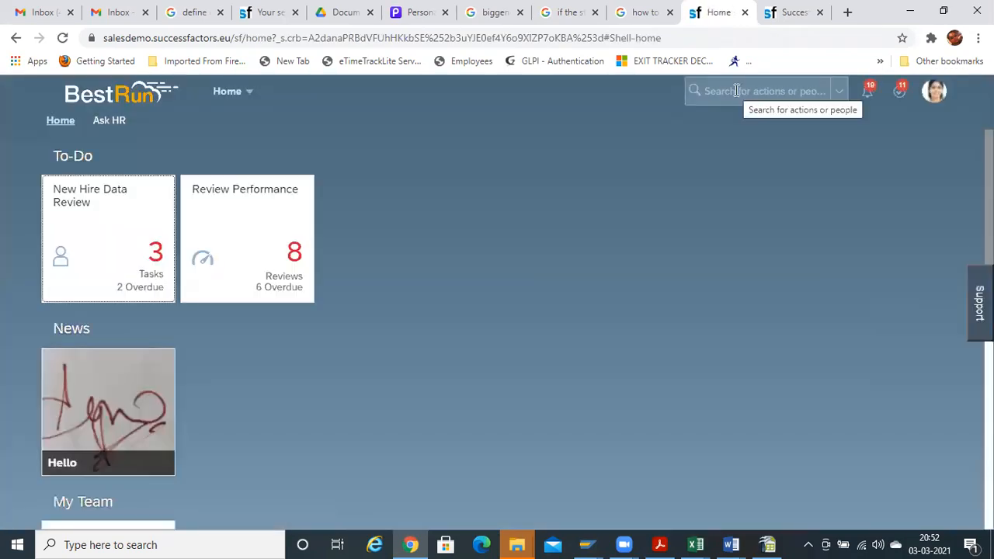
click(724, 90)
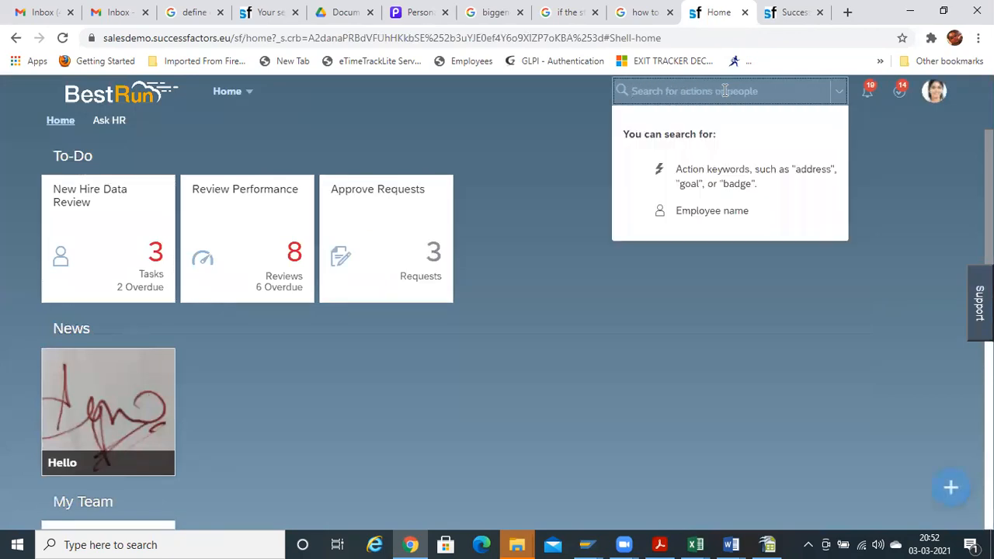
text(vie)
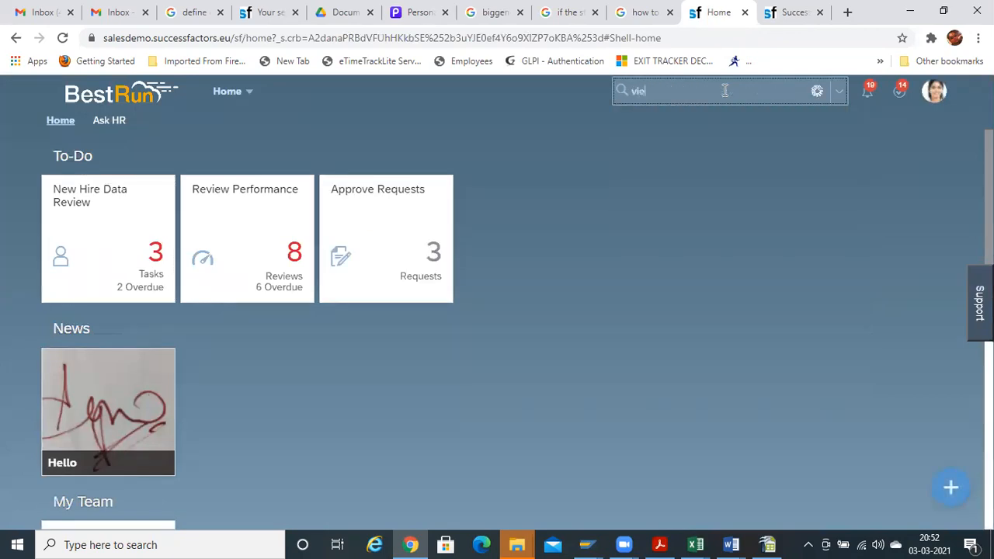
text(w user p)
text(erm)
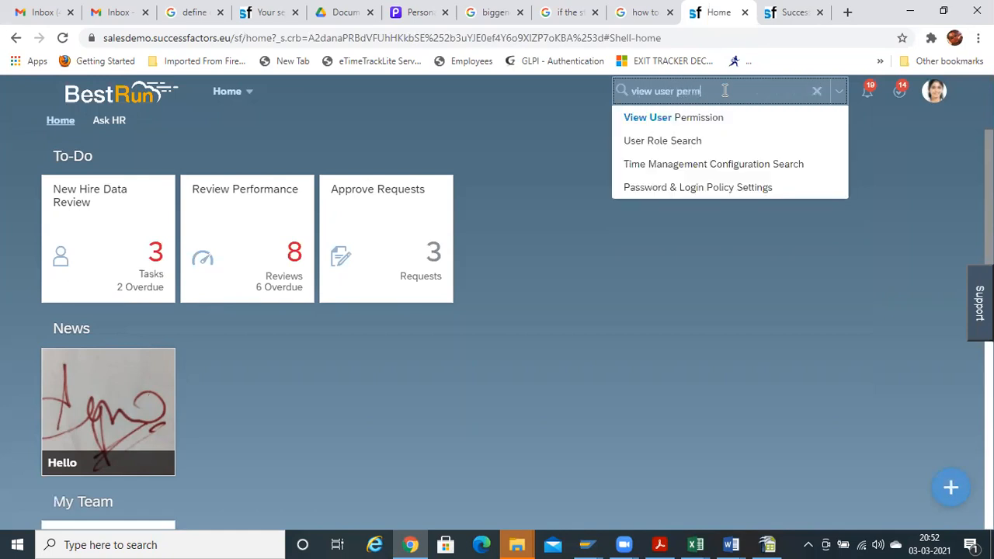
text(i)
key(Return)
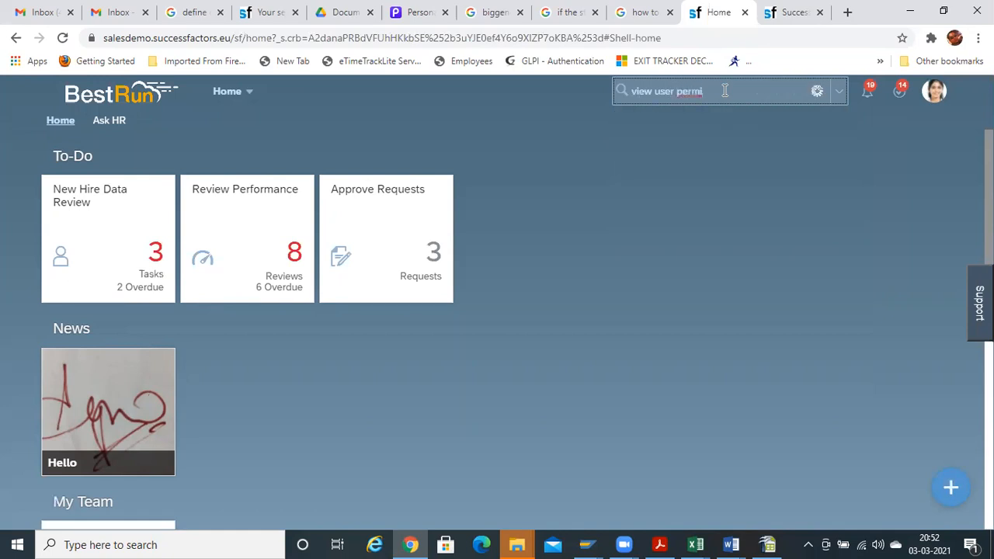
key(Down)
key(Return)
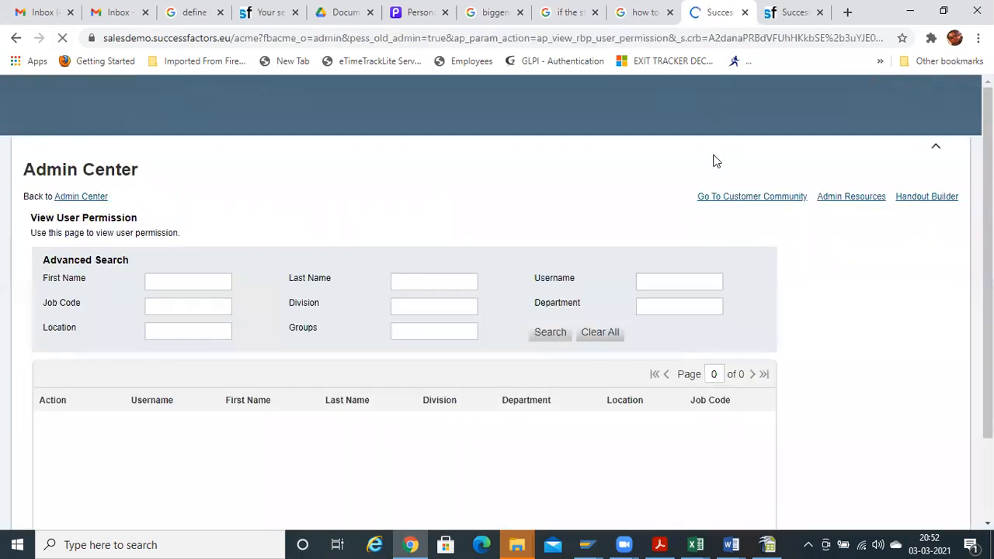
Find the Building Manager employee by first name and examine which permission roles grant User Login, including All Employee Search and Login (New)
click(164, 248)
text(b)
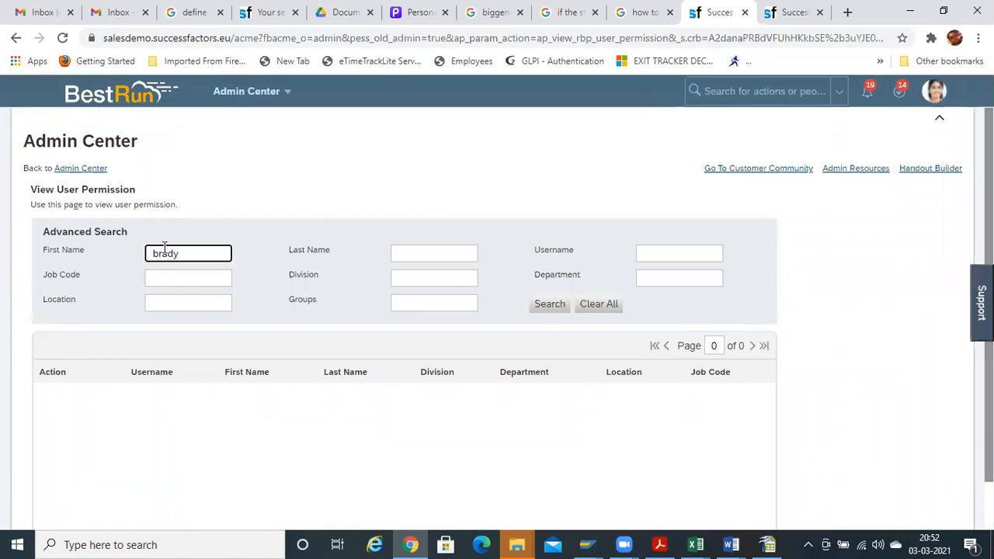
text(rady)
key(Return)
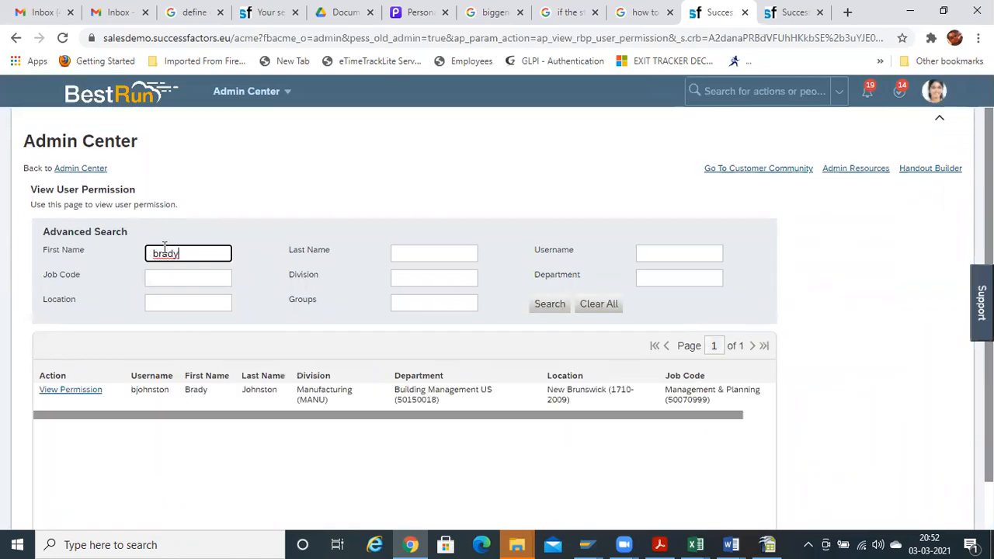
click(68, 391)
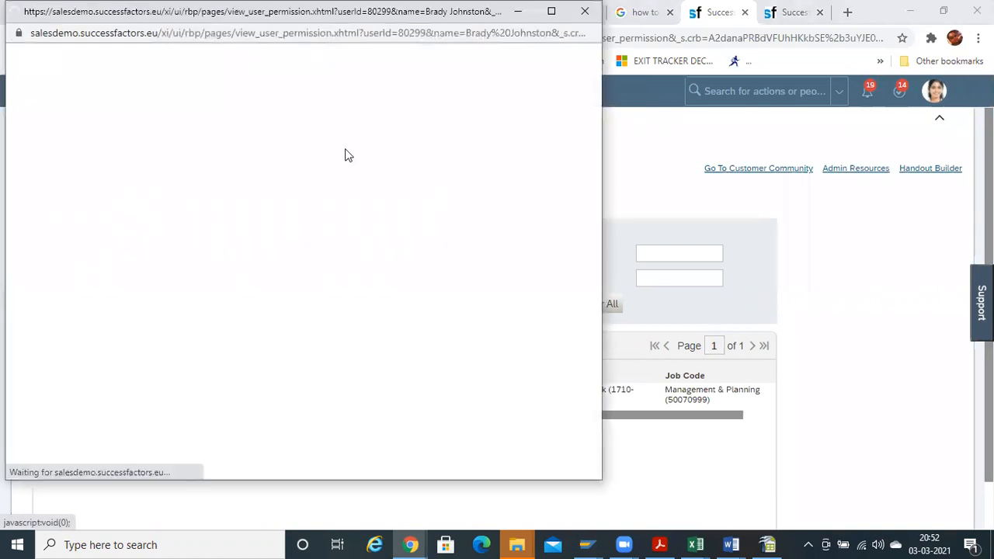
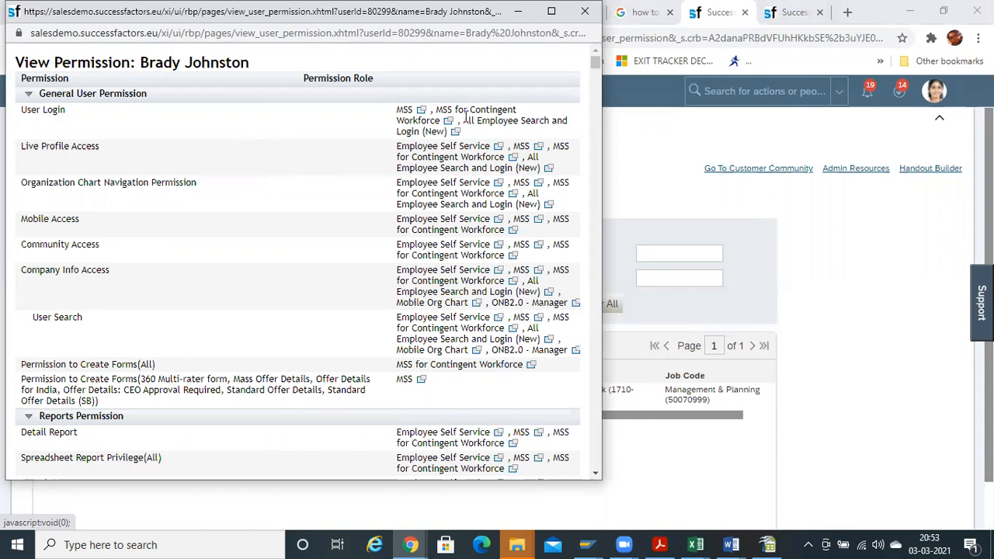
drag(472, 120, 448, 134)
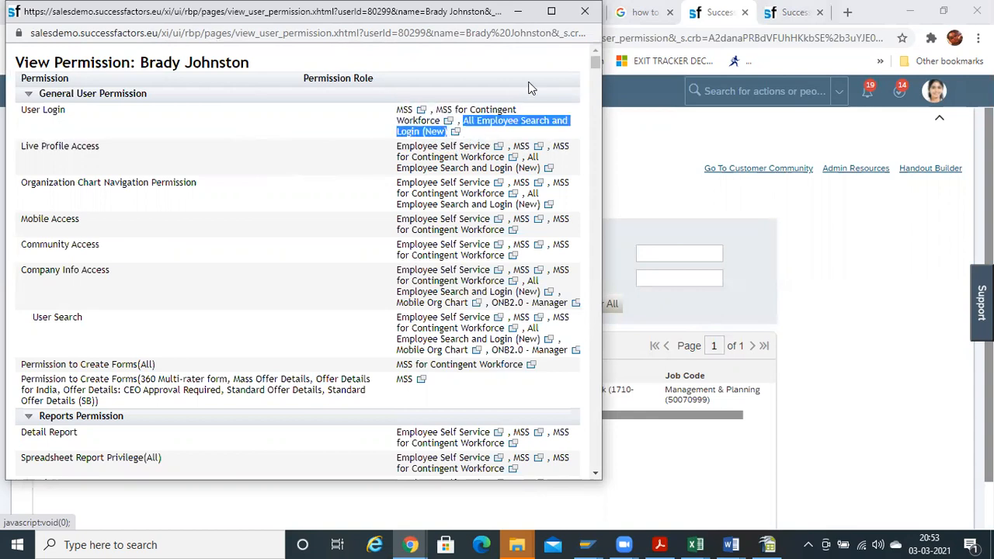
click(584, 11)
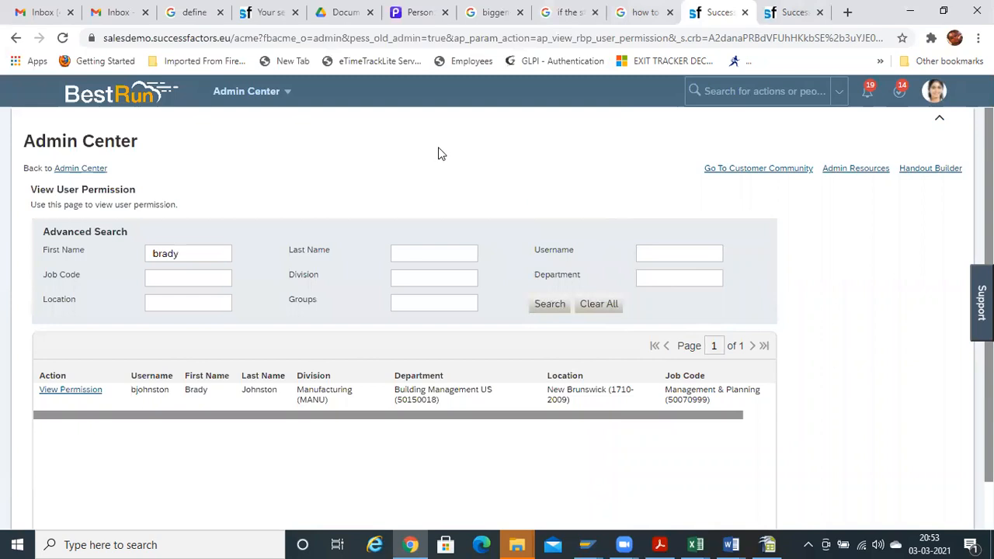
click(761, 94)
text(mya)
key(Return)
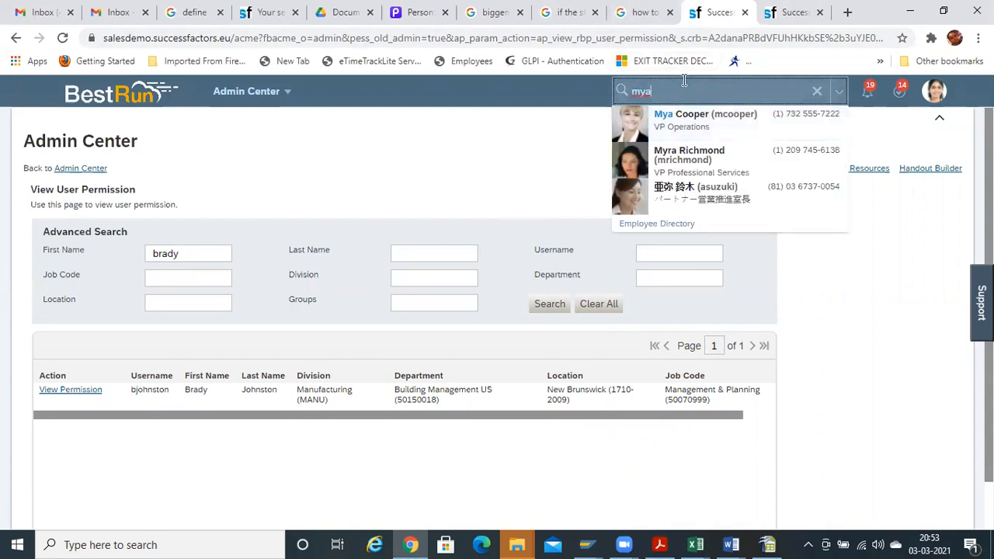
click(534, 127)
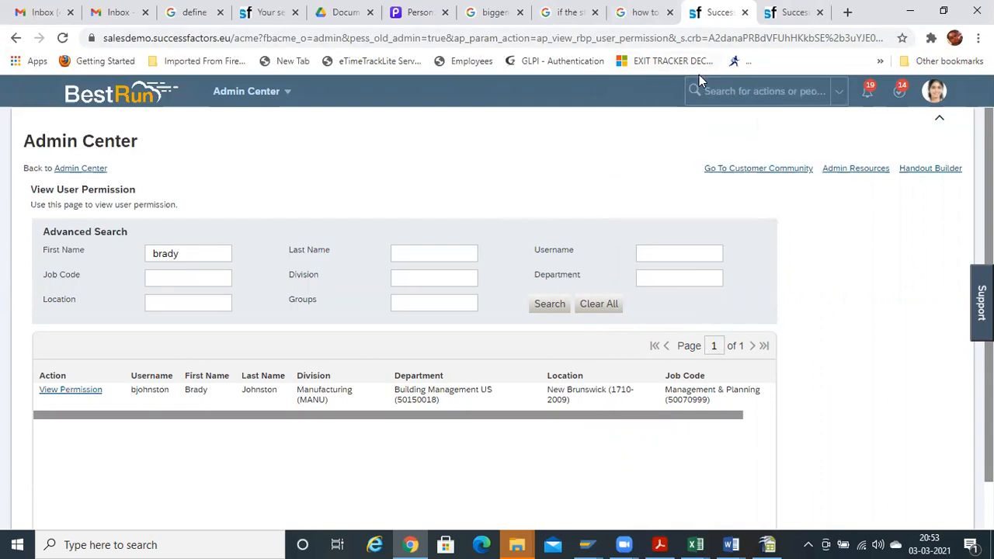
Duplicate the View User Permission tab and open the Talent Profile section of the VP Operations colleague's profile in the copy
right_click(700, 18)
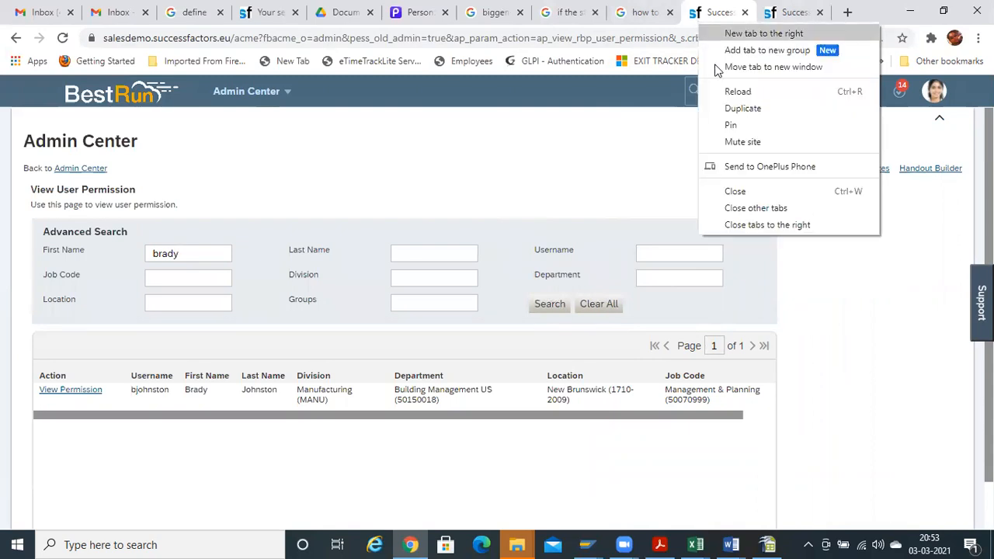
click(739, 109)
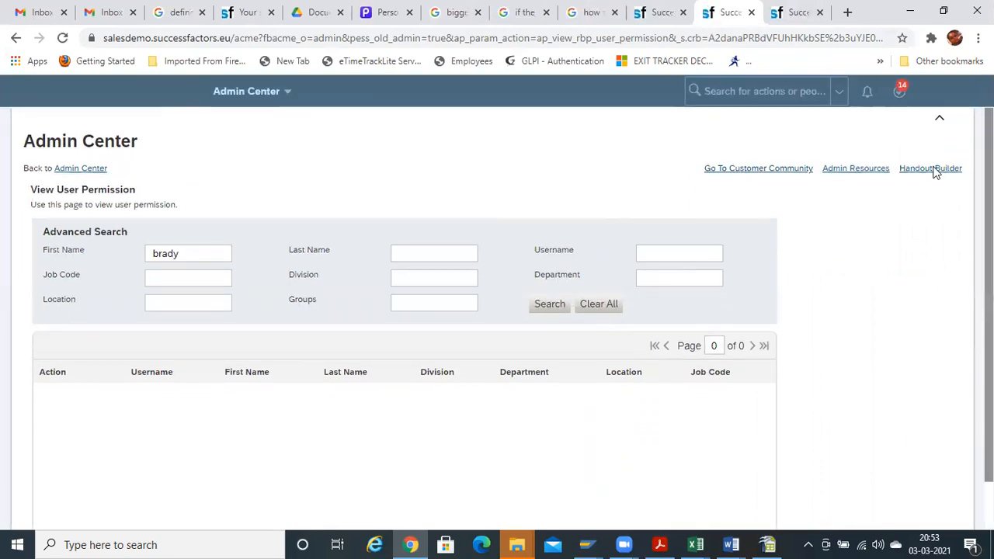
click(738, 90)
text(mya)
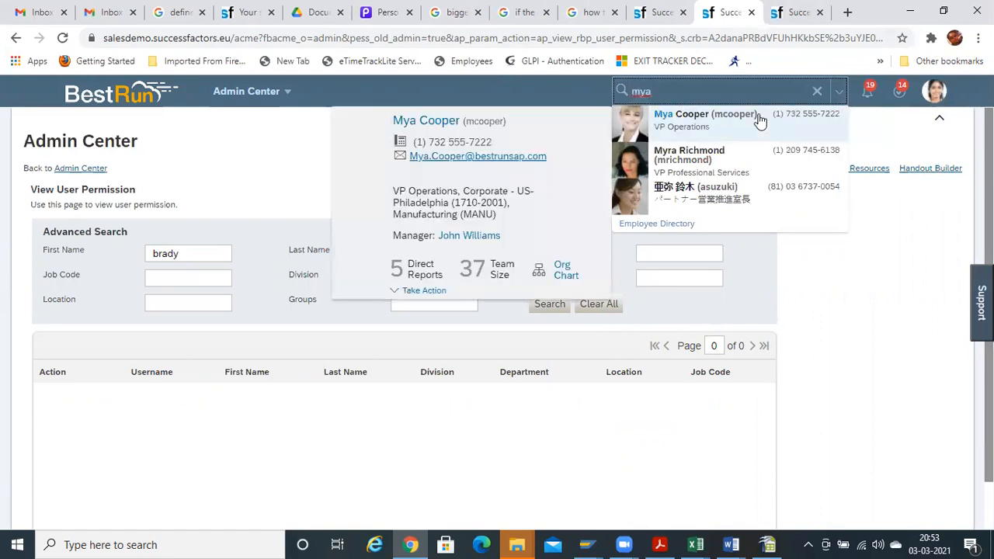
click(731, 125)
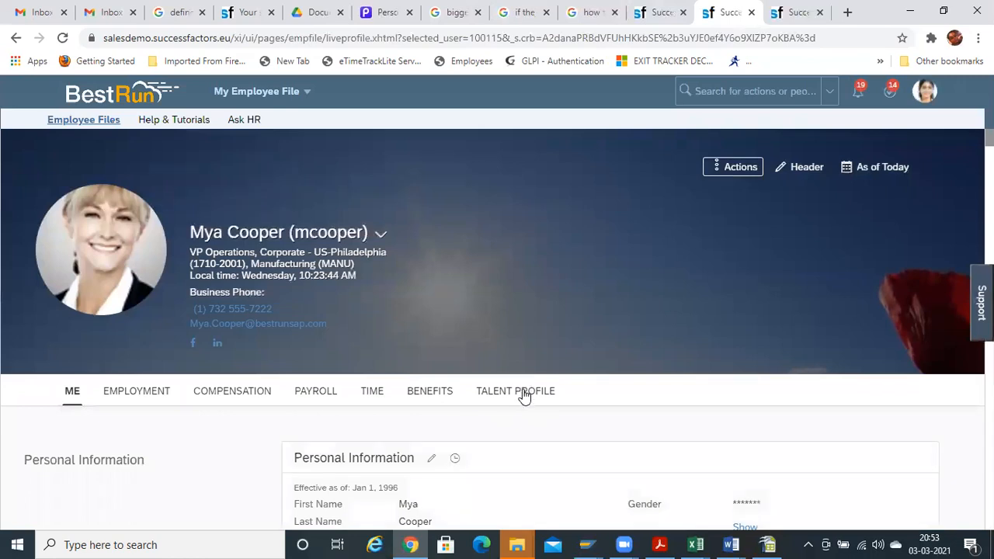
click(522, 392)
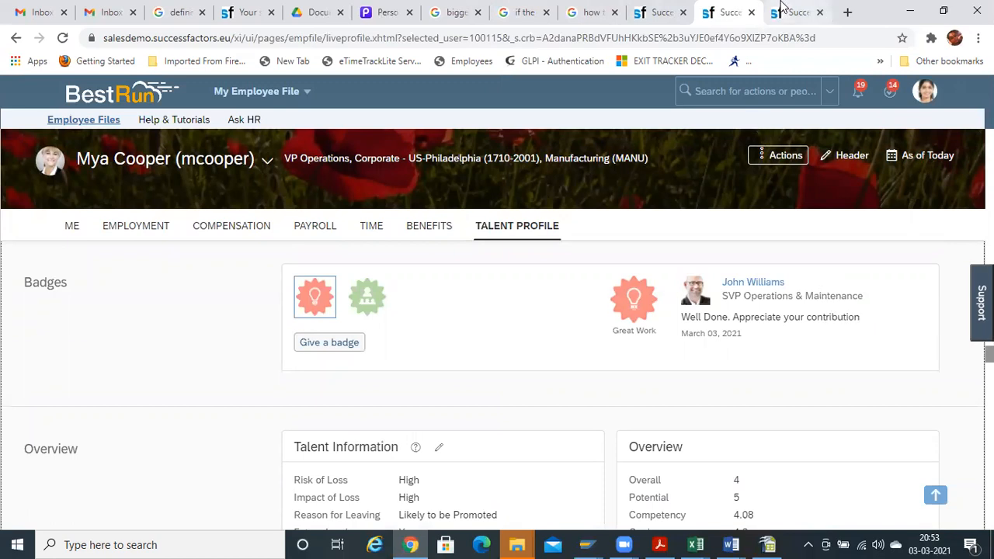
Switch to the browser tab with the Permission Role List and log out of the admin account
click(782, 8)
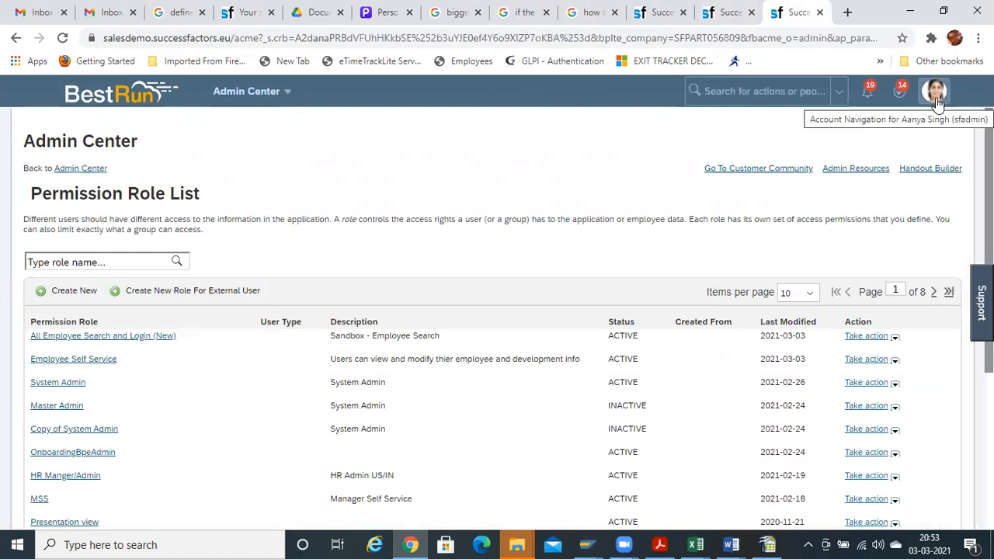
click(730, 91)
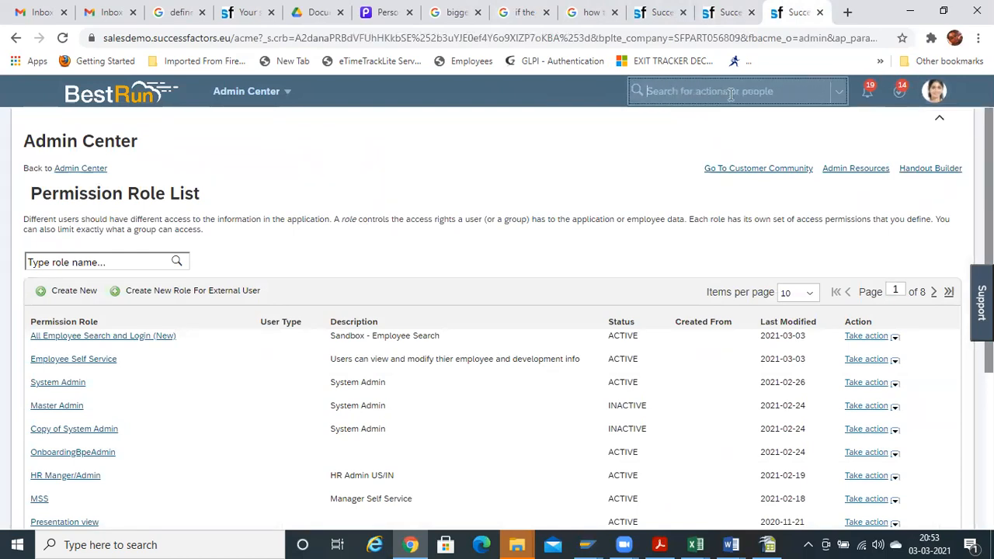
click(934, 91)
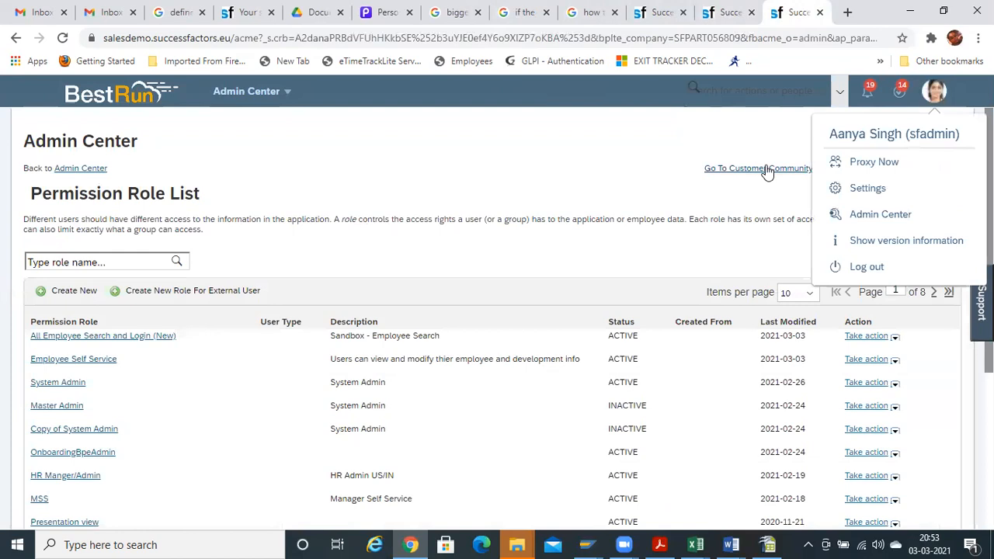
click(839, 265)
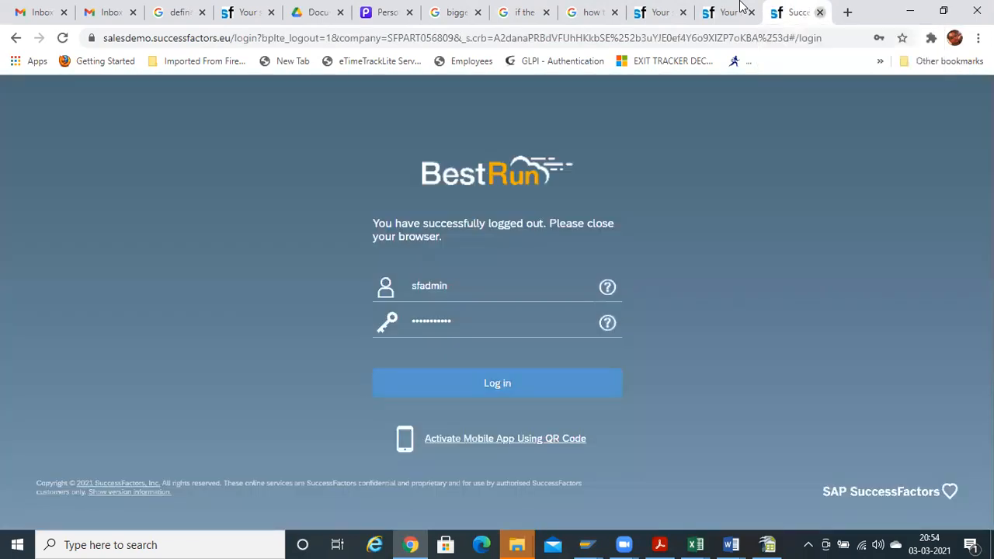
Close the two extra SuccessFactors tabs and log in again from the timed-out session with the saved admin credentials
key(ctrl+w)
key(ctrl+w)
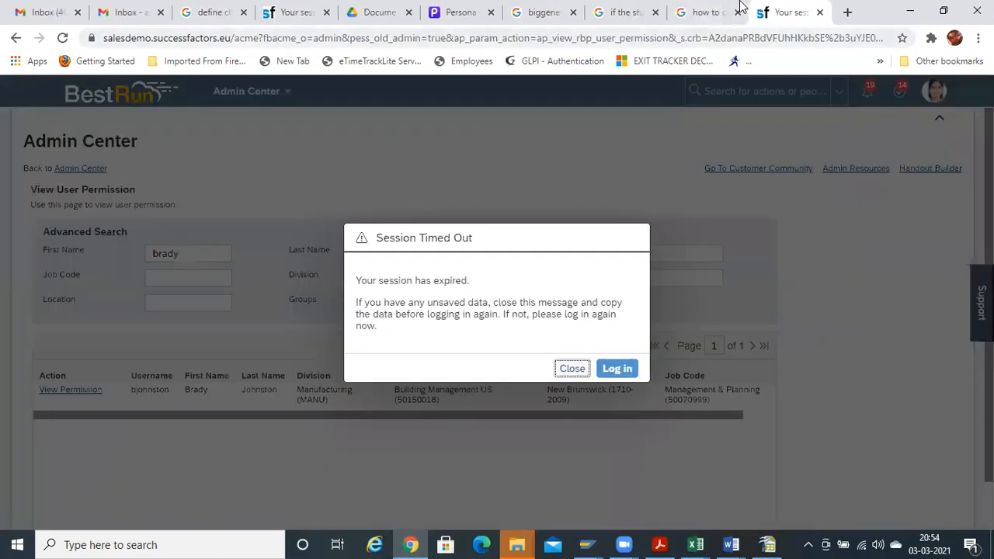
key(Return)
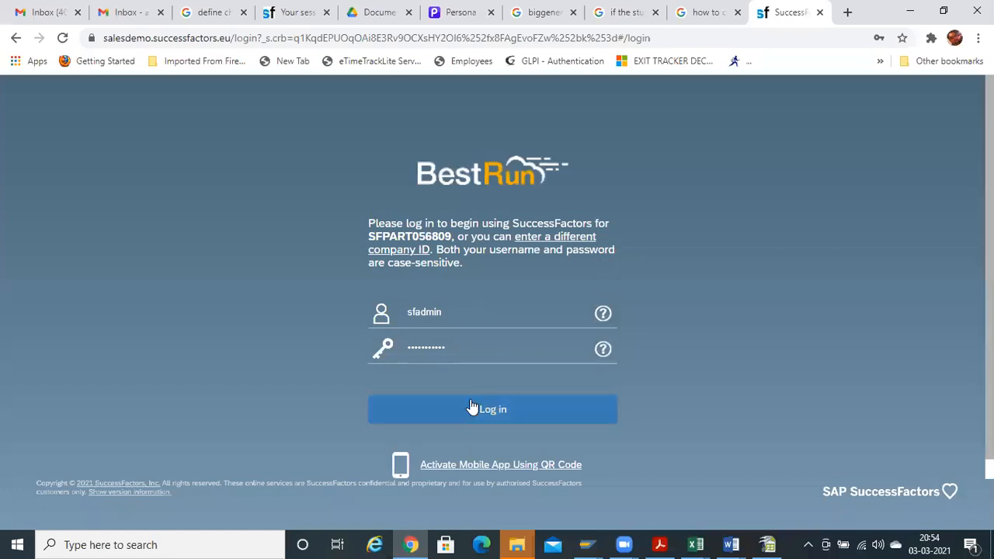
click(470, 402)
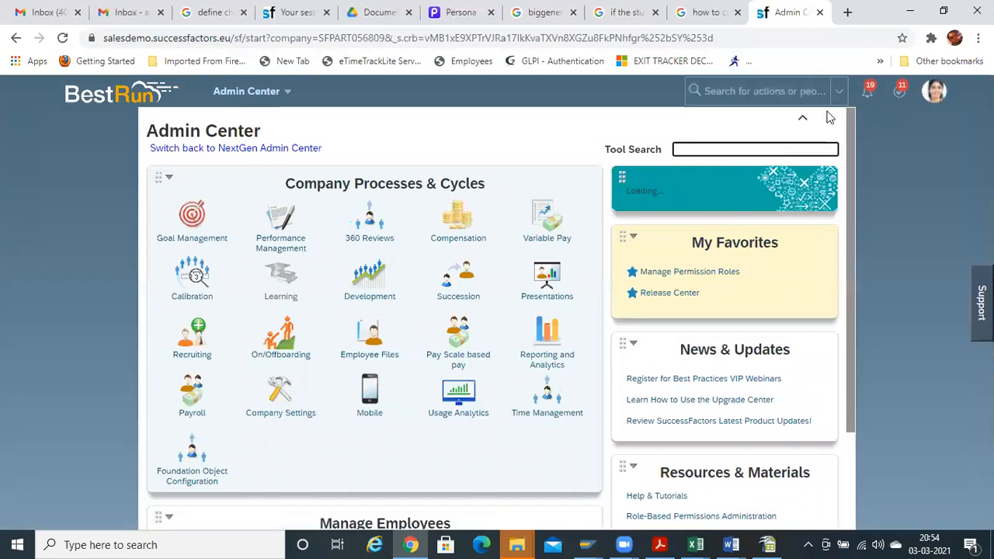
Start a new proxy session with the Building Manager employee as the target user
click(934, 91)
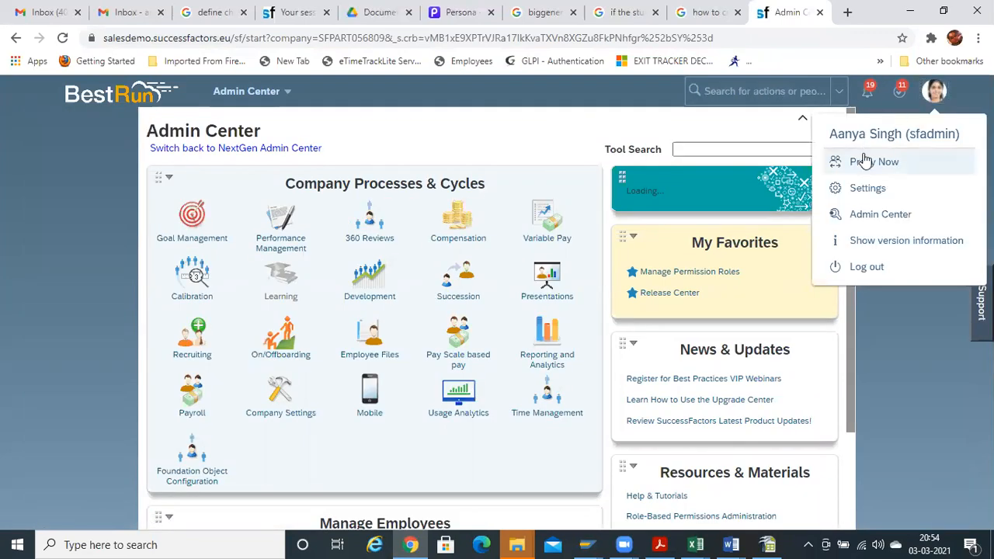
click(865, 161)
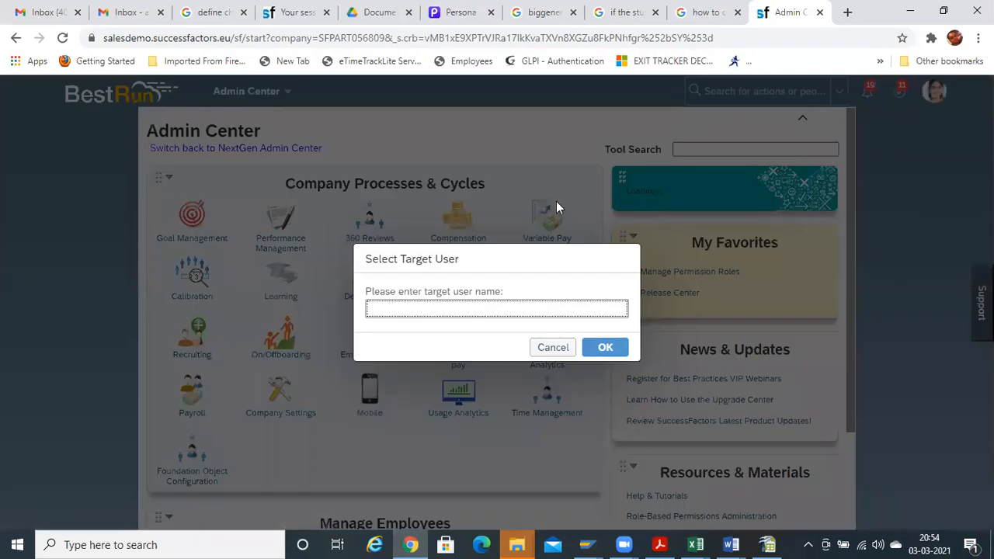
text(brady)
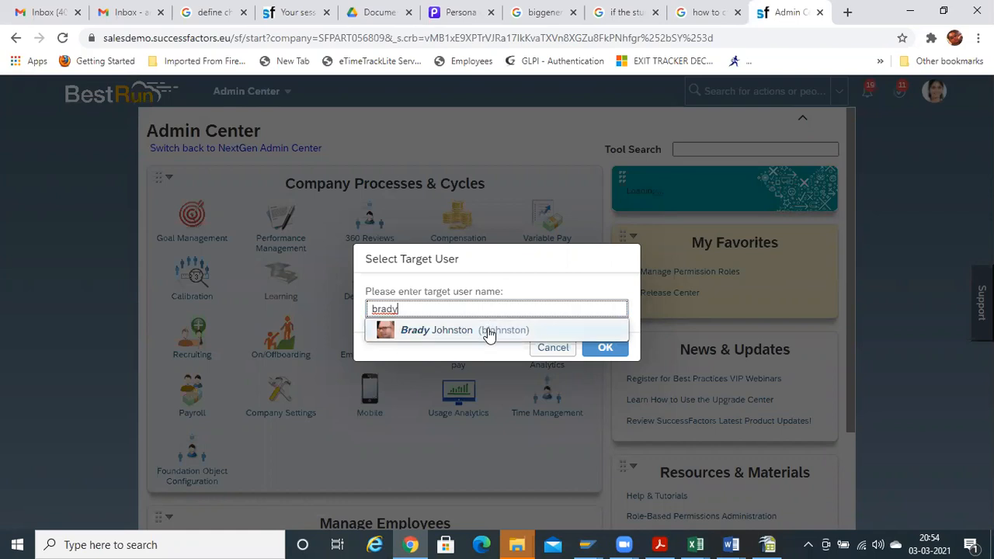
click(489, 330)
click(606, 350)
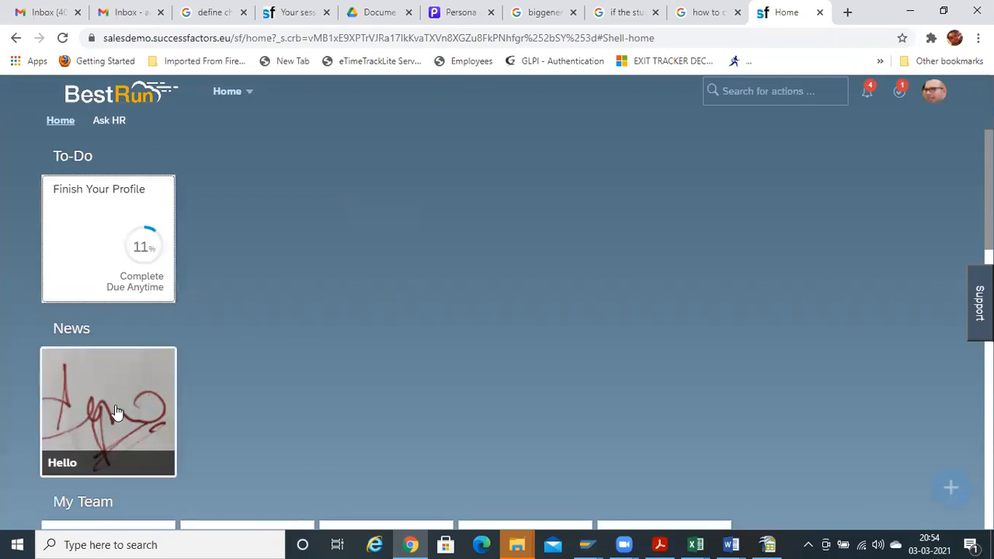
Search for the VP Operations colleague and look through the Me section of her profile
click(742, 92)
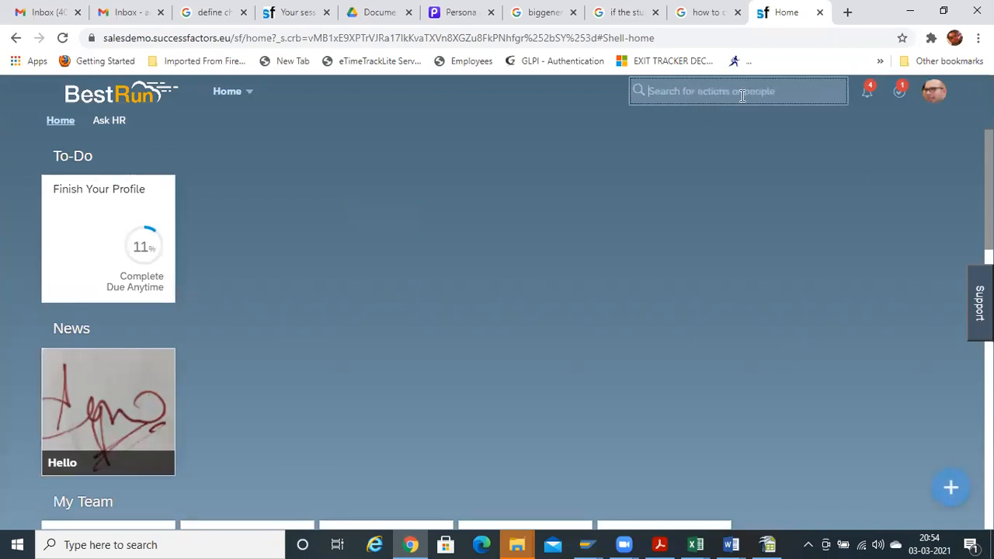
text(mya)
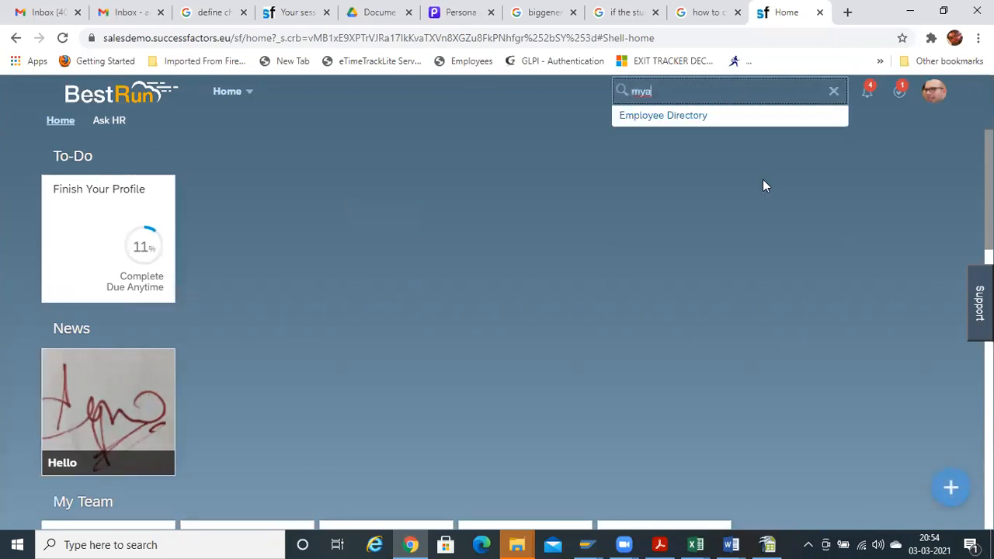
click(716, 136)
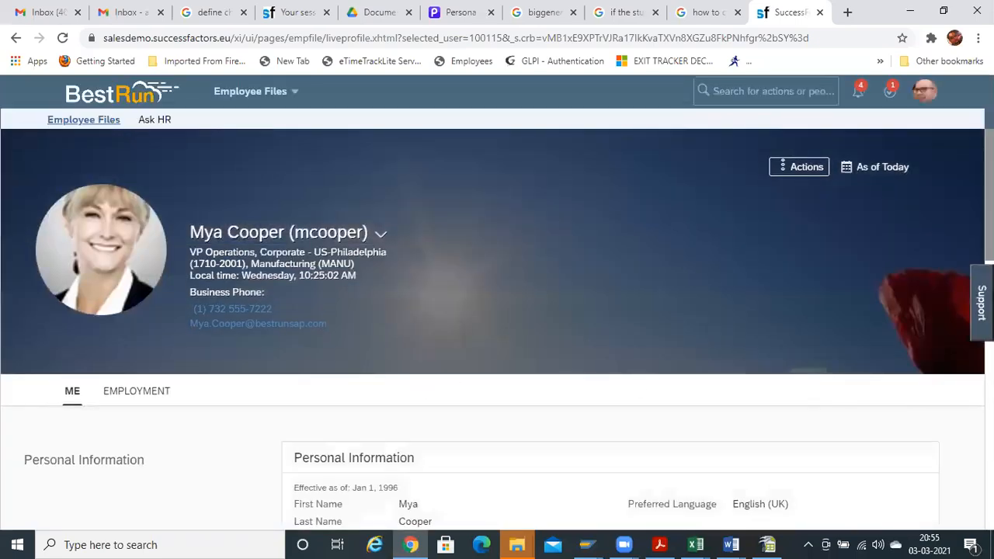
scroll(497, 349, down, 8)
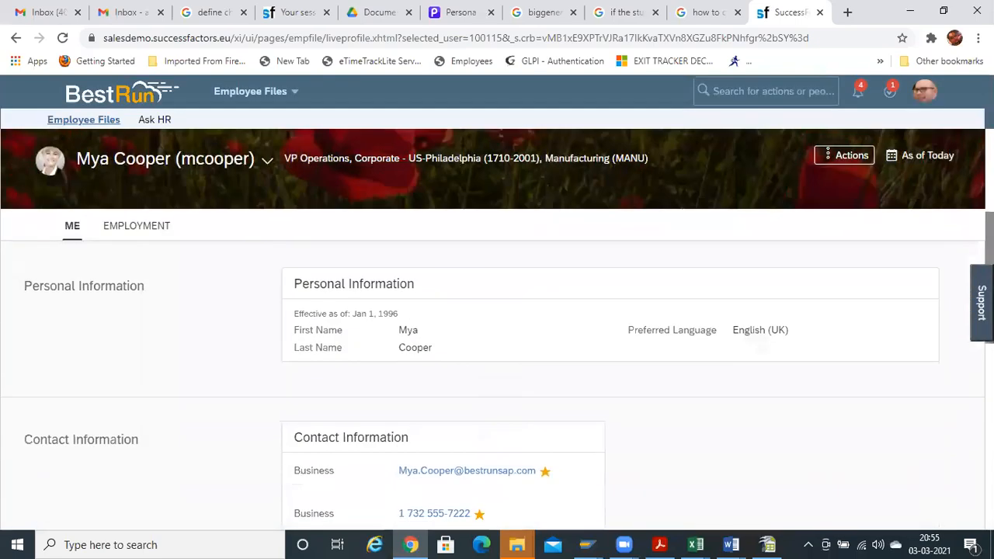
click(936, 500)
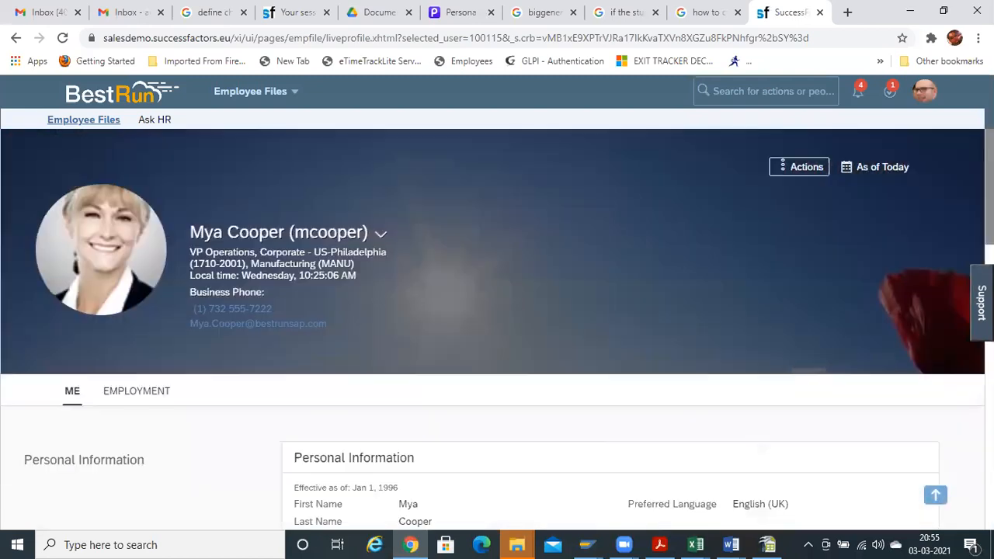
End the proxy session to return to the admin account and duplicate its Home browser tab
click(924, 91)
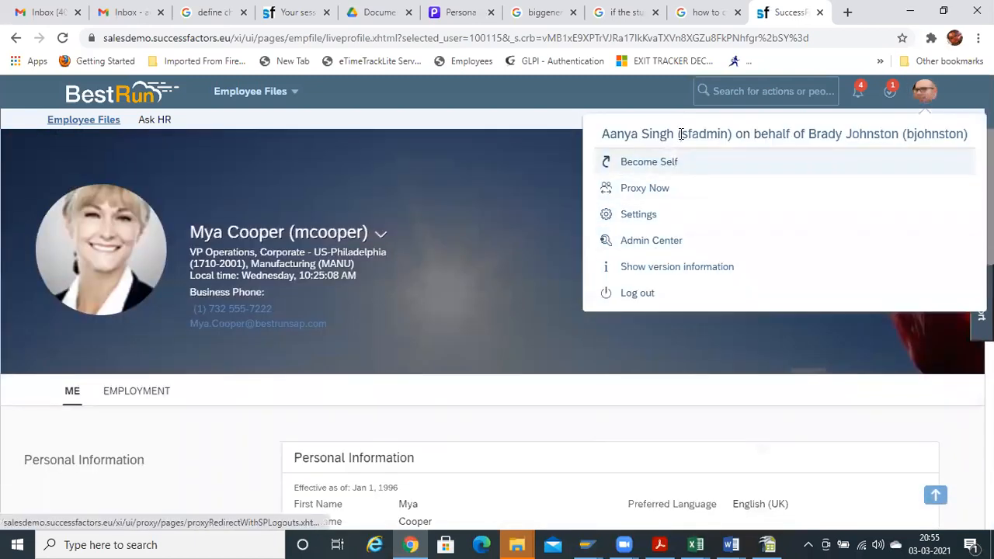
click(679, 162)
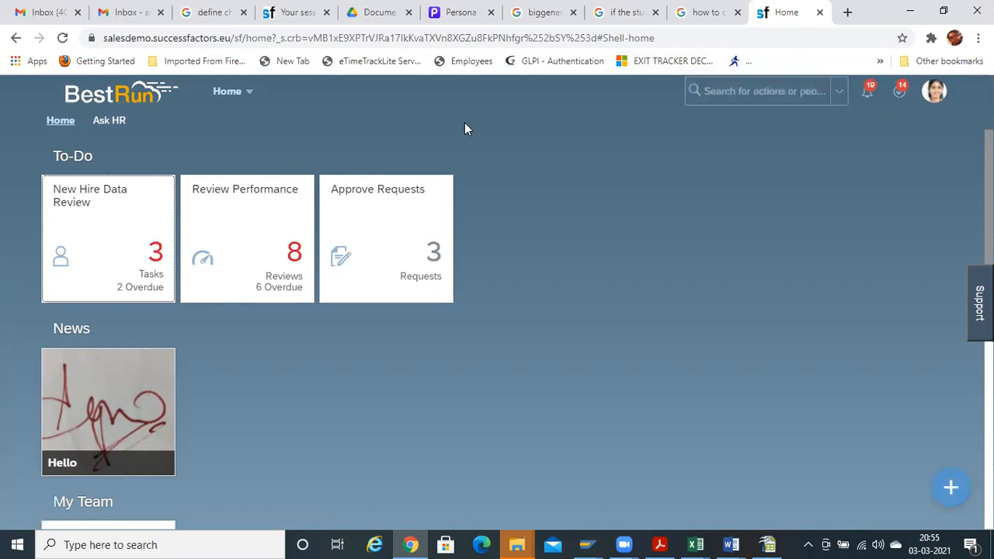
right_click(783, 13)
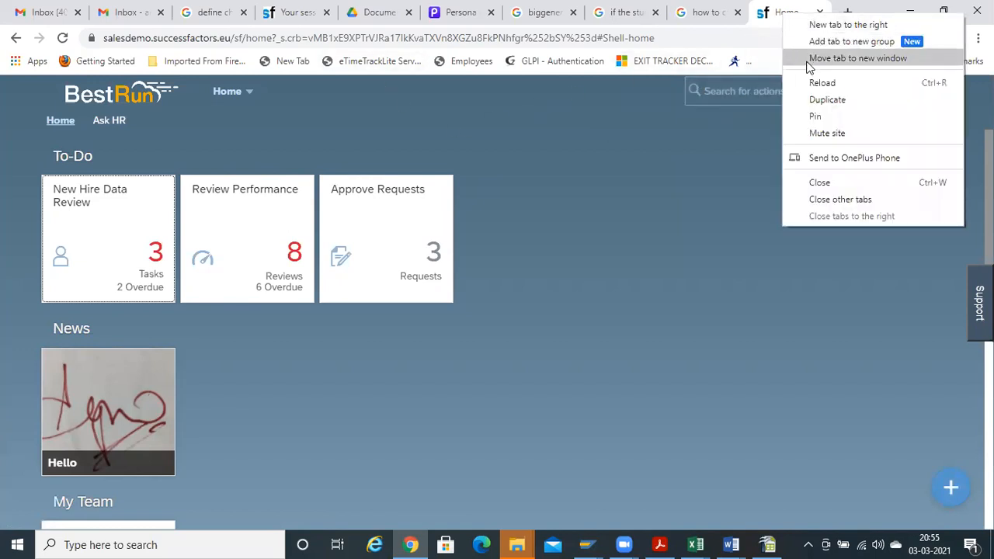
click(827, 102)
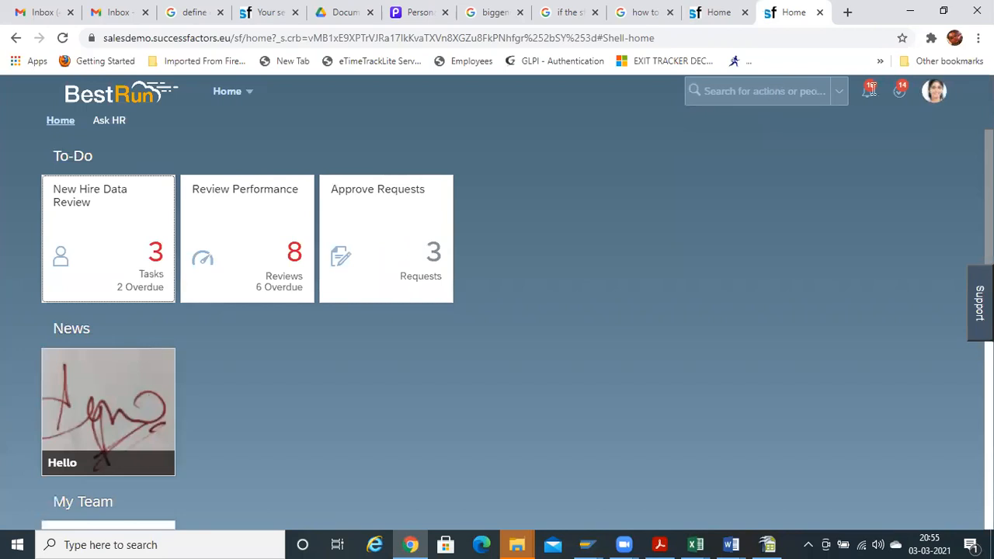
Search for "permission role" in the duplicated tab and open the permission settings of the All Employee Search and Login (New) role
click(772, 87)
text(pa)
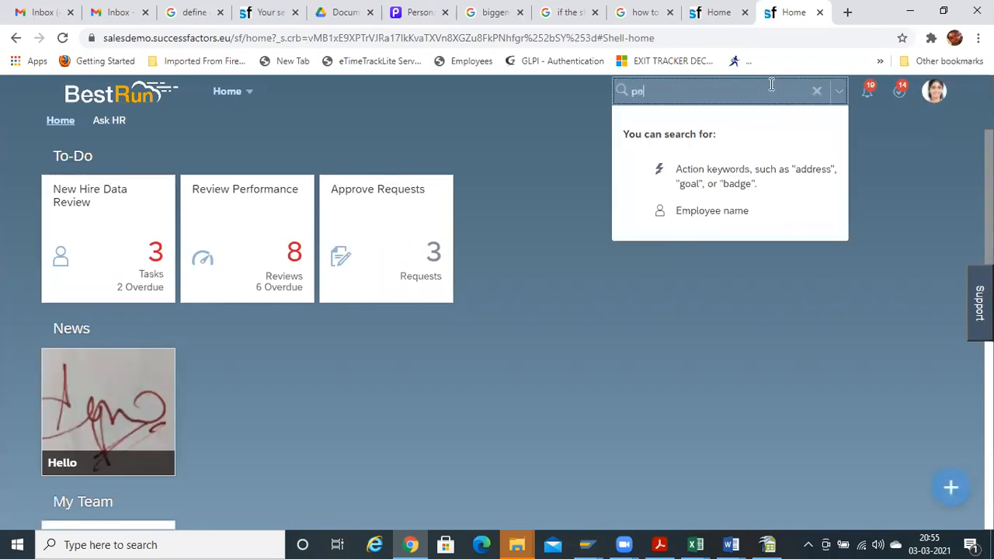
text( role)
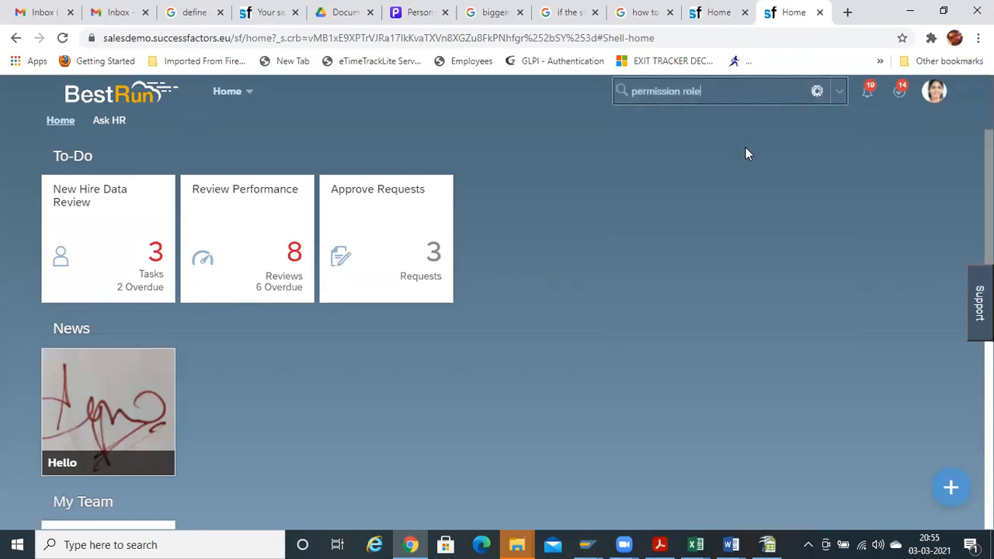
click(723, 164)
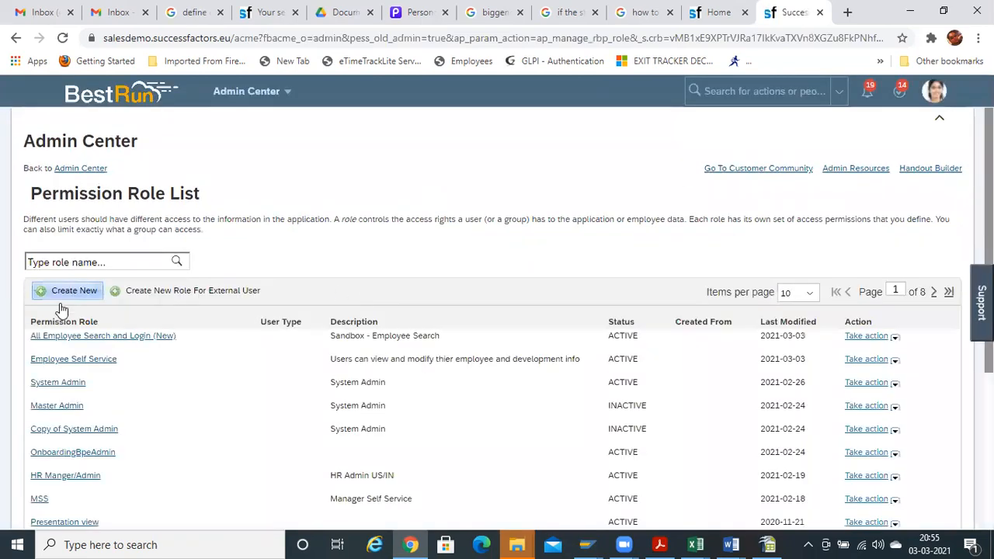
click(87, 339)
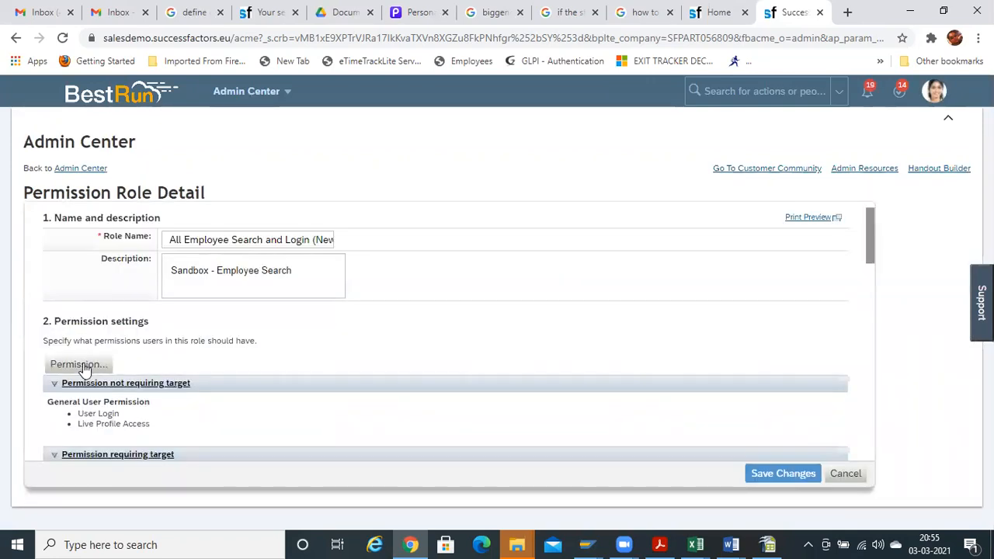
click(81, 365)
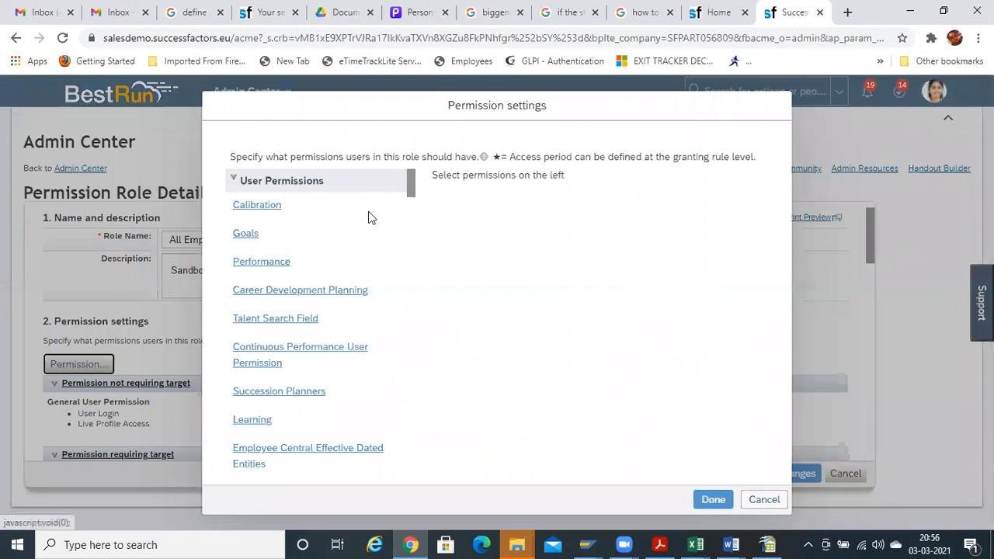
Search for "badge" in the role's Employee Views and Employee Data permissions
scroll(409, 198, down, 3)
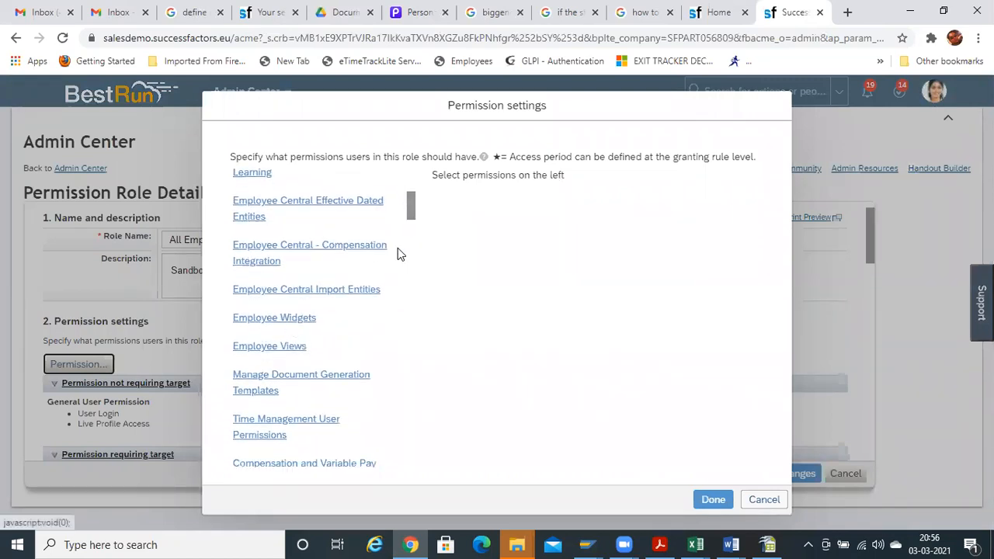
click(285, 356)
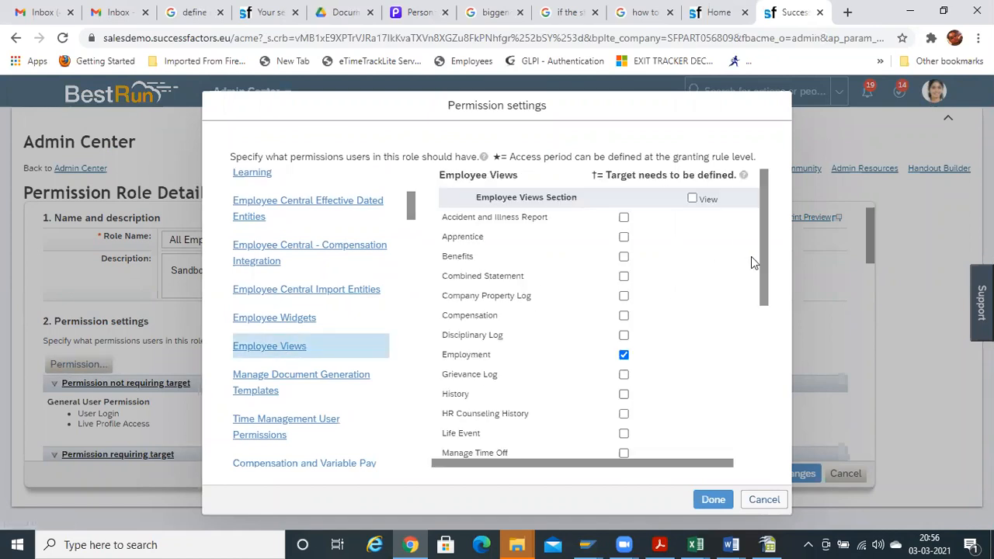
key(ctrl+f)
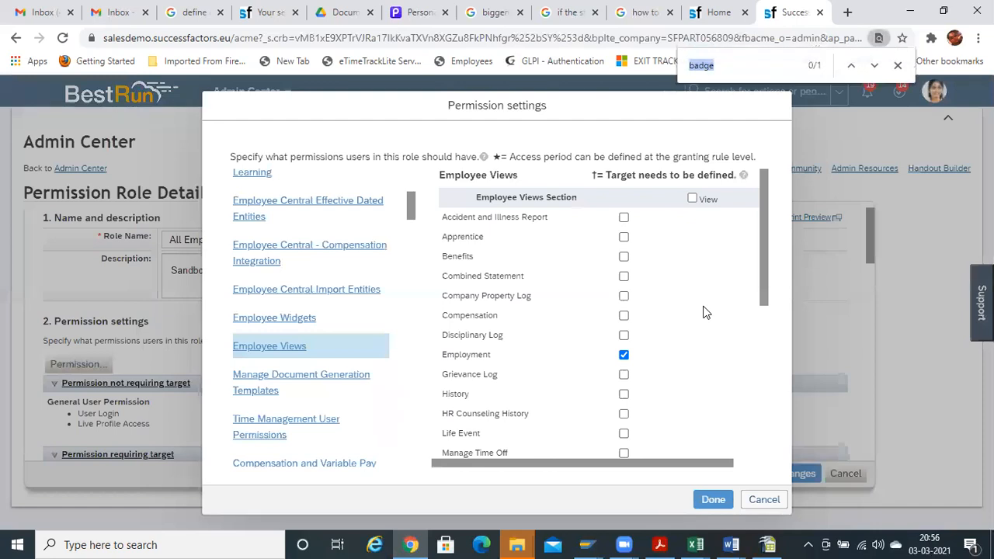
key(Return)
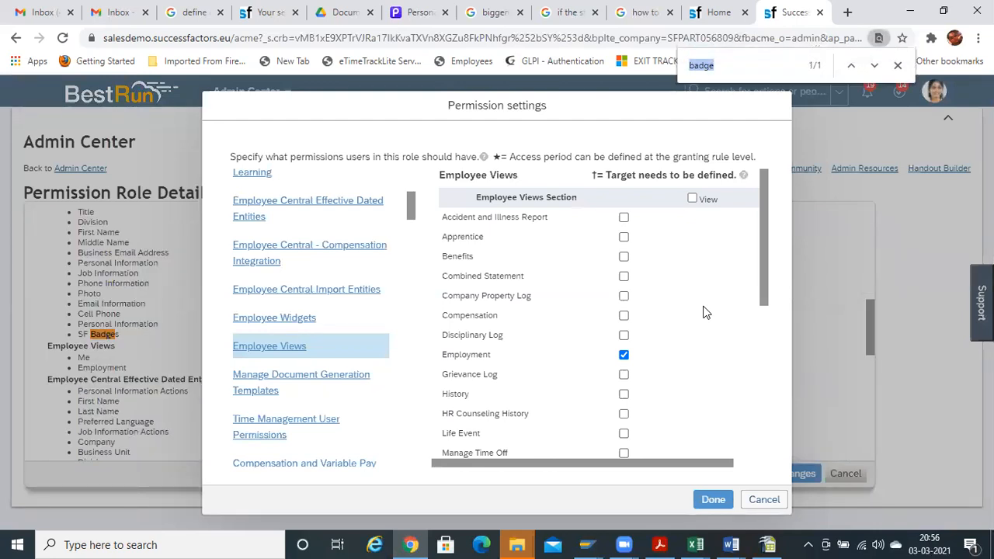
drag(412, 208, 411, 233)
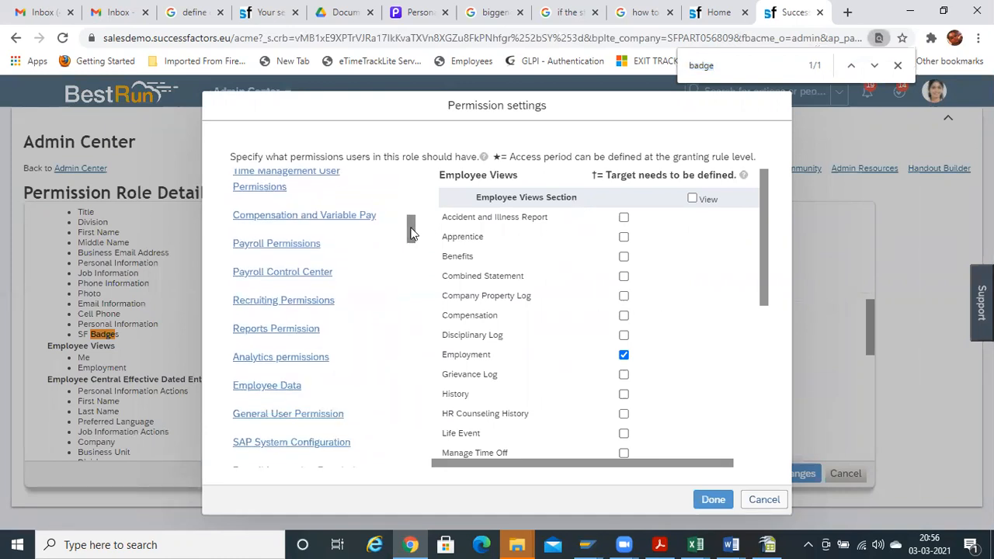
click(278, 384)
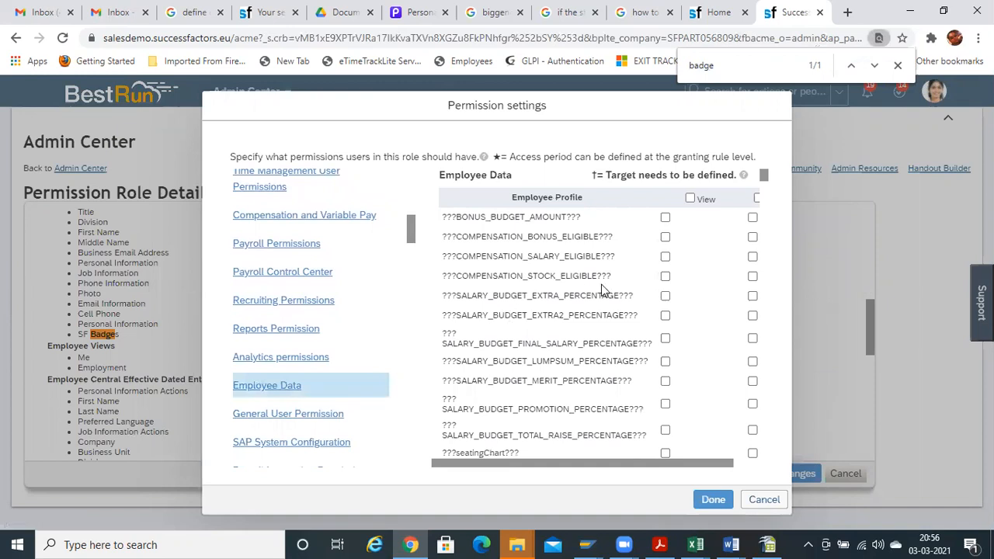
key(ctrl+f)
key(Return)
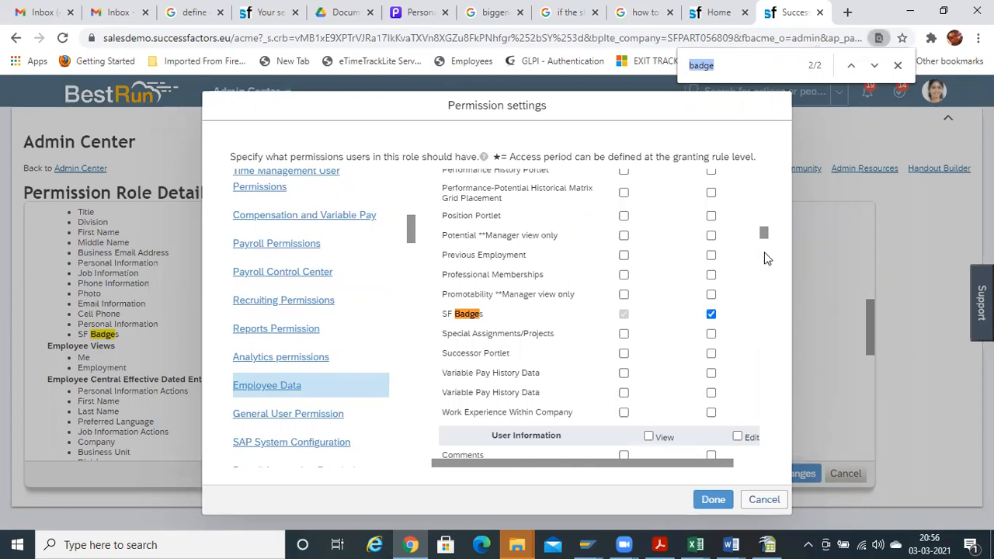
Grant View and Edit on all Background items in the role's Employee Data permissions and save the role
drag(766, 235, 766, 235)
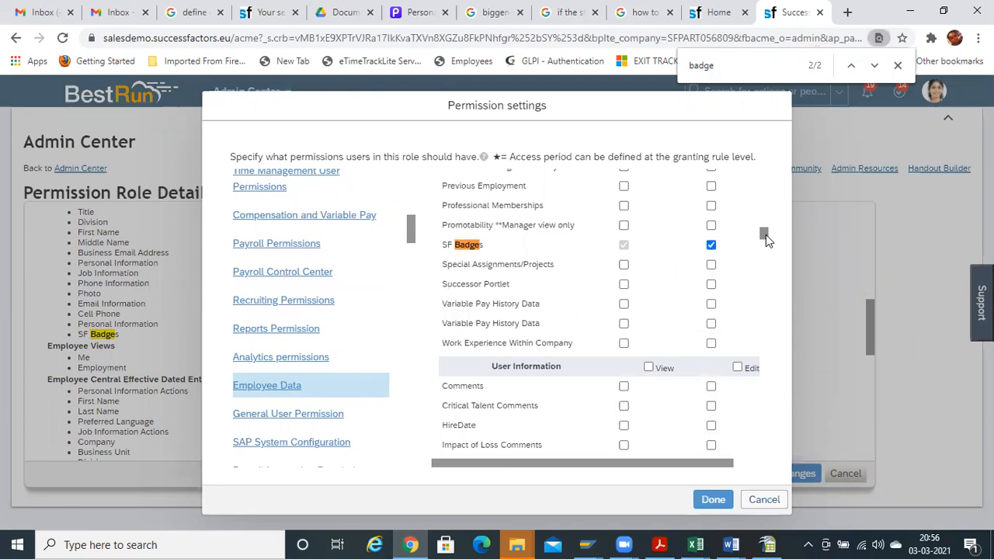
drag(766, 235, 766, 233)
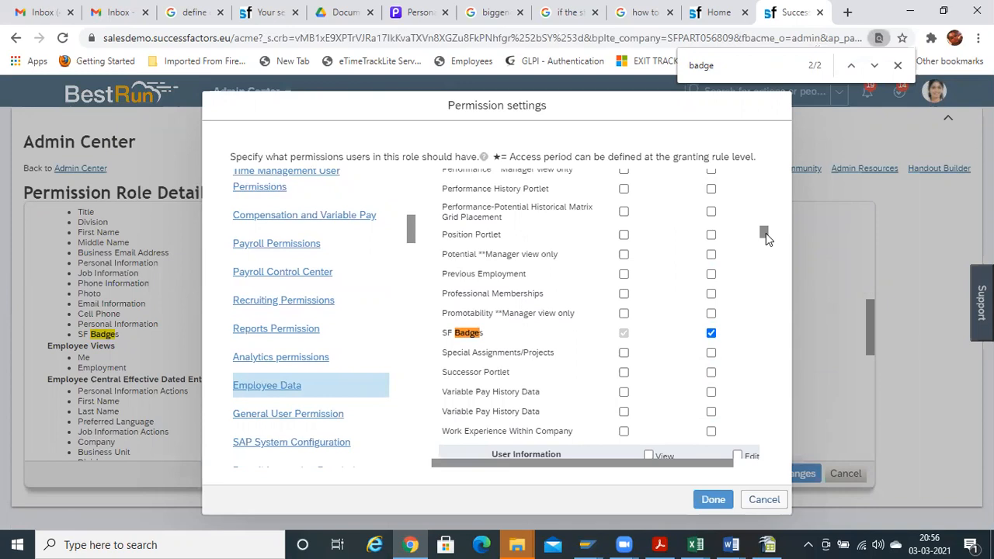
drag(766, 233, 766, 231)
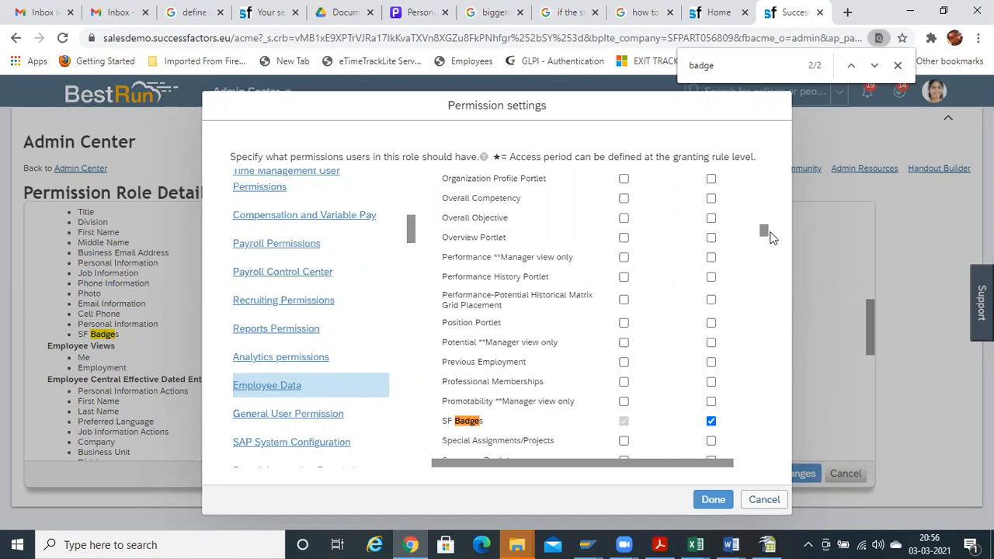
scroll(764, 231, down, 2)
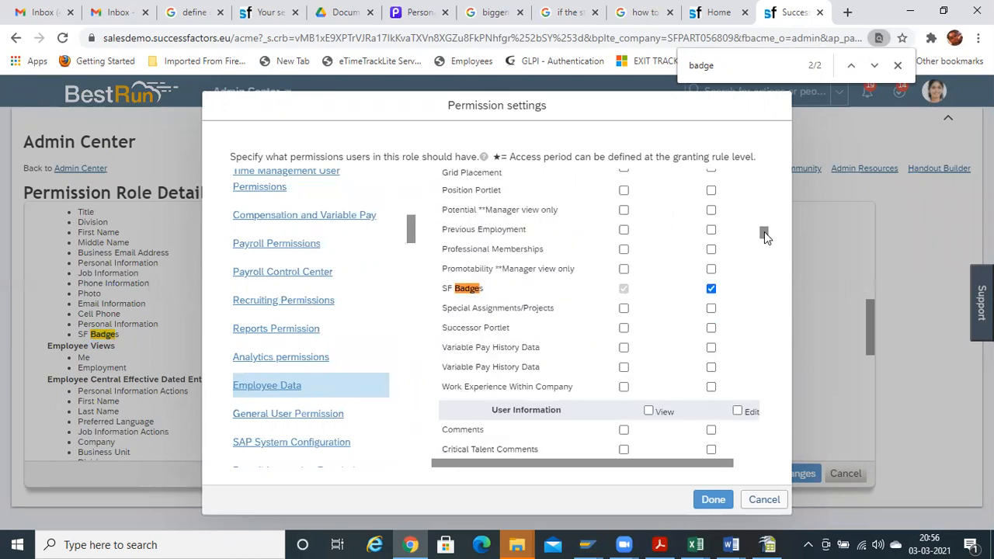
scroll(764, 231, up, 3)
drag(764, 226, 766, 218)
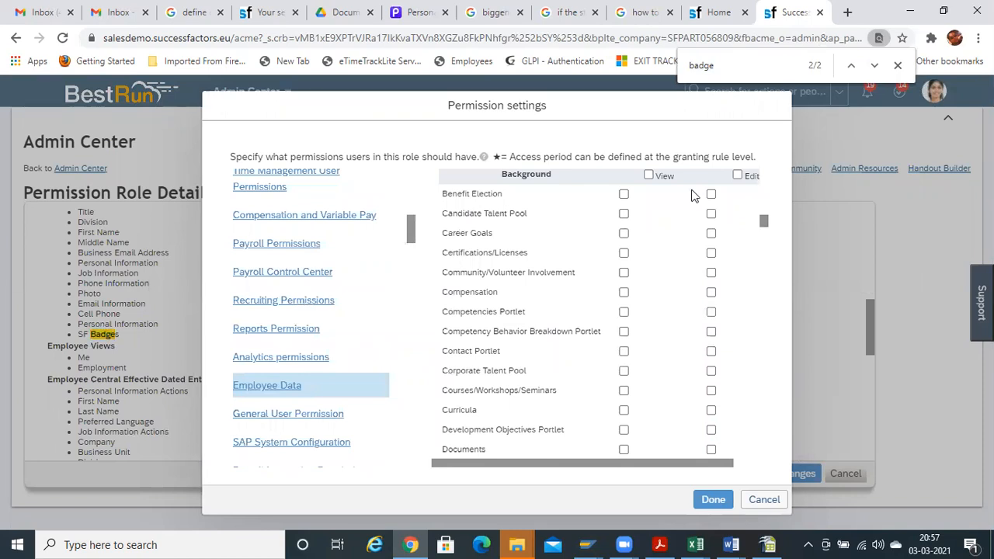
click(648, 175)
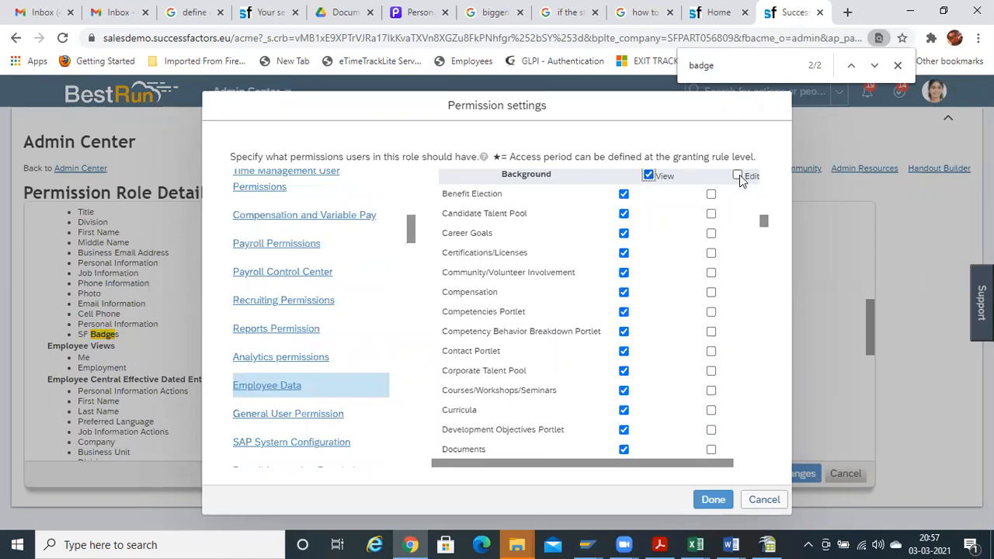
click(738, 176)
click(713, 499)
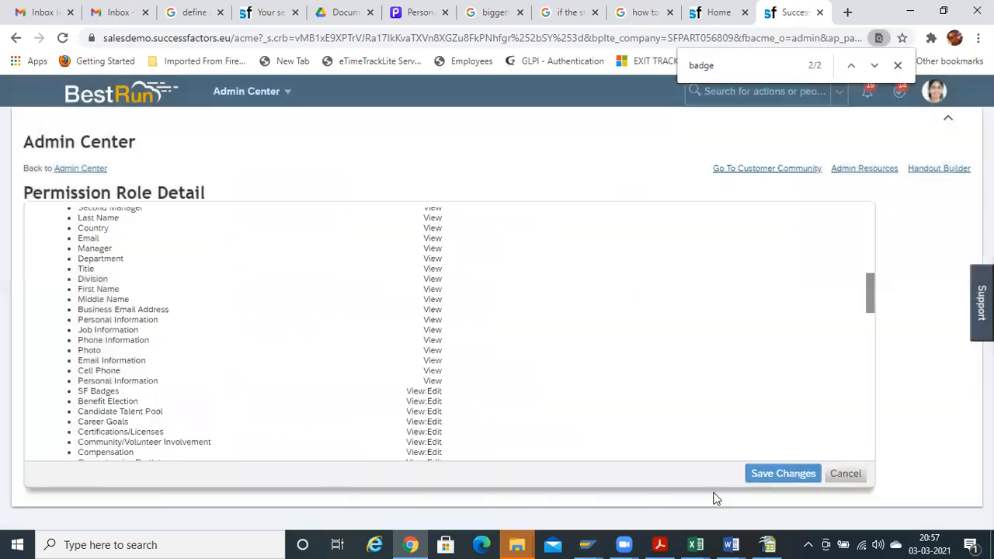
click(752, 473)
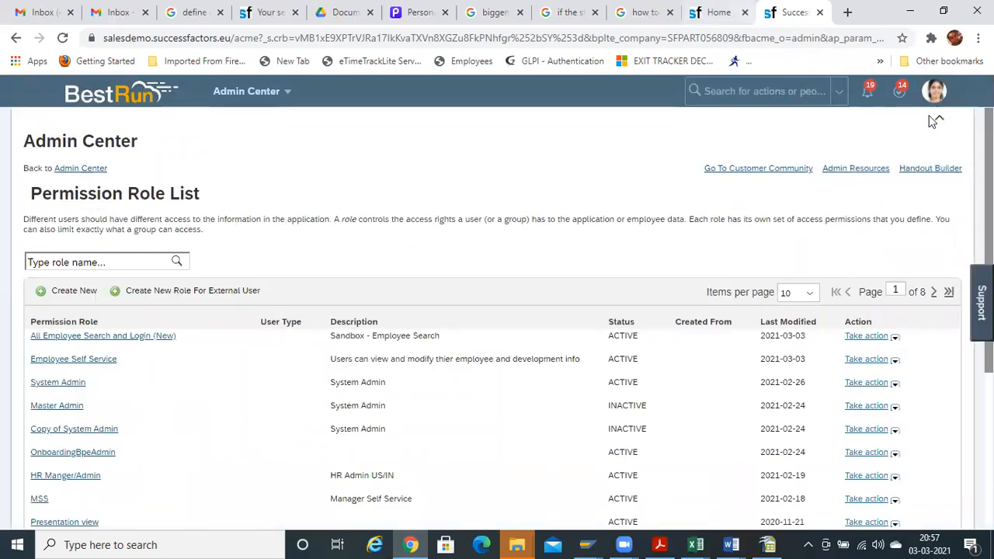
Return to the admin's Home tab and start a proxy session as the Building Manager employee
click(719, 11)
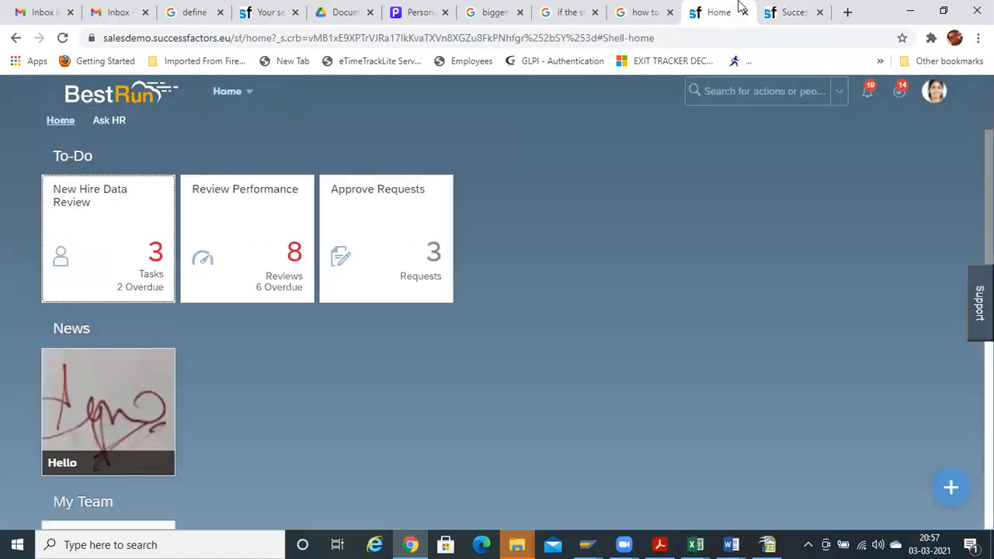
click(938, 93)
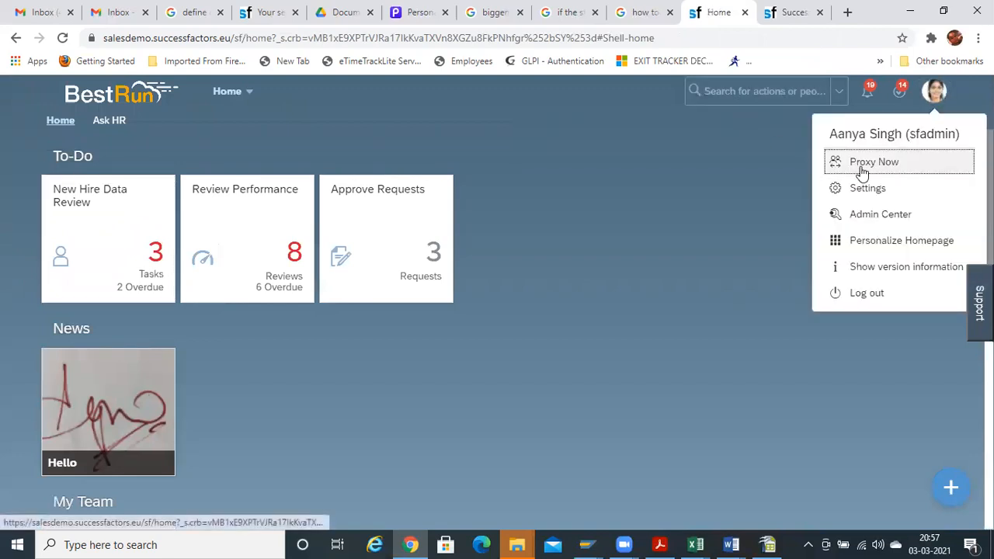
click(863, 164)
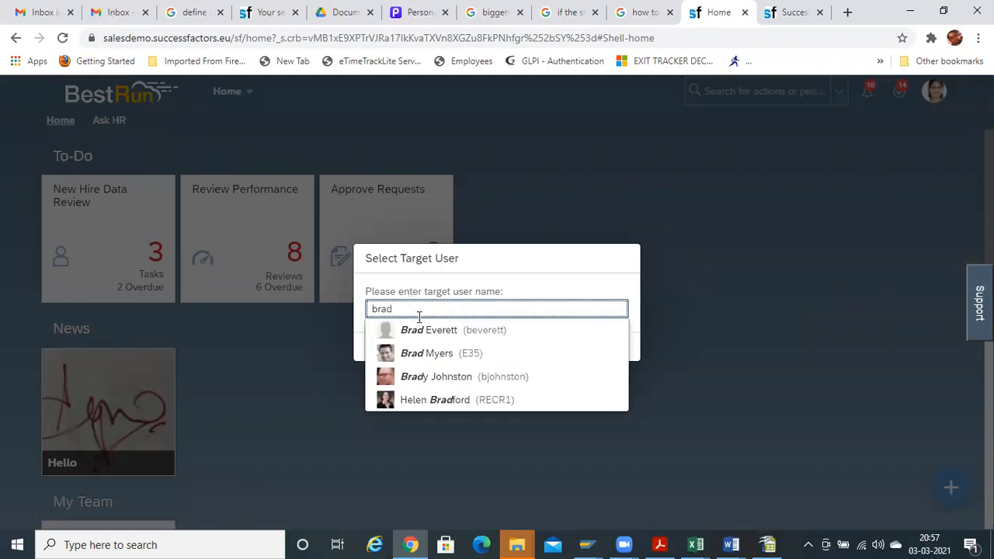
click(448, 378)
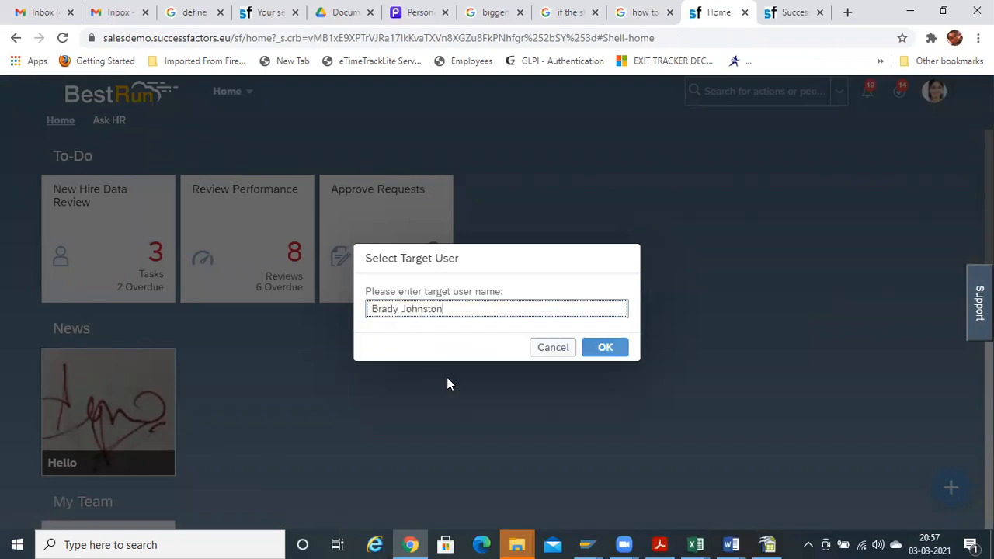
click(605, 348)
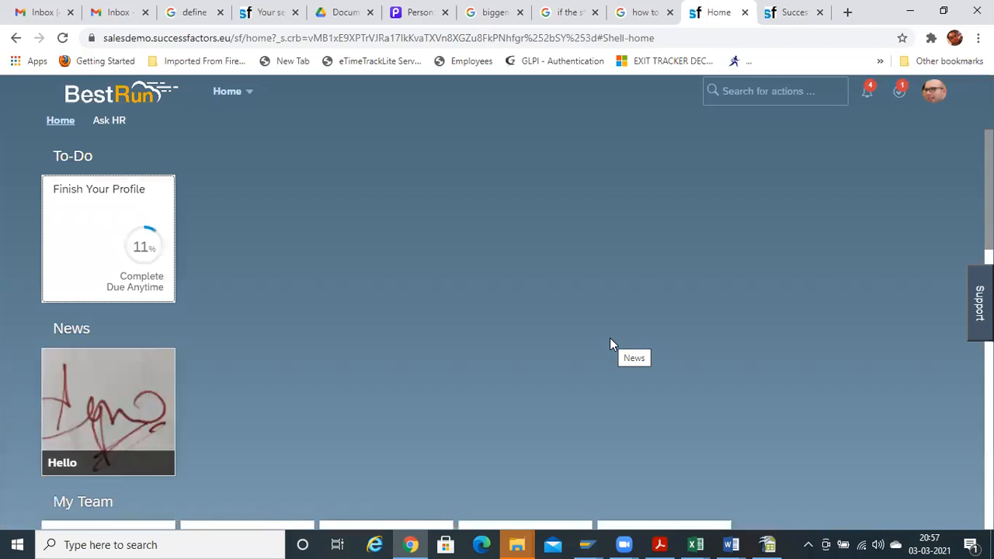
Search for the VP Operations colleague, open their profile and review its Personal Information, Contact Information and Employment sections
click(227, 93)
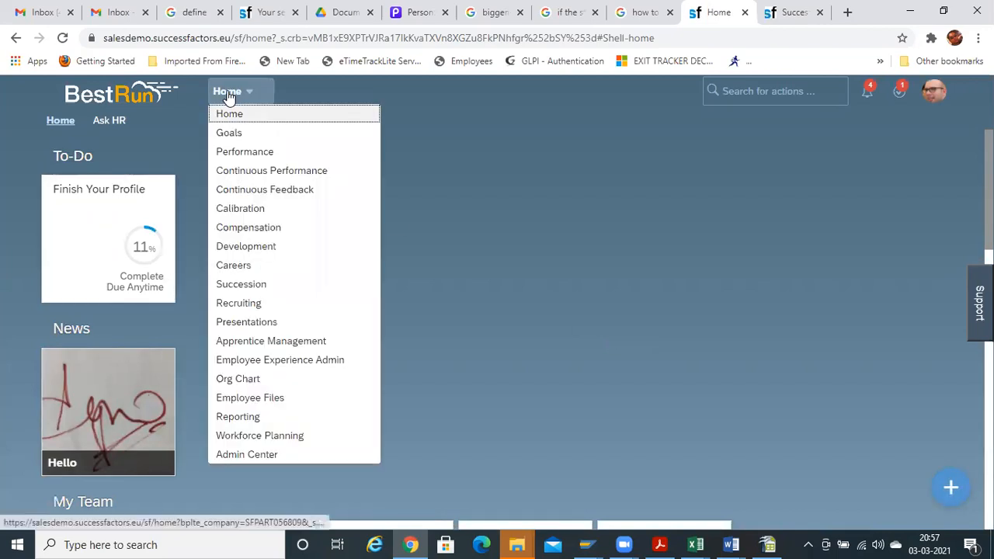
click(528, 177)
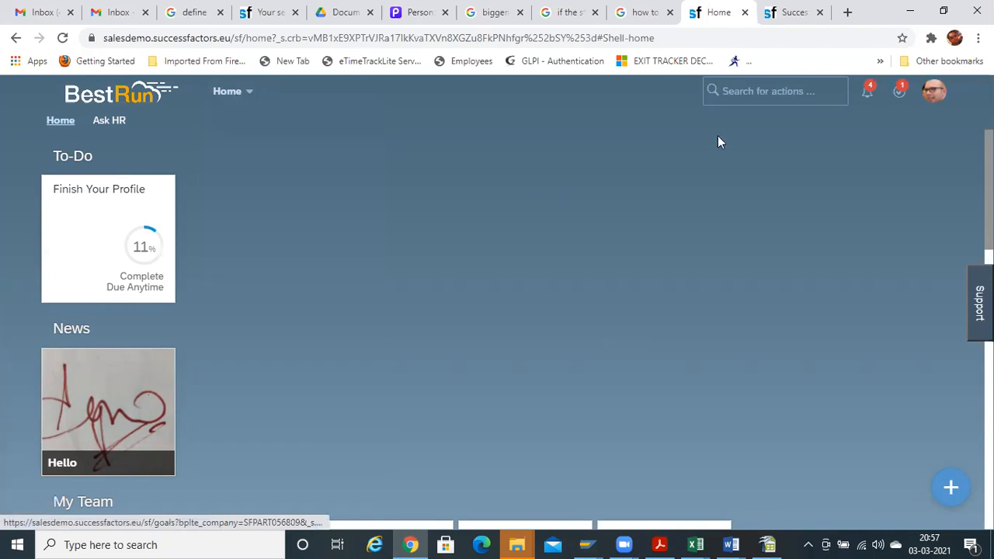
click(742, 101)
text(m)
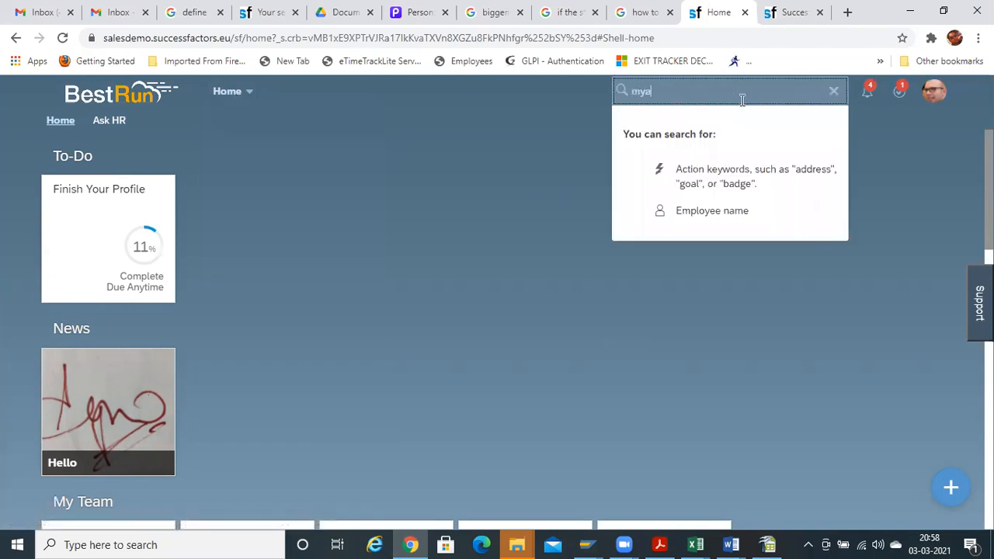
text(ya)
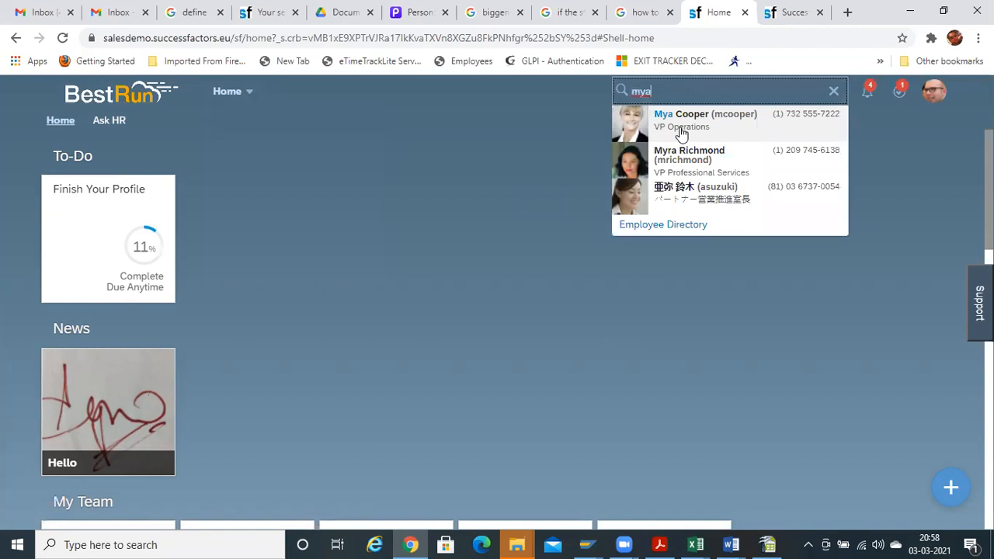
click(680, 134)
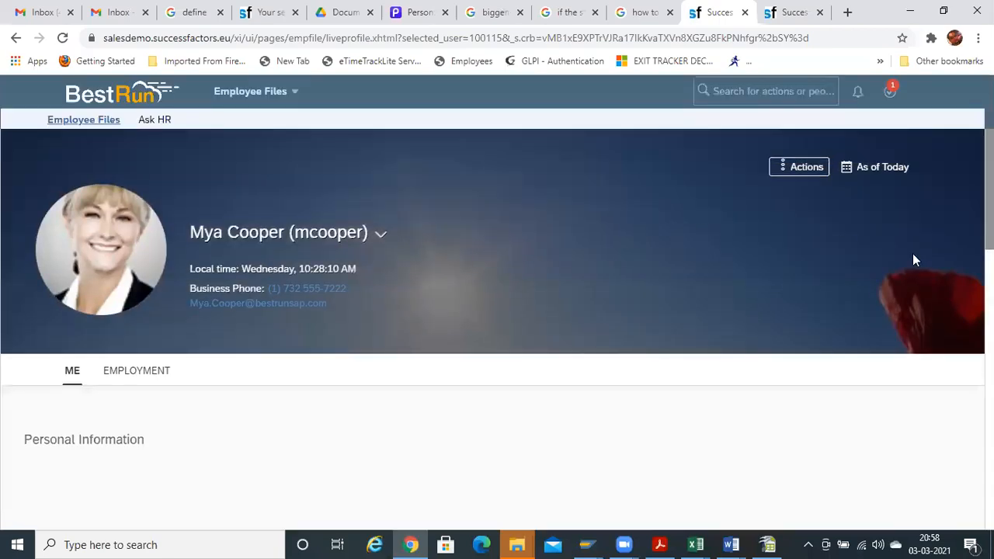
scroll(913, 260, down, 2)
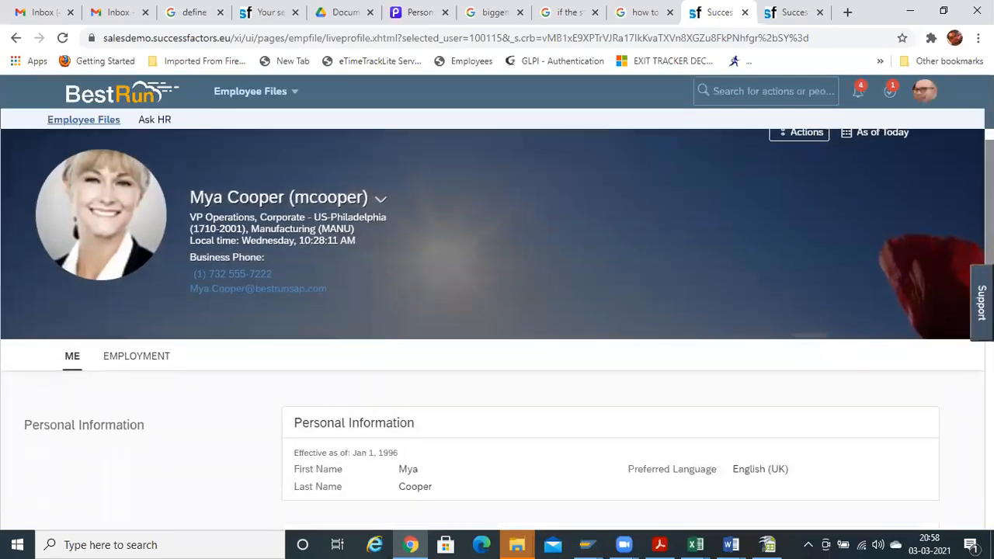
scroll(497, 326, down, 4)
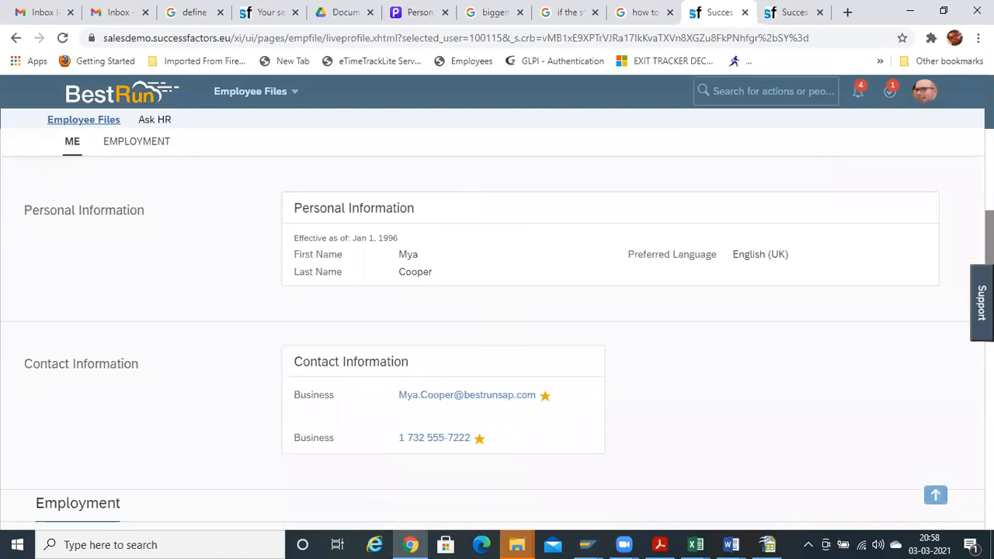
scroll(960, 481, down, 5)
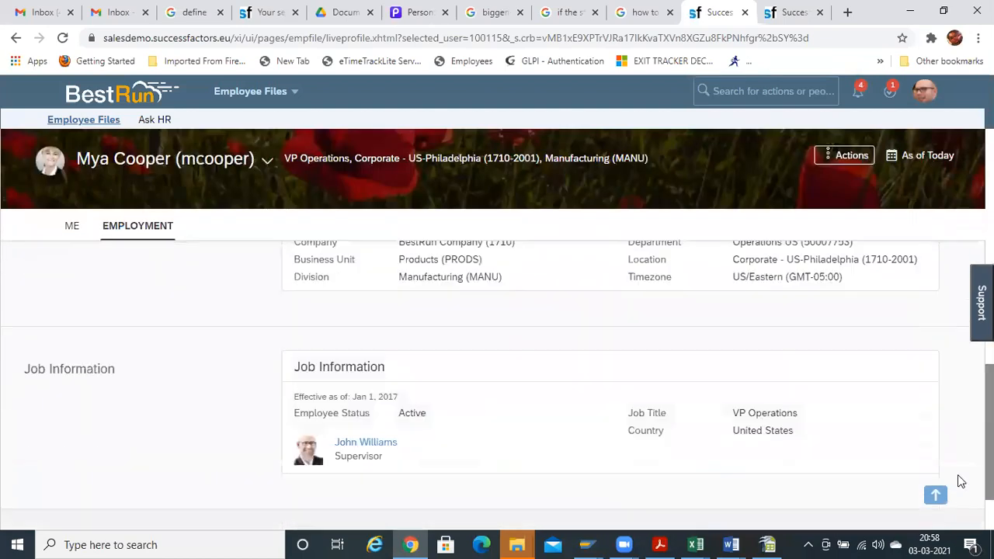
scroll(960, 481, down, 1)
click(936, 494)
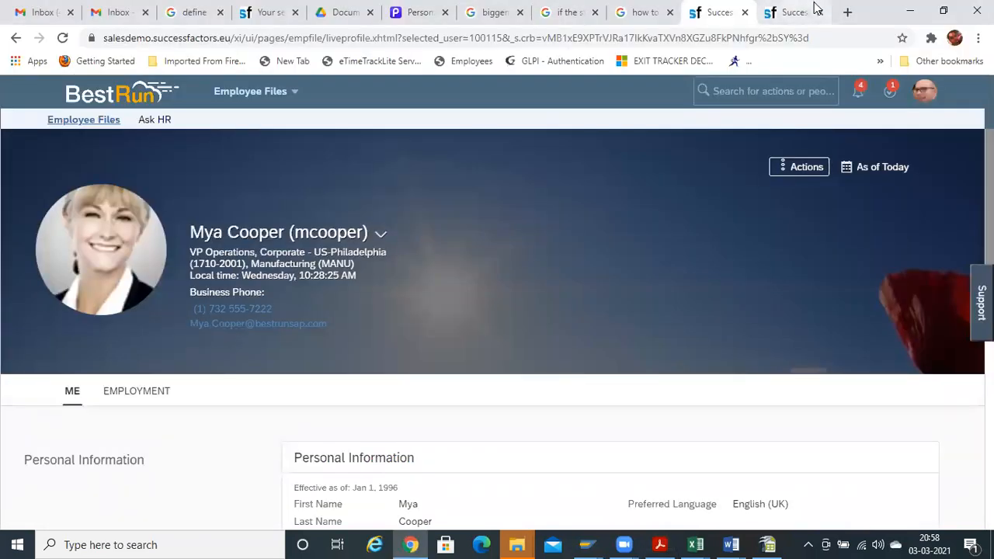
End the proxy session and reopen the All Employee Search and Login (New) role in the Permission Role List tab
click(808, 11)
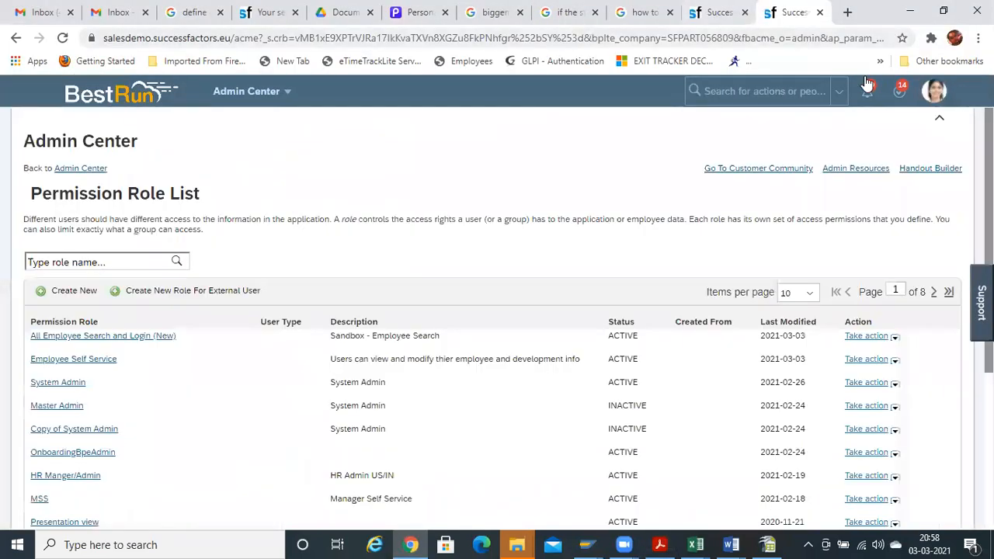
click(723, 12)
click(925, 91)
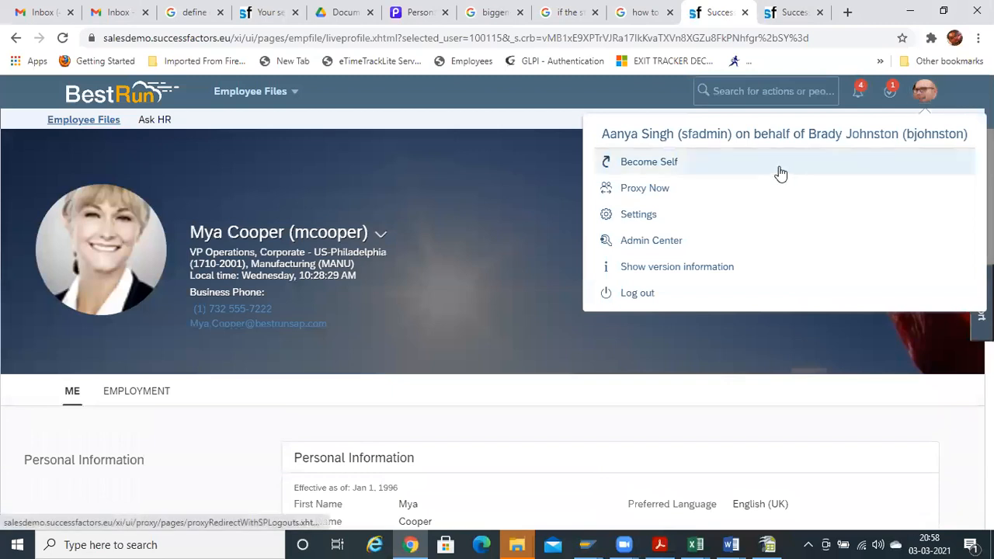
click(707, 161)
click(804, 8)
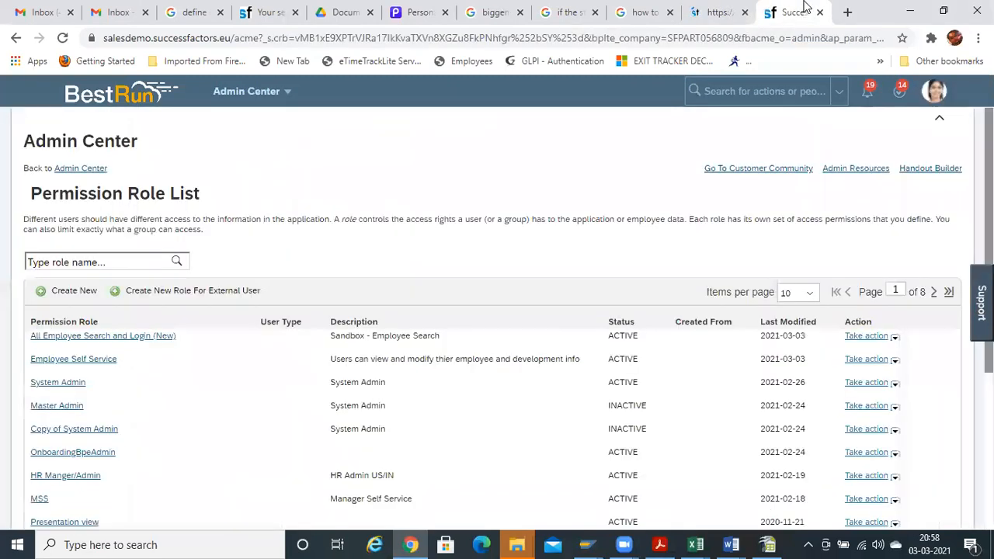
click(132, 338)
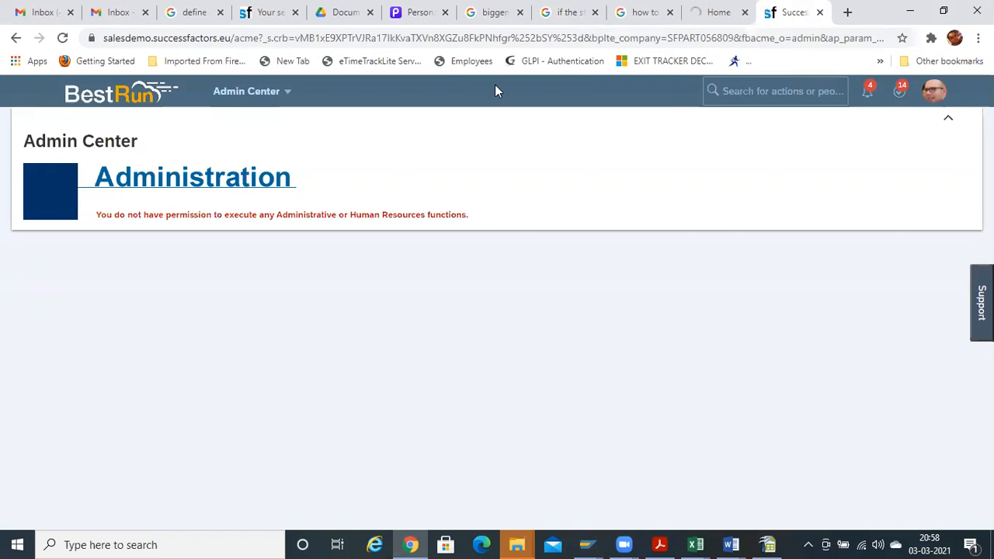
click(114, 43)
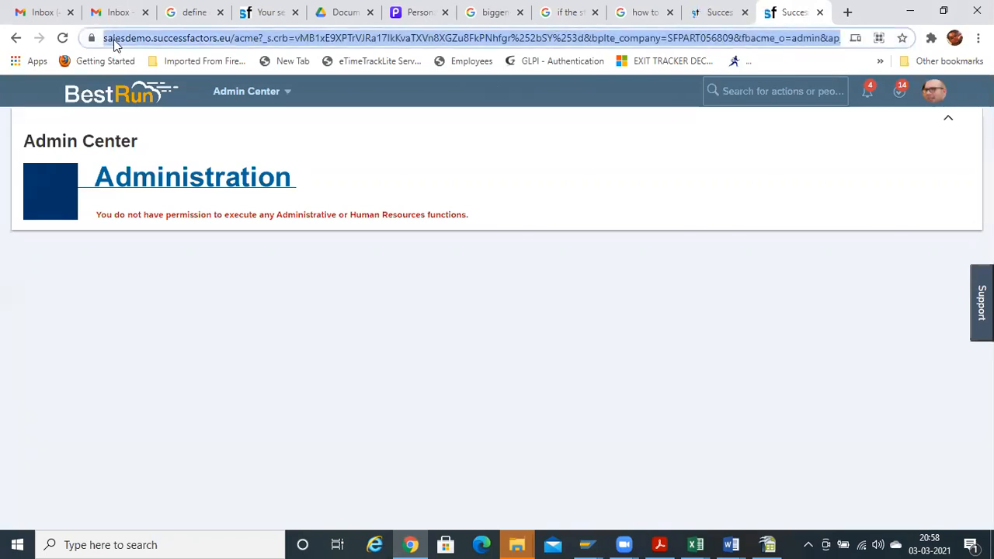
key(Return)
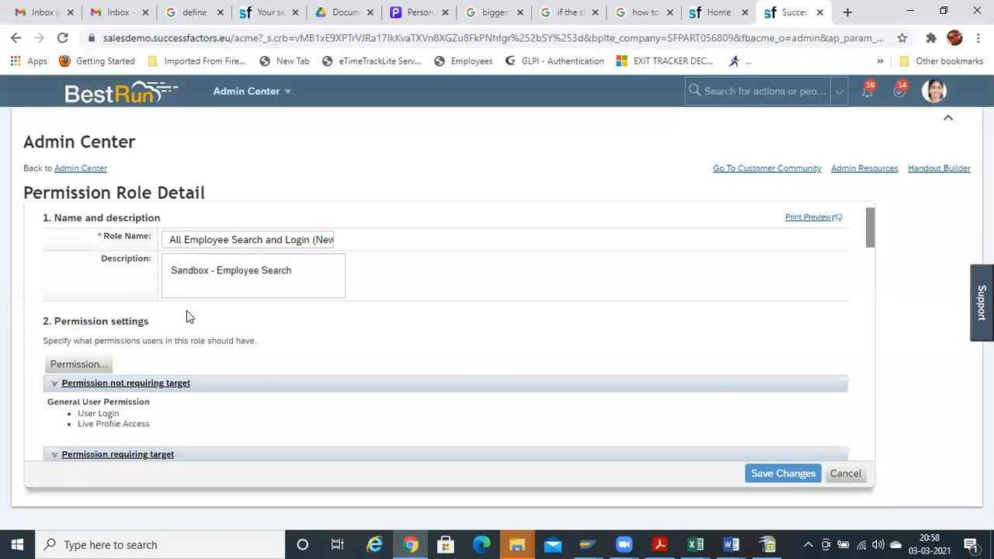
Check the Employee Data entries in the role's permission settings and close them without changes
click(80, 365)
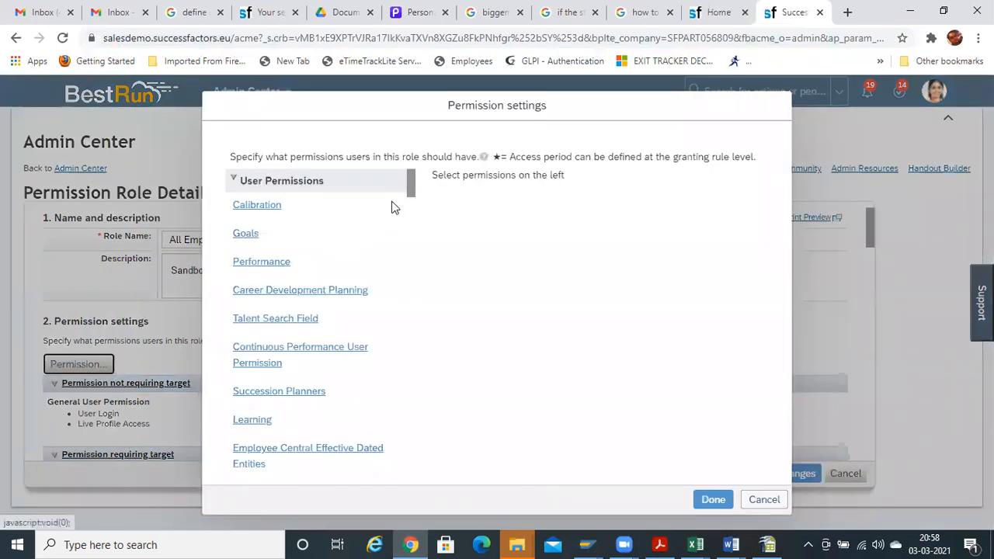
drag(412, 195, 415, 208)
drag(416, 208, 427, 246)
click(294, 326)
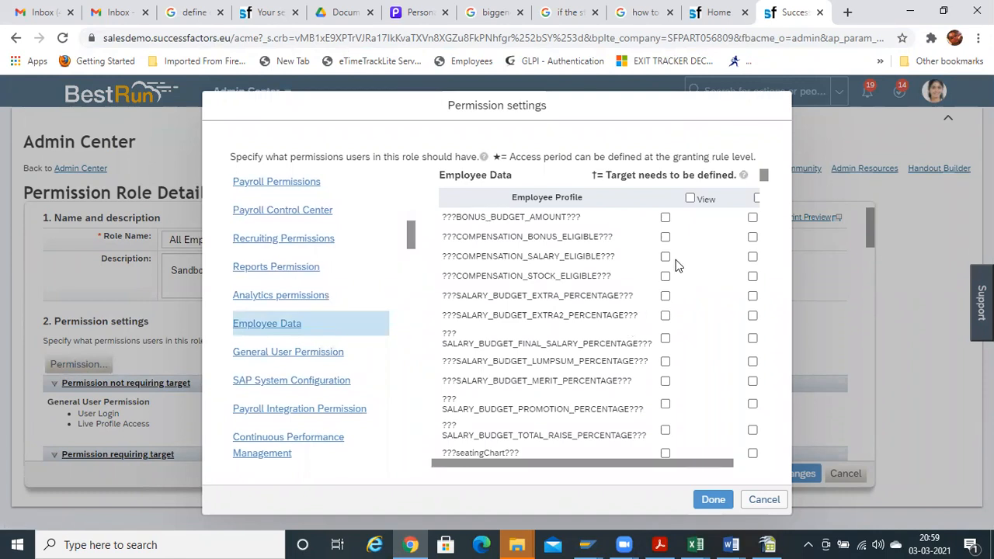
click(762, 500)
Review whom the role is granted to and its target population, leaving the granting unchanged
drag(872, 231, 881, 432)
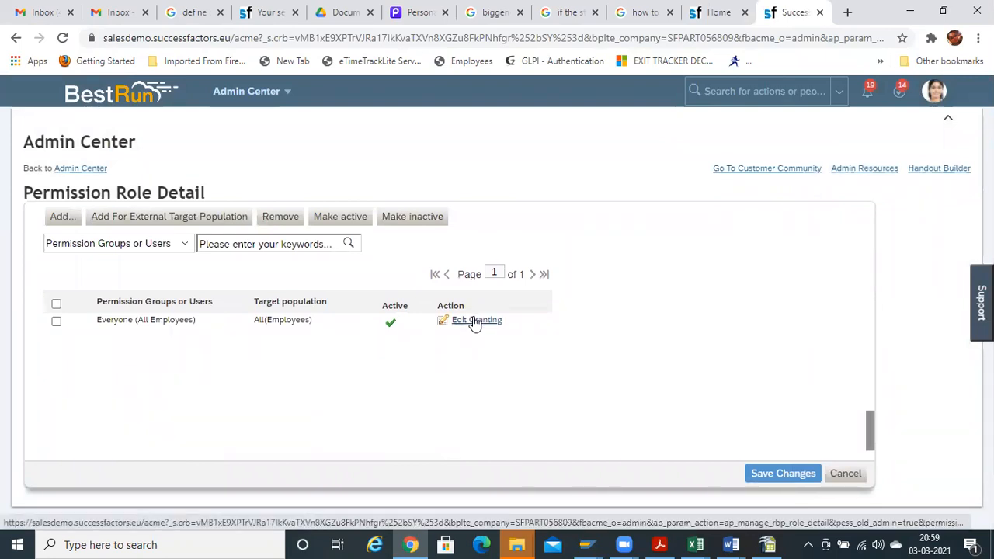
click(476, 324)
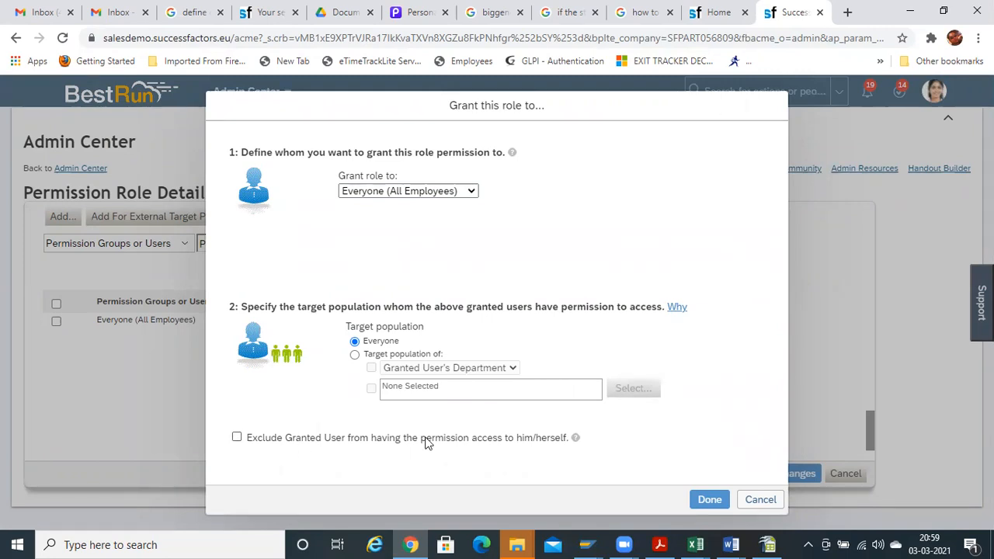
click(760, 500)
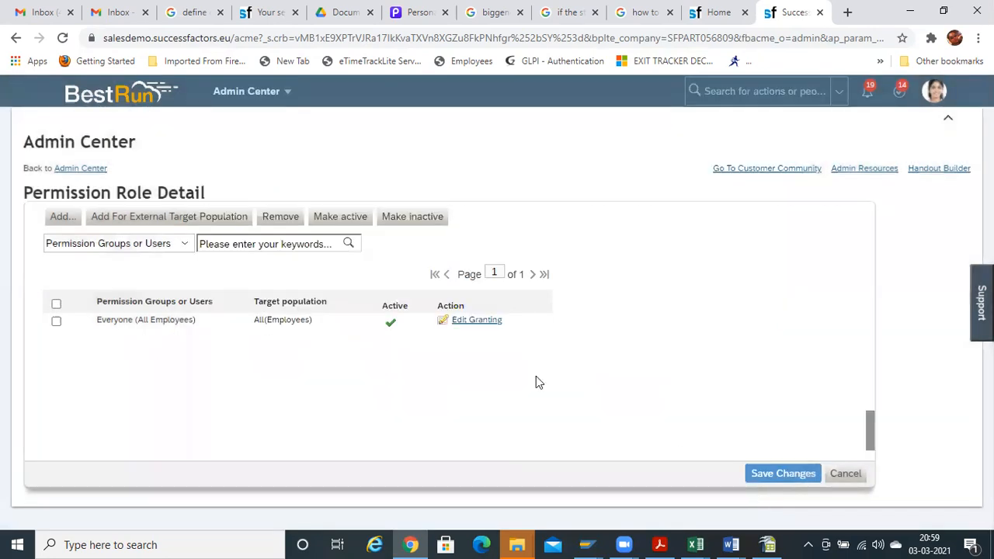
Open the role's Employee Central Effective Dated Entities permissions and search the page for "badge"
drag(872, 435, 901, 236)
click(77, 316)
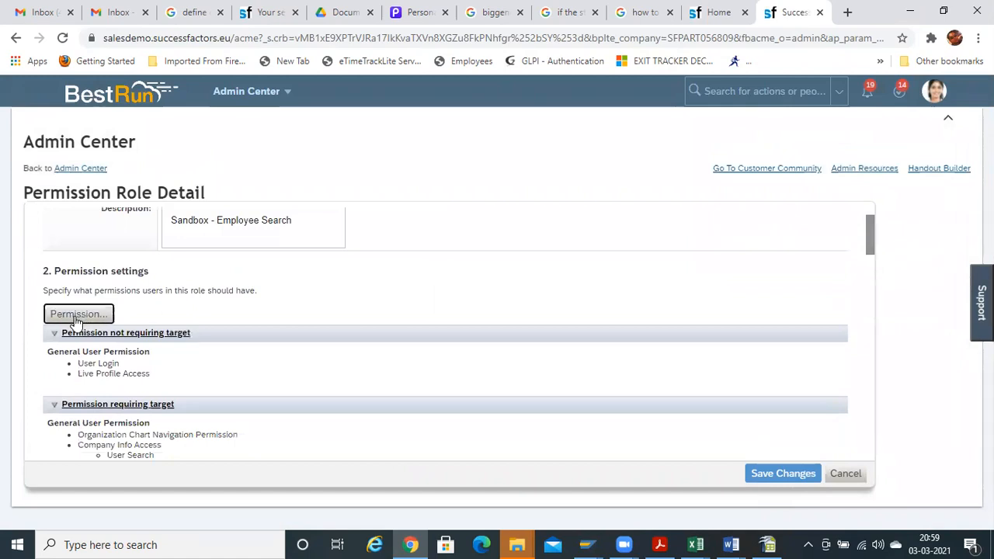
drag(412, 185, 410, 195)
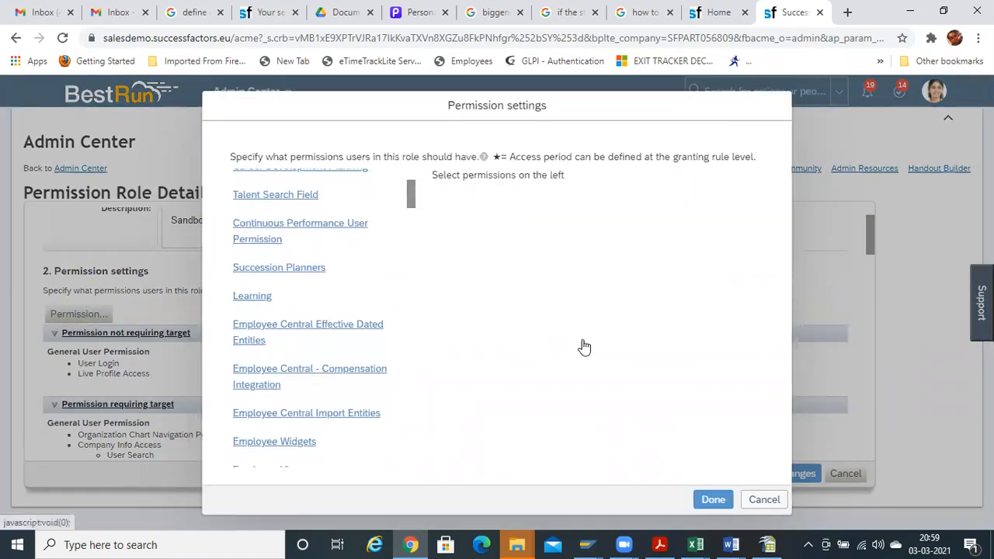
click(349, 340)
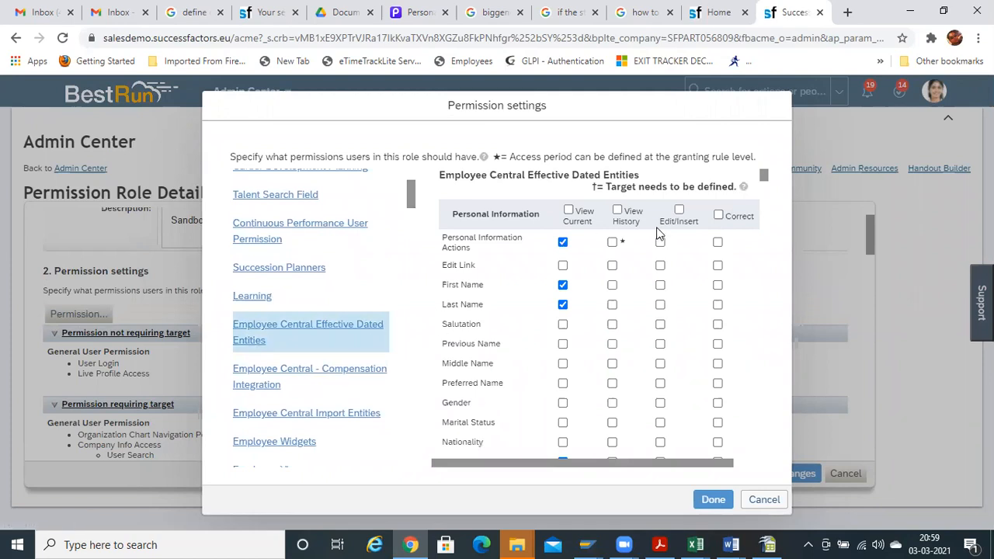
key(ctrl+f)
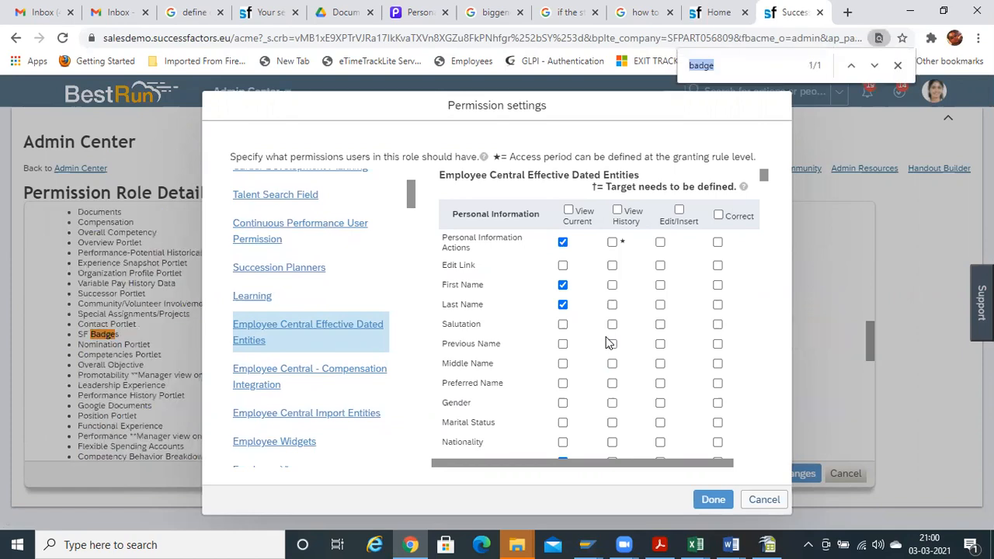
click(761, 180)
drag(761, 181, 816, 167)
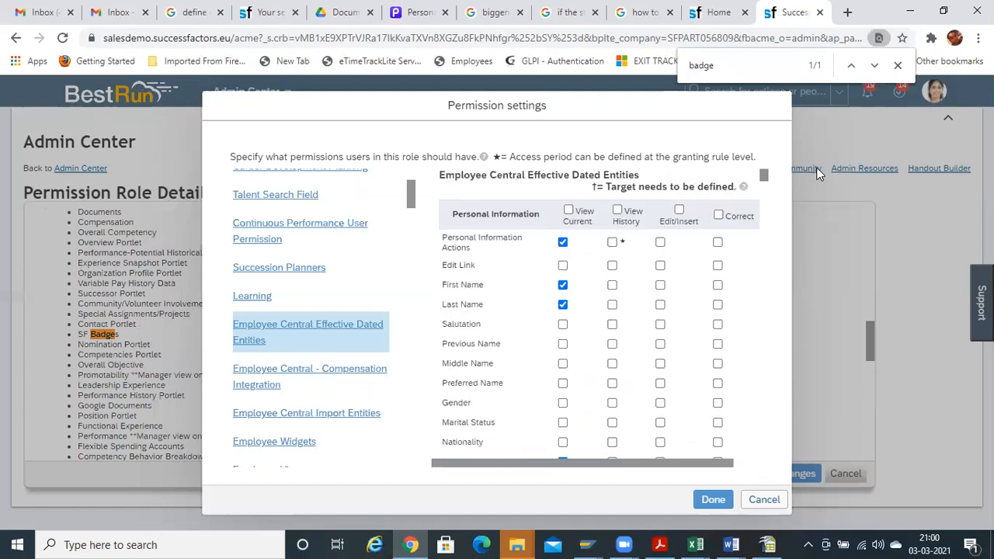
Grant View History, Edit/Insert and Correct on all Personal Information fields and save the role
click(617, 211)
click(677, 210)
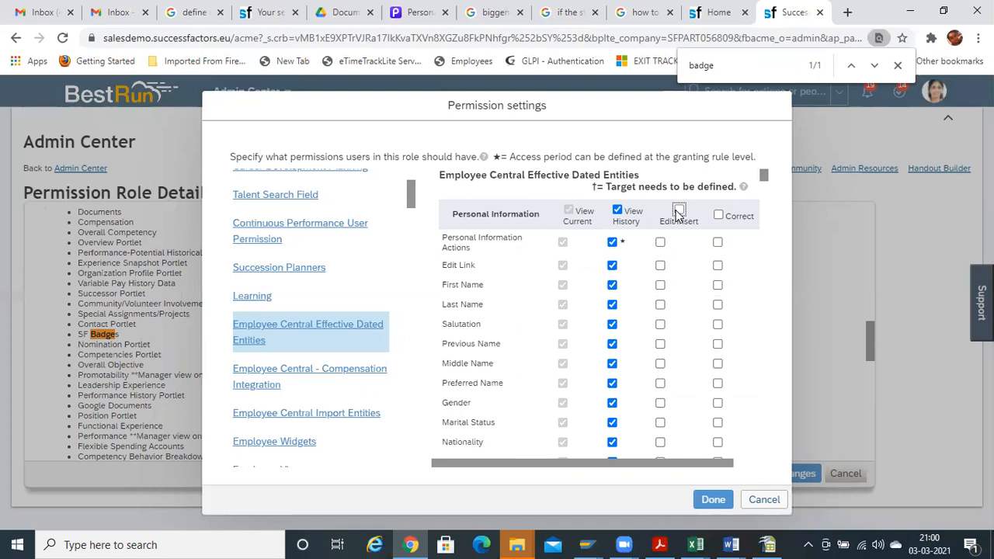
click(718, 215)
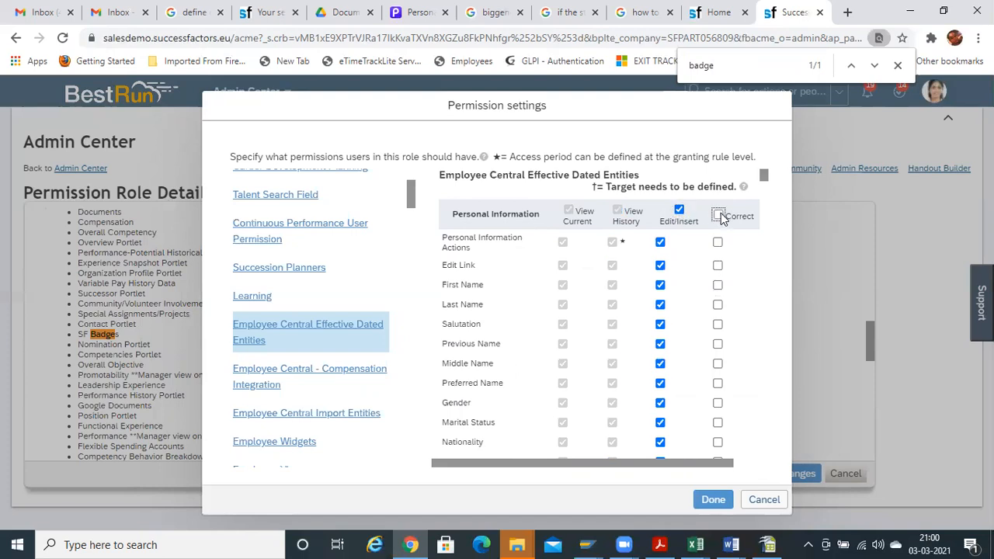
click(478, 315)
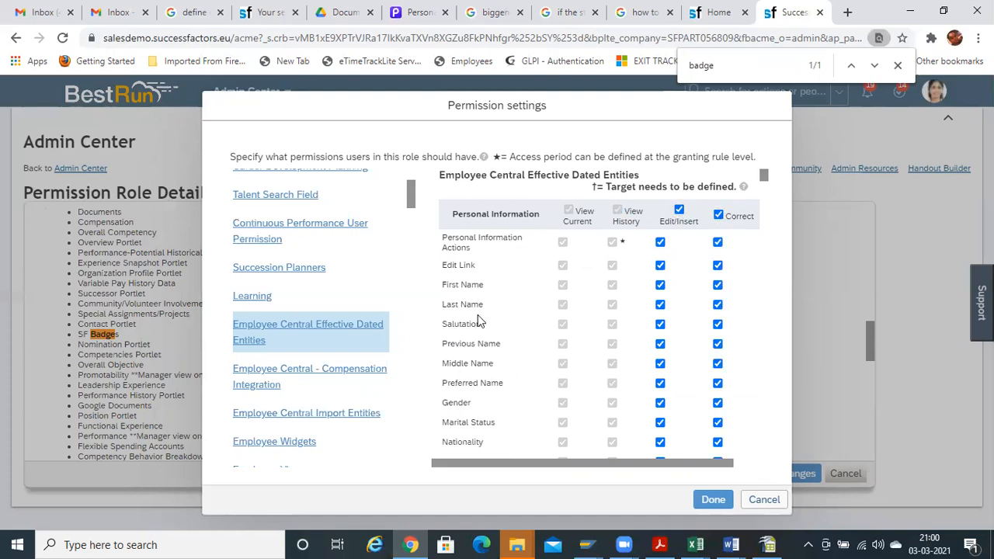
click(712, 501)
click(769, 475)
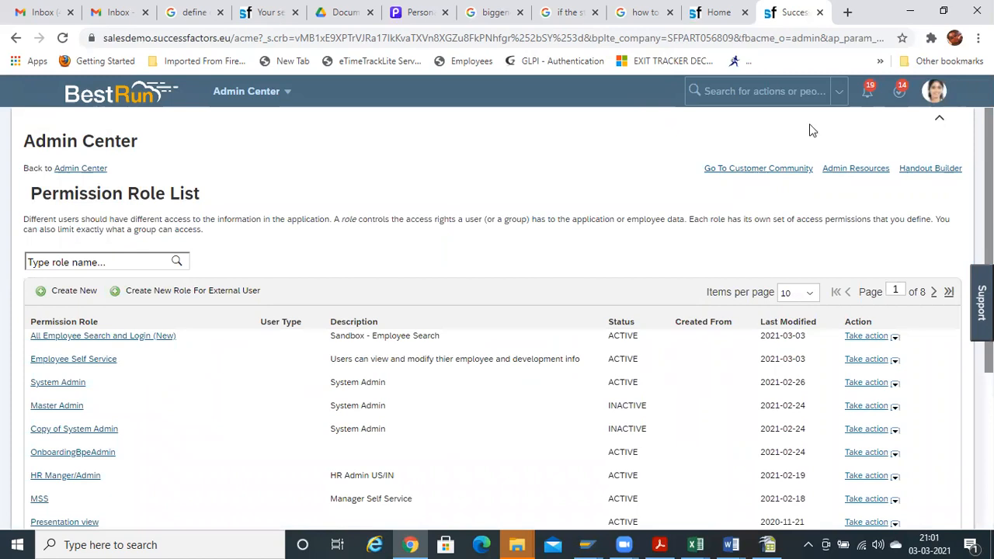
Return to the admin's Home tab and start another proxy session as the Building Manager employee
key(ctrl+shift+Tab)
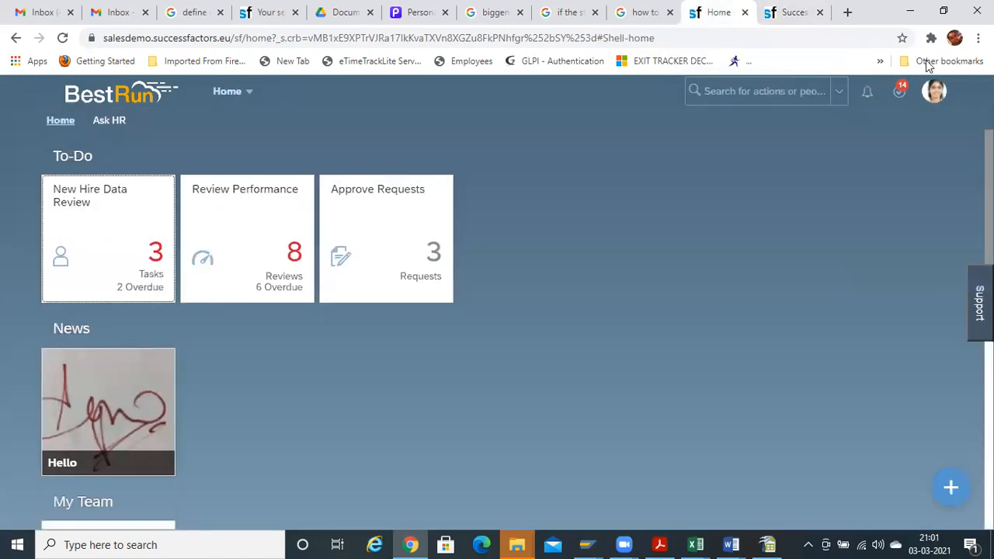
click(934, 91)
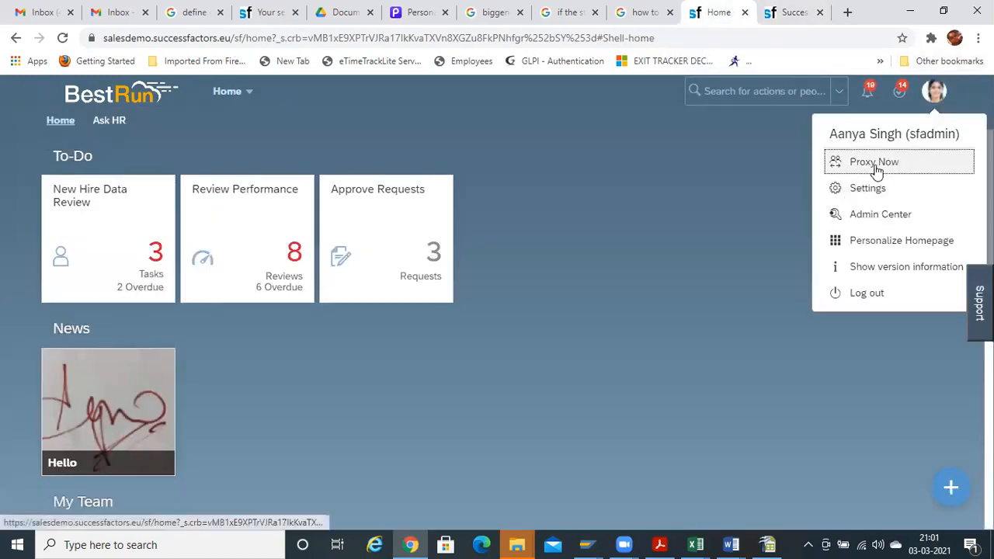
click(874, 164)
text(brady)
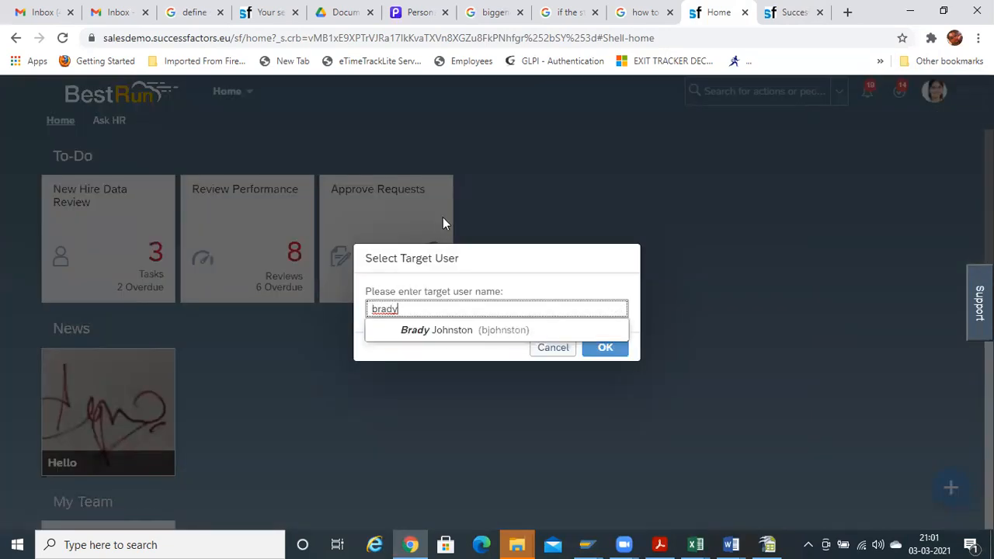
click(480, 330)
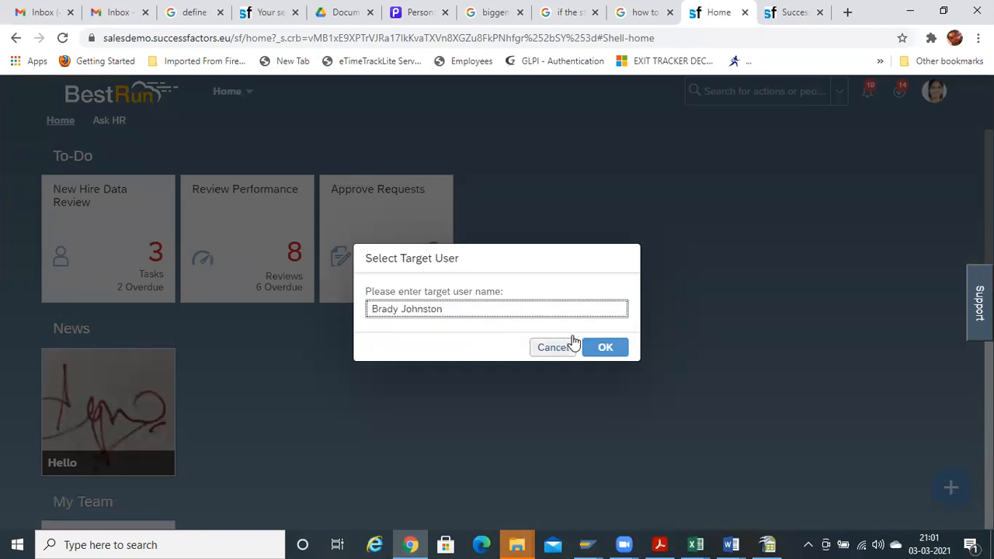
click(601, 348)
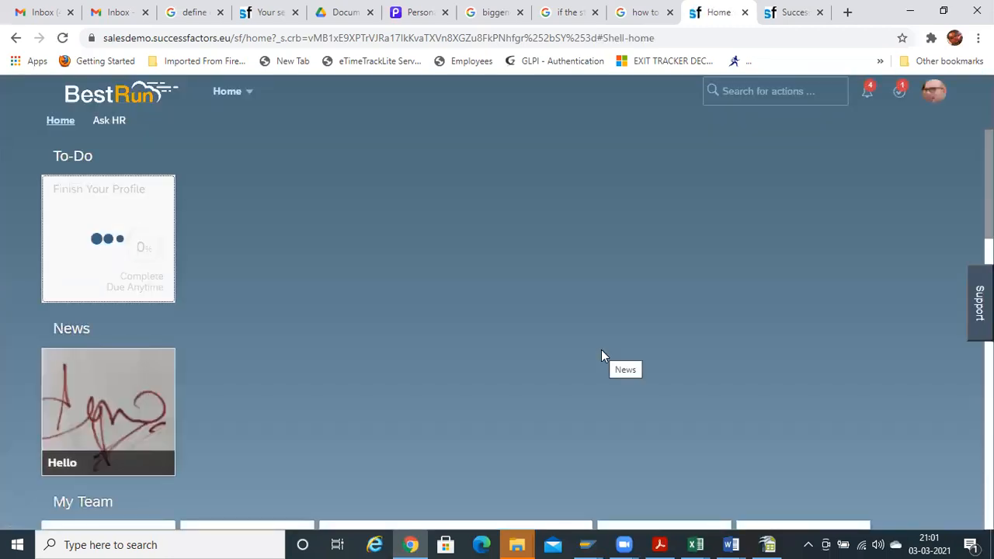
Search for the VP Operations colleague, open the profile and examine its Personal Information and Employment sections
click(786, 95)
text(mya)
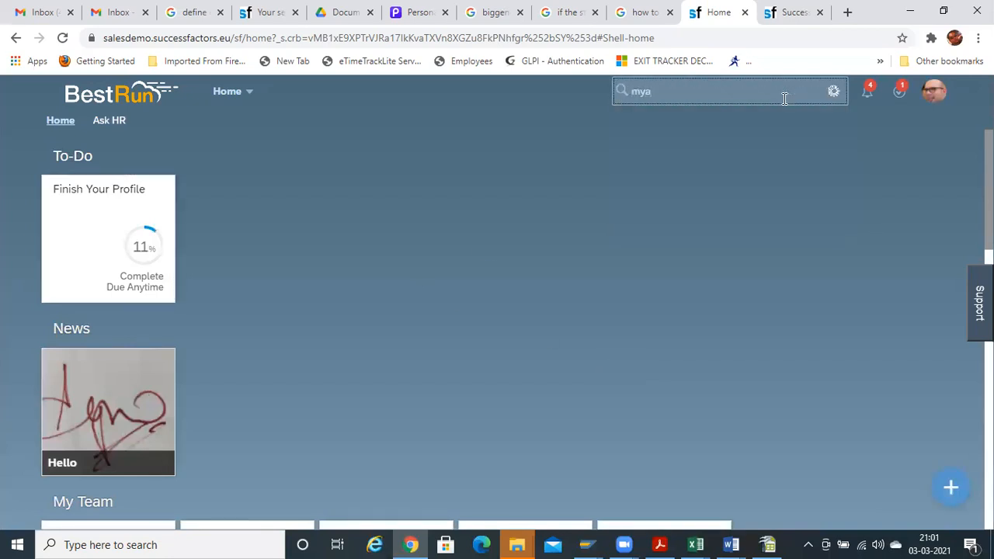
click(709, 124)
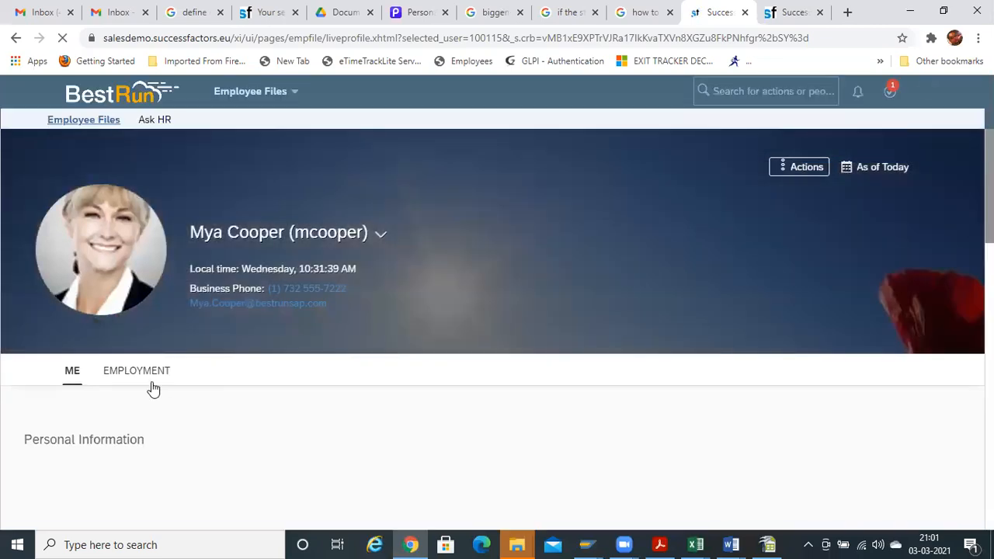
scroll(497, 388, down, 6)
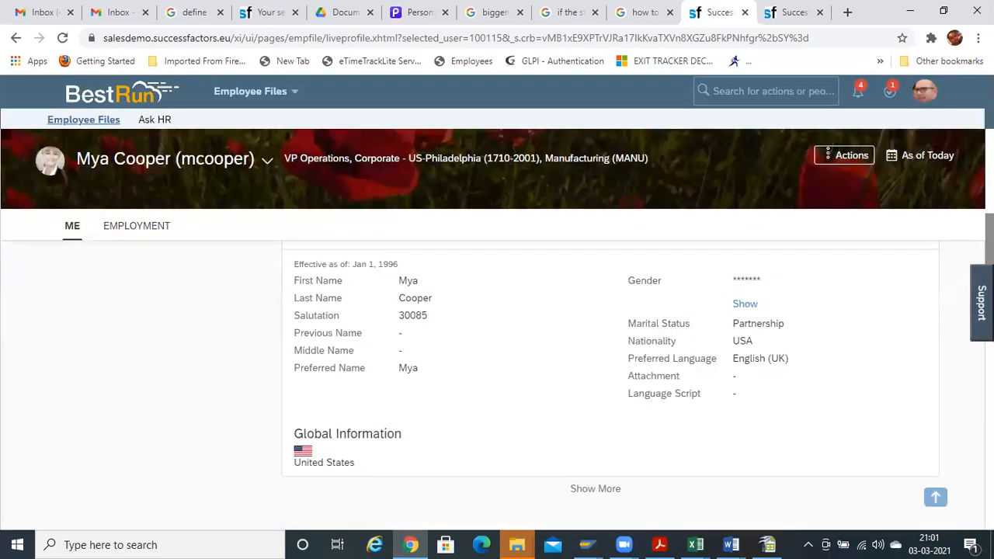
scroll(497, 388, down, 3)
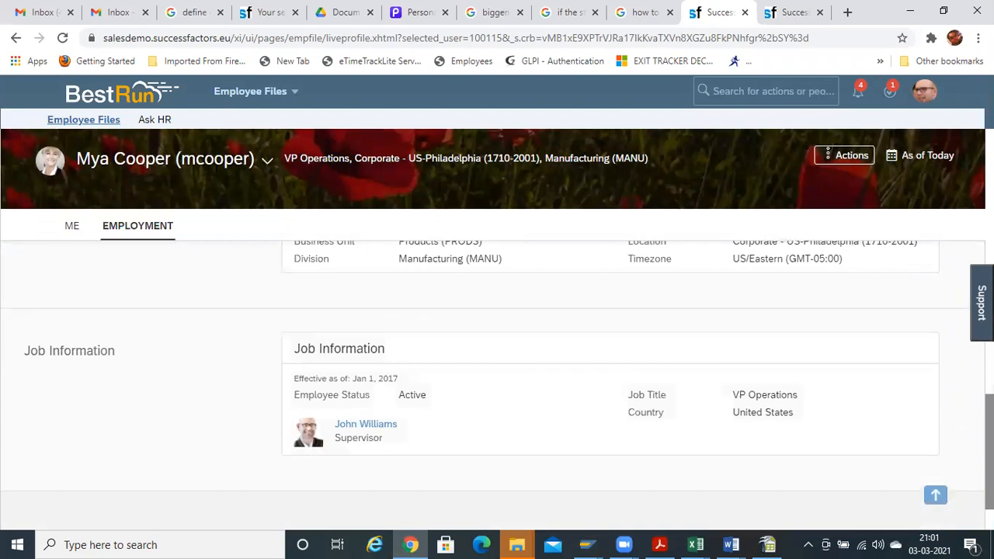
scroll(497, 388, up, 5)
scroll(497, 388, up, 5)
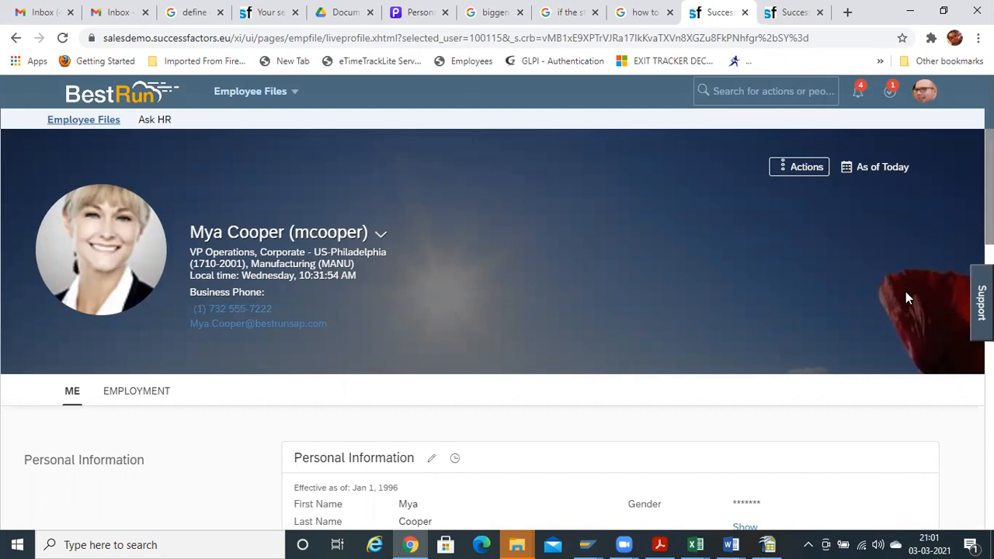
Examine the colleague's Organization Information and Job Information, and recheck the Personal and Contact Information sections
click(151, 395)
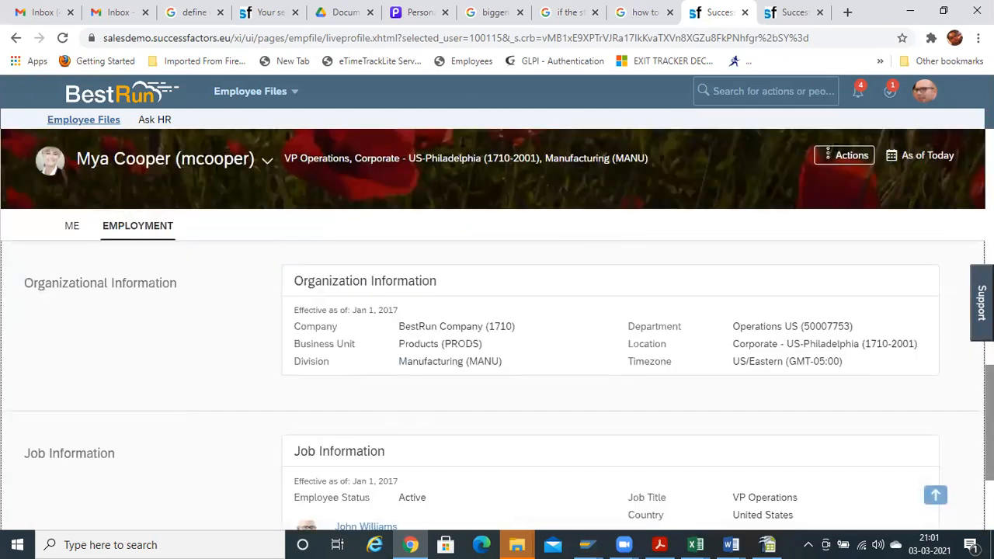
scroll(497, 381, down, 2)
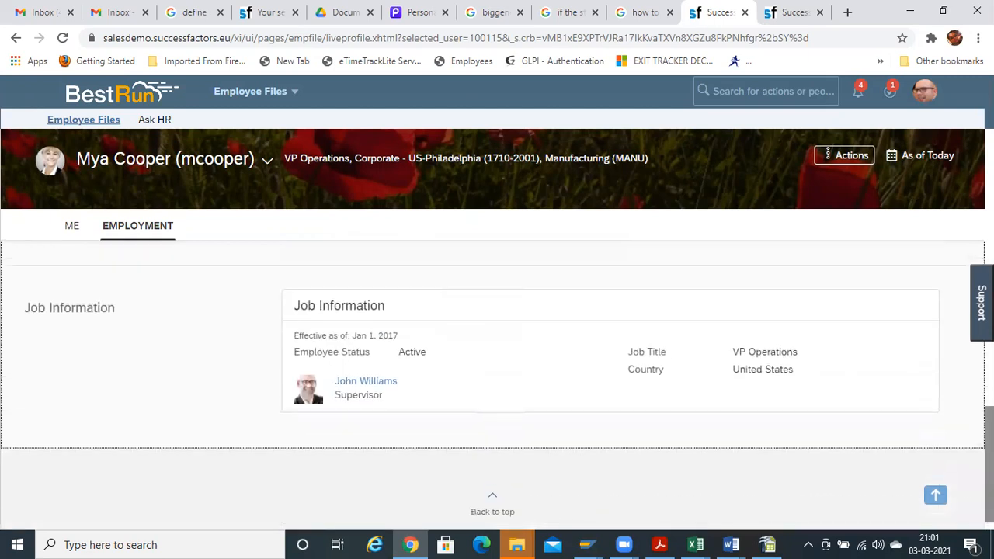
scroll(497, 380, up, 4)
scroll(497, 381, up, 5)
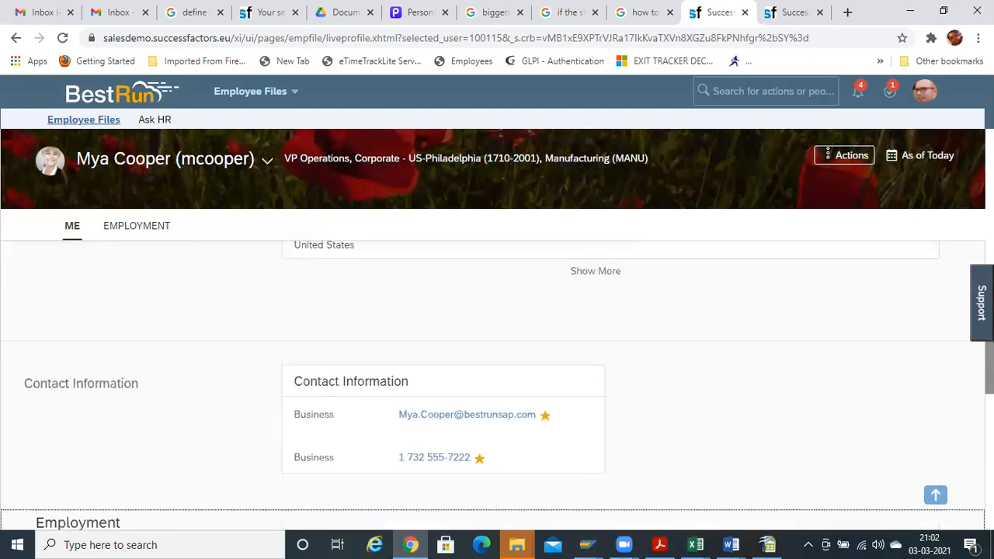
scroll(497, 380, up, 4)
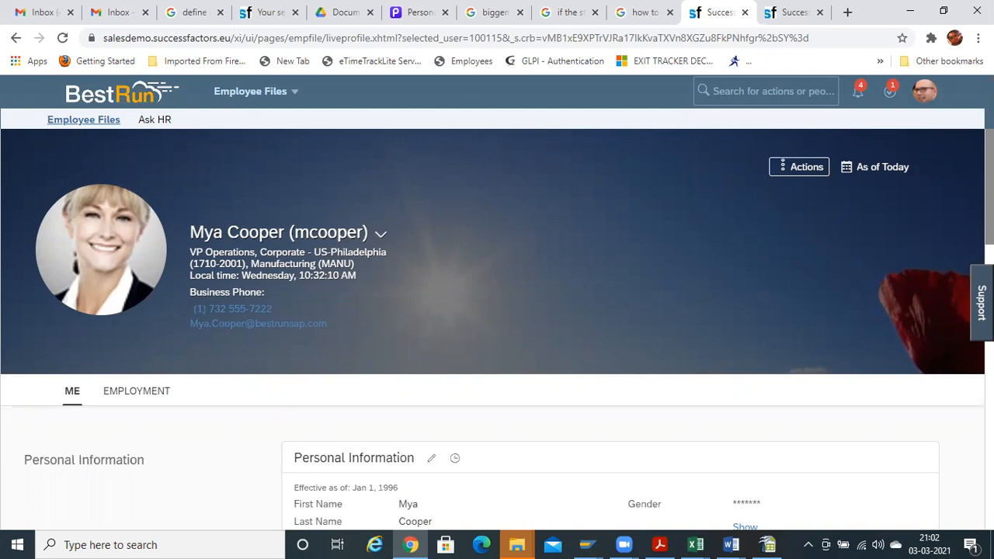
scroll(497, 311, down, 1)
scroll(497, 326, down, 5)
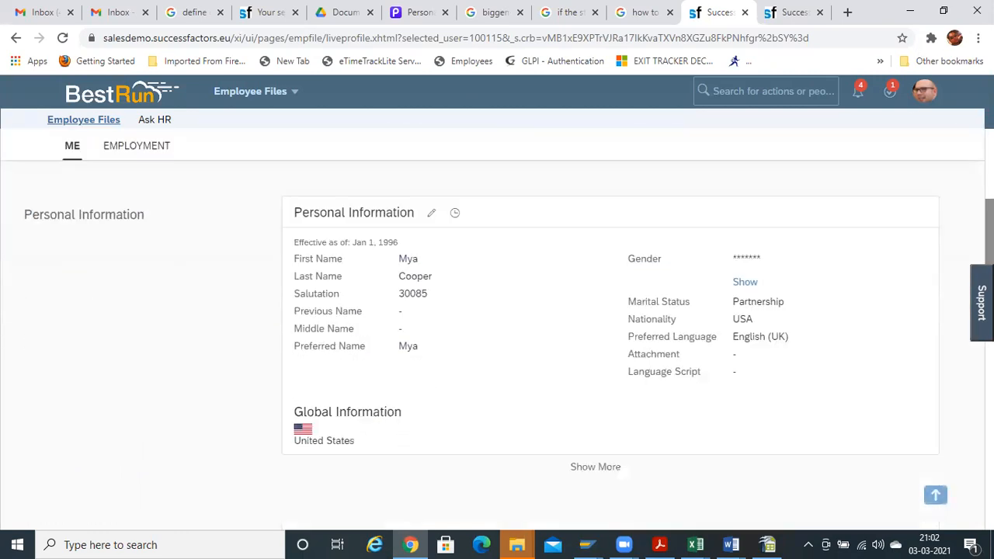
scroll(497, 349, down, 4)
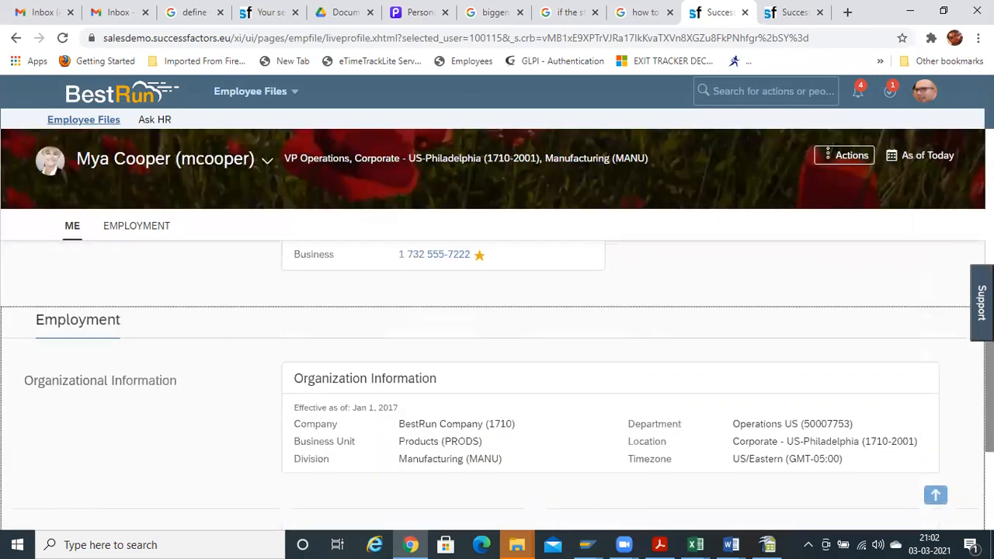
scroll(497, 349, up, 10)
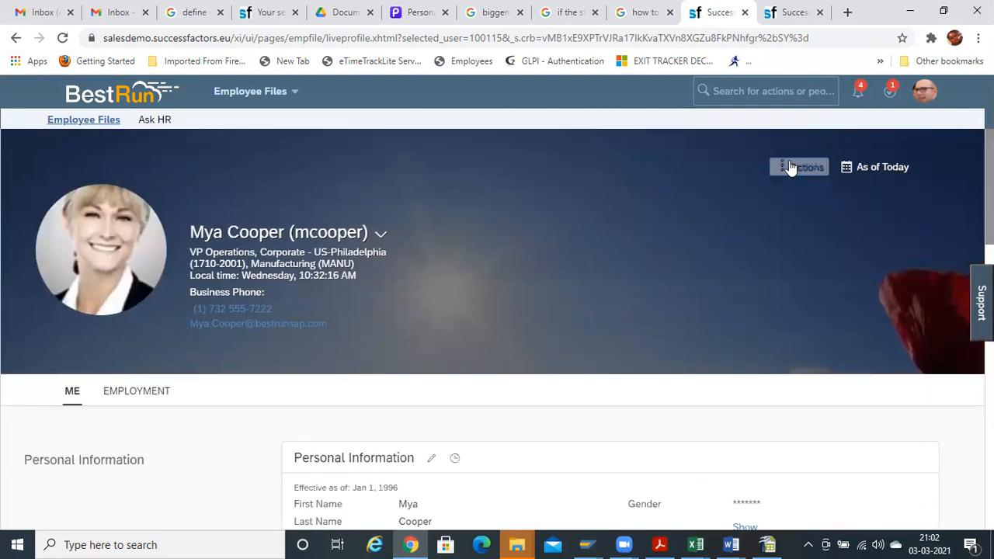
Start a proxy session as the Executive Assistant to the President employee
click(922, 91)
click(658, 188)
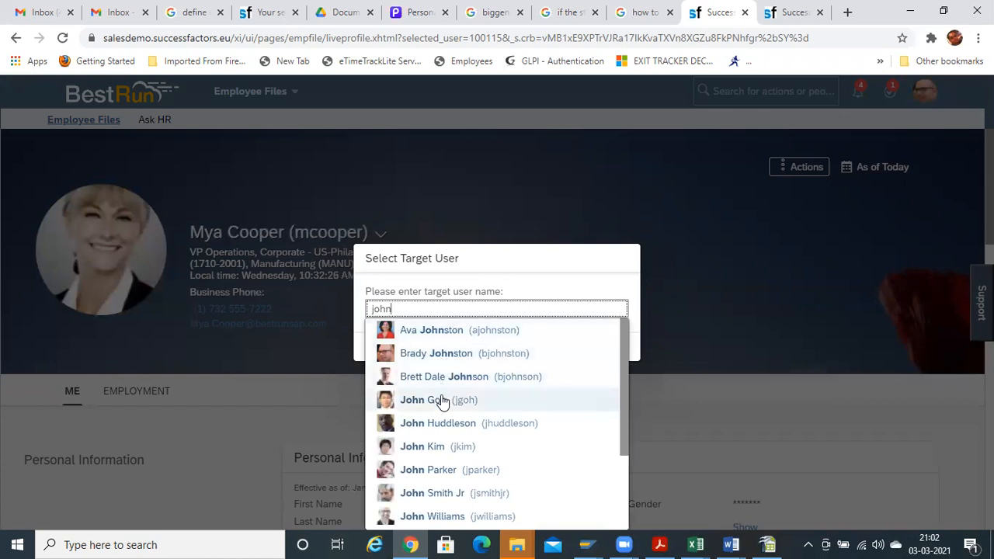
click(444, 378)
click(604, 349)
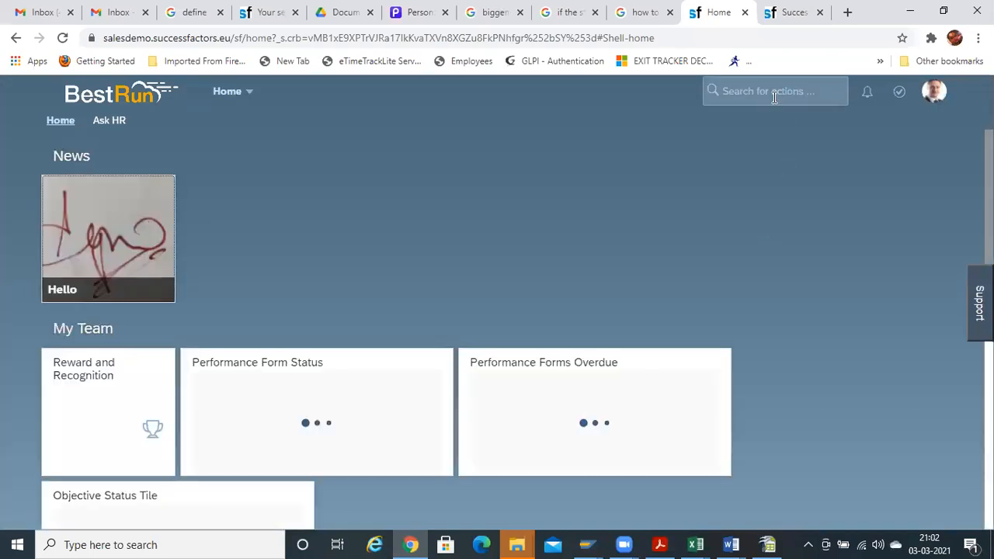
Search for the VP Operations colleague again and open the profile from this proxy session
click(772, 93)
text(man)
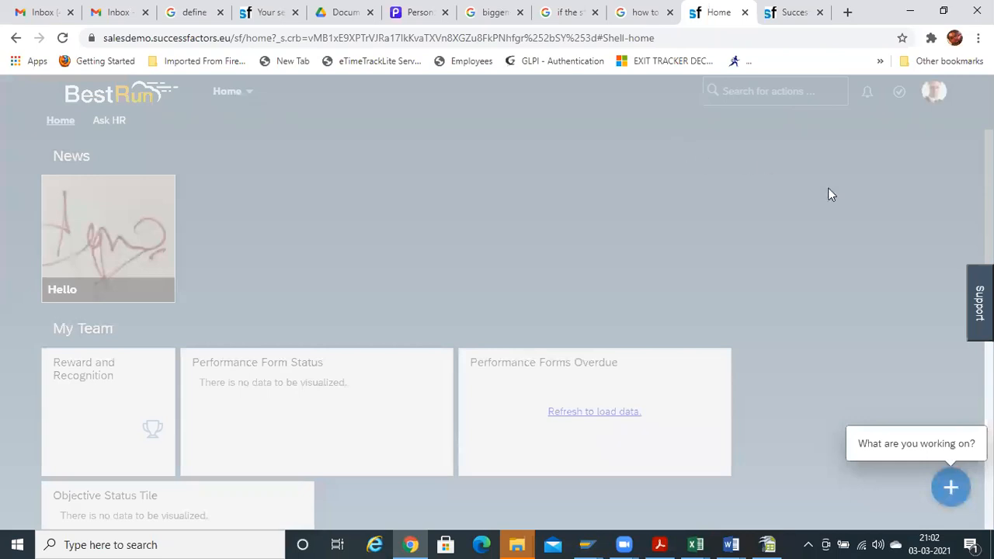
click(828, 194)
click(761, 90)
text(mya)
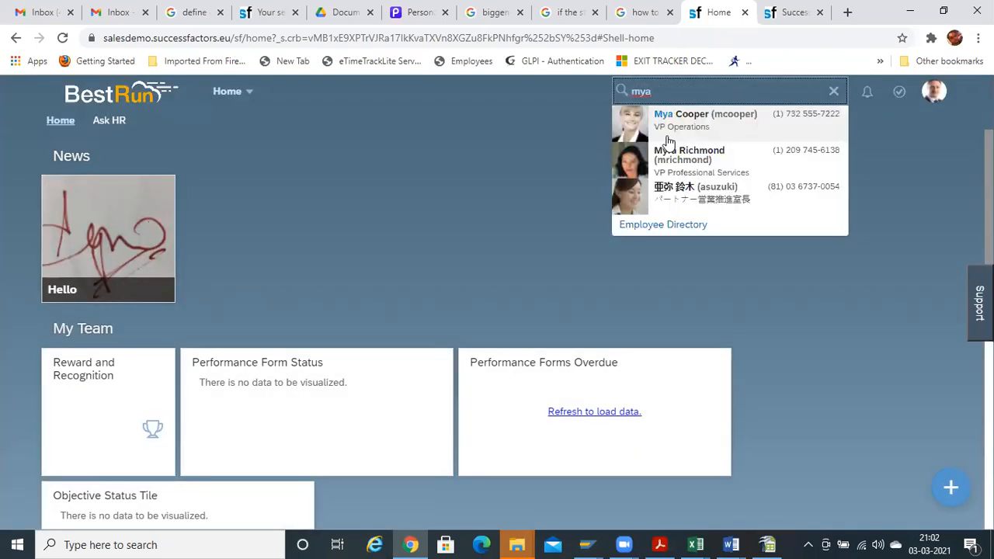
click(664, 131)
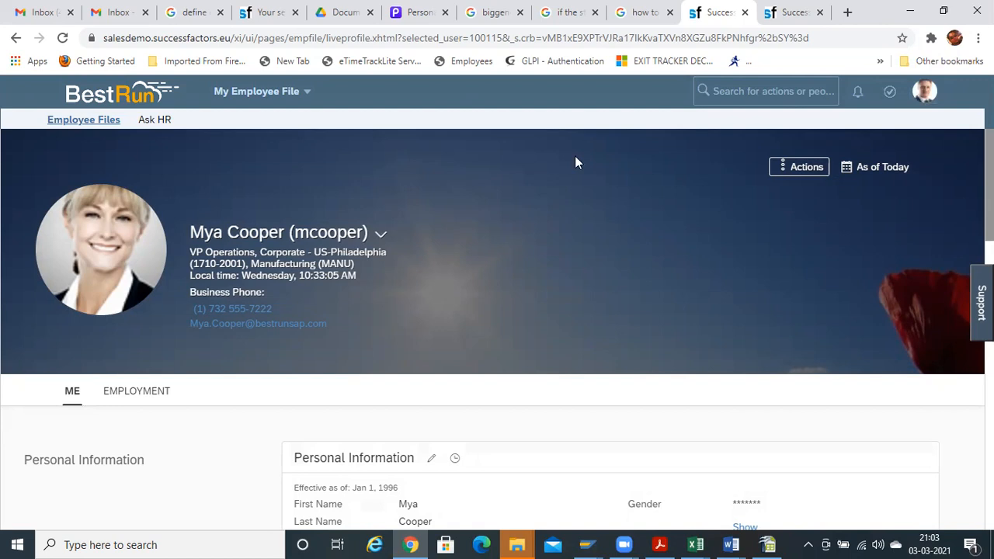
click(924, 91)
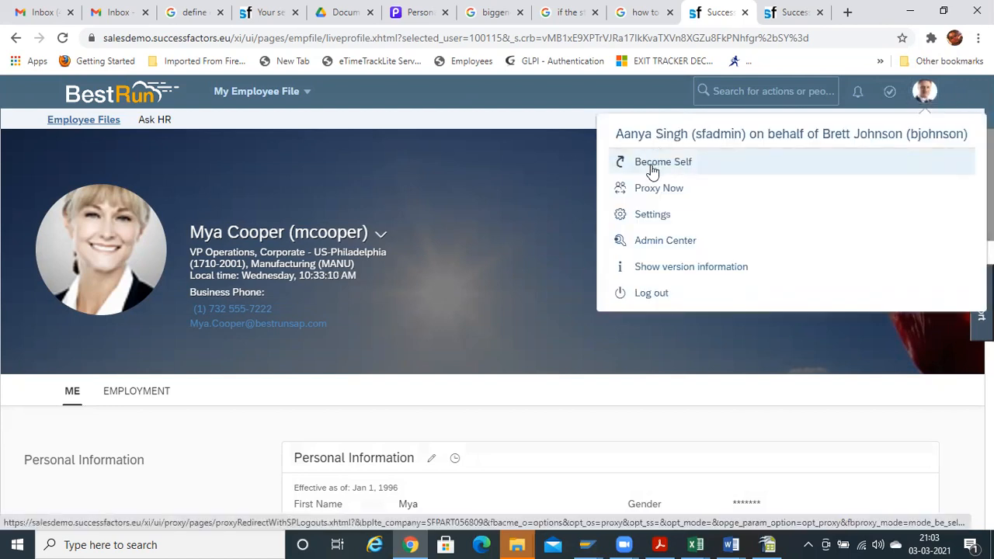
click(718, 91)
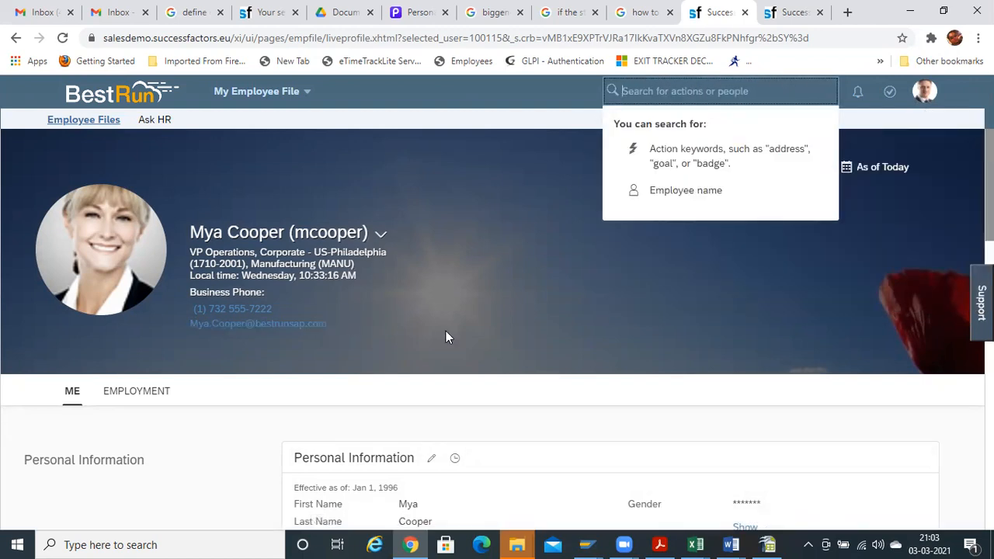
drag(530, 320, 379, 231)
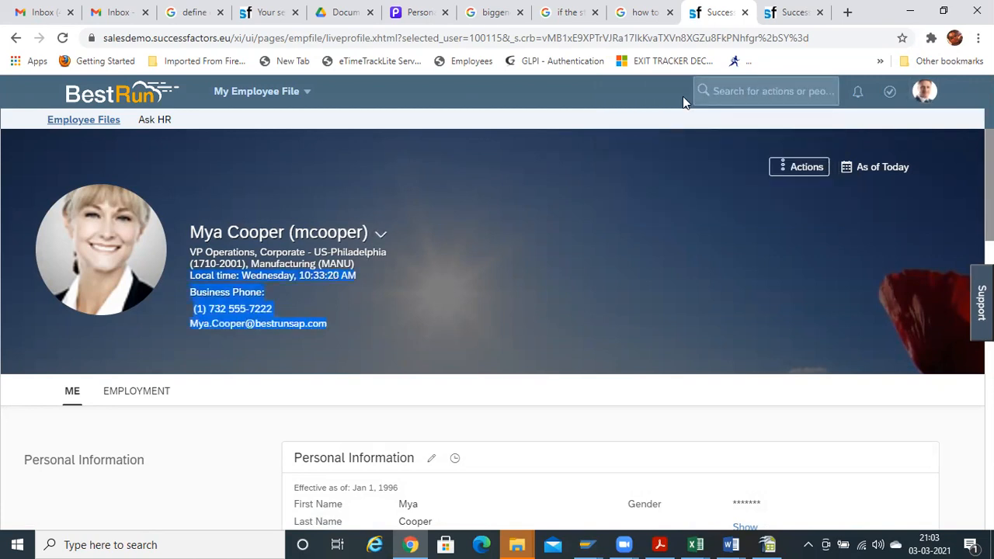
Open the proxied employee's own My Employee File and look at the list of managers and peers
click(302, 93)
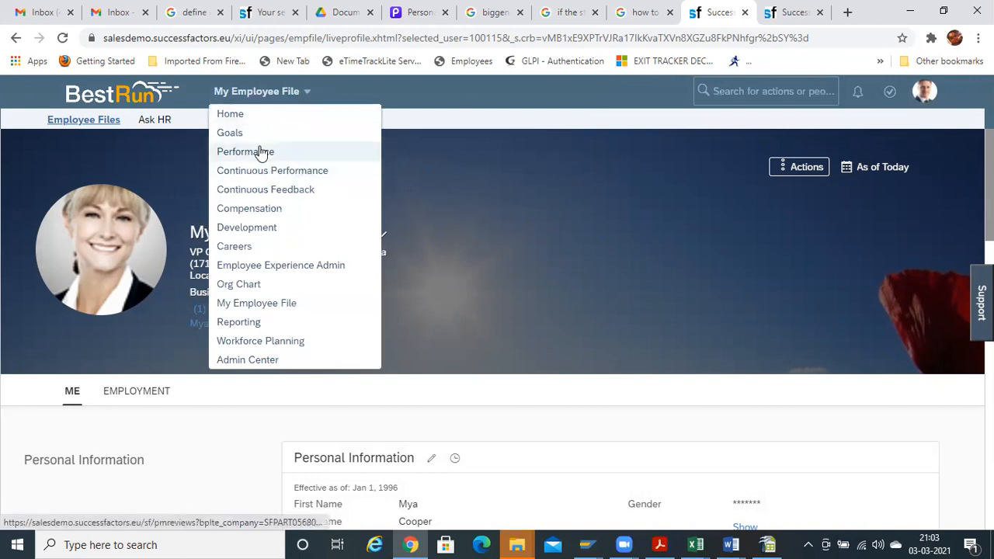
click(262, 300)
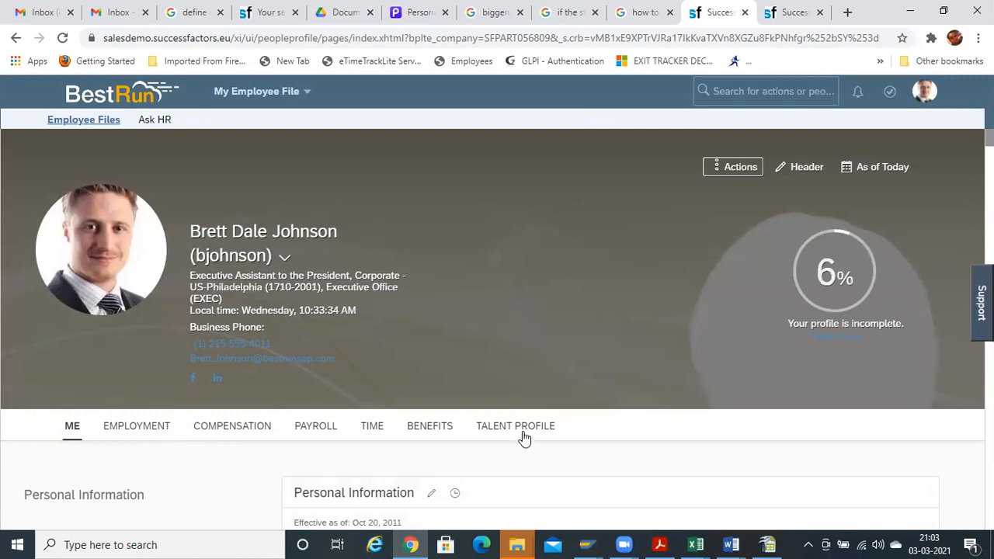
click(289, 262)
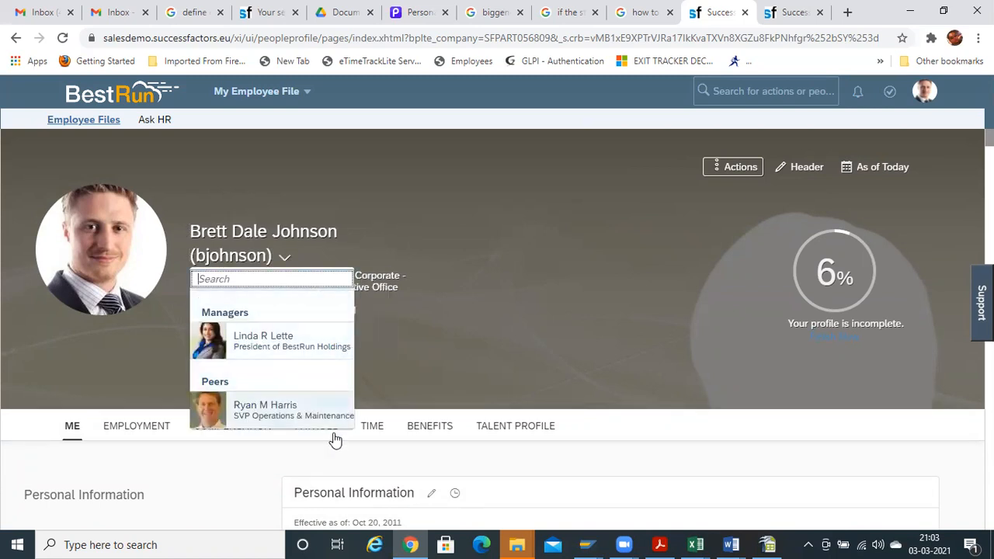
click(409, 331)
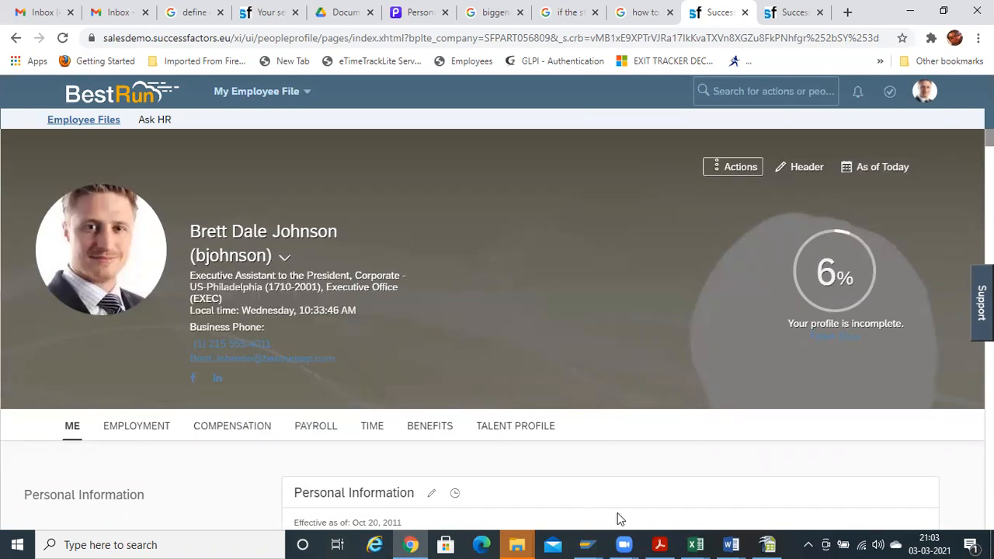
End the proxy session by becoming self again as the admin
click(929, 93)
click(795, 12)
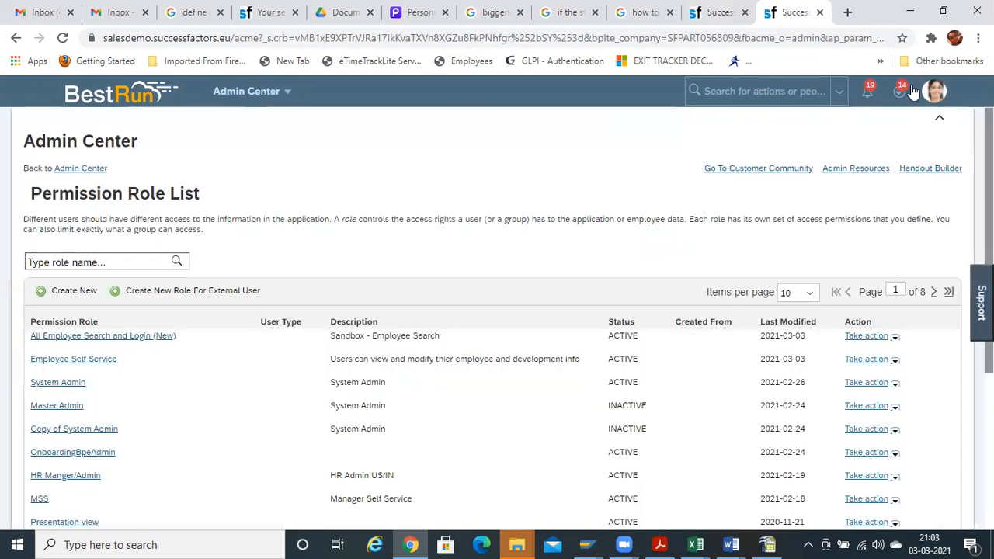
click(718, 12)
click(929, 93)
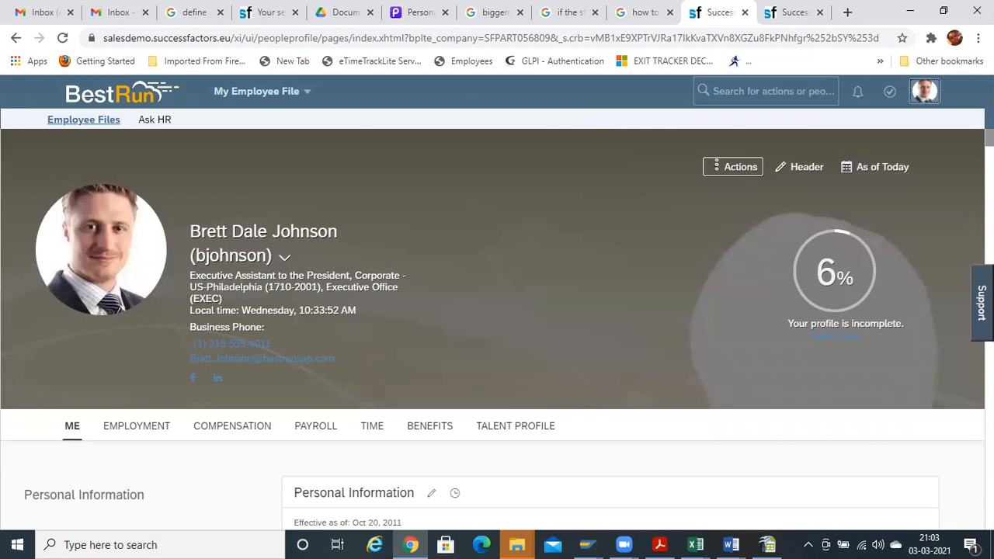
click(924, 91)
click(663, 164)
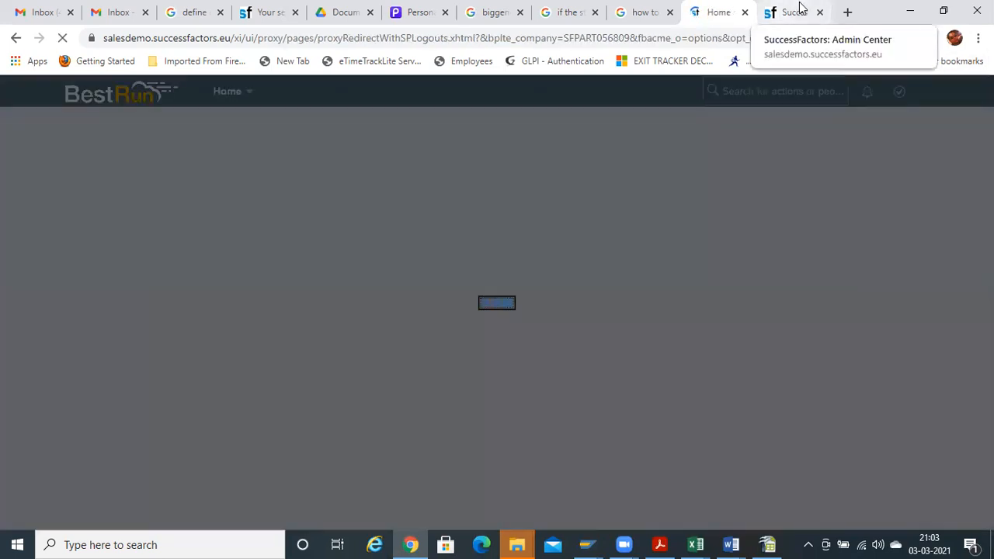
Open the All Employee Search and Login (New) permission role in the Admin Center, reloading the page under the admin account
click(802, 8)
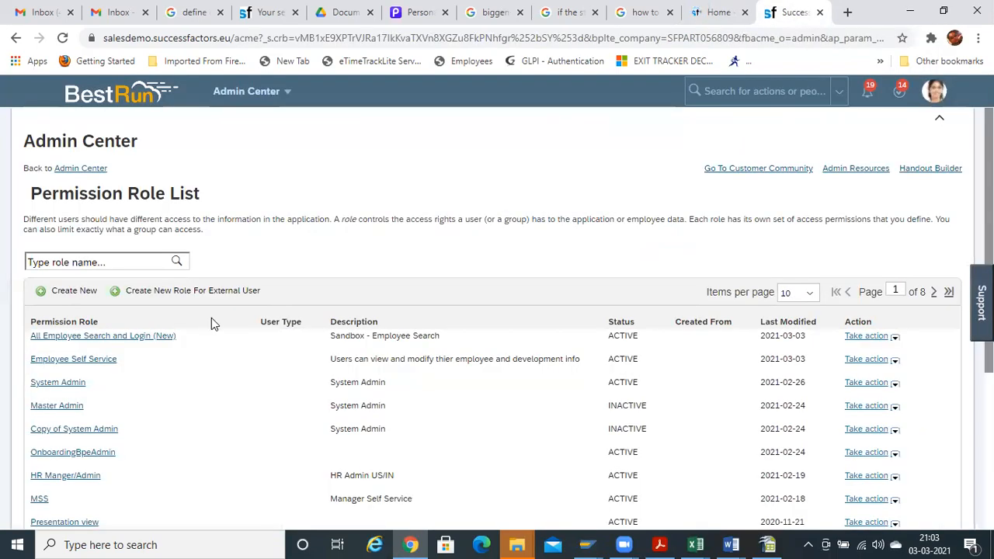
click(157, 338)
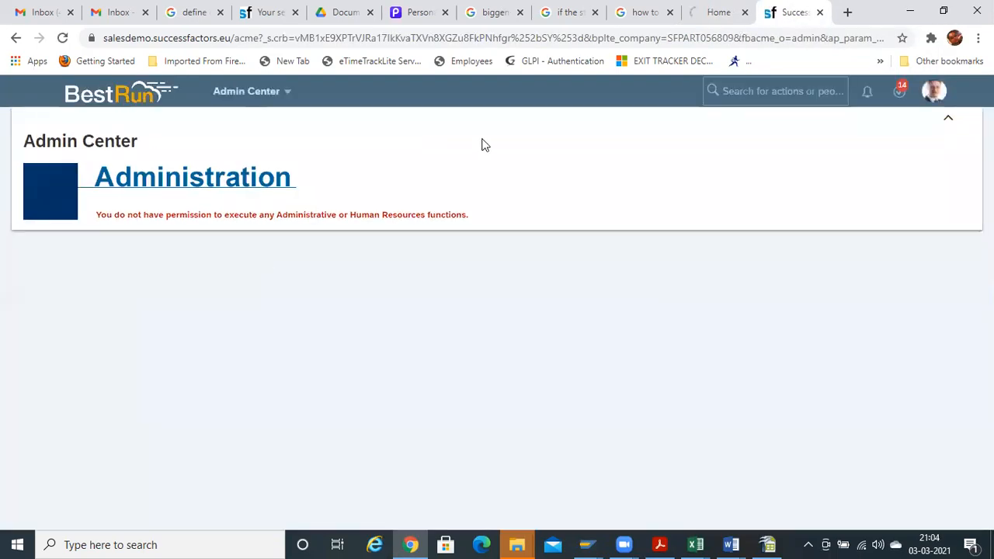
key(ctrl+l)
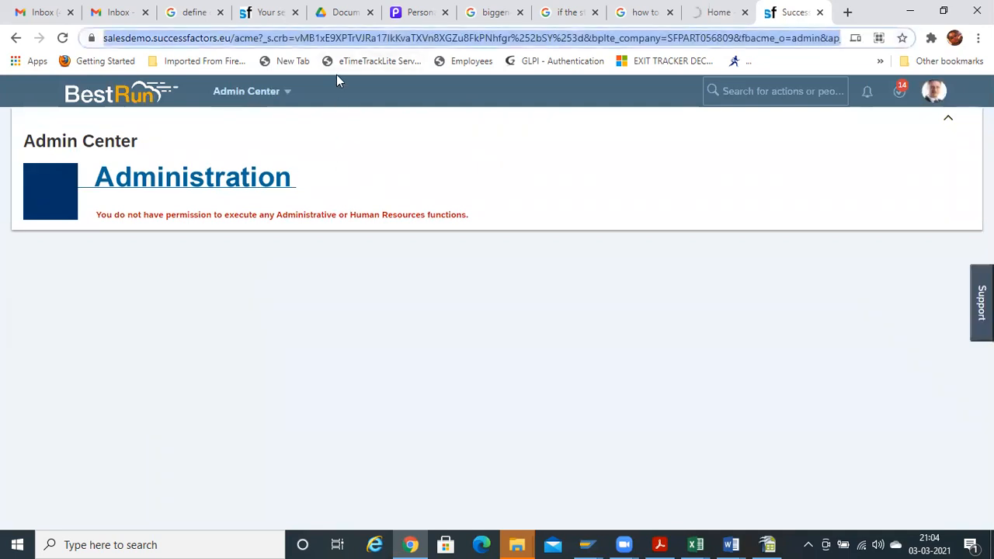
key(Return)
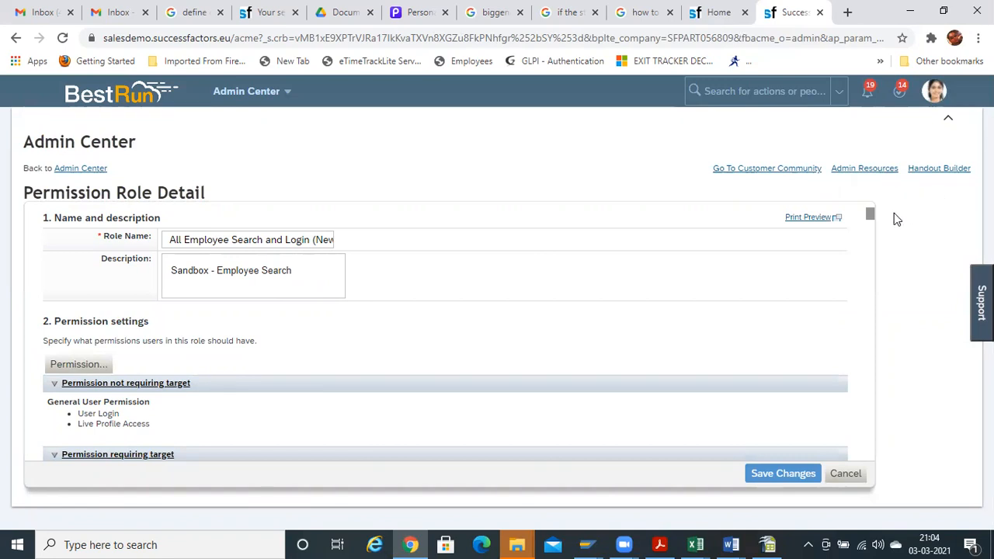
In the role's Employee Central Effective Dated Entities permissions, grant View Current, View History, Edit/Insert and Correct for all Job Information fields
drag(874, 215, 874, 215)
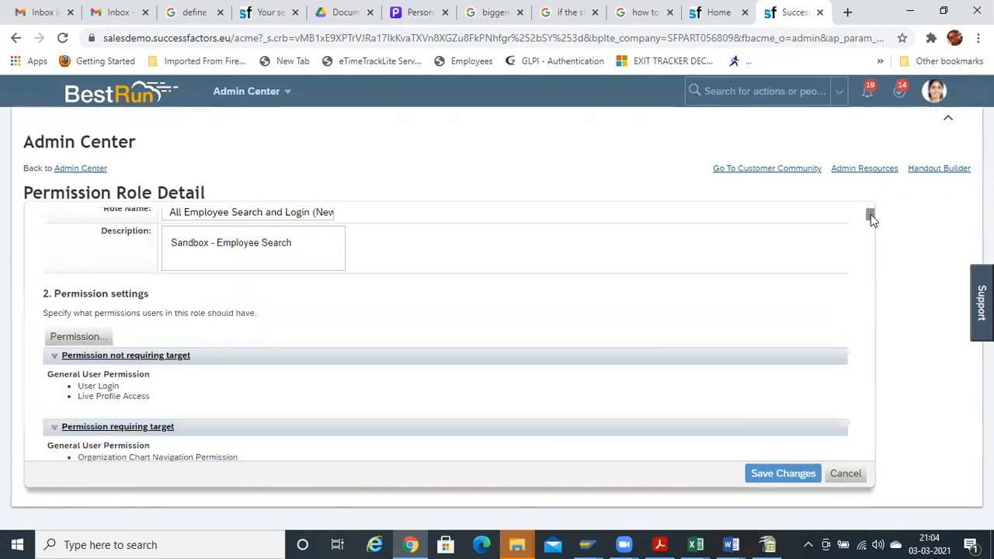
click(78, 337)
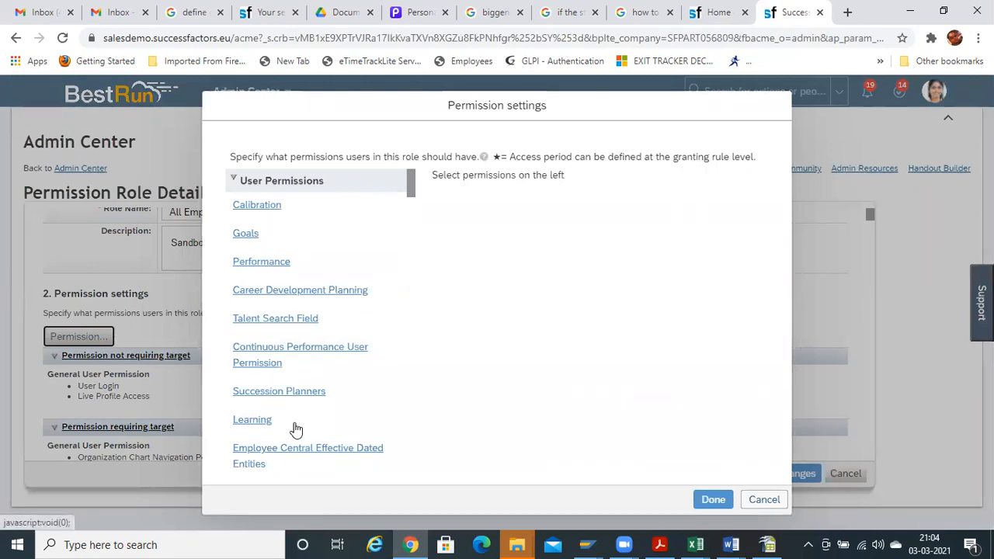
drag(412, 180, 409, 187)
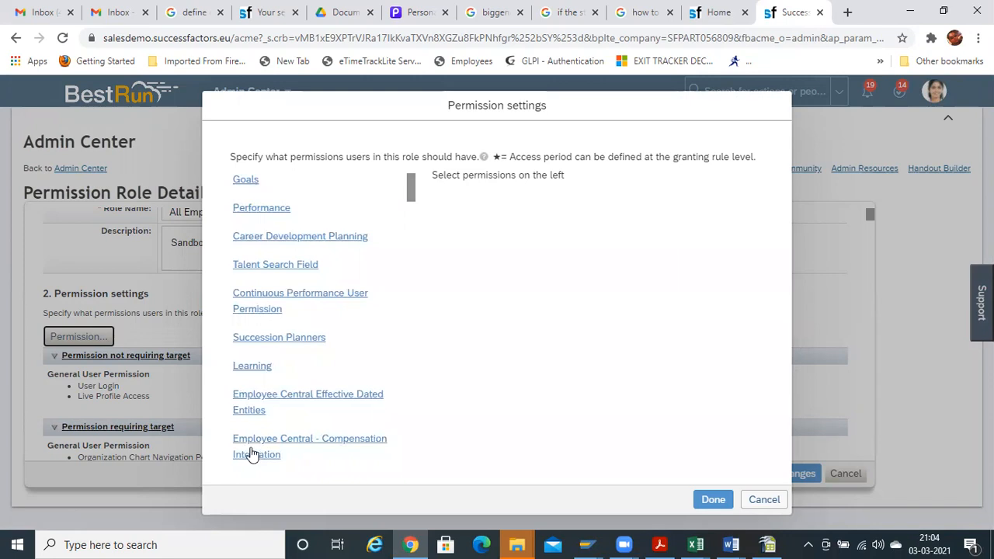
click(255, 395)
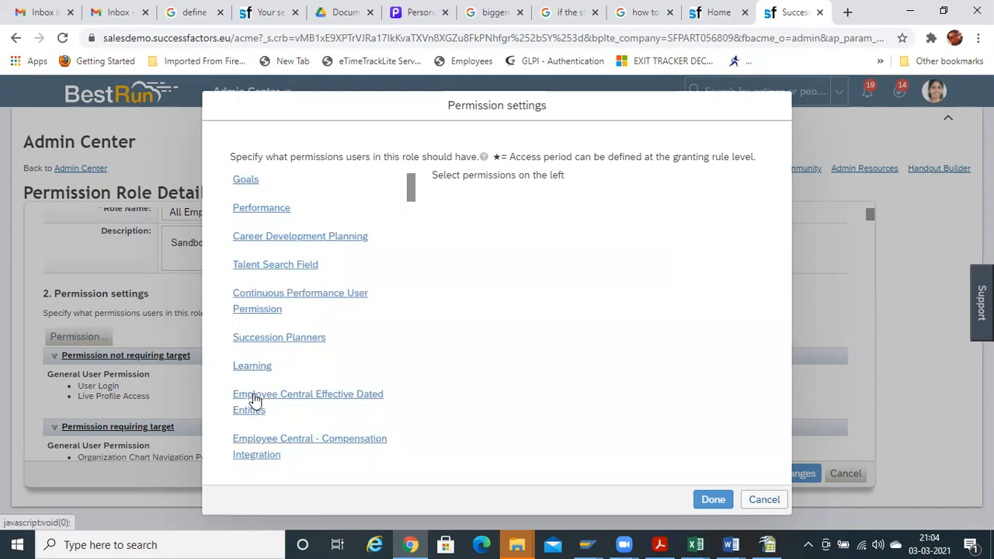
drag(766, 173, 754, 395)
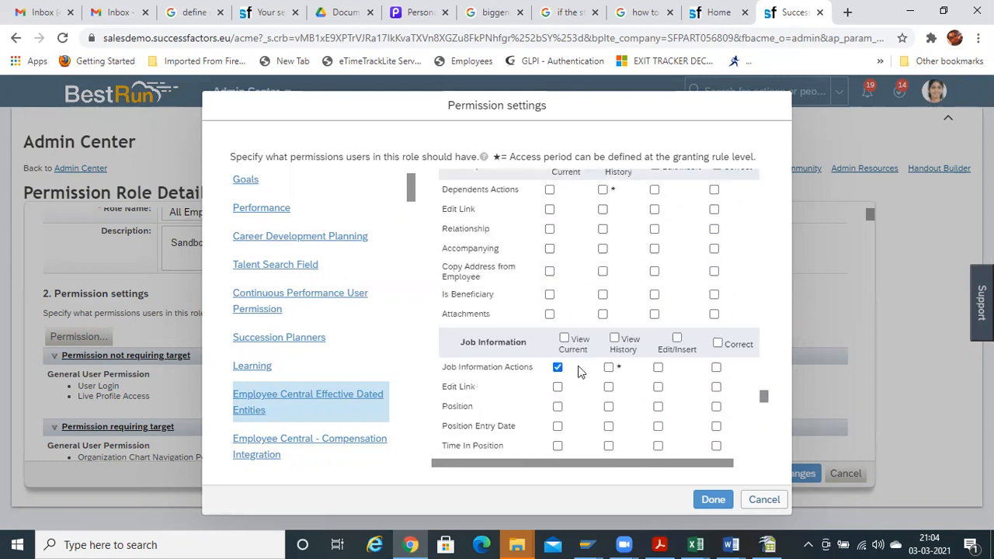
click(564, 339)
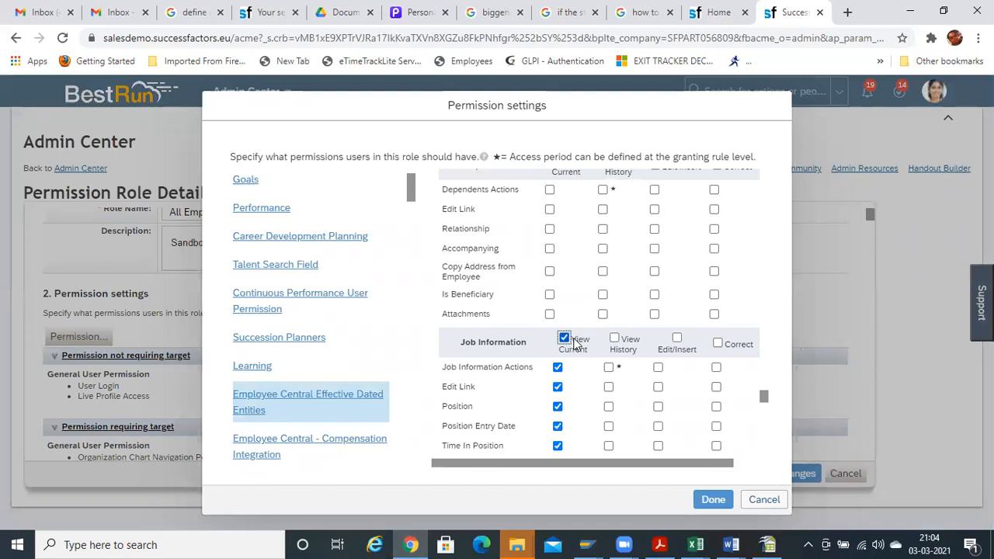
click(615, 339)
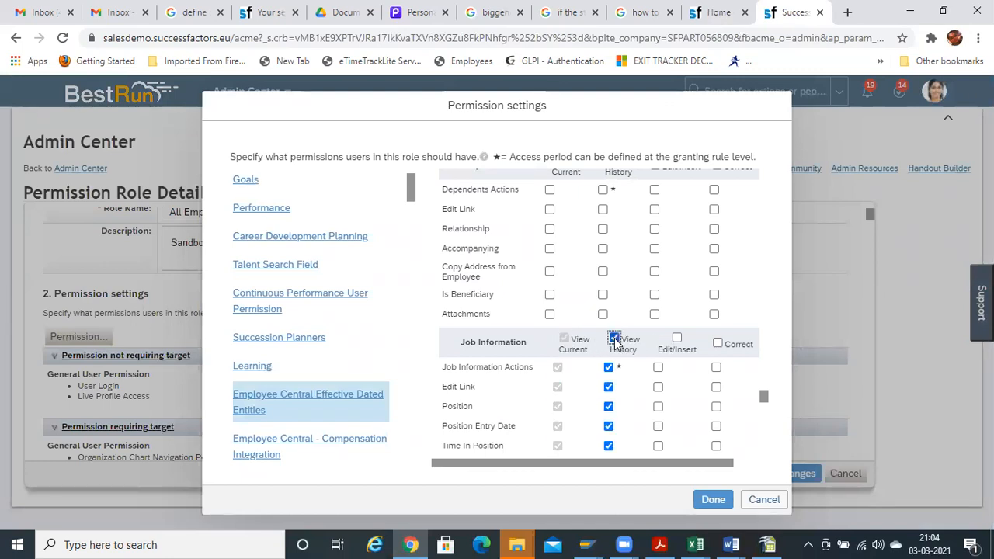
click(678, 339)
click(723, 344)
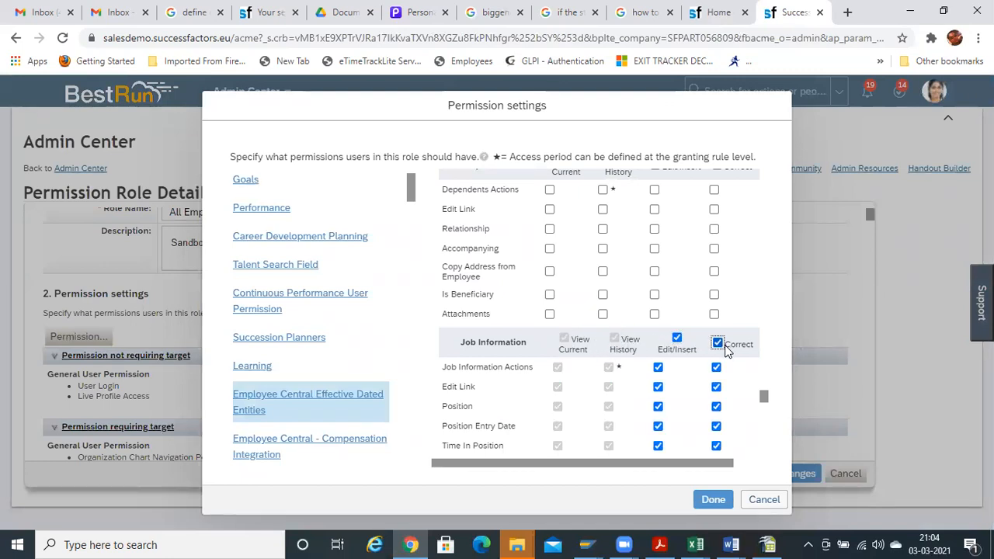
Grant View Current, View History, Edit/Insert and Correct for the whole Addresses section
scroll(765, 398, up, 5)
scroll(764, 398, down, 3)
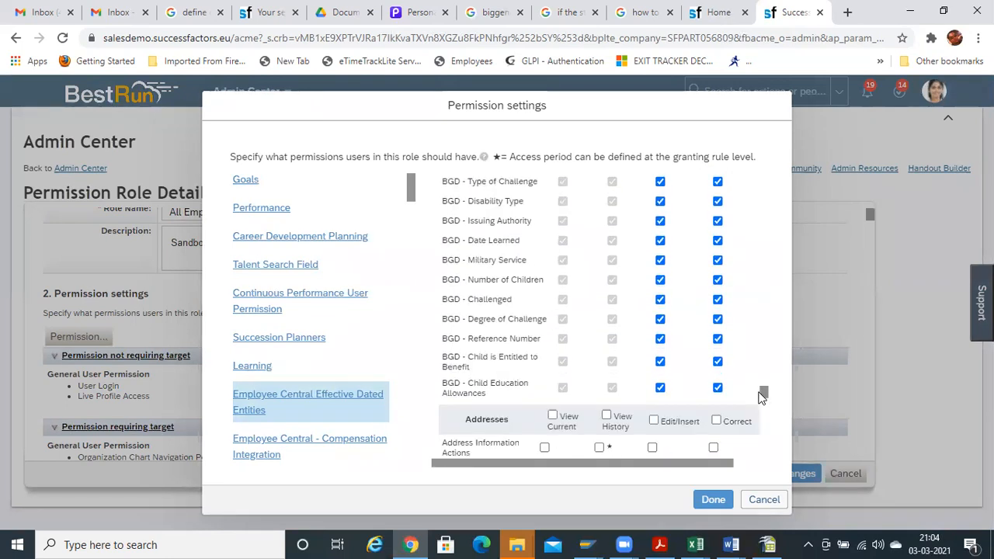
click(552, 249)
click(606, 249)
click(654, 254)
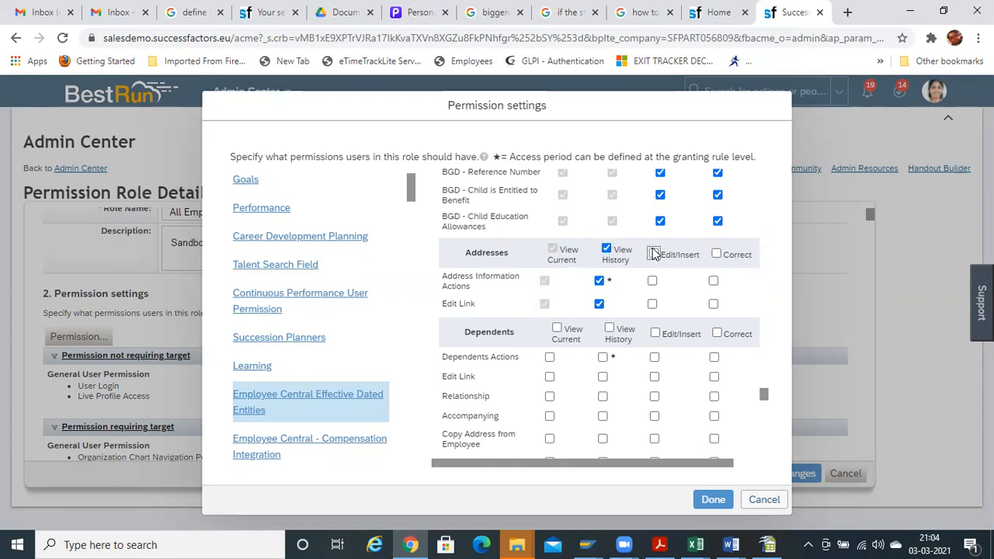
click(716, 254)
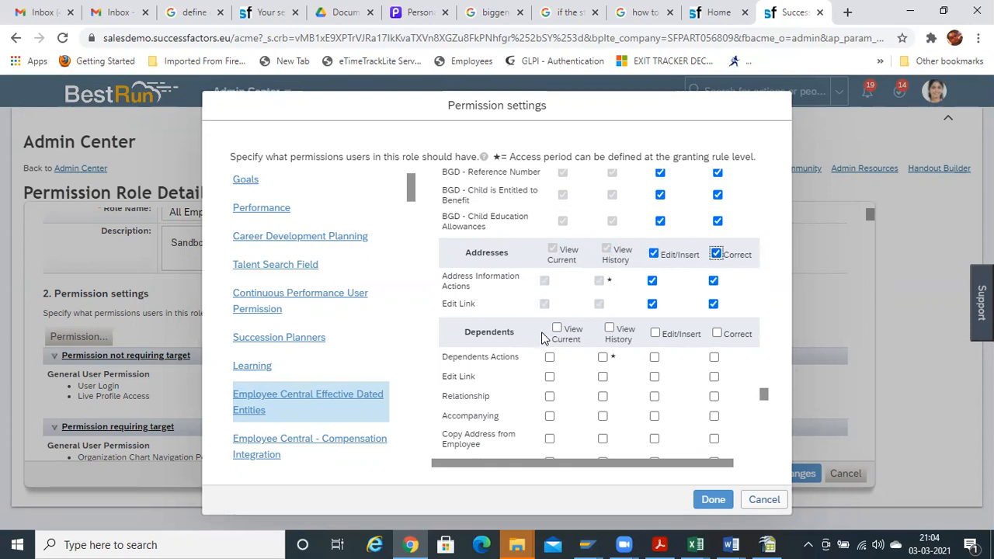
Grant View Current, View History, Edit/Insert and Correct for all Dependents fields
click(556, 328)
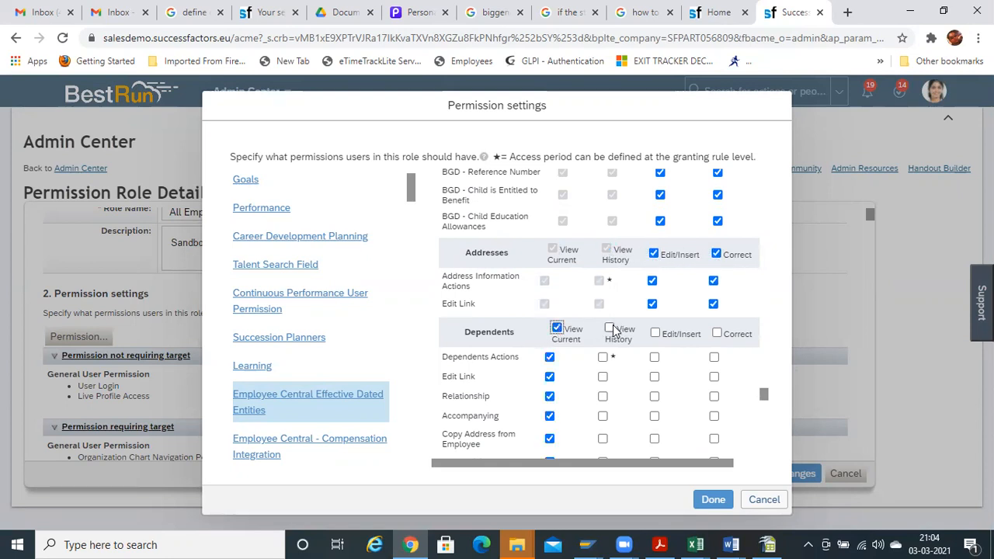
click(609, 327)
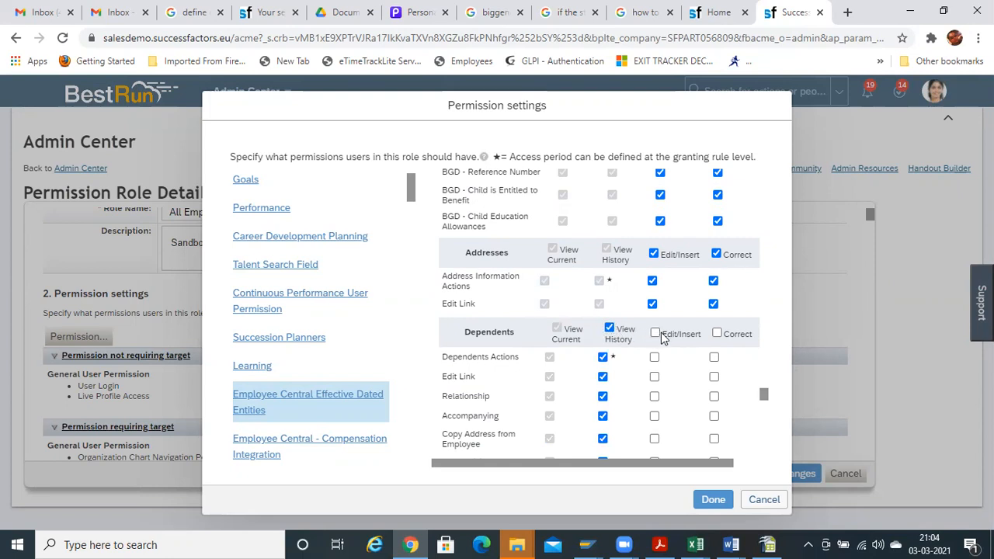
click(655, 333)
click(716, 334)
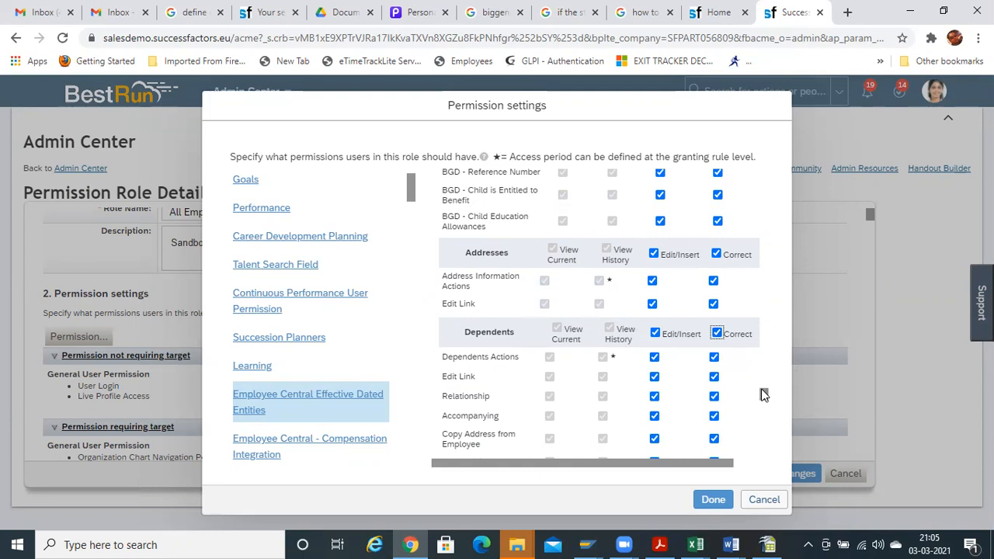
Grant View Current, View History, Edit/Insert and Correct for all Compensation Information fields
scroll(764, 395, down, 15)
drag(764, 413, 763, 448)
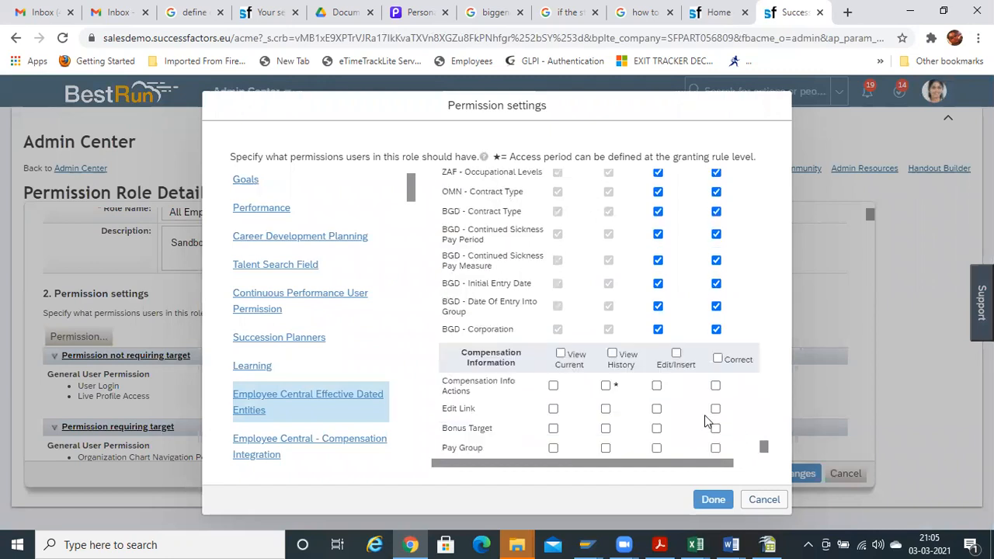
click(560, 354)
click(612, 354)
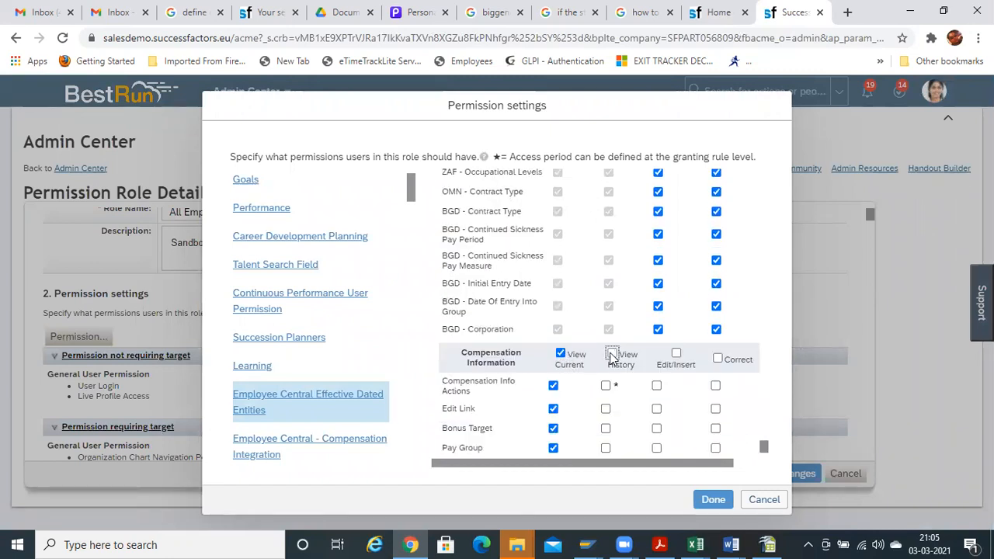
click(676, 353)
click(718, 358)
Grant View Current, View History and Edit/Insert for all Job Relationships fields, and save the changed permission role
drag(763, 449, 763, 459)
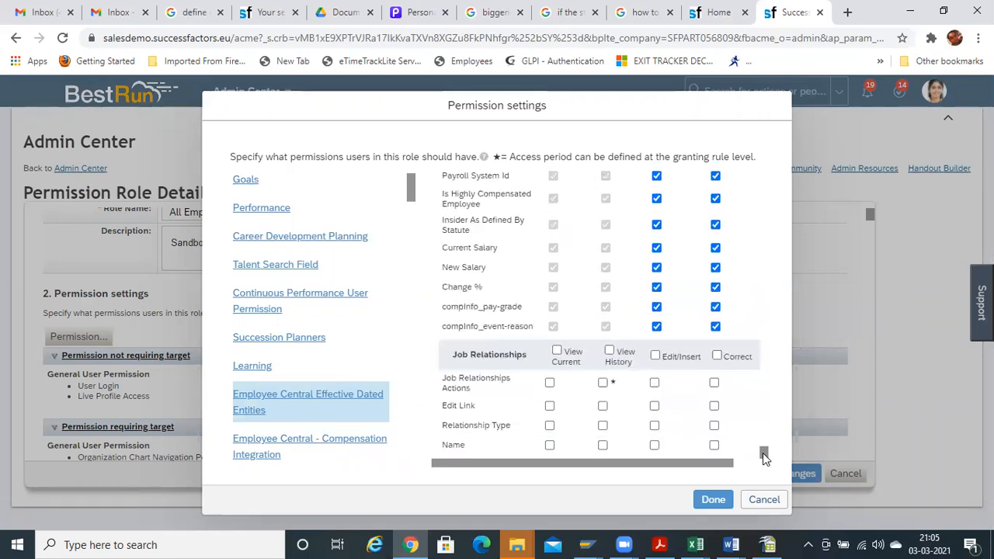
click(557, 351)
click(609, 351)
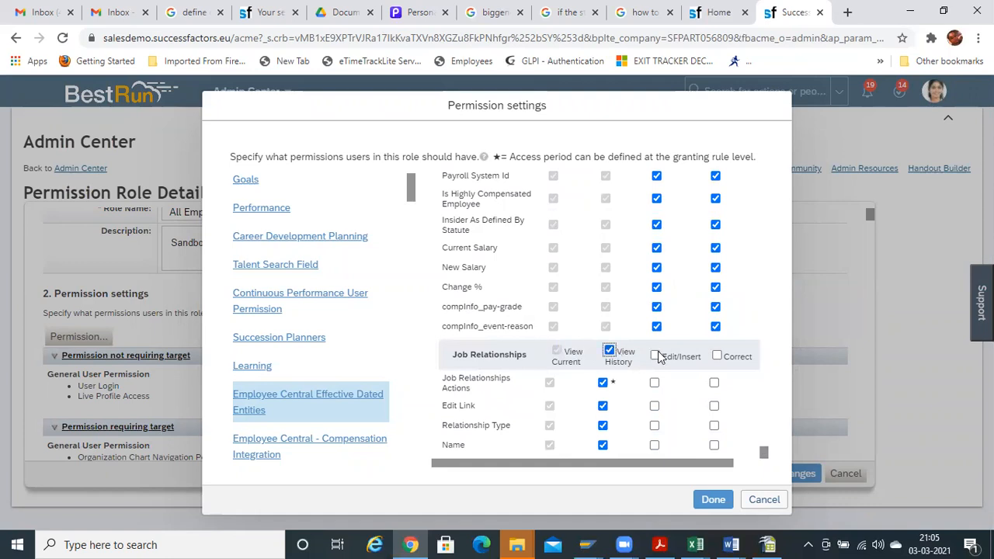
click(656, 356)
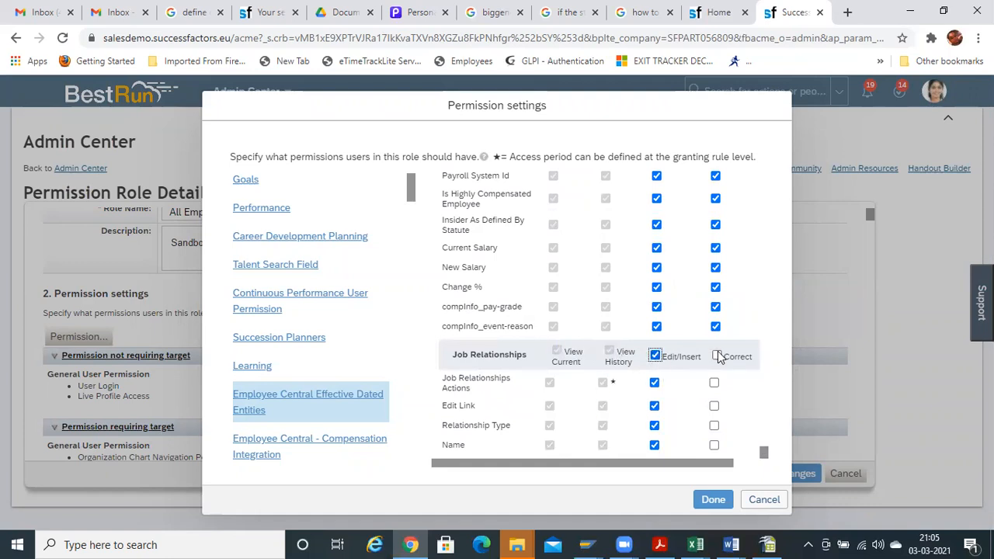
click(712, 499)
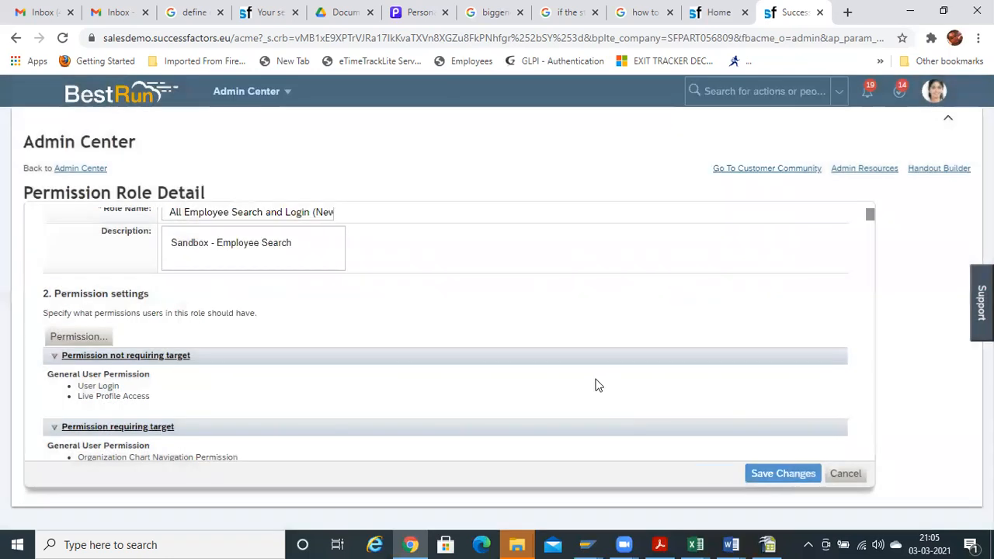
click(784, 474)
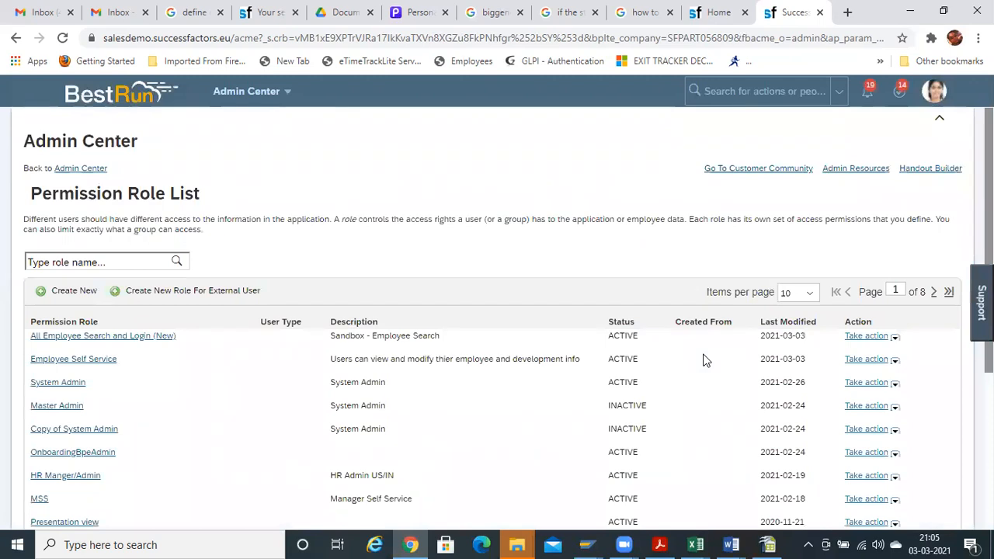
From the home page, start a proxy session as the target employee by entering and selecting the employee's name
click(713, 11)
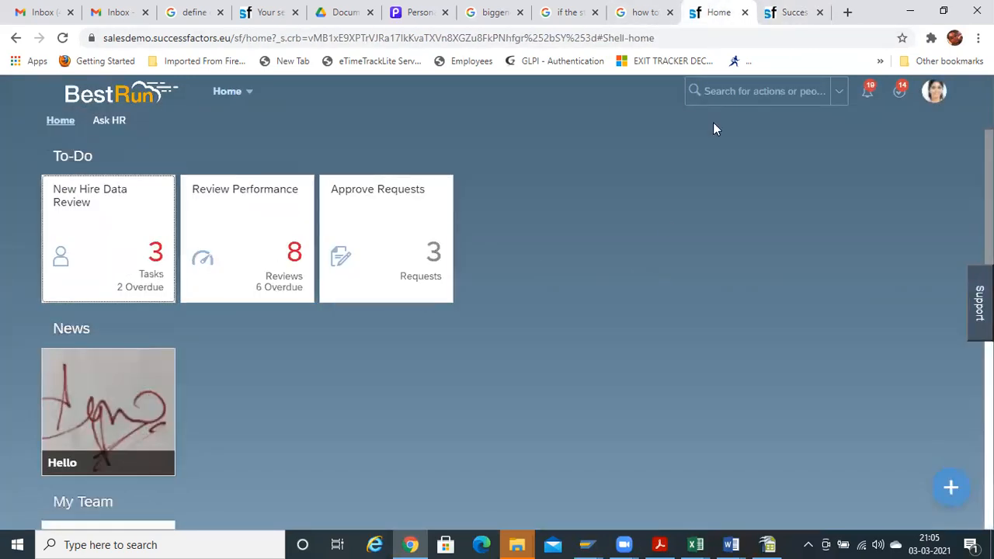
click(935, 90)
click(888, 162)
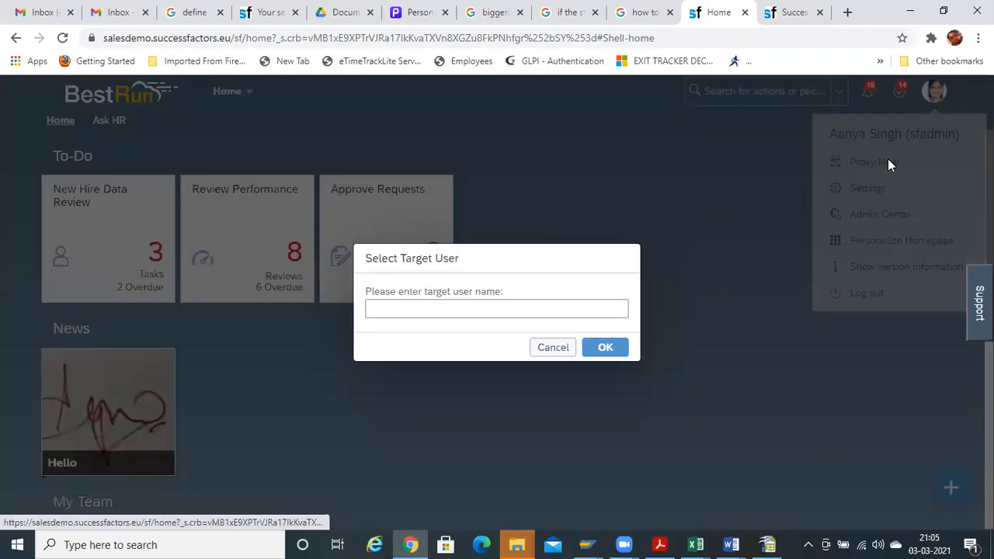
text(brady)
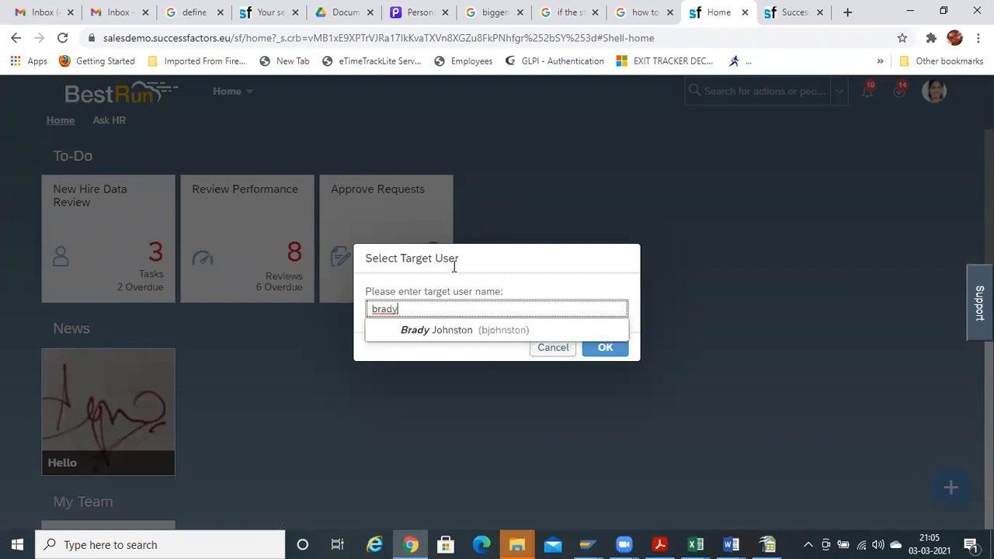
click(464, 334)
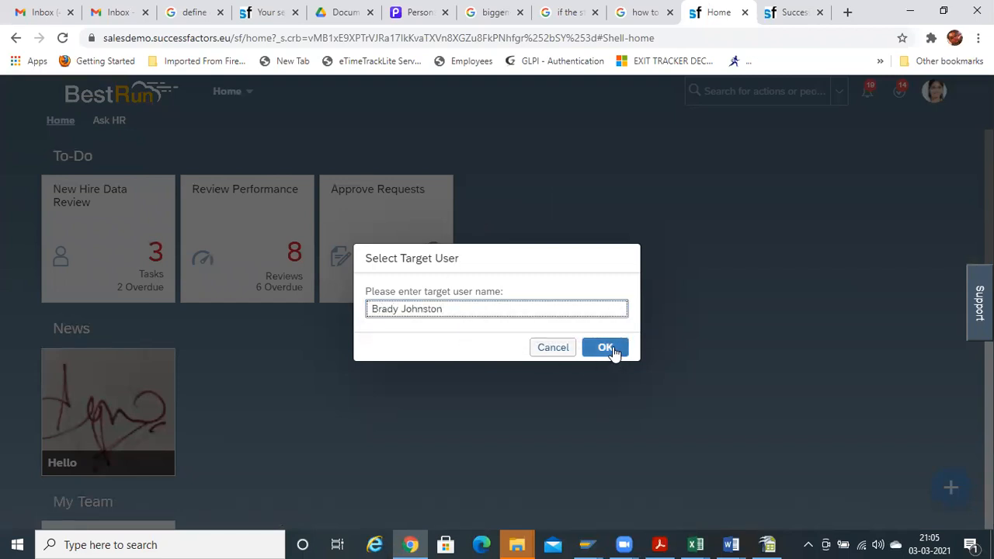
click(610, 348)
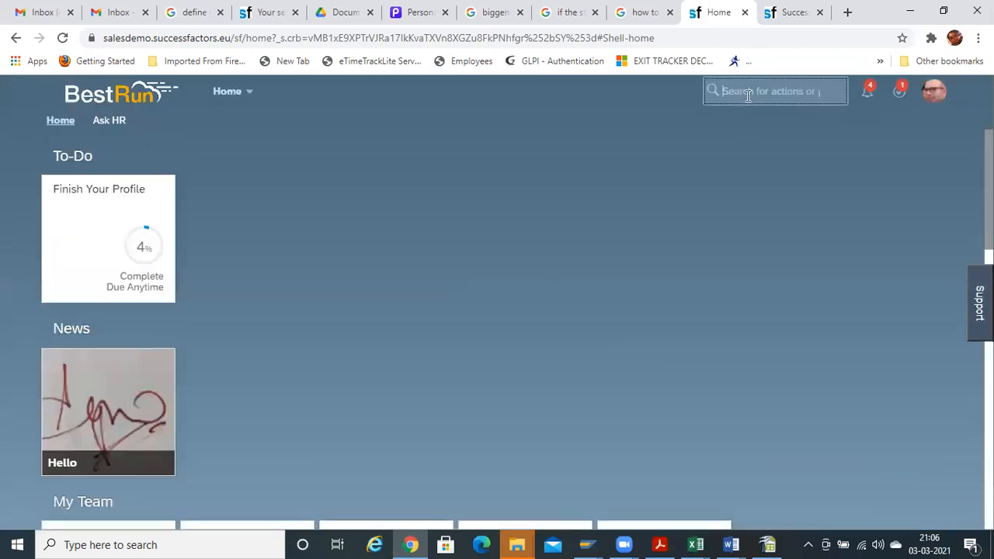
Search for the VP Operations colleague by first name and open the profile from the proxy session
click(747, 92)
text(mya)
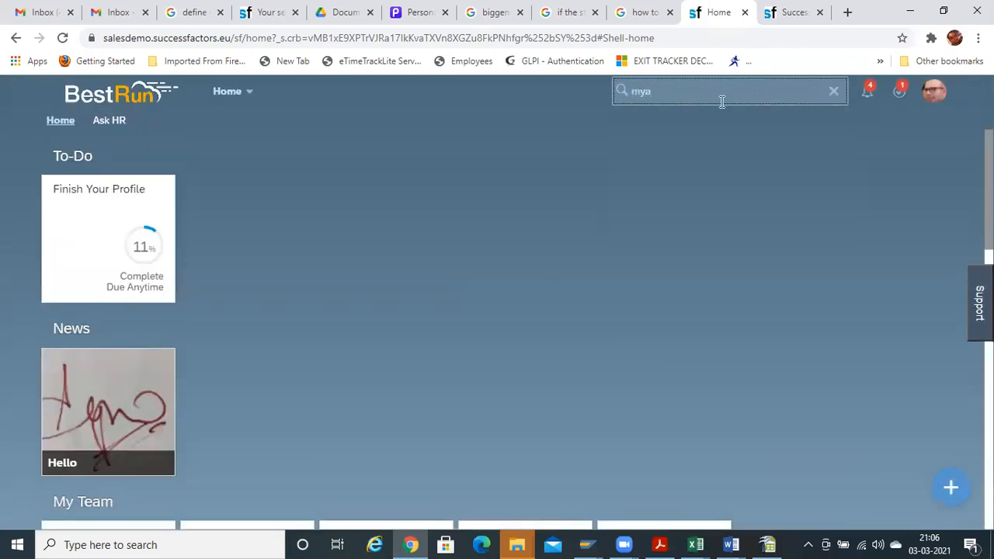
click(681, 135)
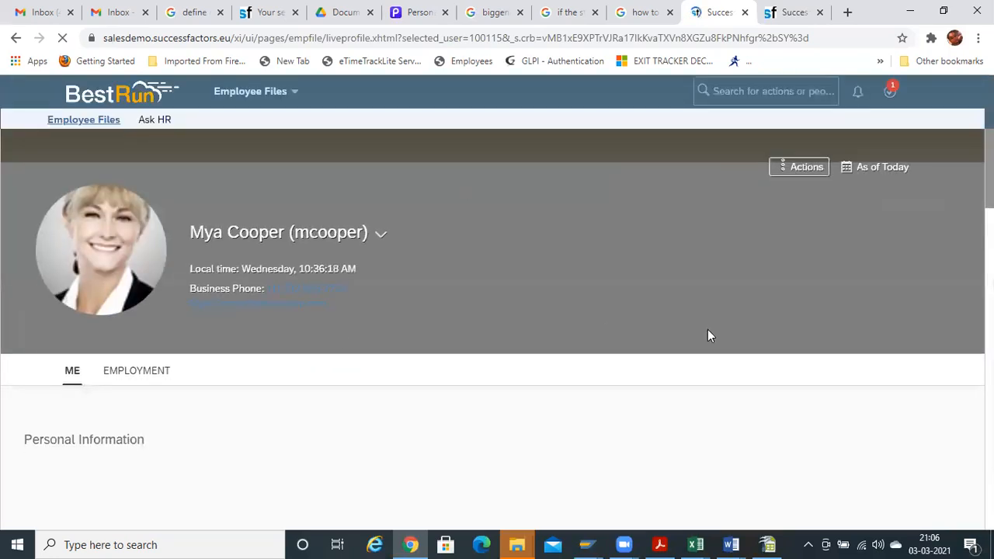
Look through the colleague's profile, examining the personal information, position information and job relationships sections
scroll(497, 349, down, 15)
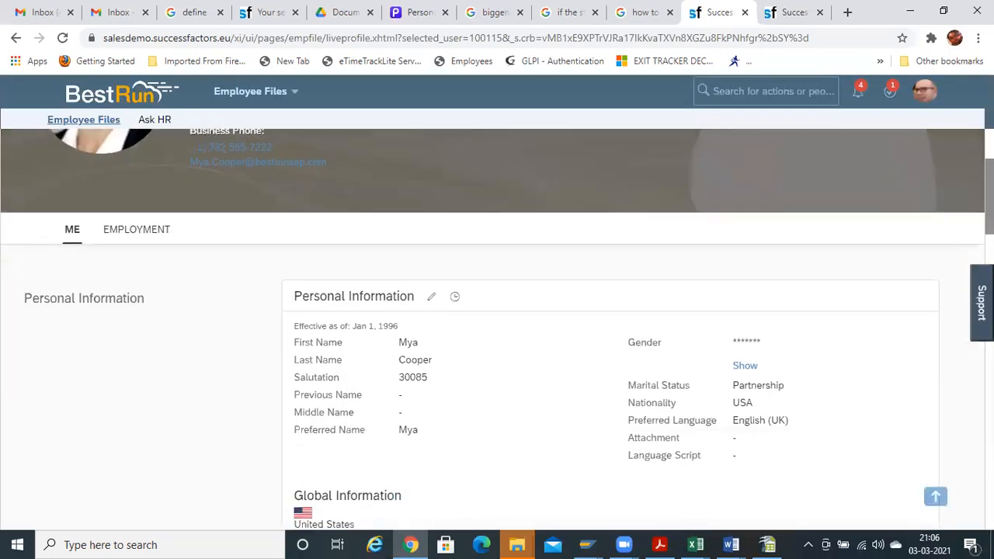
scroll(497, 350, down, 8)
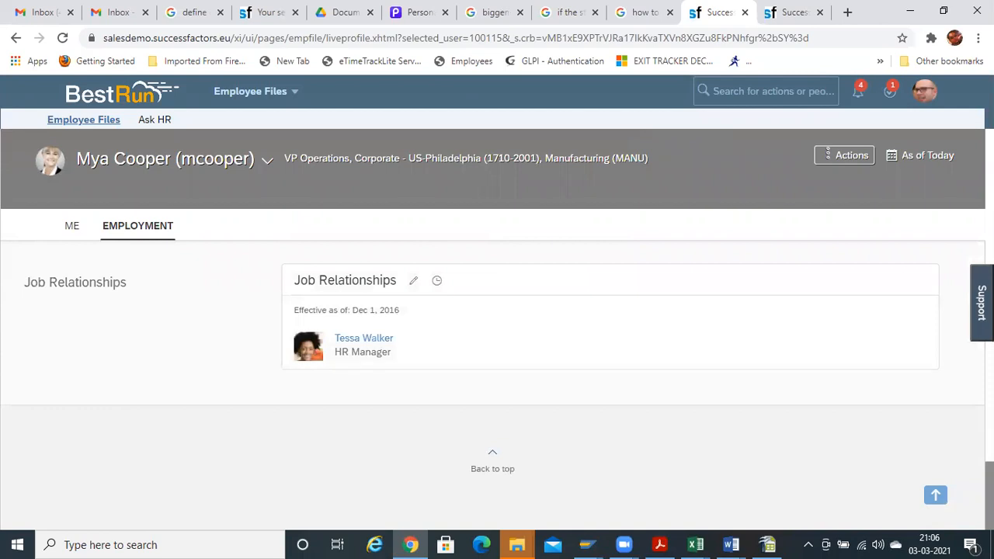
scroll(497, 326, up, 20)
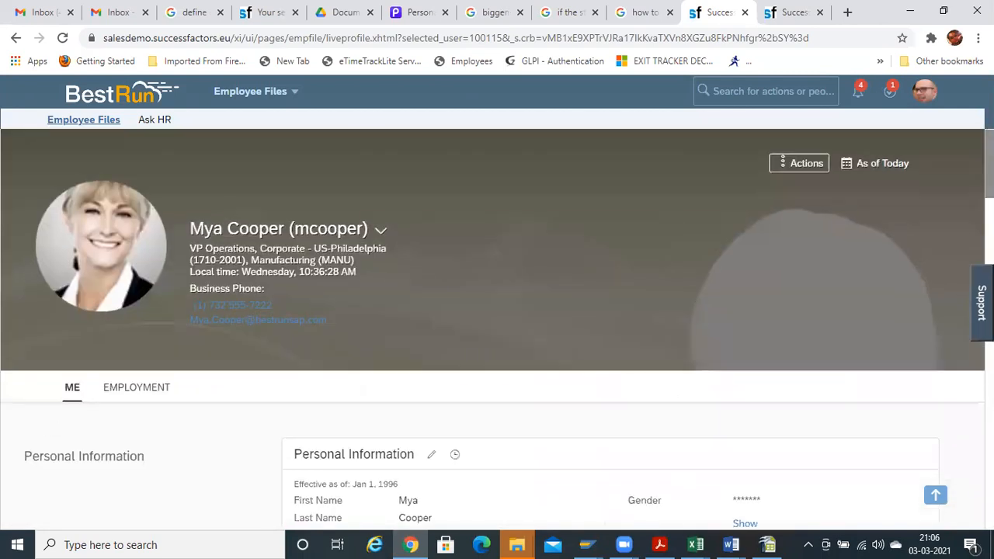
click(154, 393)
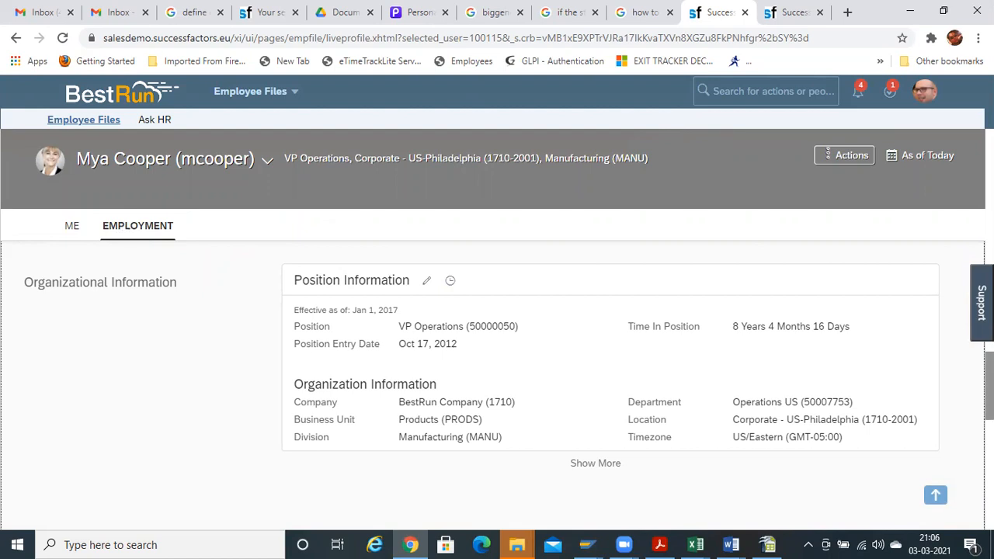
scroll(497, 373, up, 8)
scroll(497, 373, up, 6)
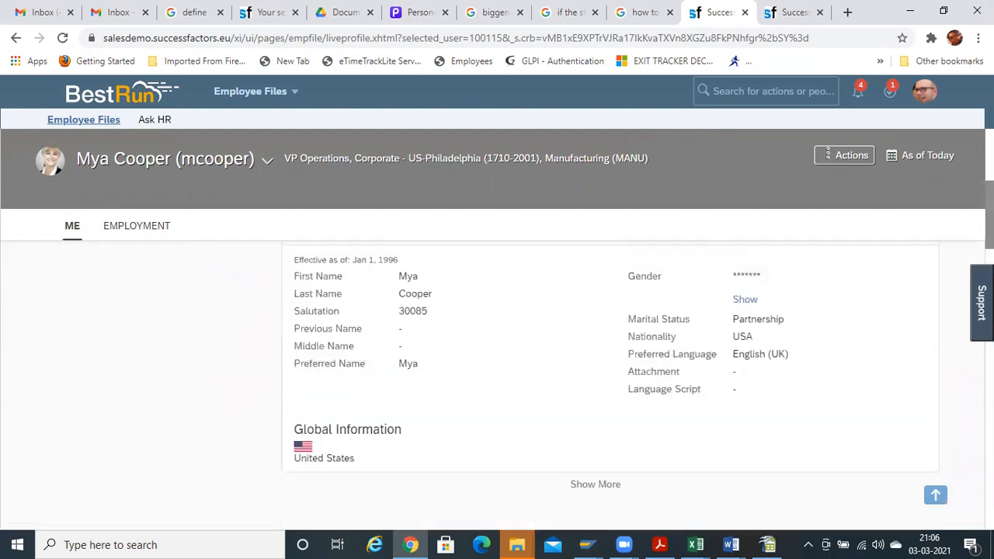
scroll(497, 373, up, 4)
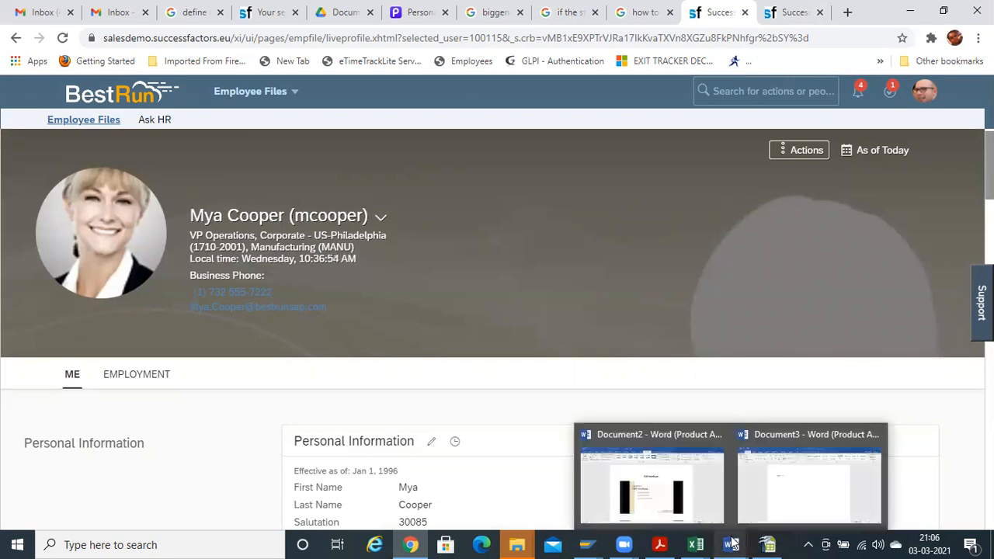
Switch to Online Trainings.pdf in Acrobat Reader and select the topic line "Standard and Background Portlets" under Employee Profile
click(654, 543)
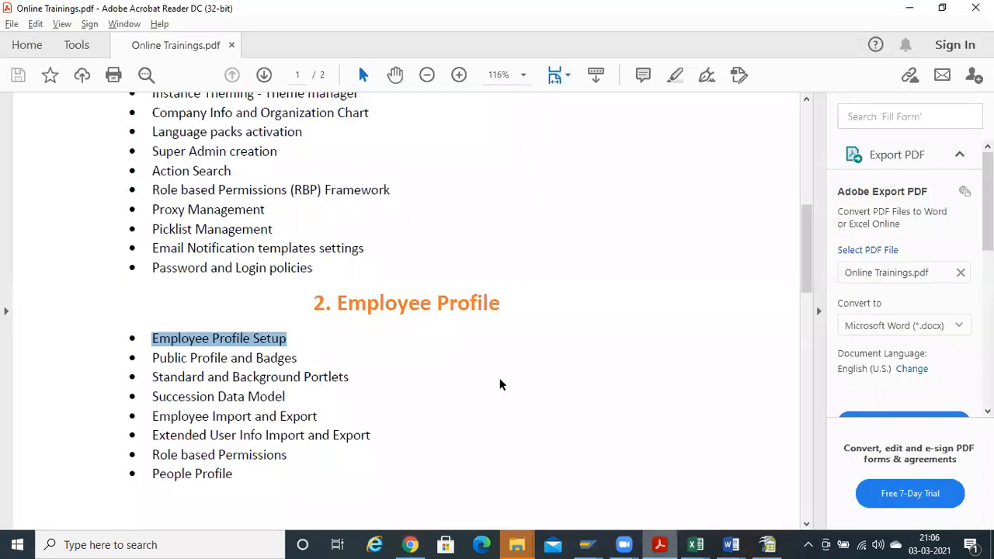
drag(147, 381, 351, 391)
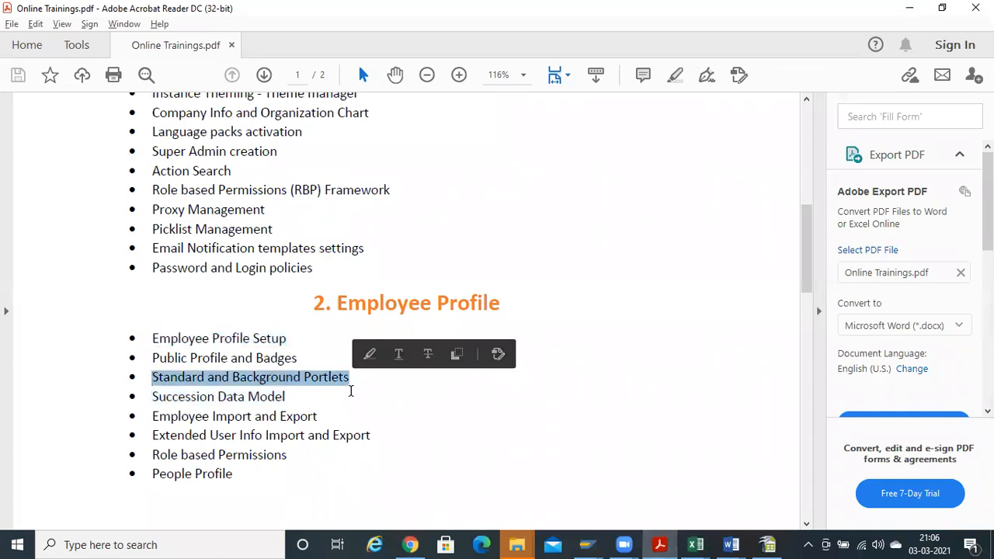